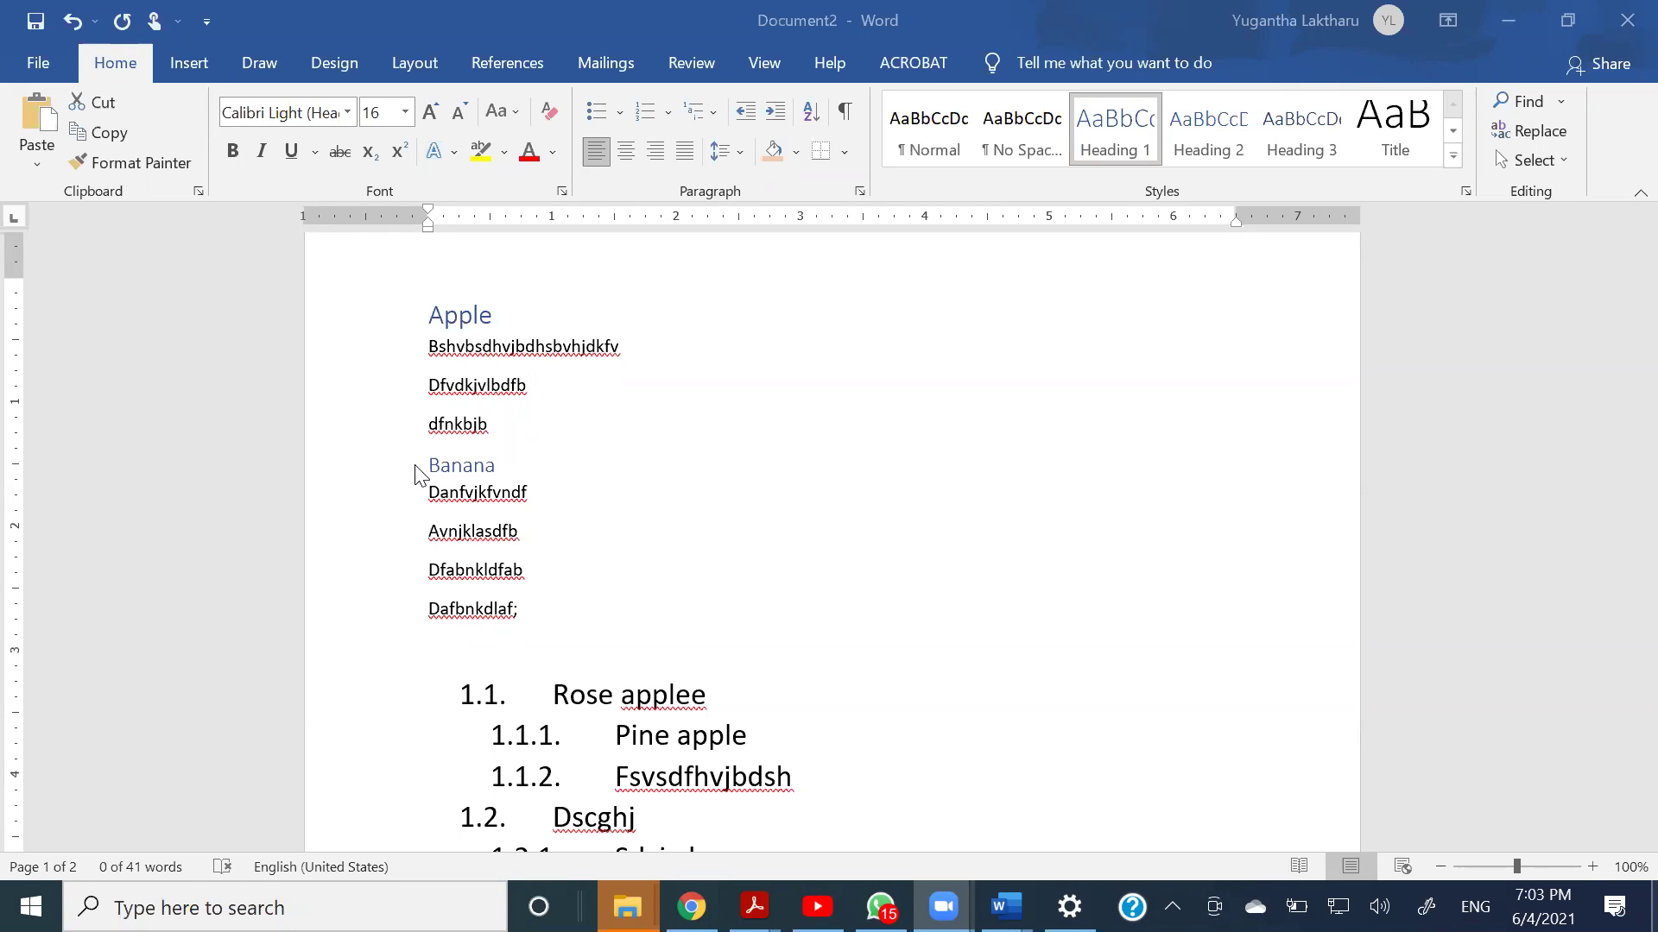
- Collapse and re-expand the sections under the Apple and Banana headings, leaving the Banana section collapsed
left_click(412, 327)
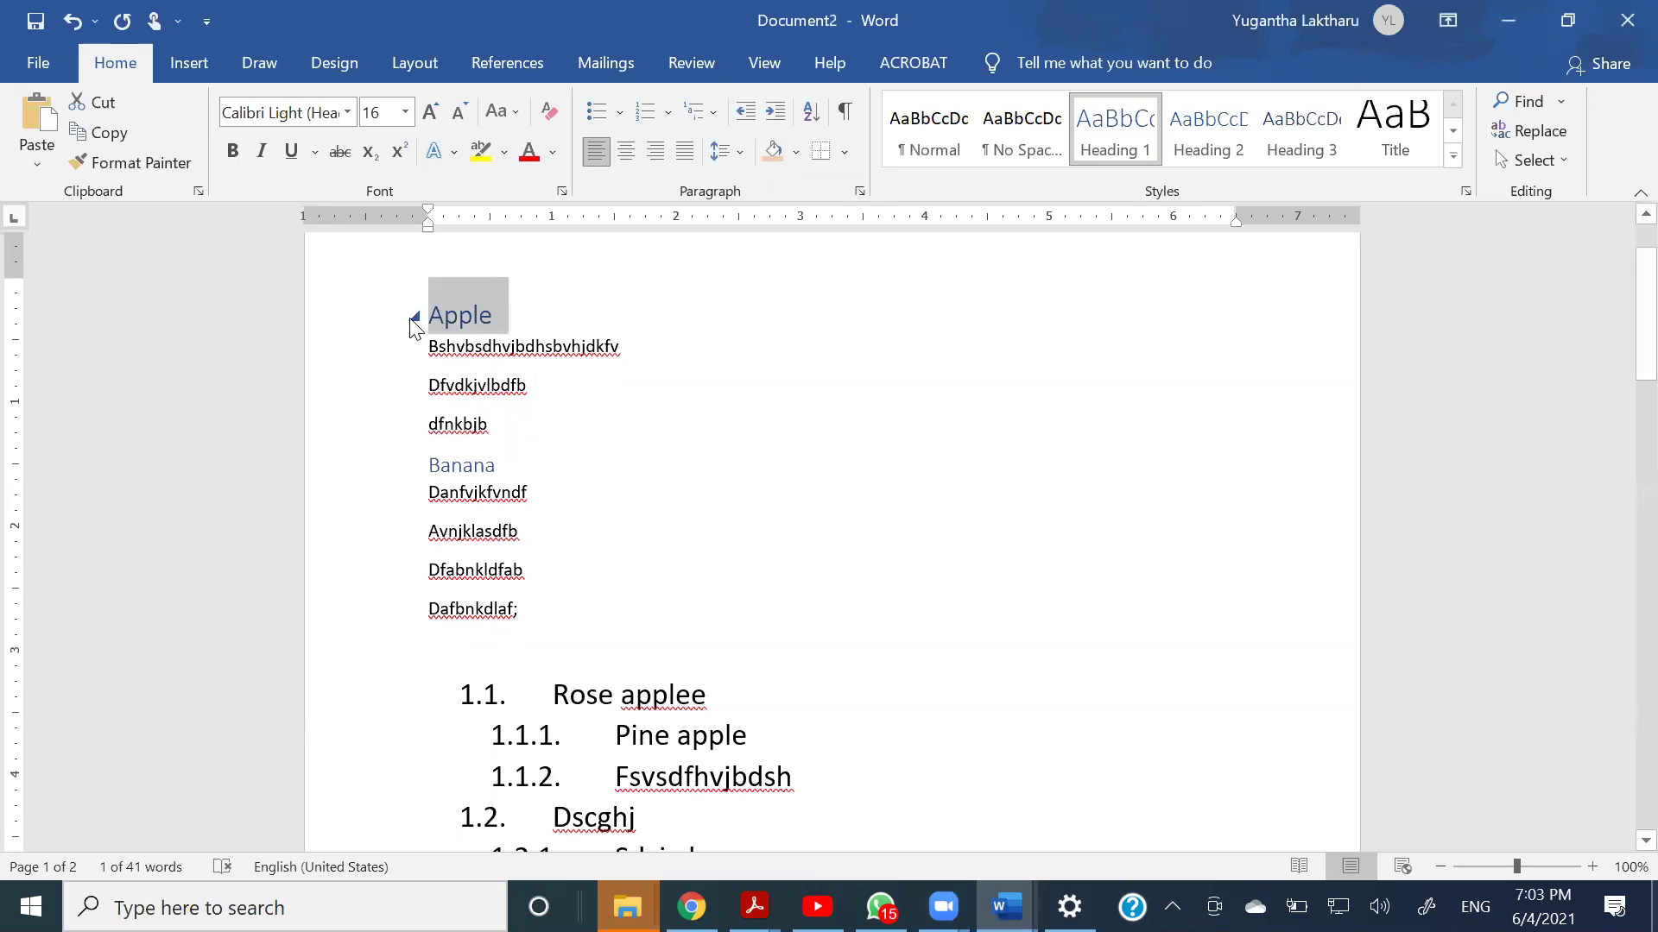
left_click(413, 318)
left_click(415, 318)
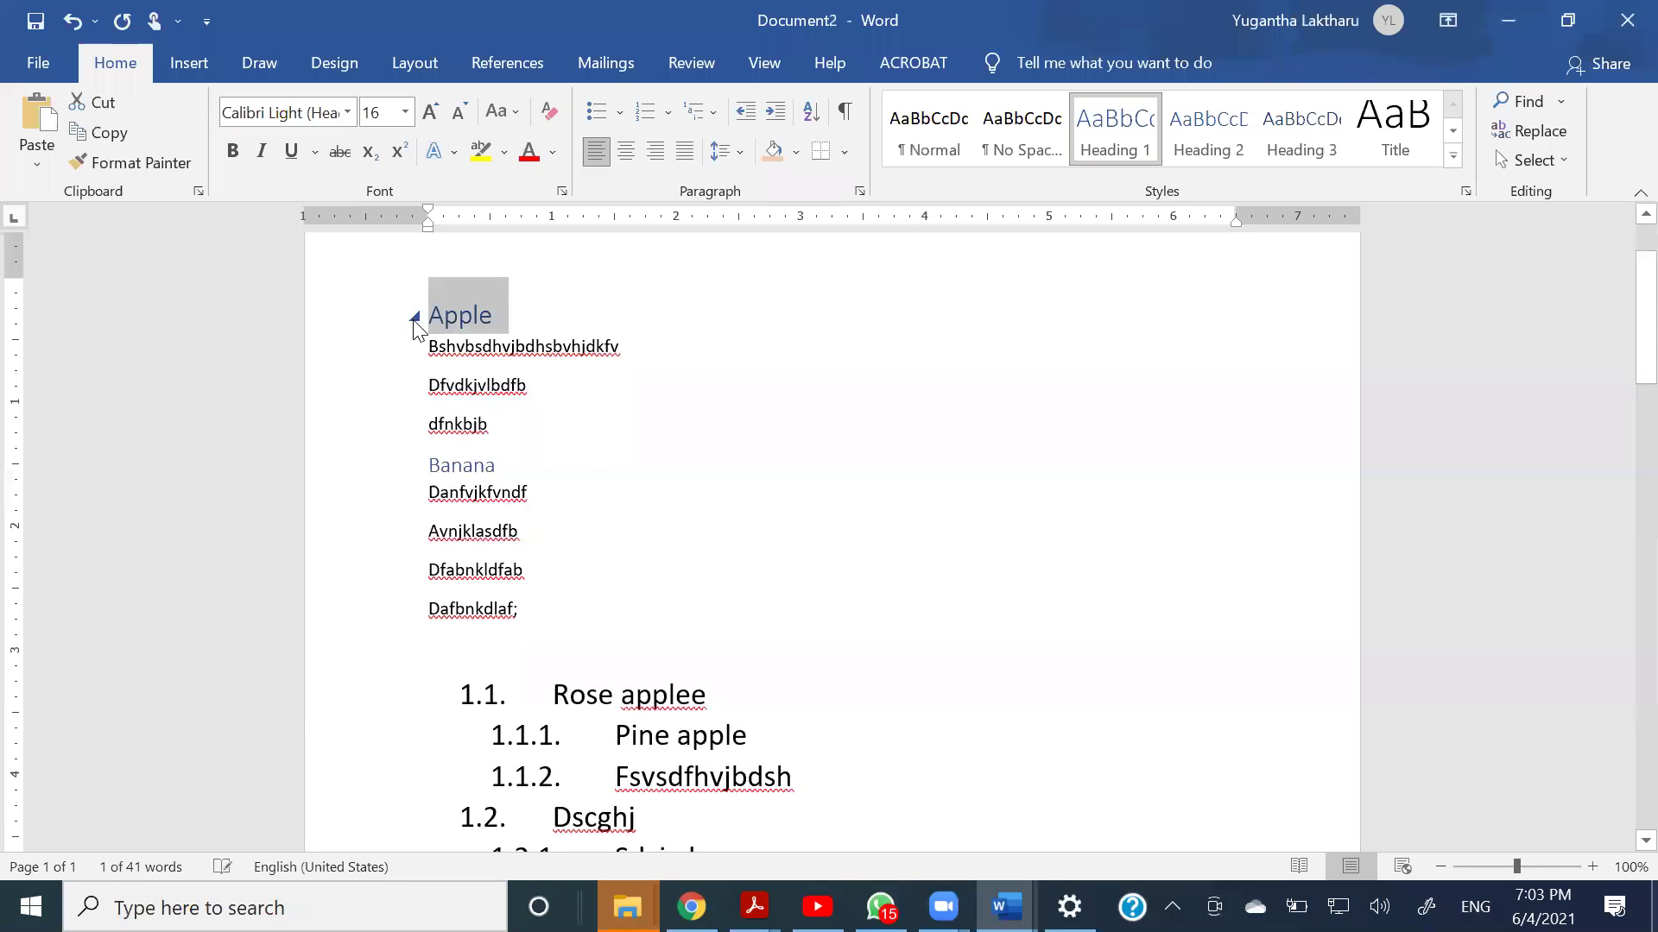
left_click(414, 467)
left_click(414, 467)
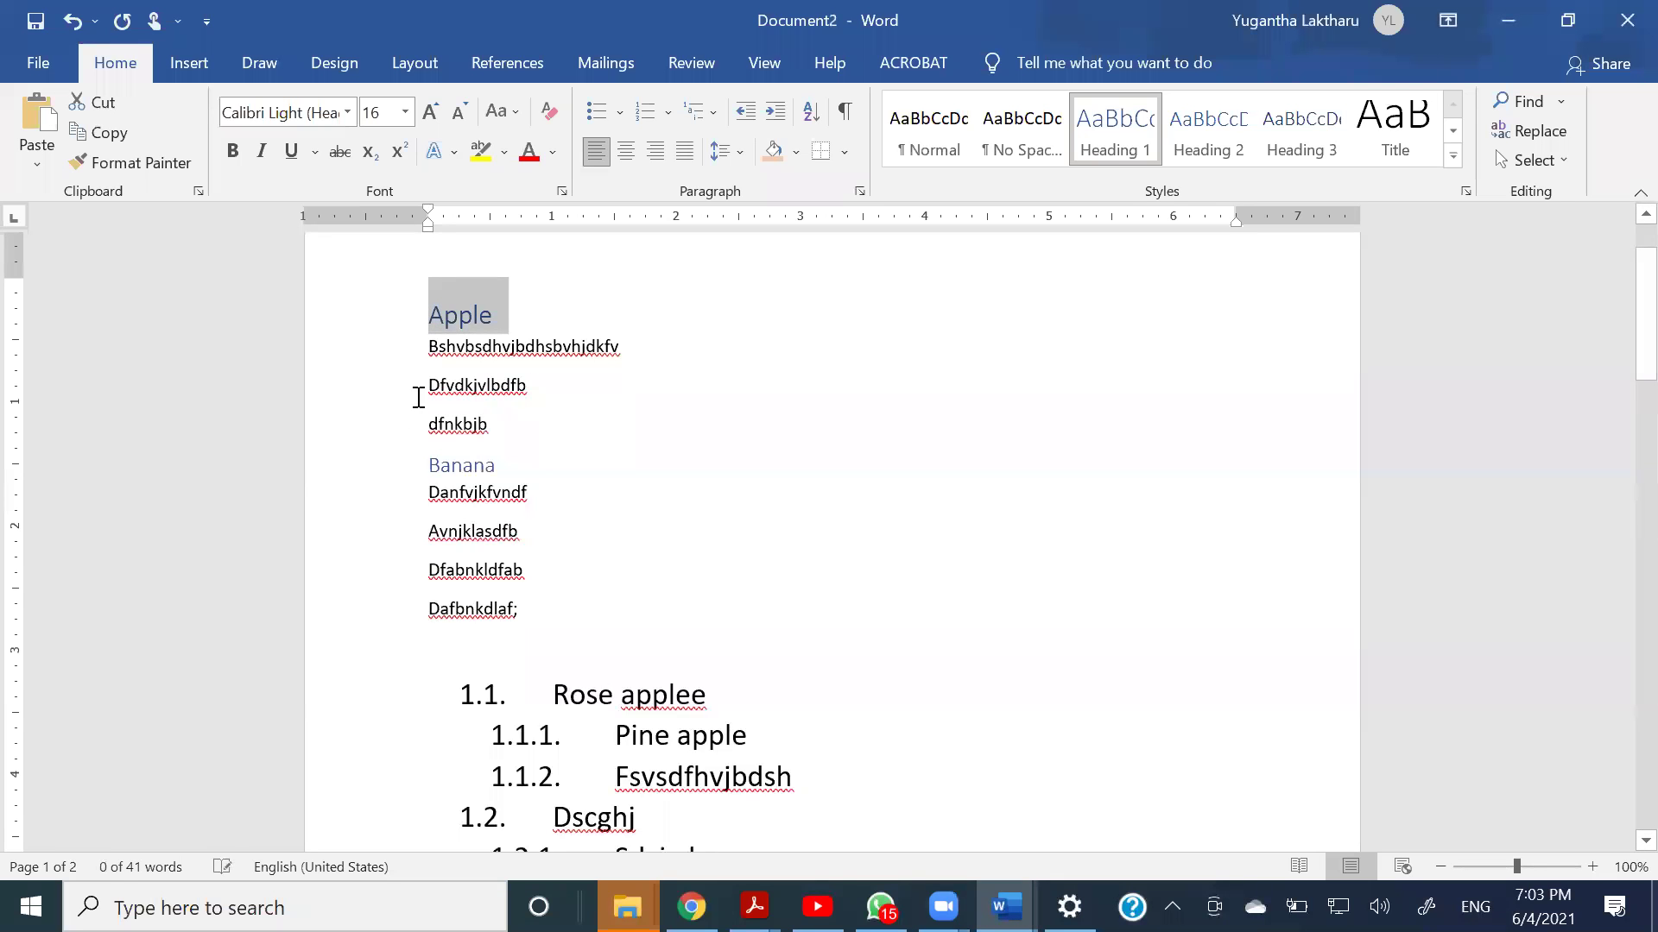
left_click(414, 317)
left_click(414, 318)
left_click(414, 468)
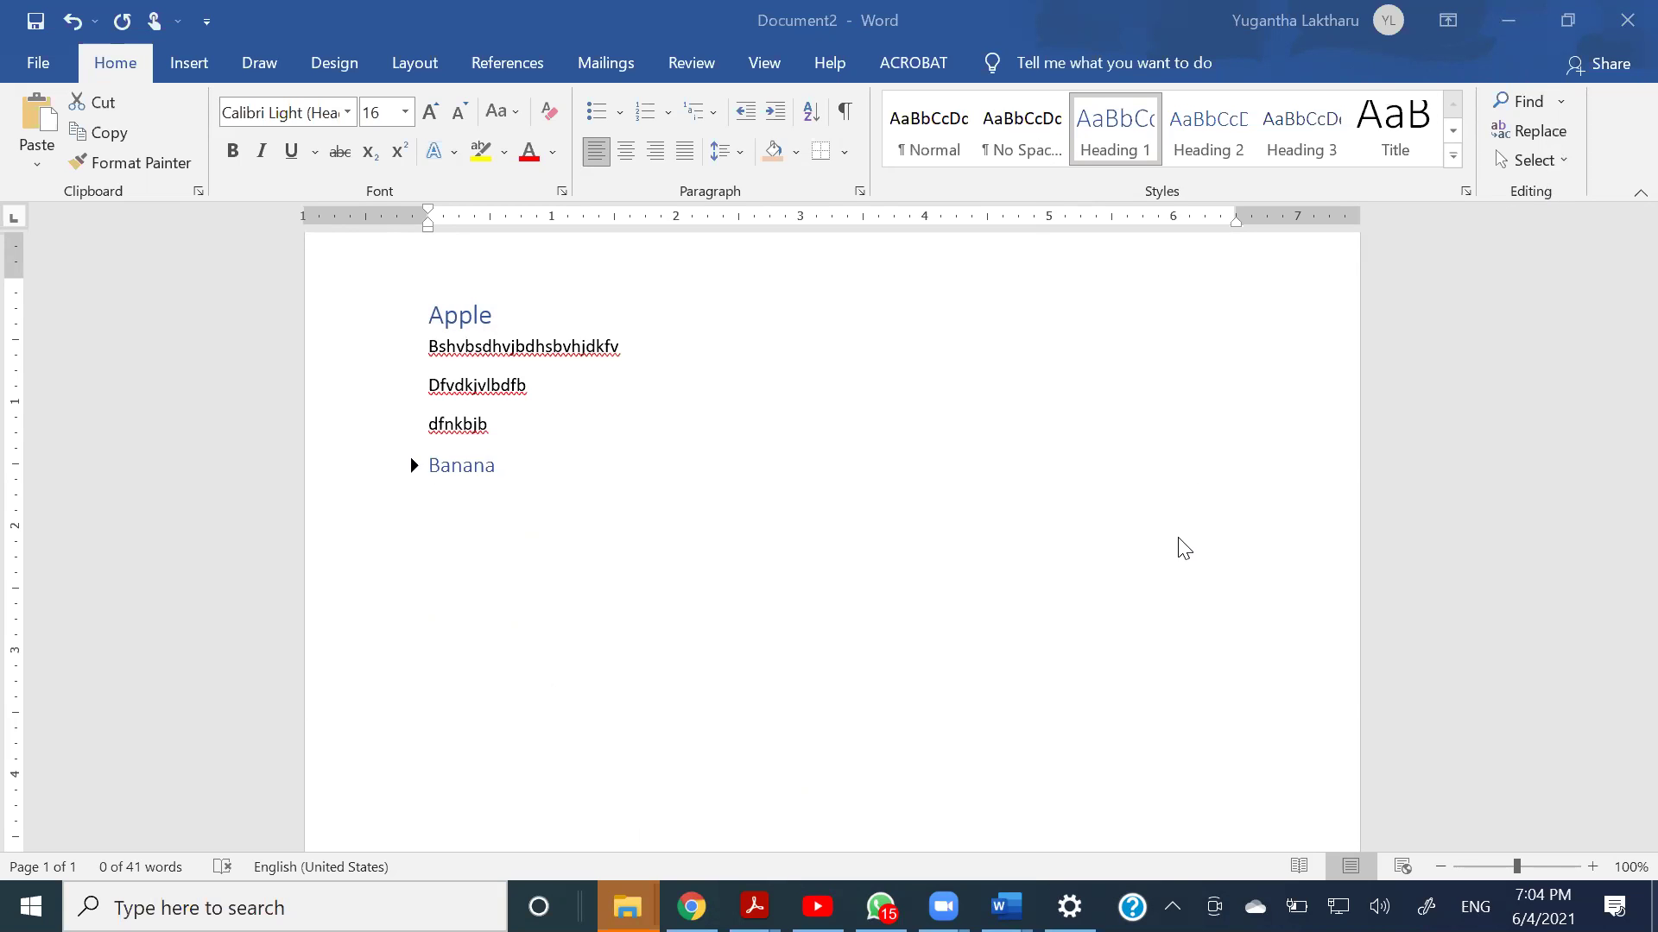
- Delete the document's entire content, including the headings and the numbered list
key("ctrl+a")
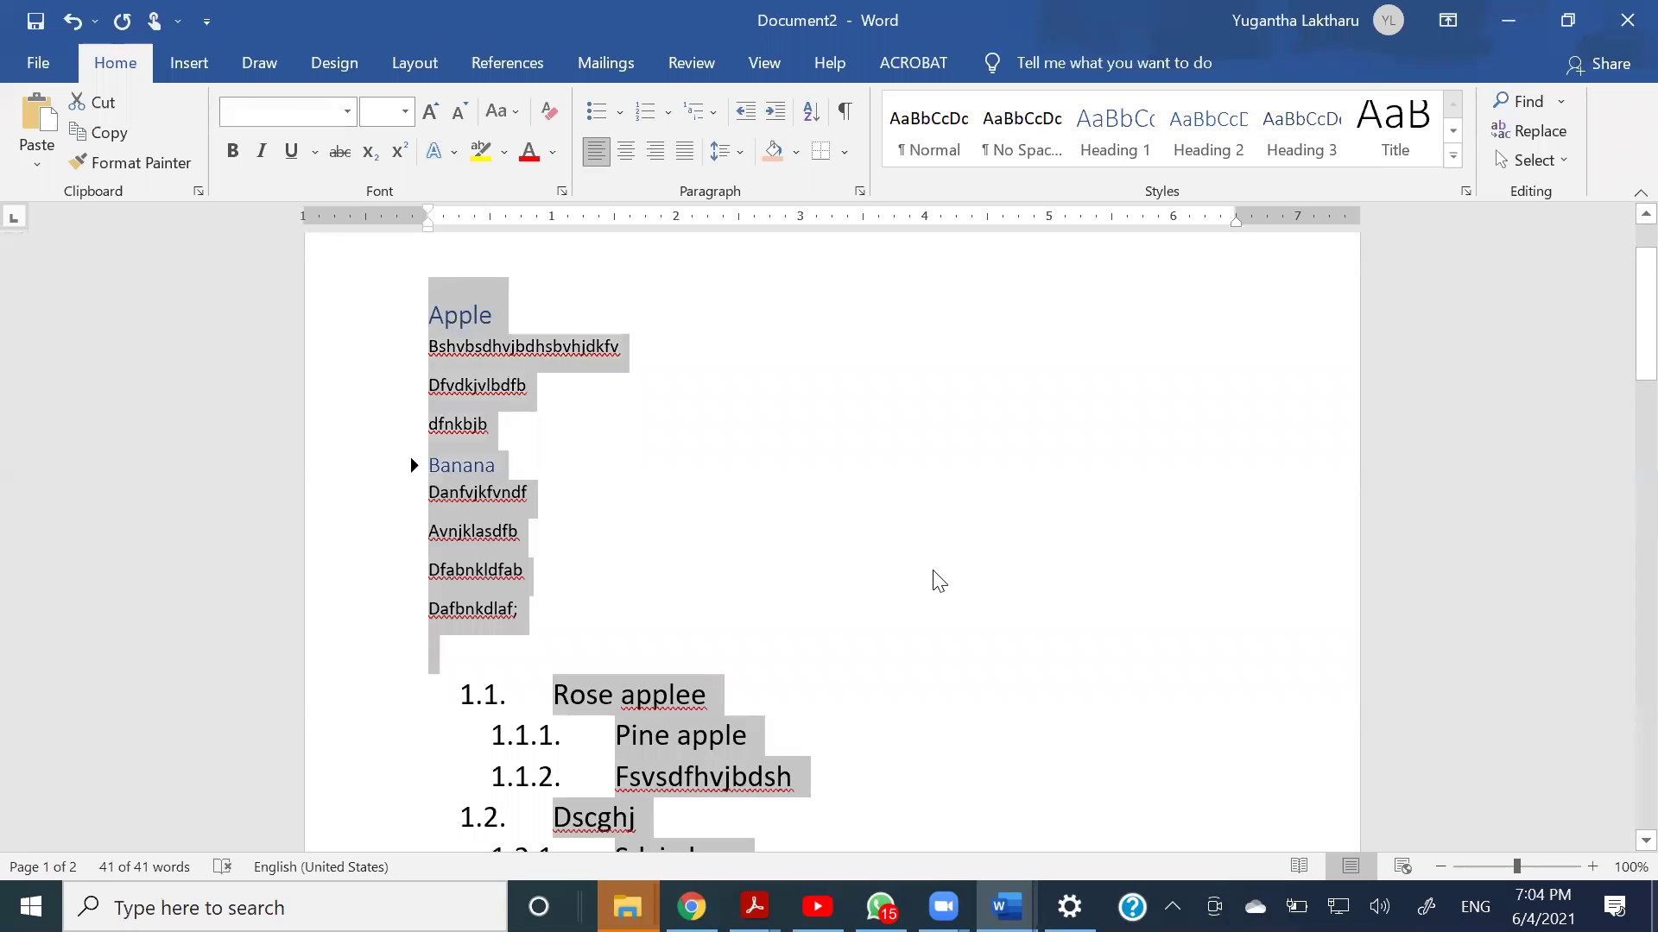
key("Delete")
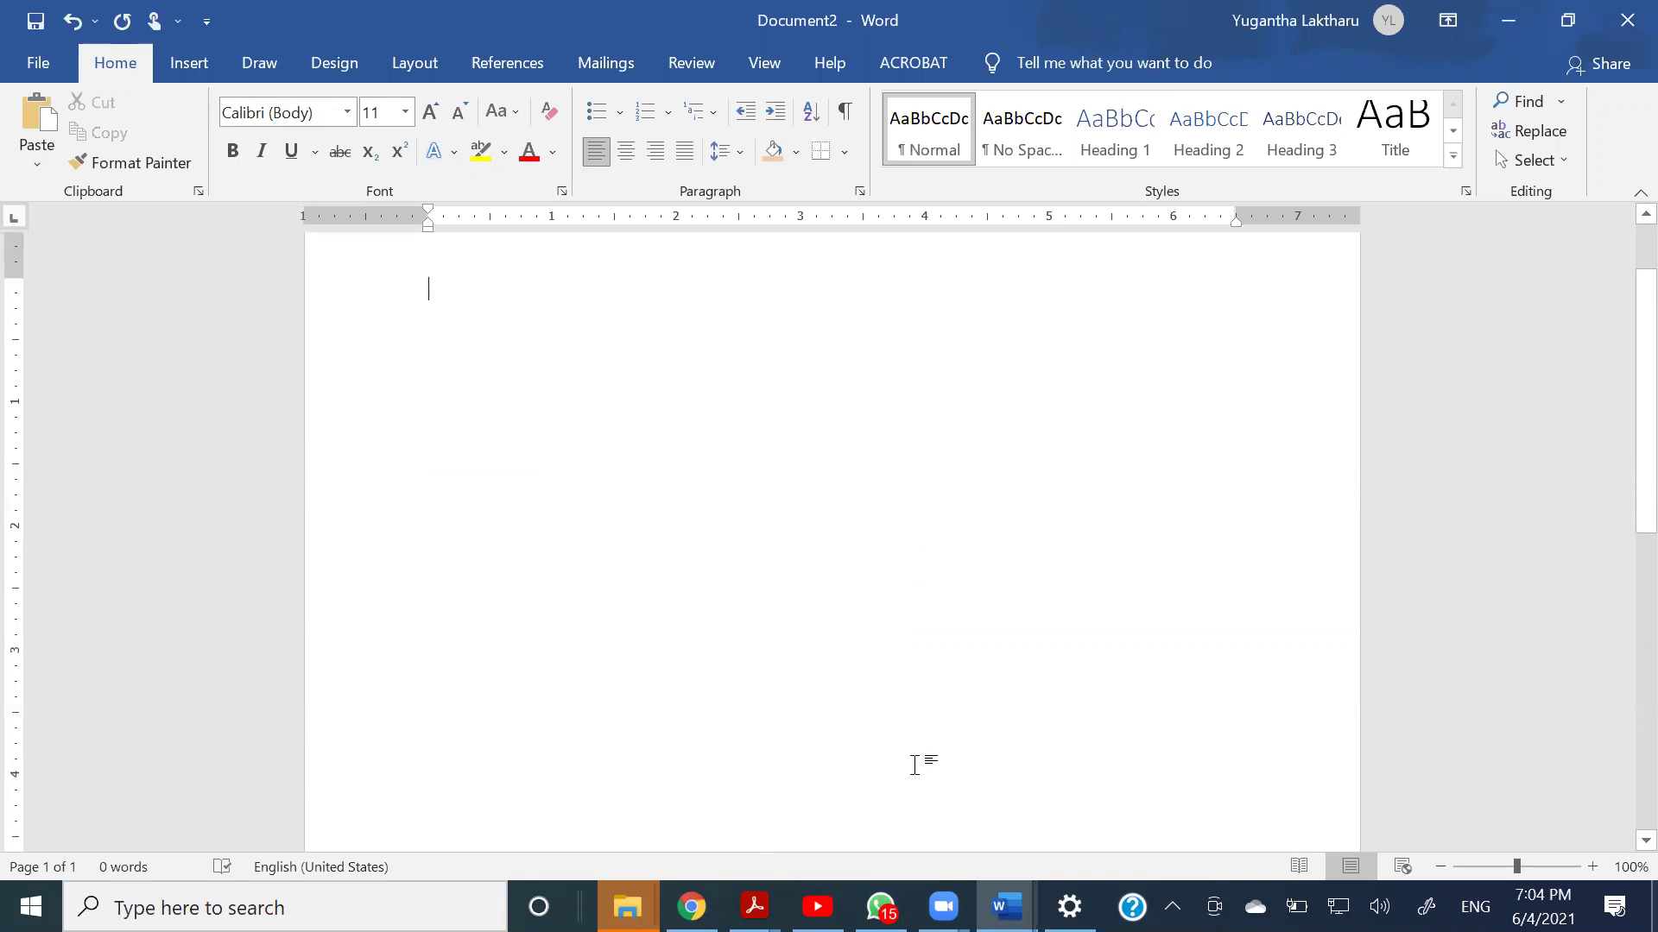
- Switch to Chrome and bring up the already open Wikipedia article on Sigiriya
key("alt+Tab")
key("alt+Tab")
key("alt+Tab")
key("alt+Tab")
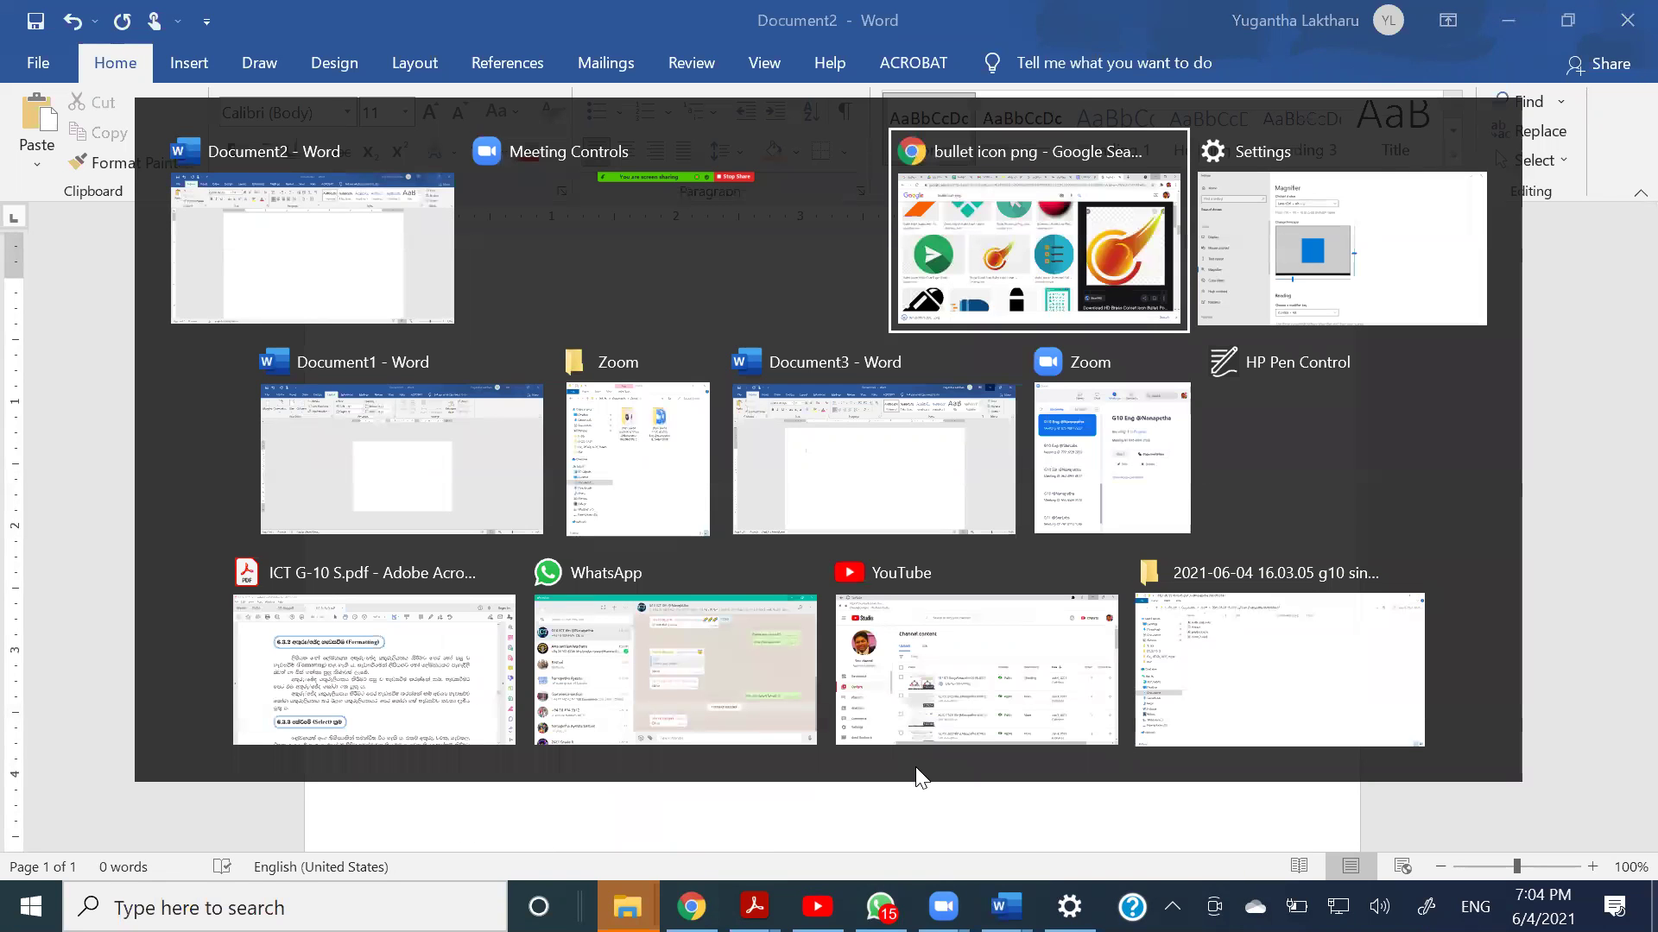
key("alt+Tab")
key("alt+Tab")
key("alt+Tab")
key("alt+Tab")
key("alt+Tab")
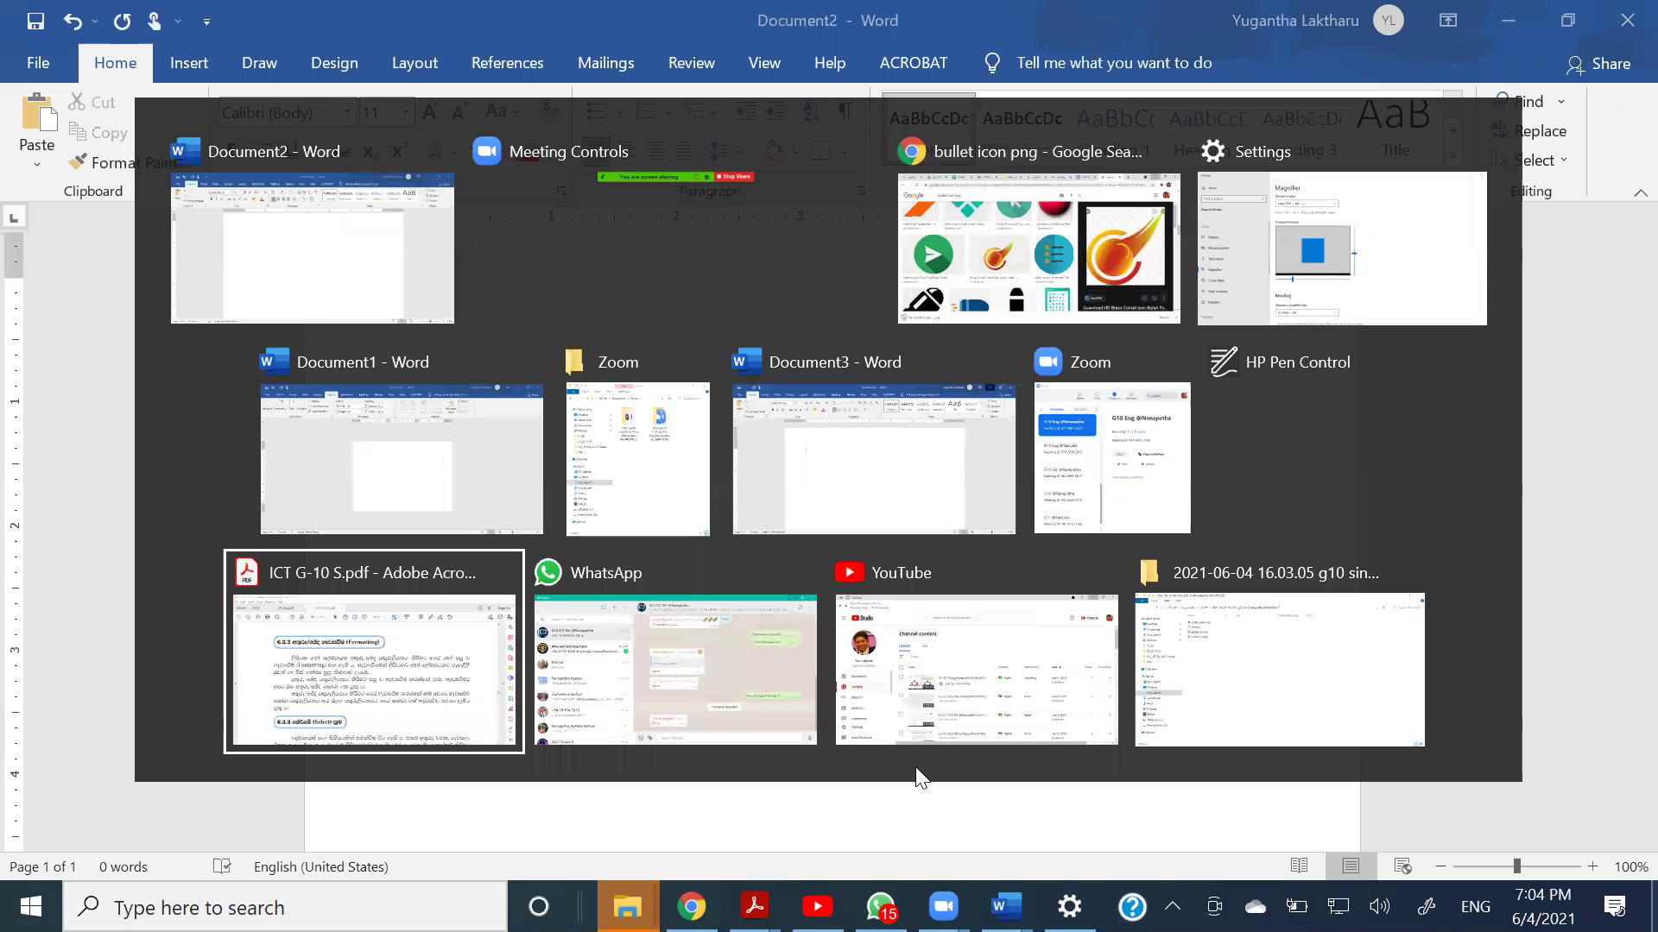
key("alt+Tab")
key("alt+Tab")
key("alt+Tab")
key("alt+Tab")
key("alt+Tab")
key("alt+Tab")
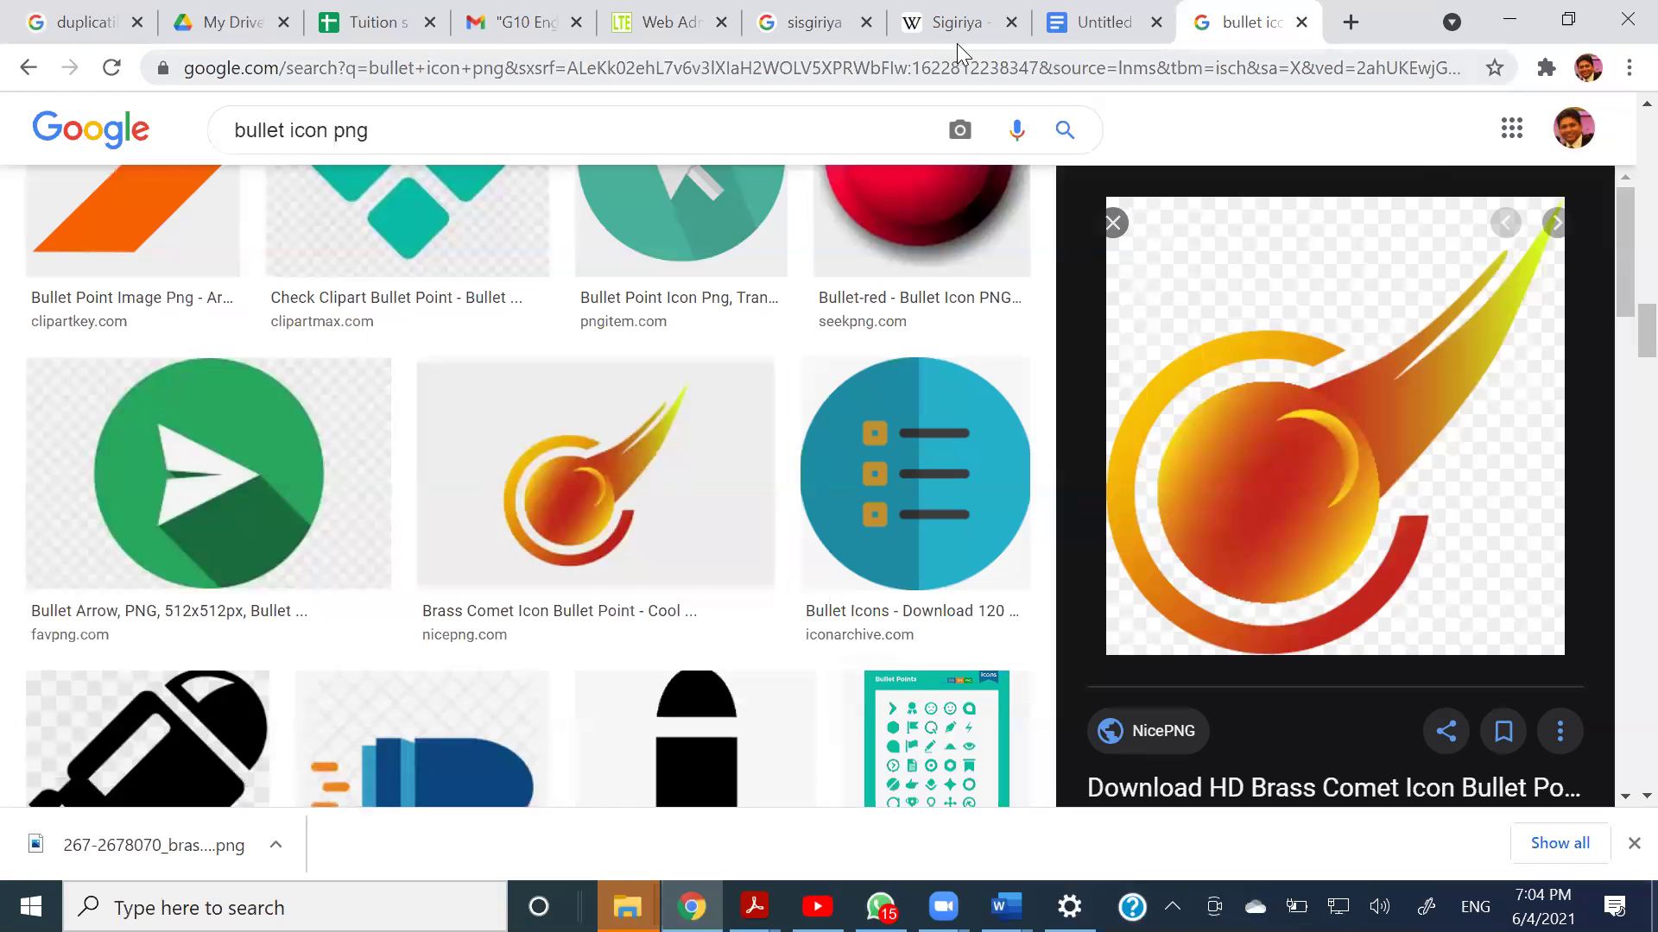
left_click(951, 41)
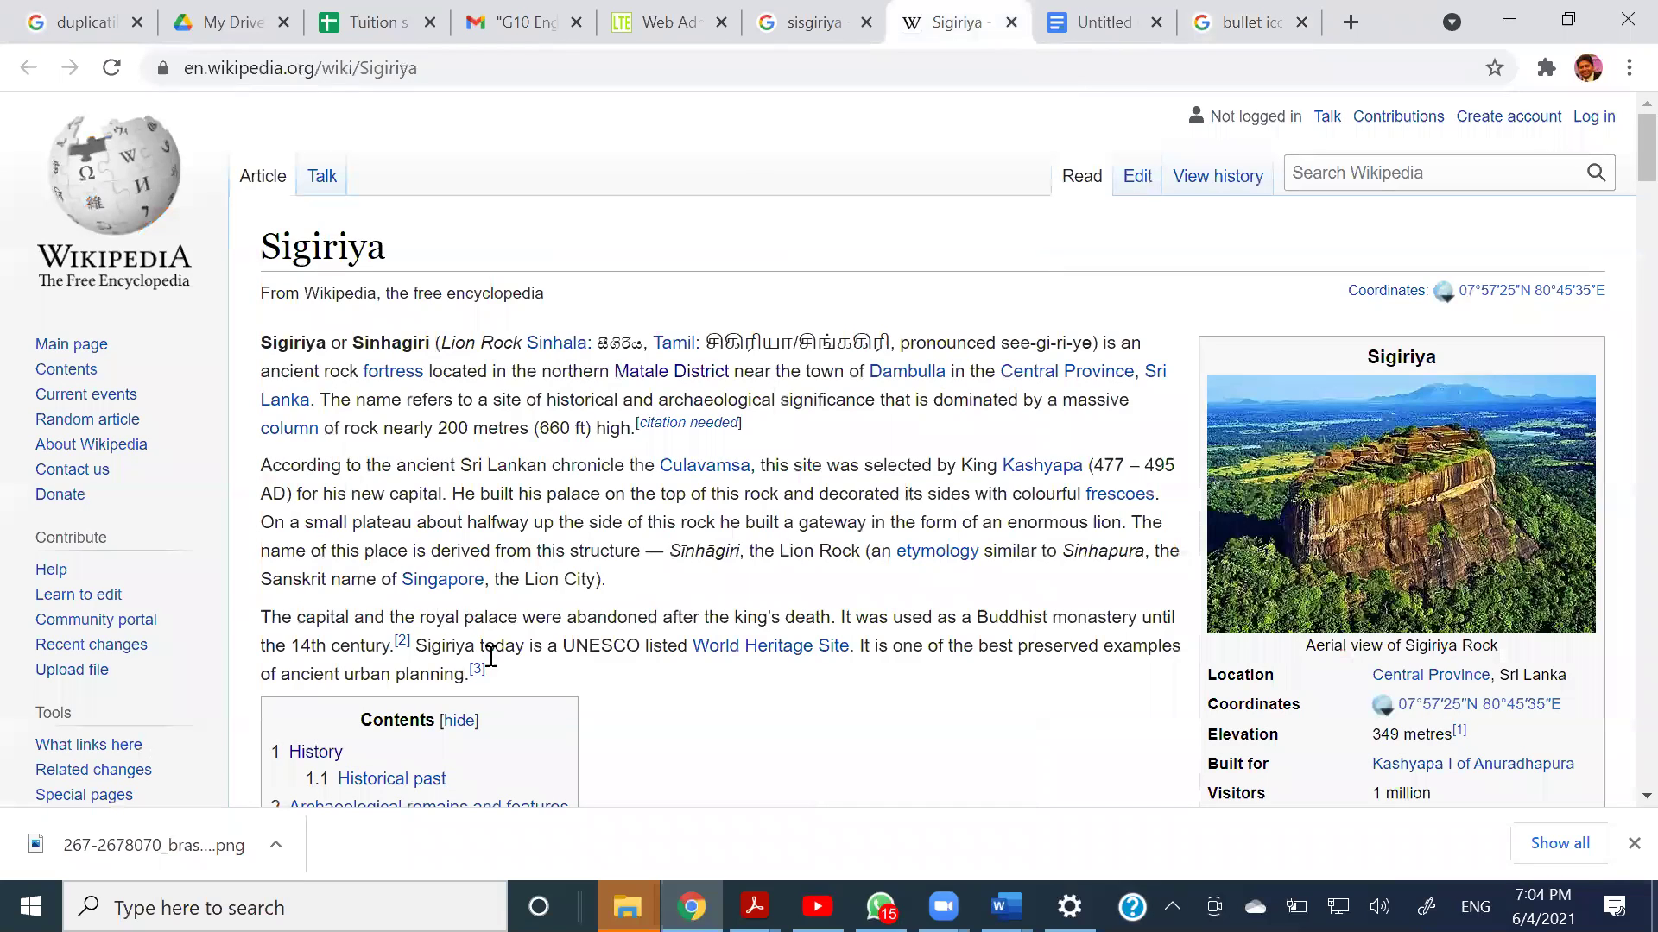
- Copy the three introductory paragraphs of the Sigiriya article and paste them as text only into the blank Word document
left_click_drag(491, 672, 377, 553)
left_click_drag(333, 463, 272, 342)
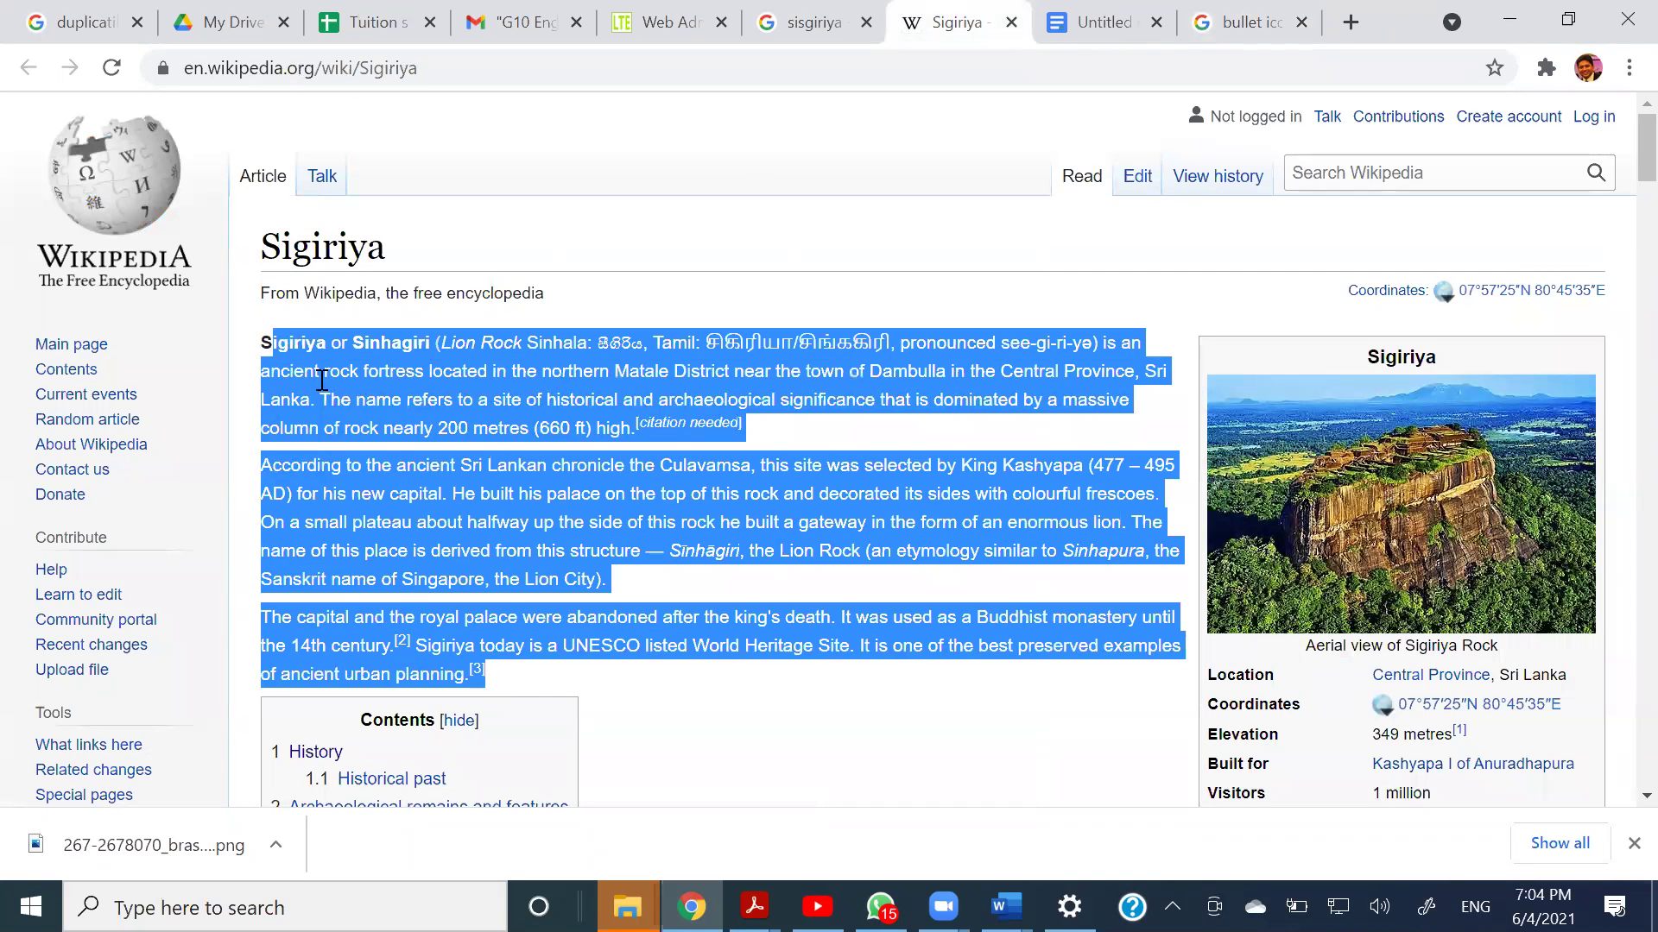
left_click_drag(505, 673, 240, 358)
key("ctrl+c")
key("alt+Tab")
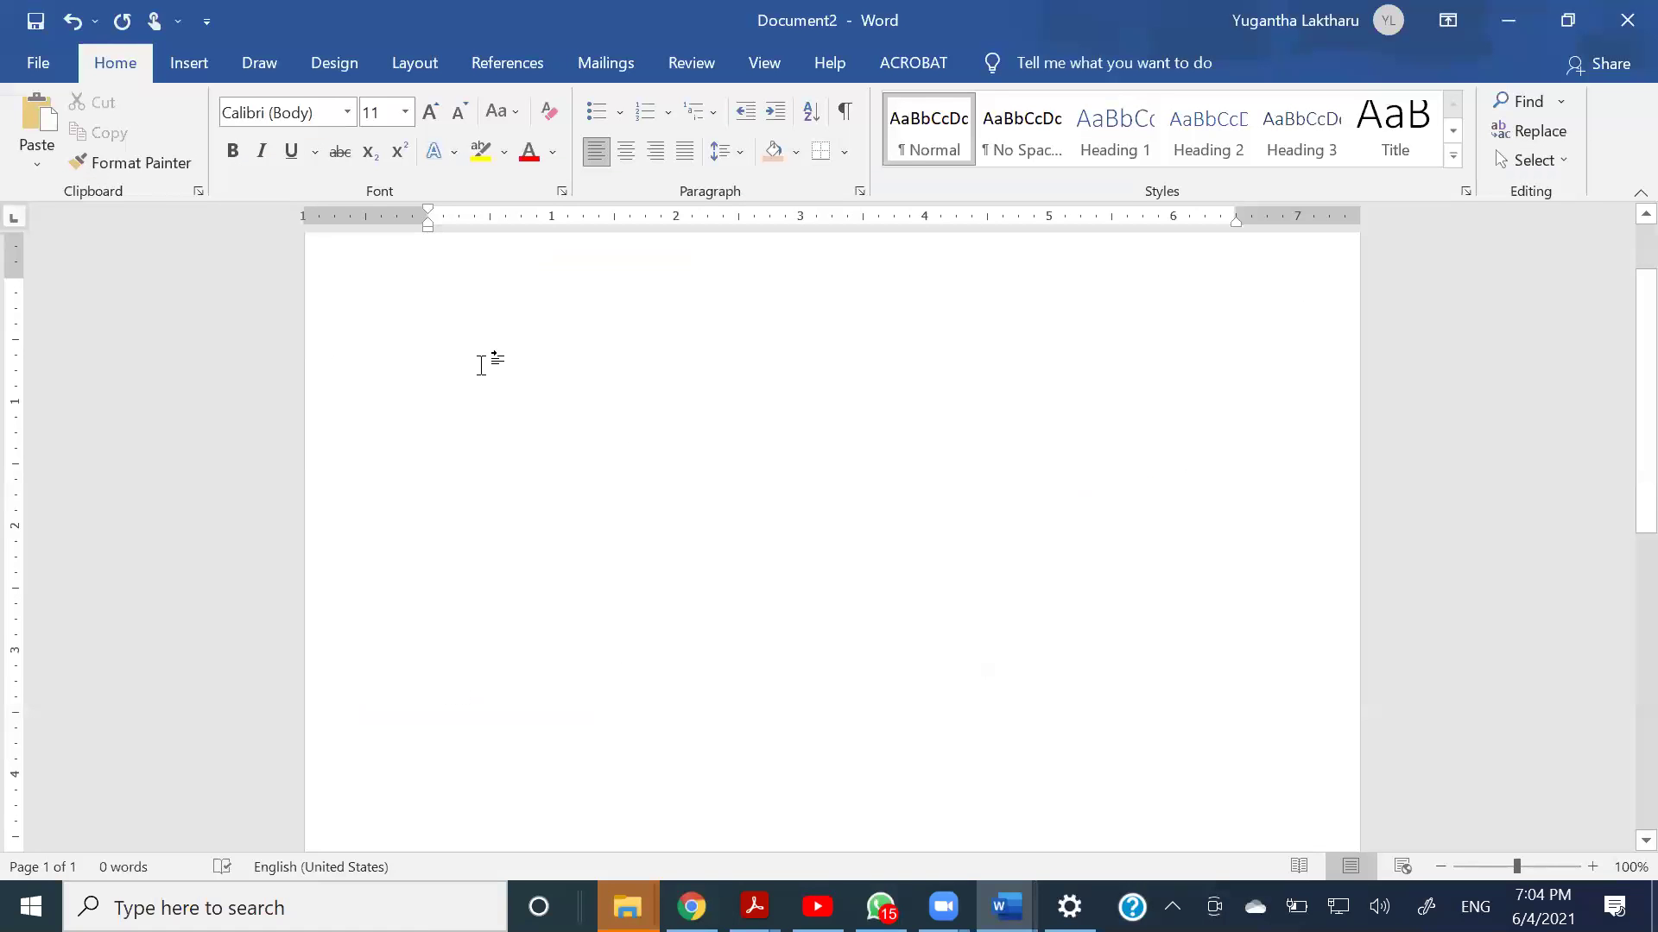
right_click(447, 293)
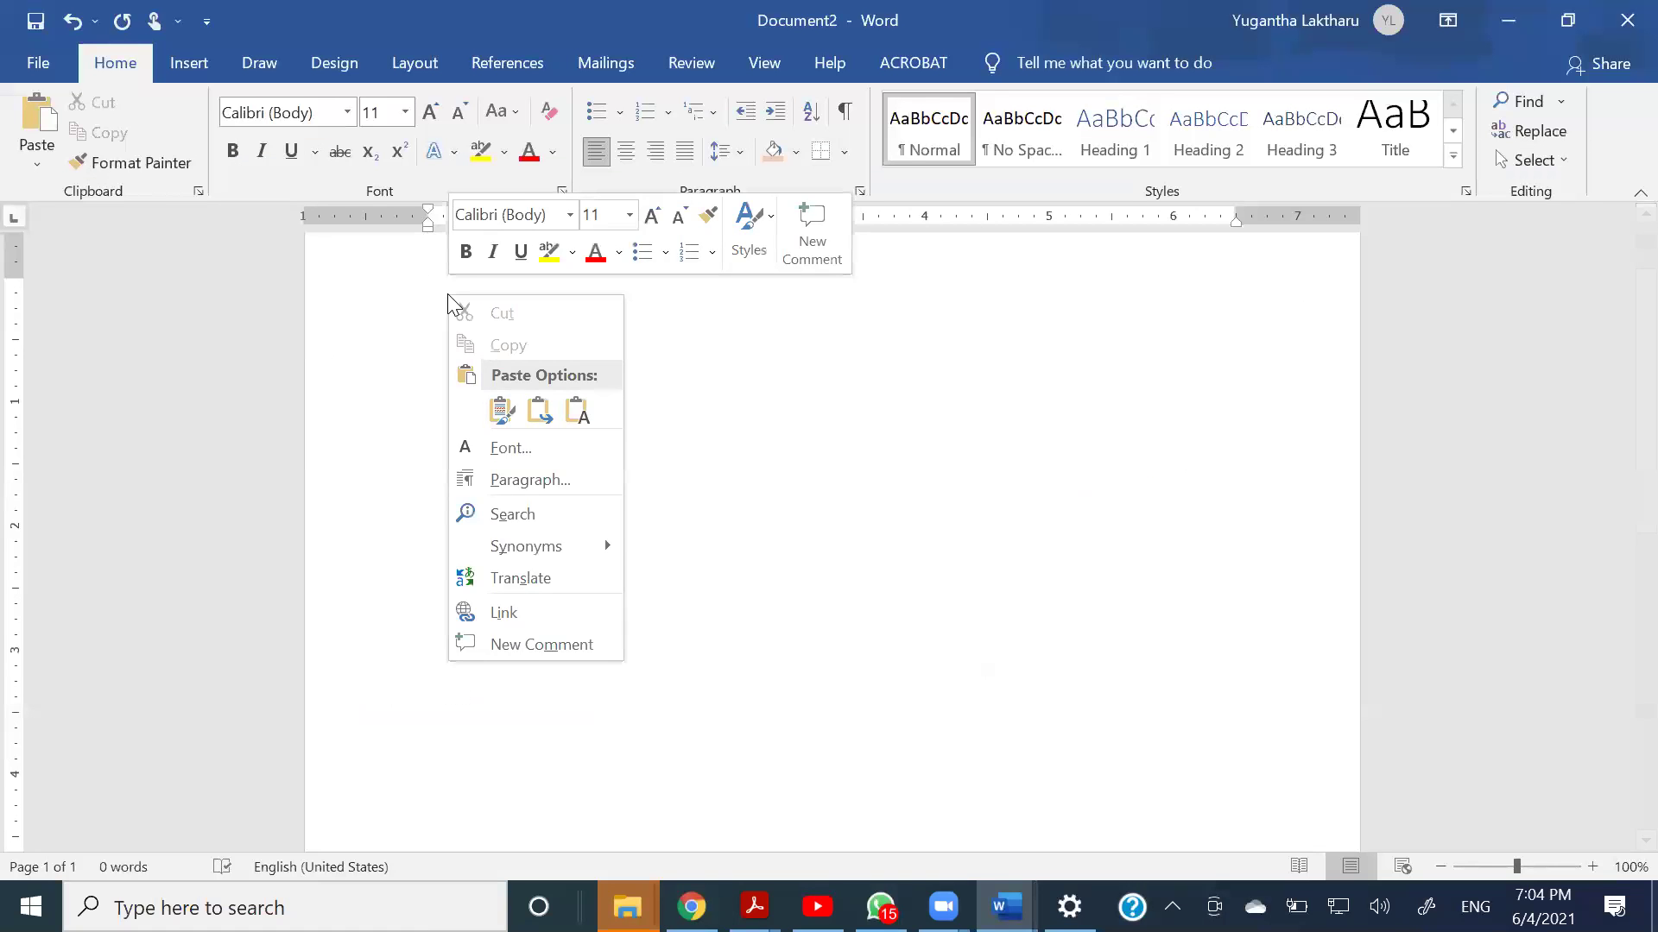
left_click(571, 409)
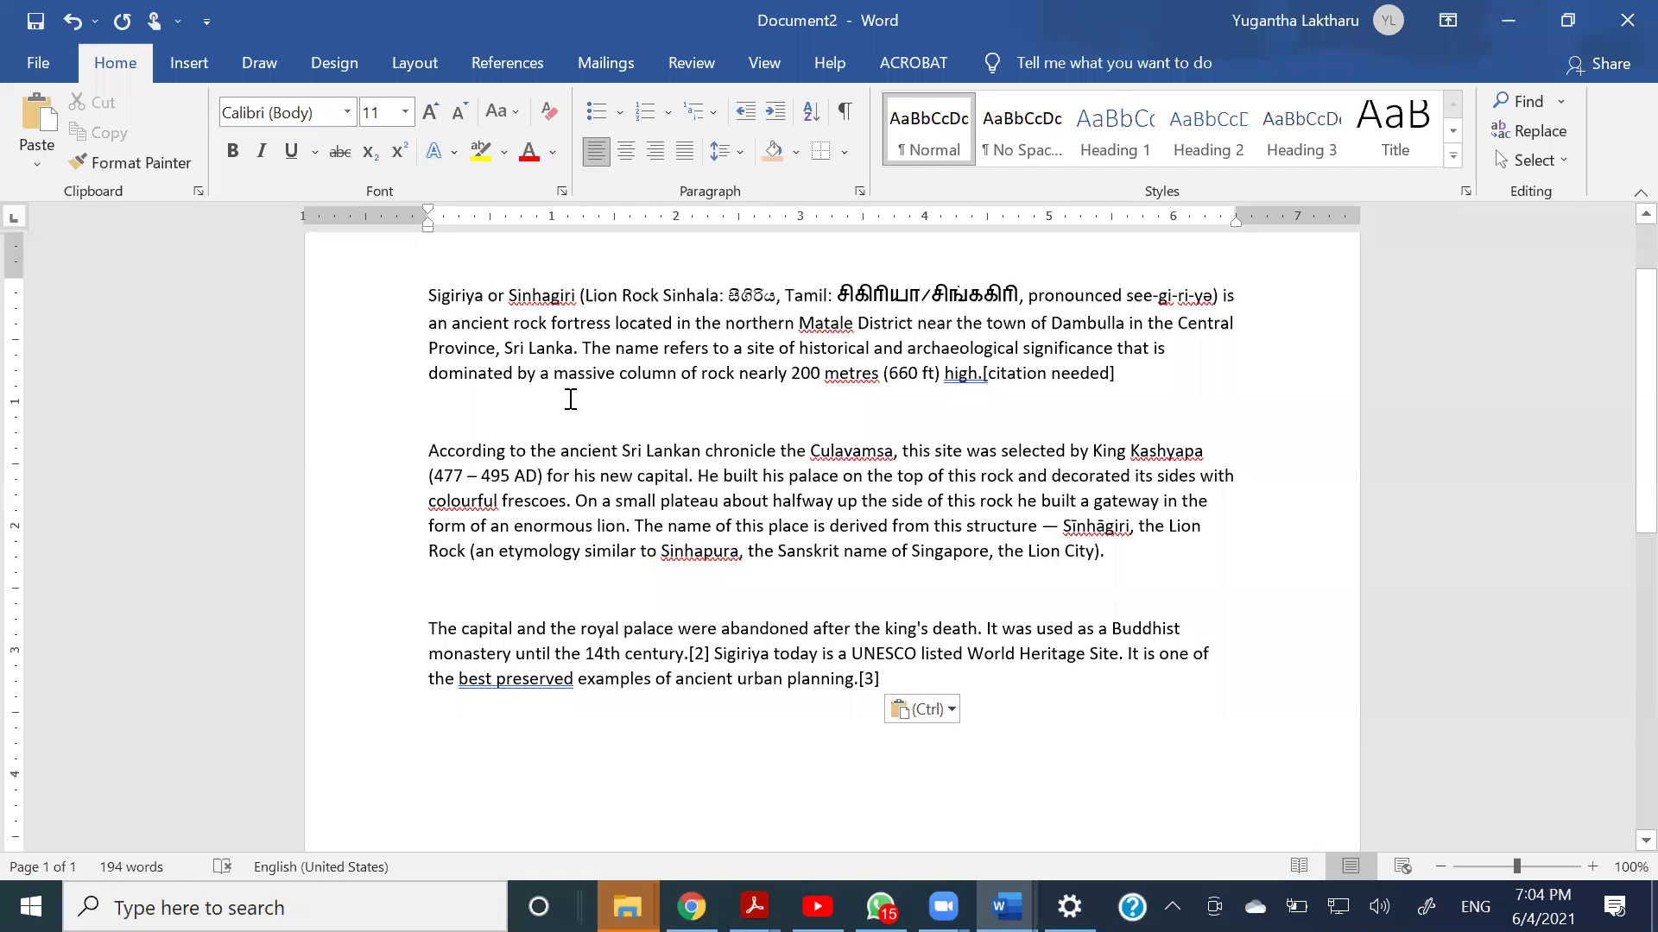
- Enlarge all the pasted text to font size 16 and justify its paragraphs
key("ctrl+a")
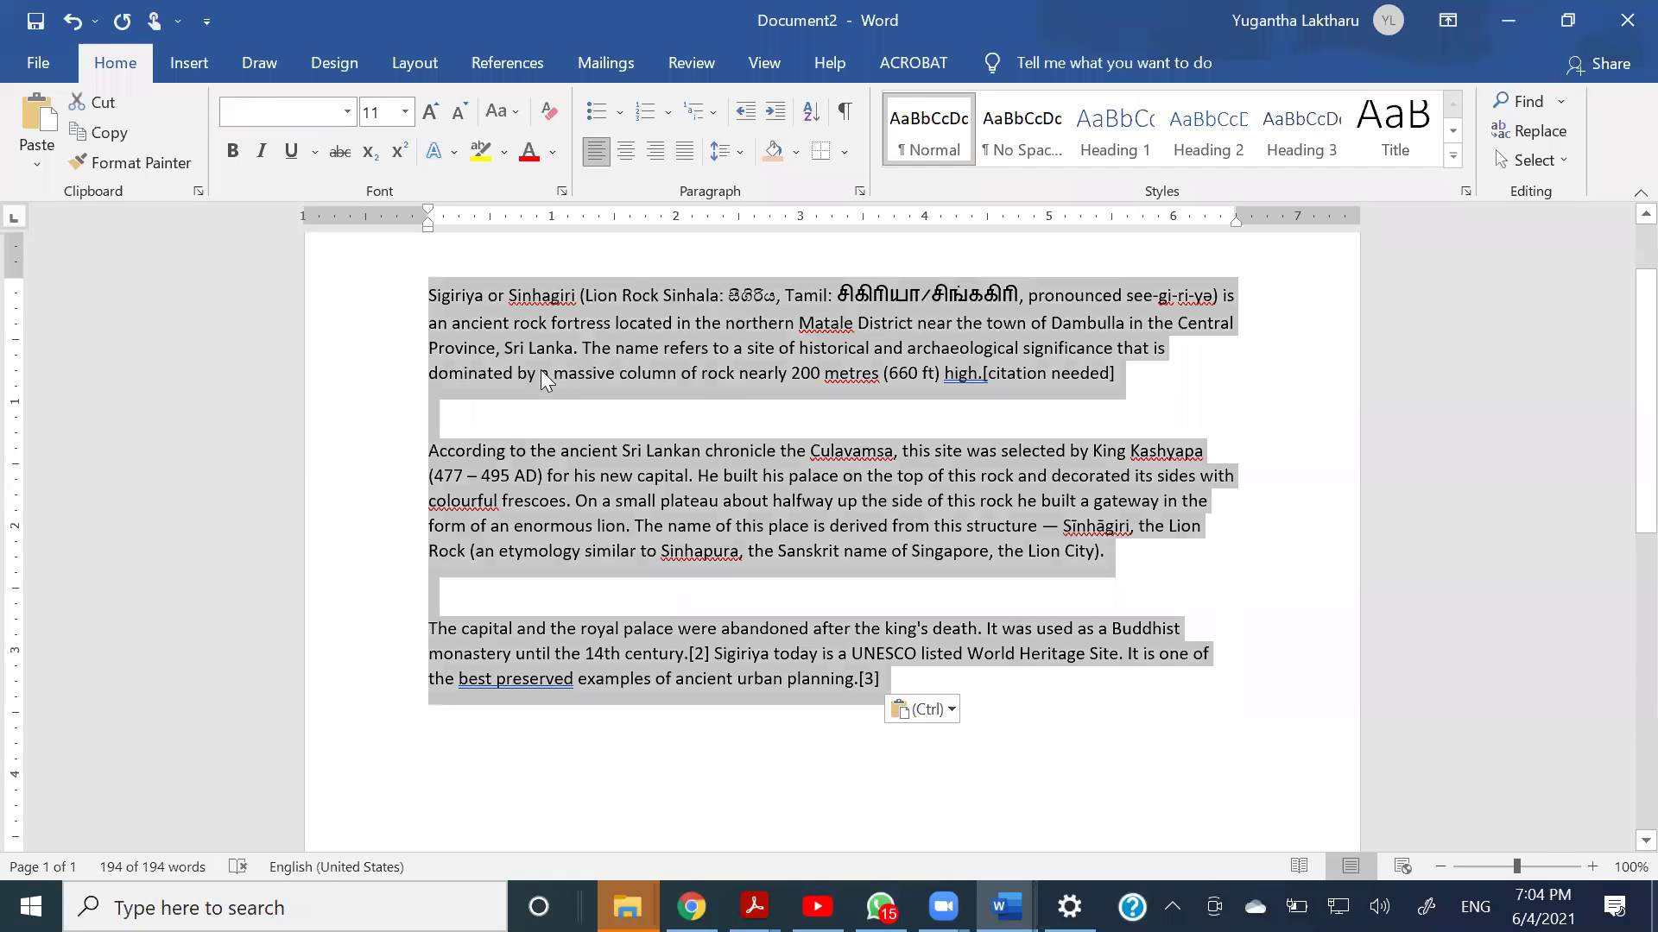
left_click(428, 115)
left_click(428, 115)
left_click(428, 115)
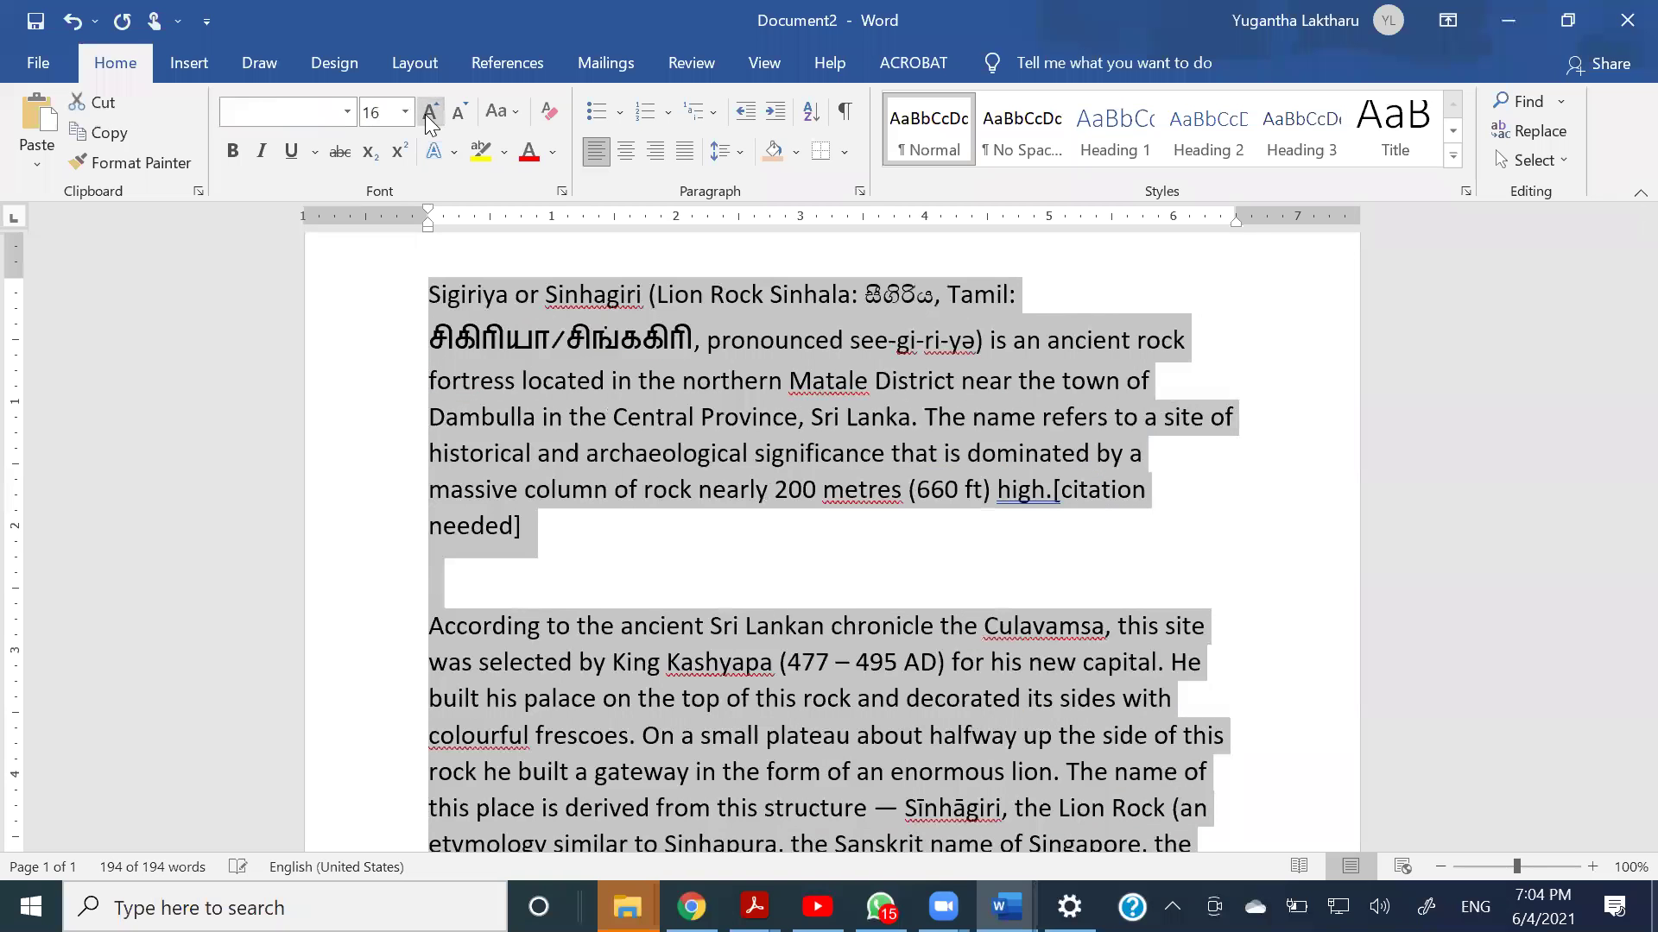
left_click(684, 152)
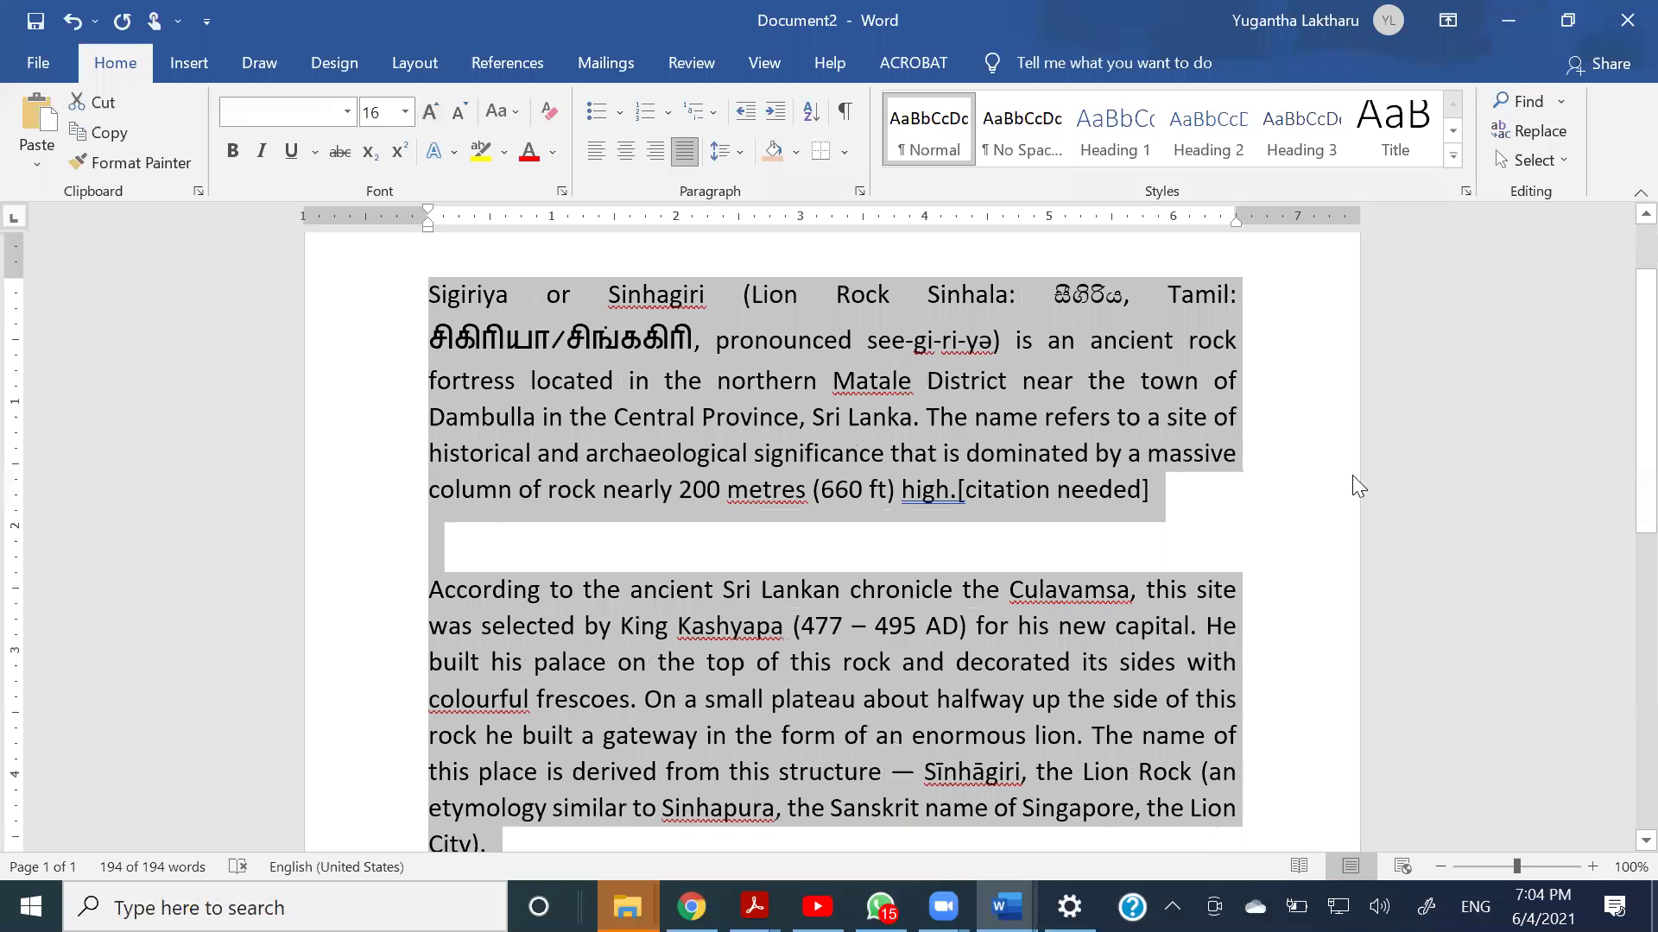
left_click(1308, 480)
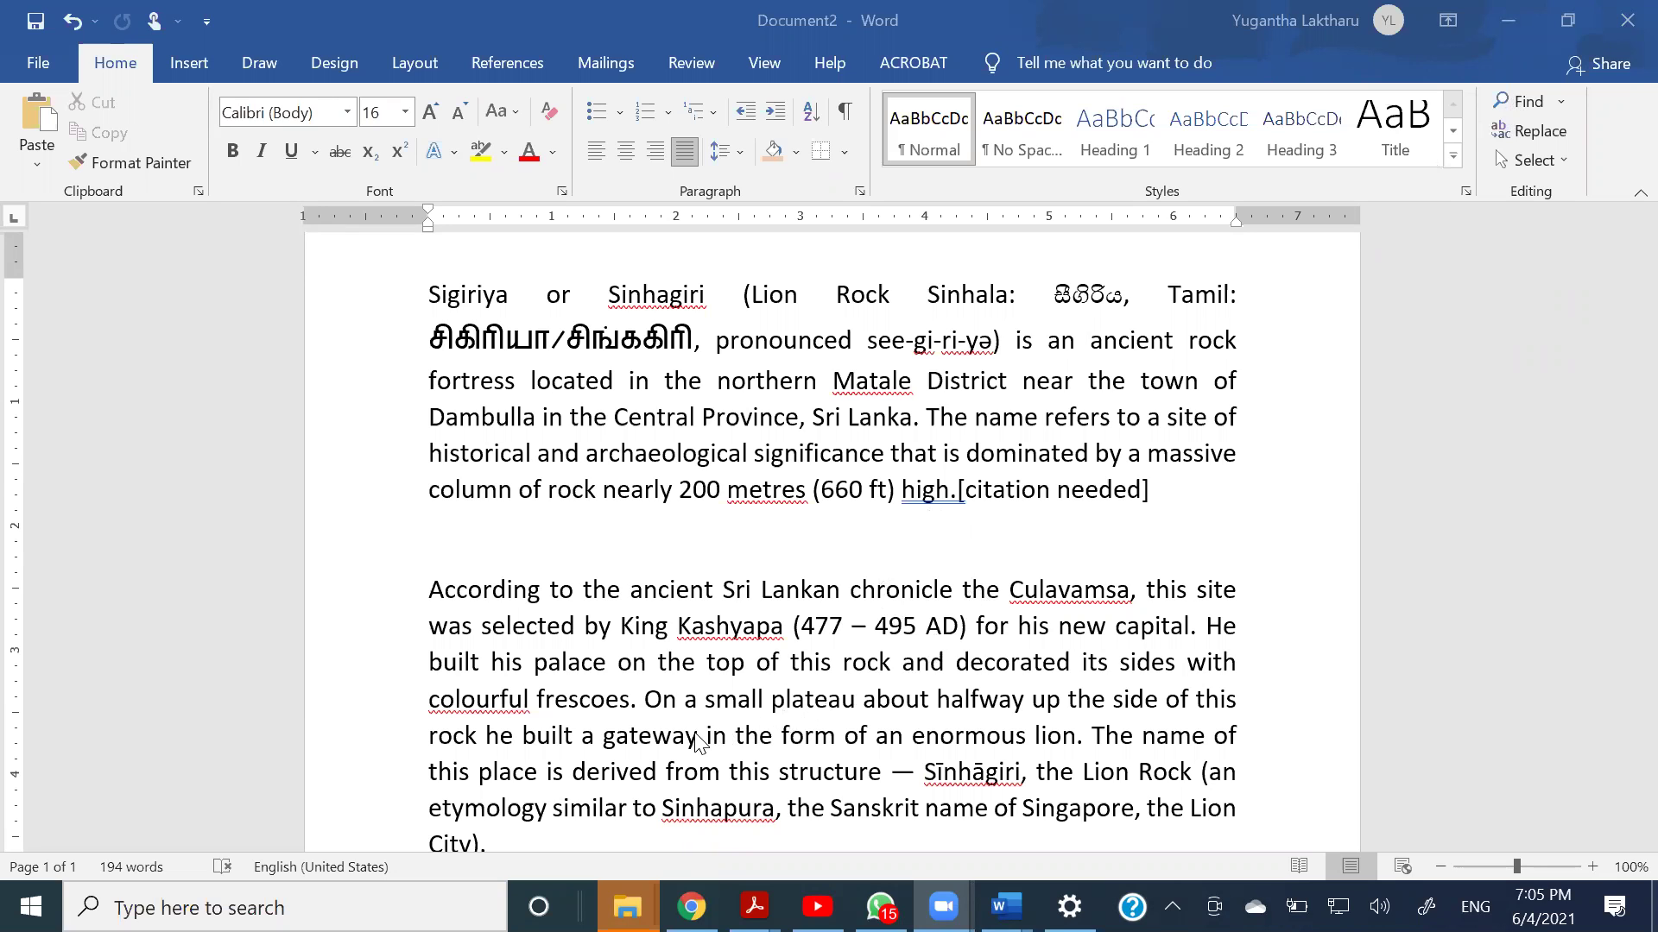
double_click(658, 735)
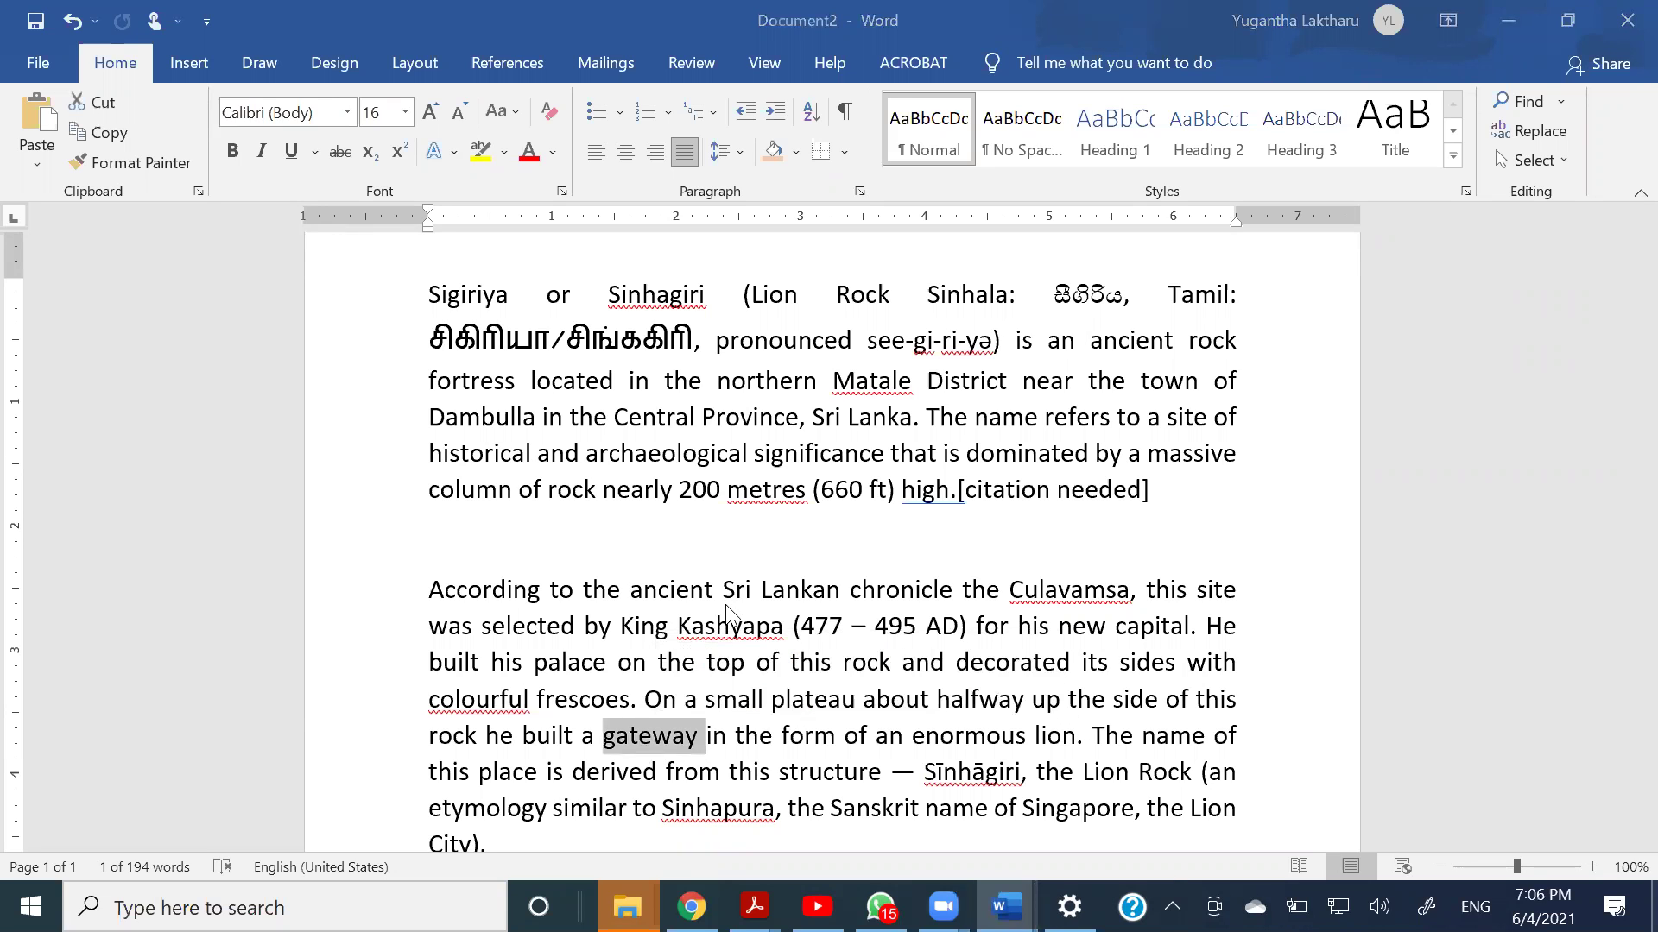
left_click(745, 729)
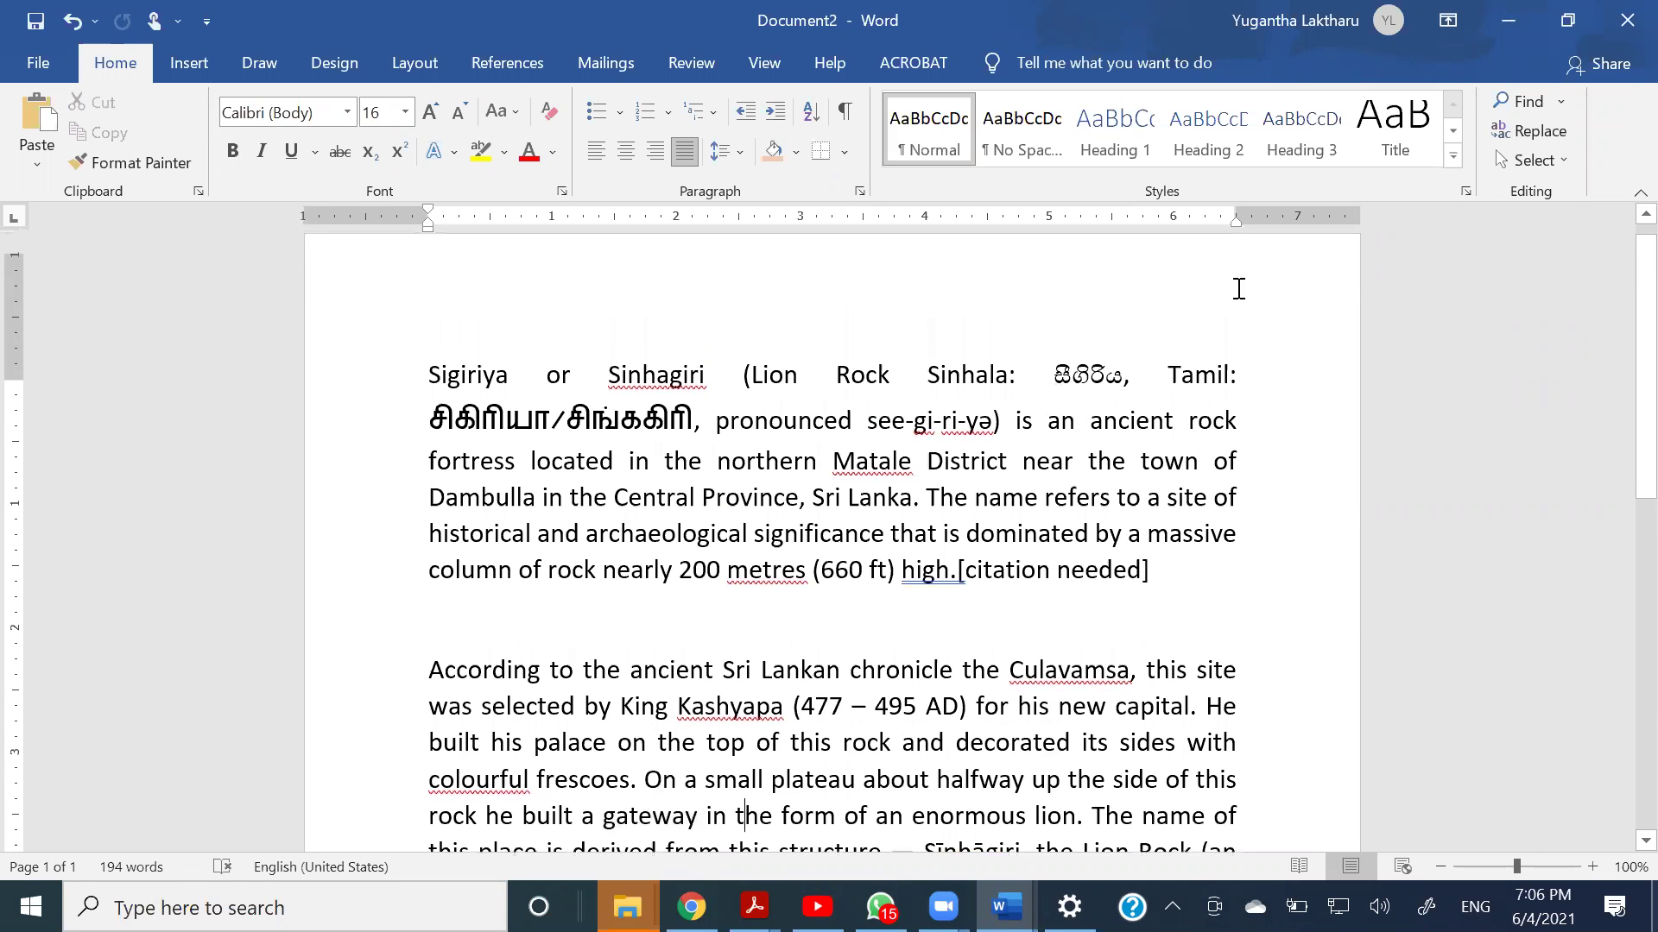
- Find the word "sigiriya" in the document and look over its highlighted occurrences
scroll(1235, 285, "up", 2)
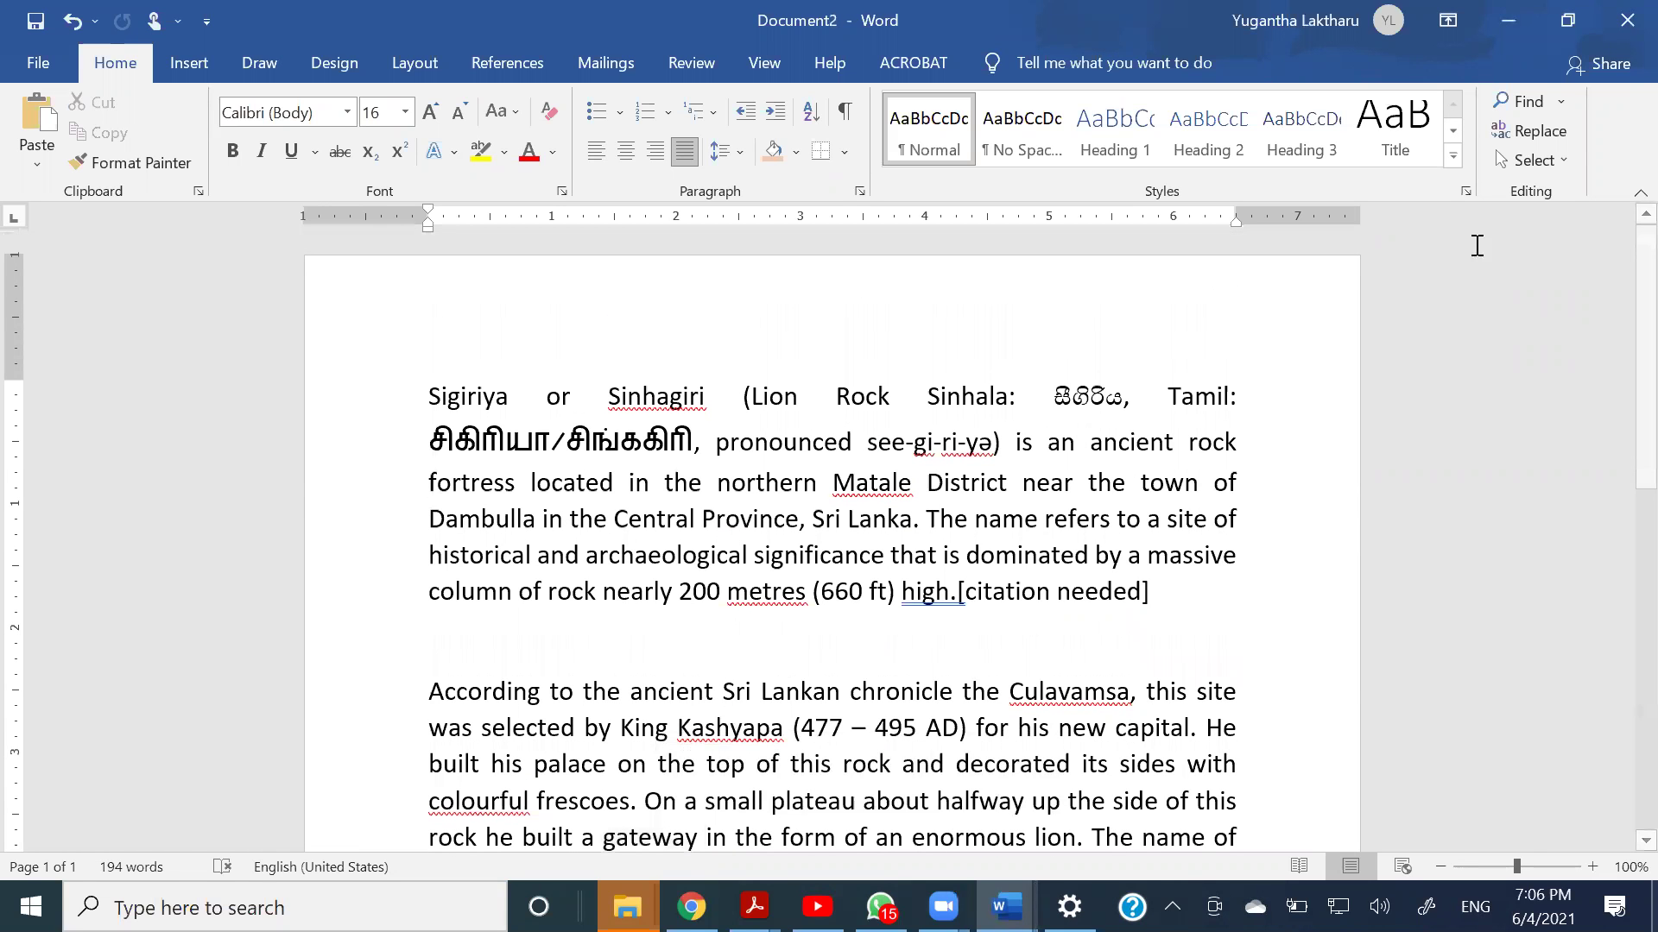
left_click(1512, 102)
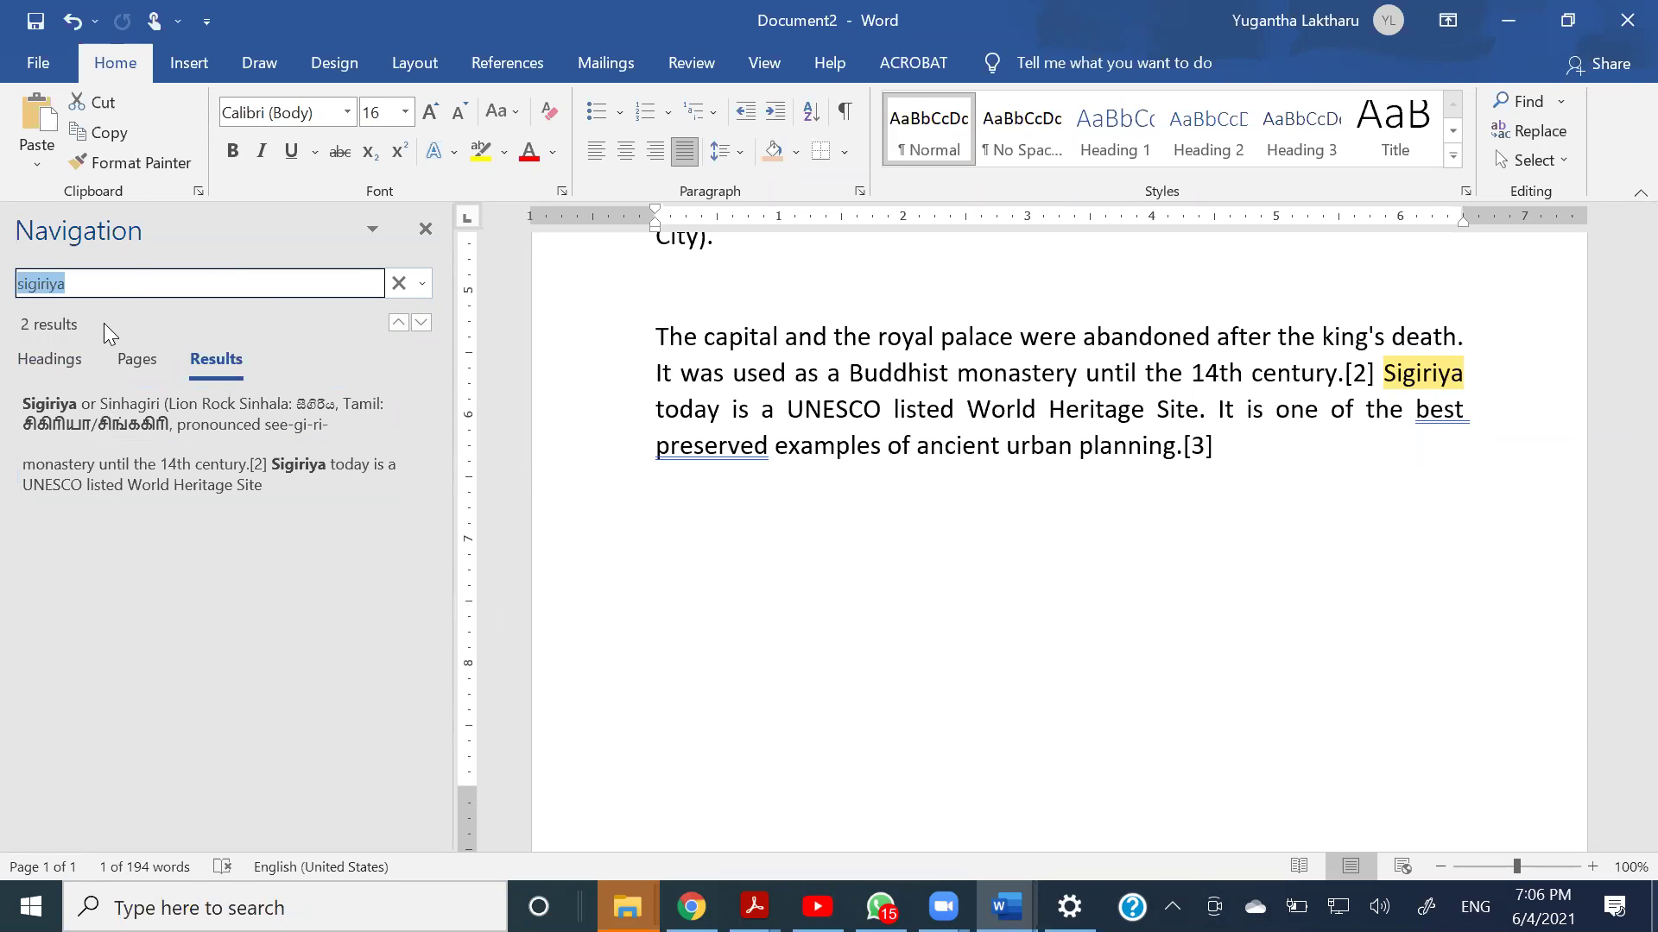
left_click(126, 283)
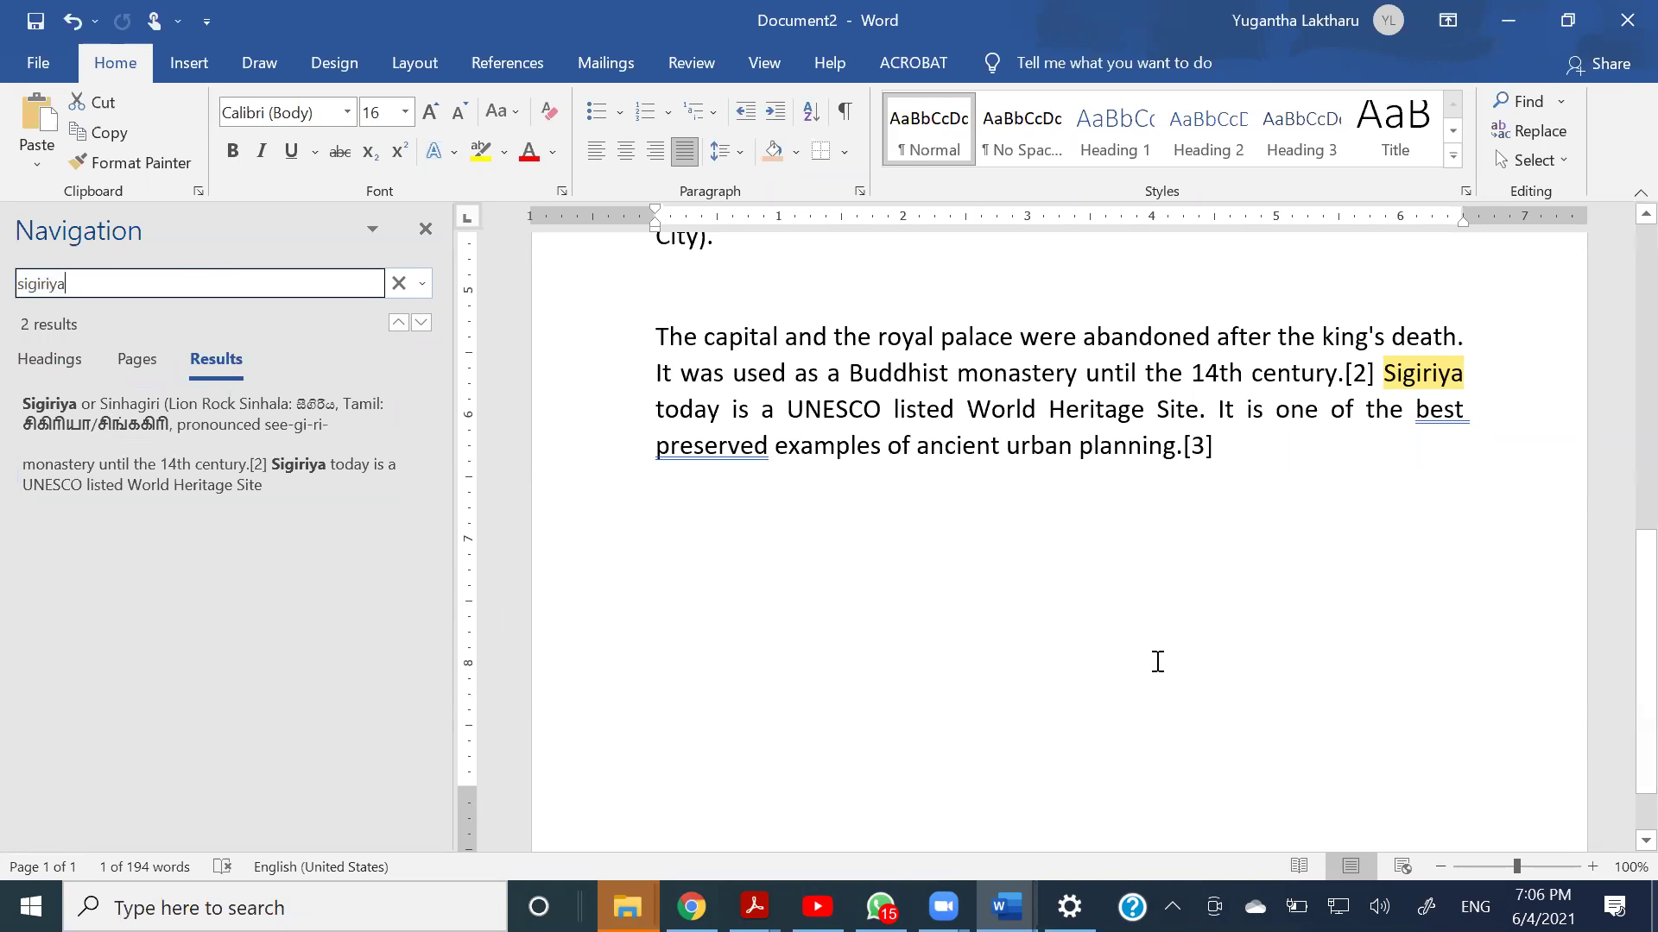
scroll(1158, 661, "up", 3)
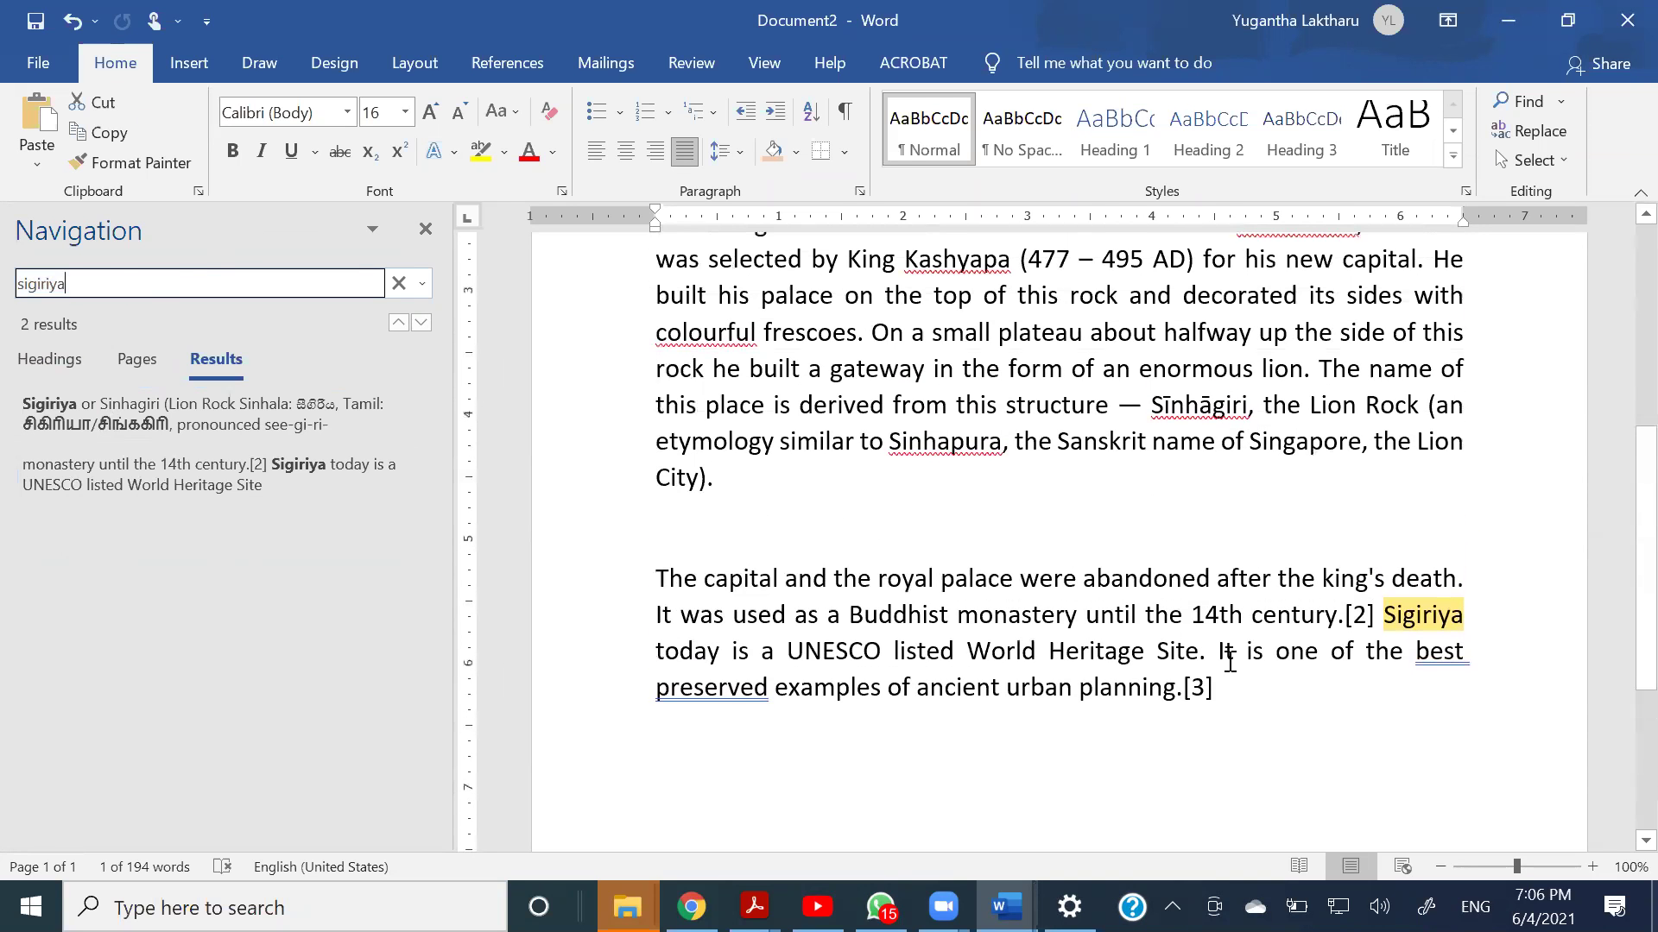
scroll(1230, 662, "up", 4)
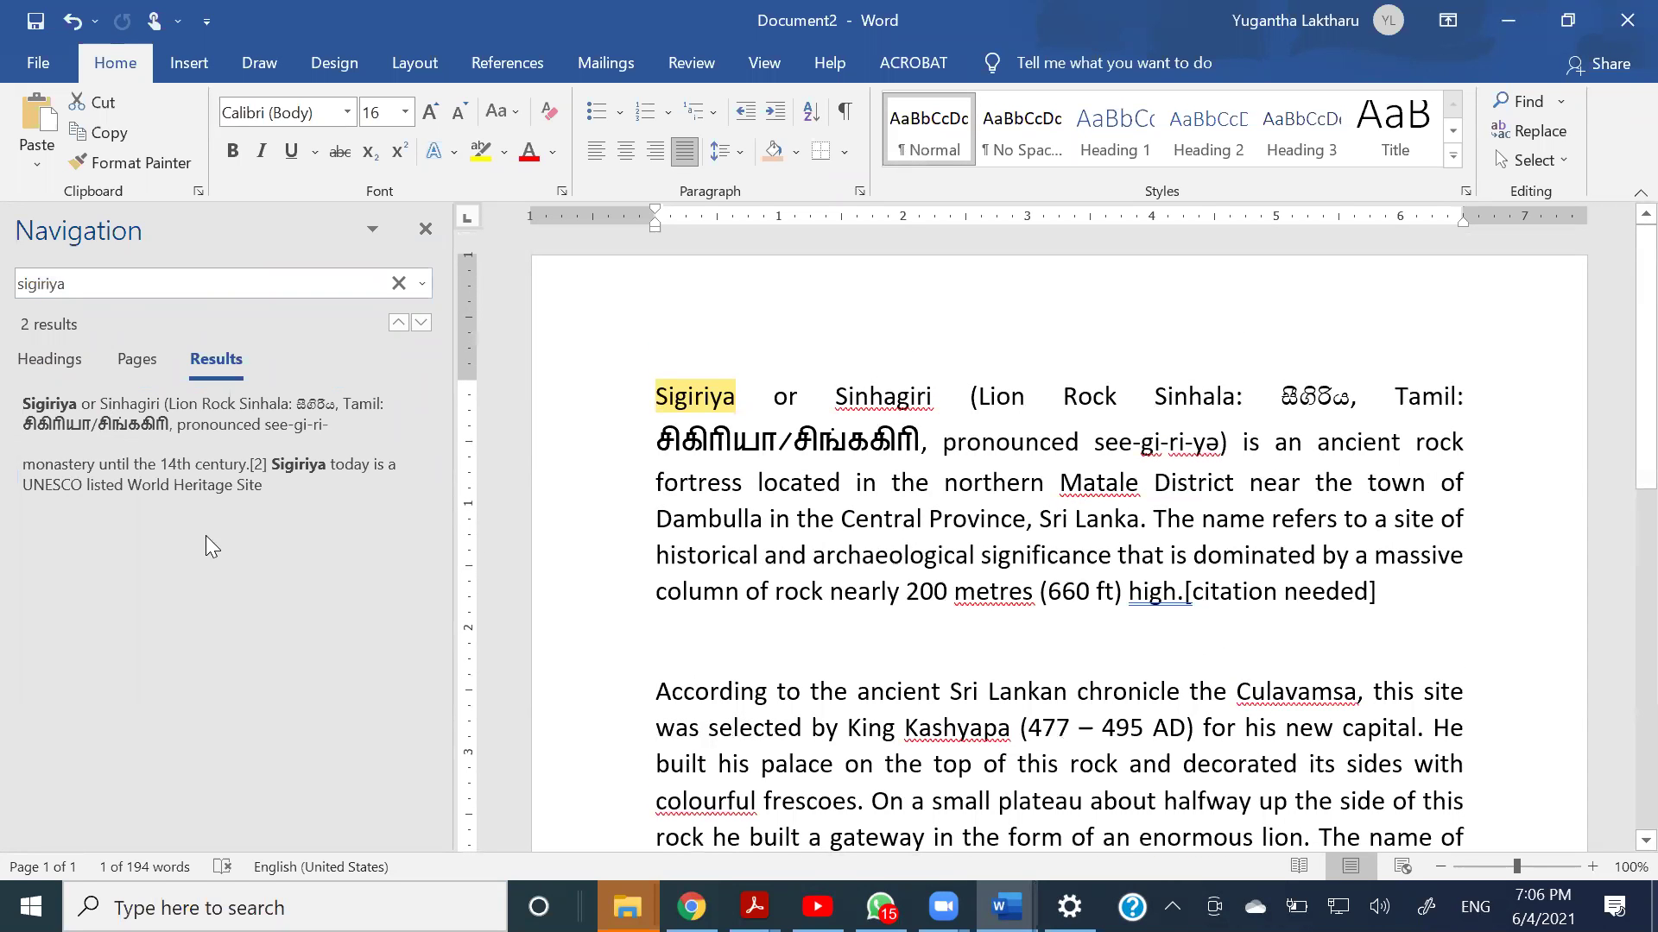
- Replace the search term with "gateway" and view where the word is highlighted in the text
left_click(23, 290)
left_click_drag(23, 290, 93, 290)
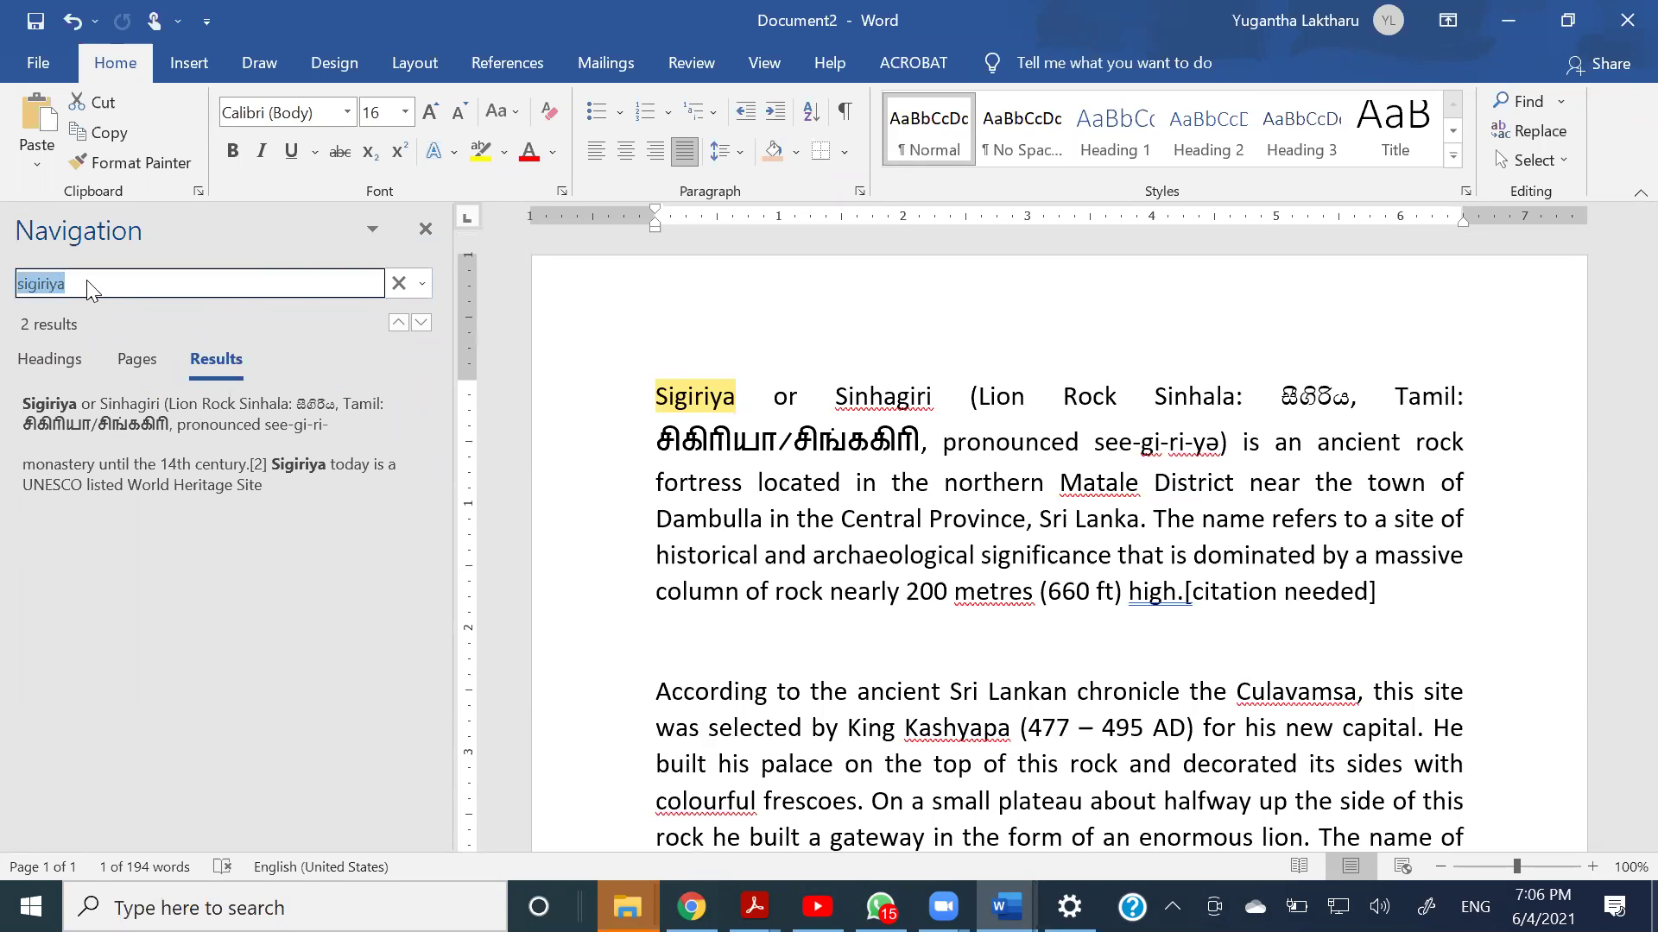
type("gateway")
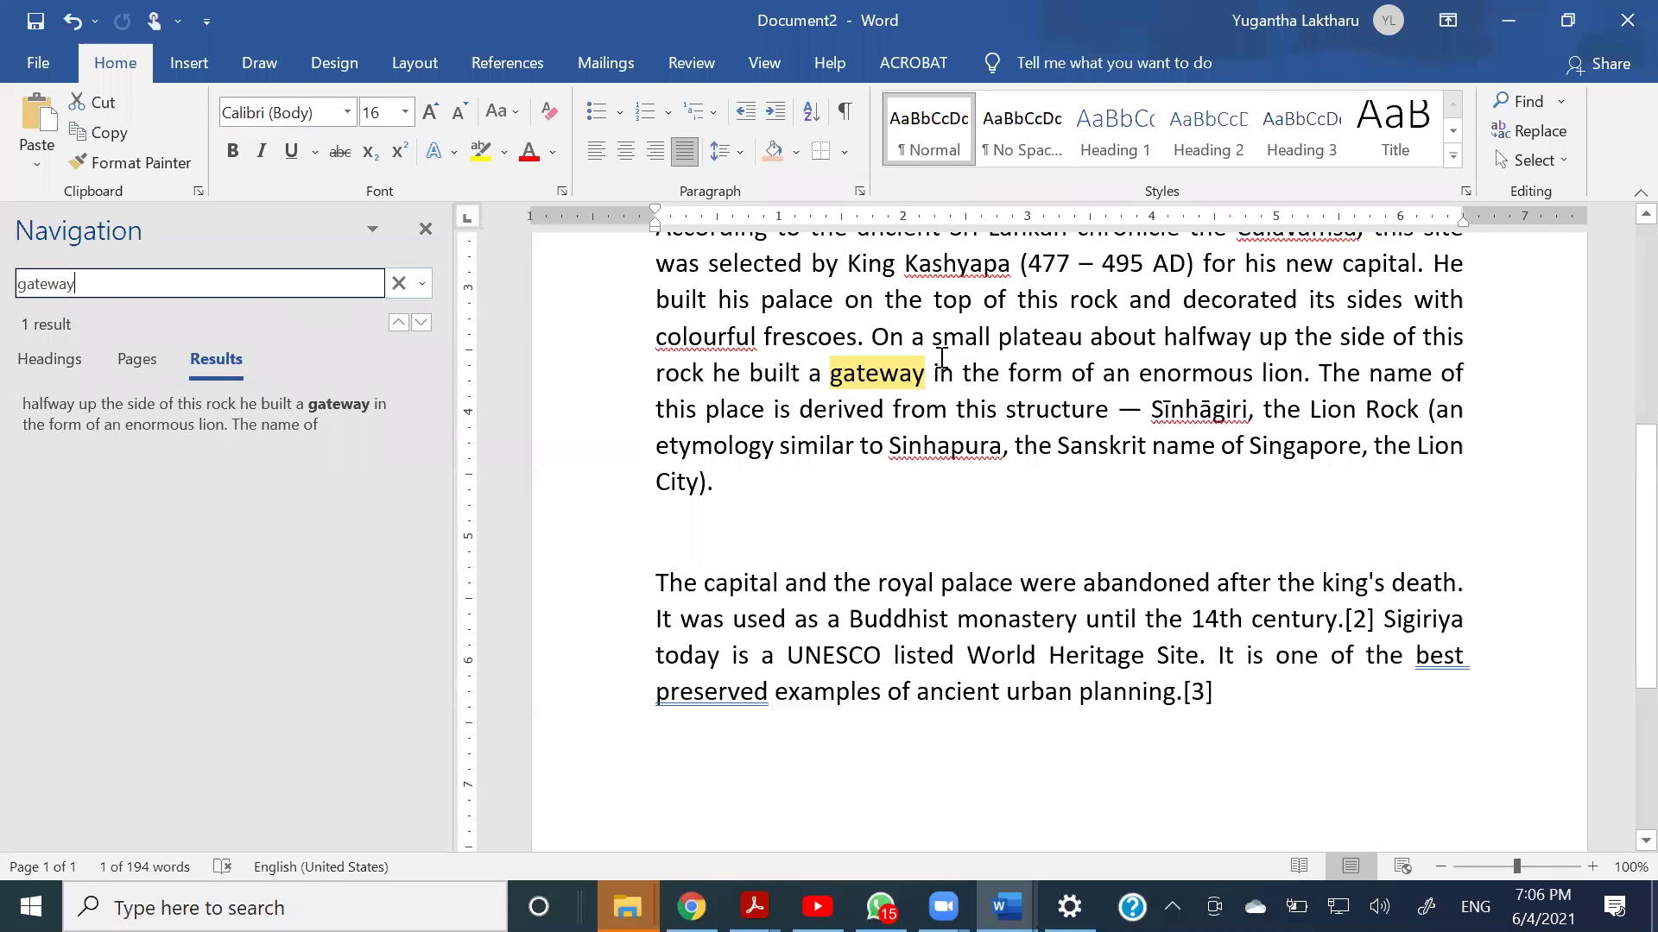
scroll(1048, 423, "up", 2)
scroll(1048, 423, "up", 4)
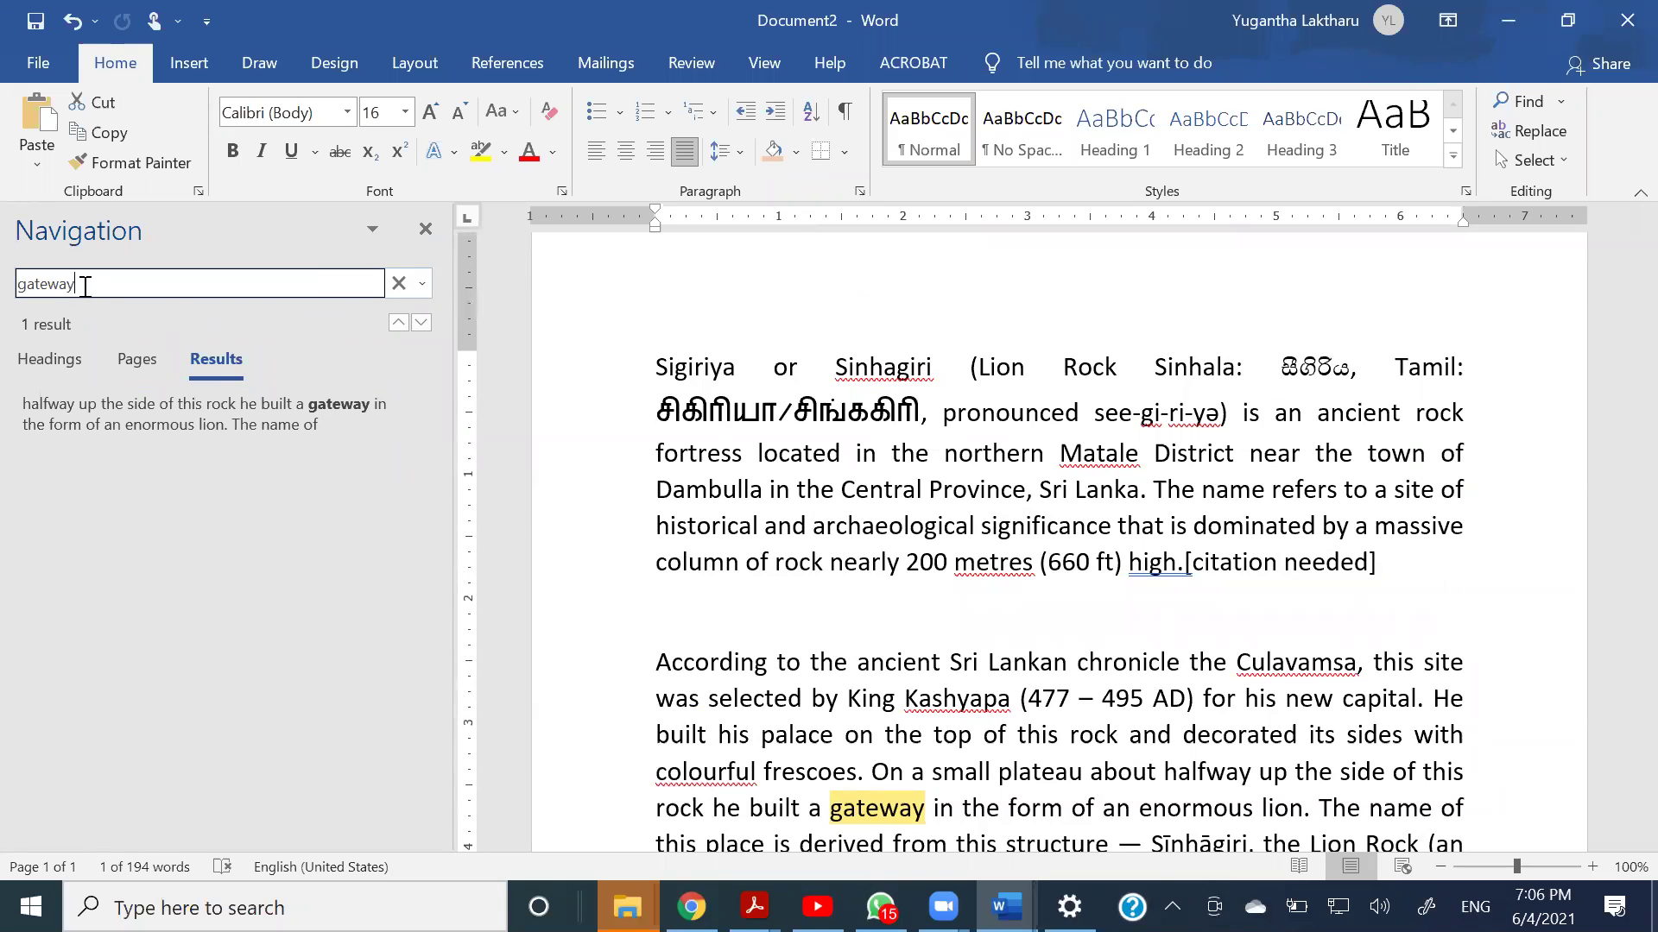
- Search the document for "rock" instead and review the highlighted occurrences across the paragraphs
left_click_drag(86, 286, 4, 286)
type("rock")
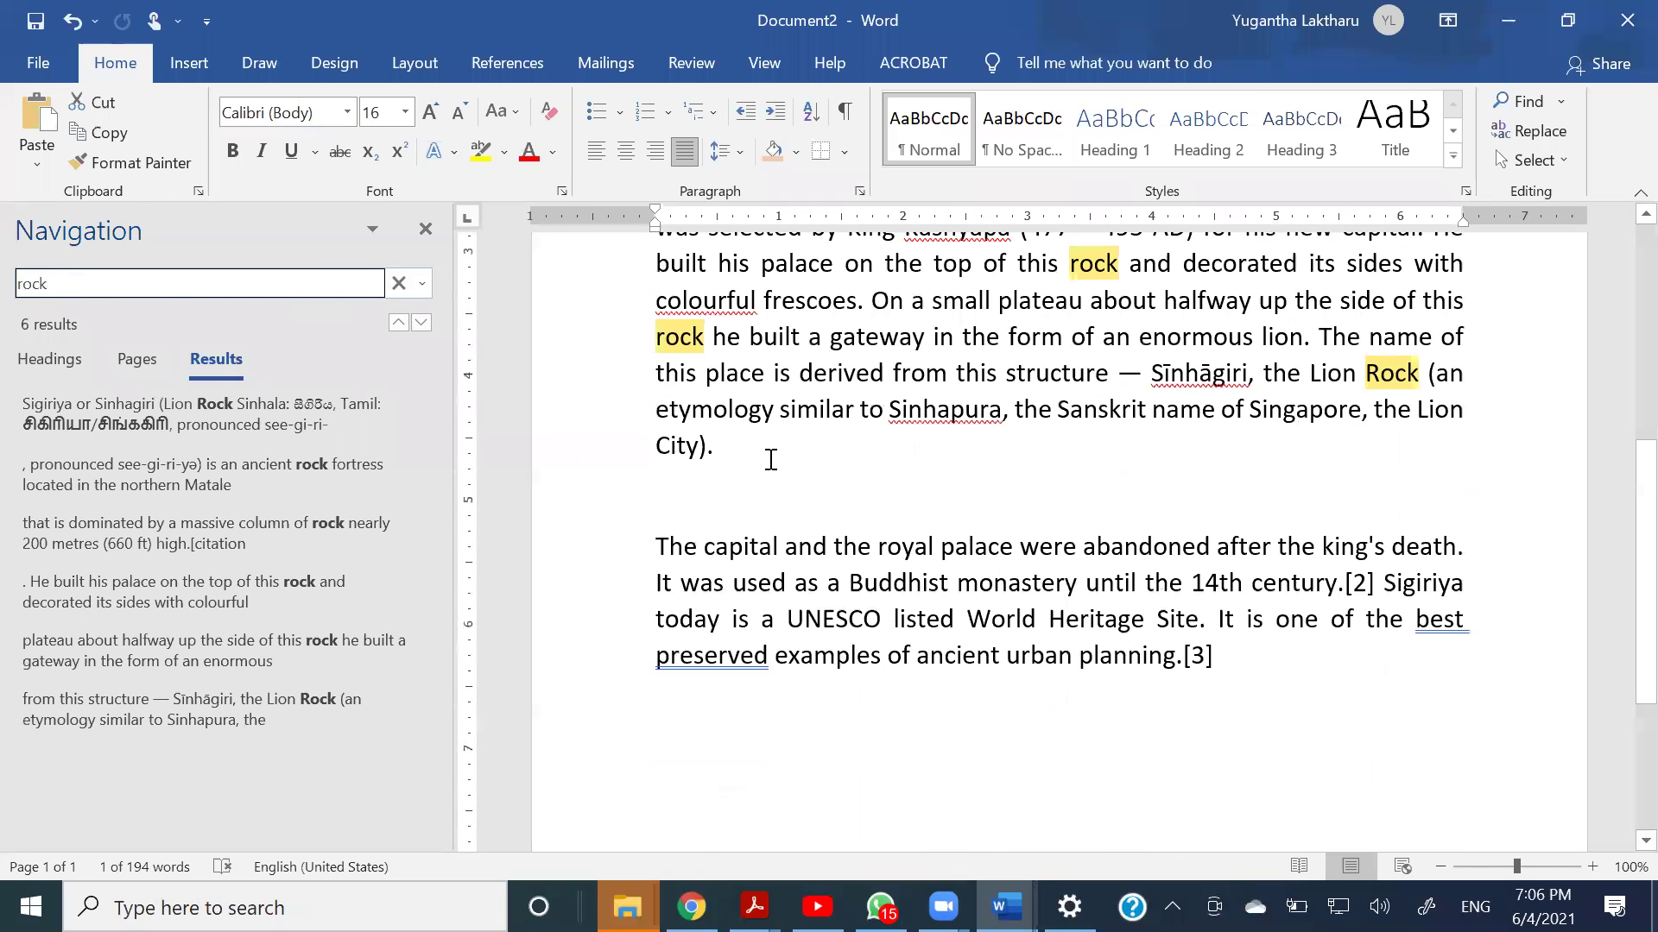
scroll(832, 518, "up", 1)
scroll(835, 517, "up", 3)
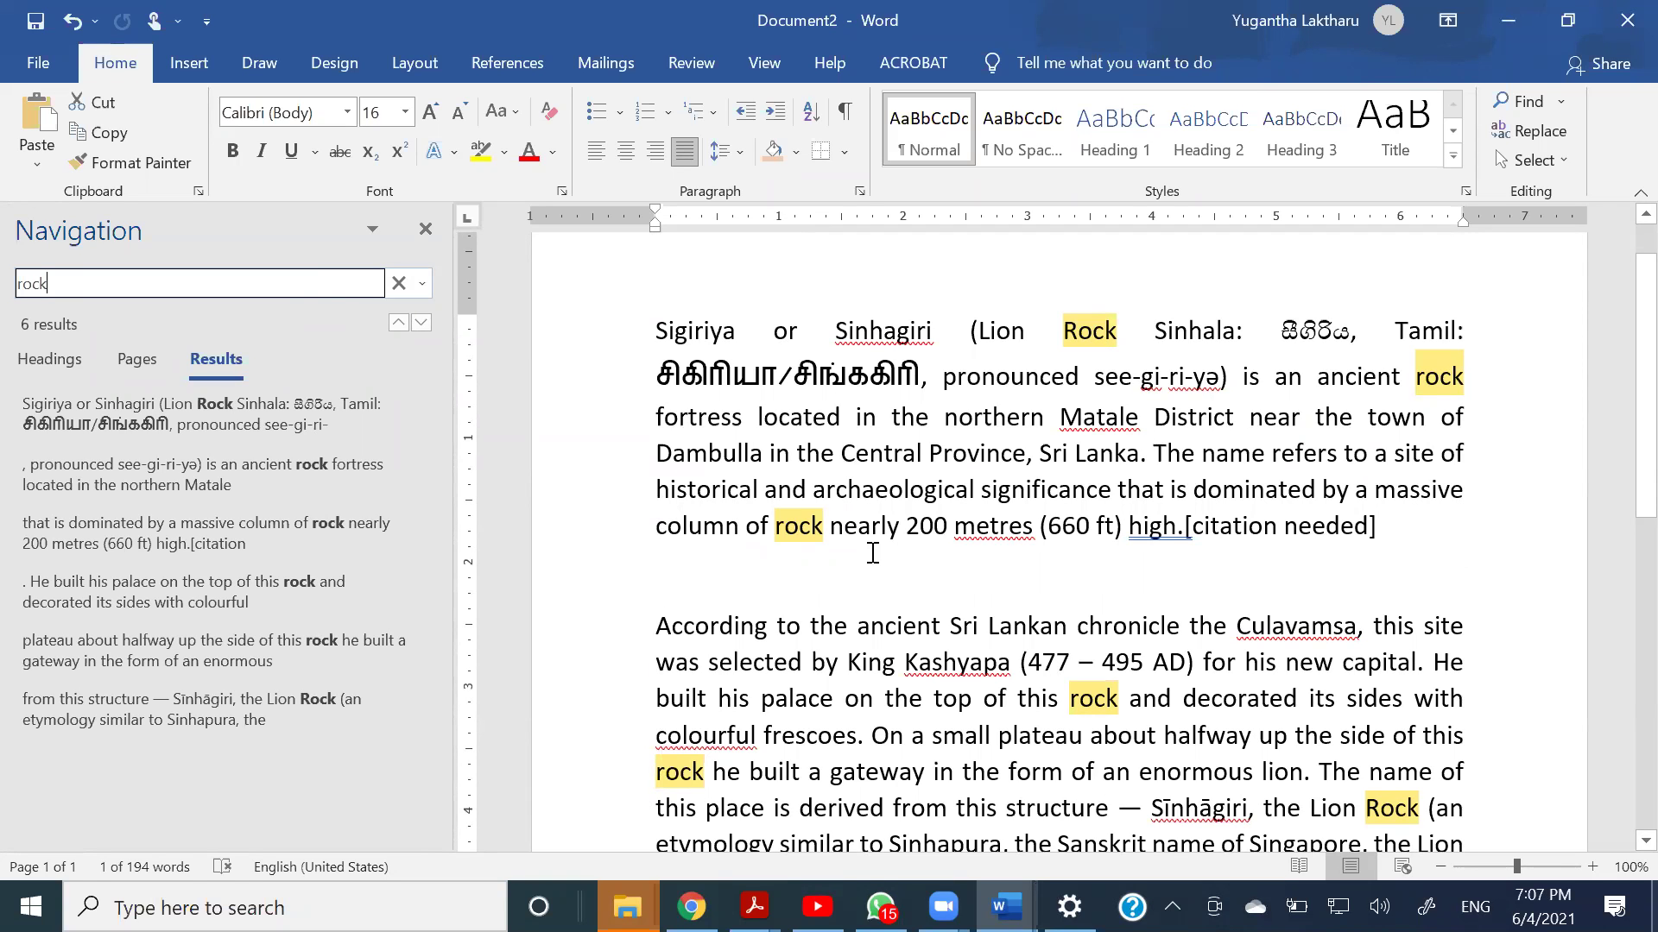
scroll(873, 553, "down", 1)
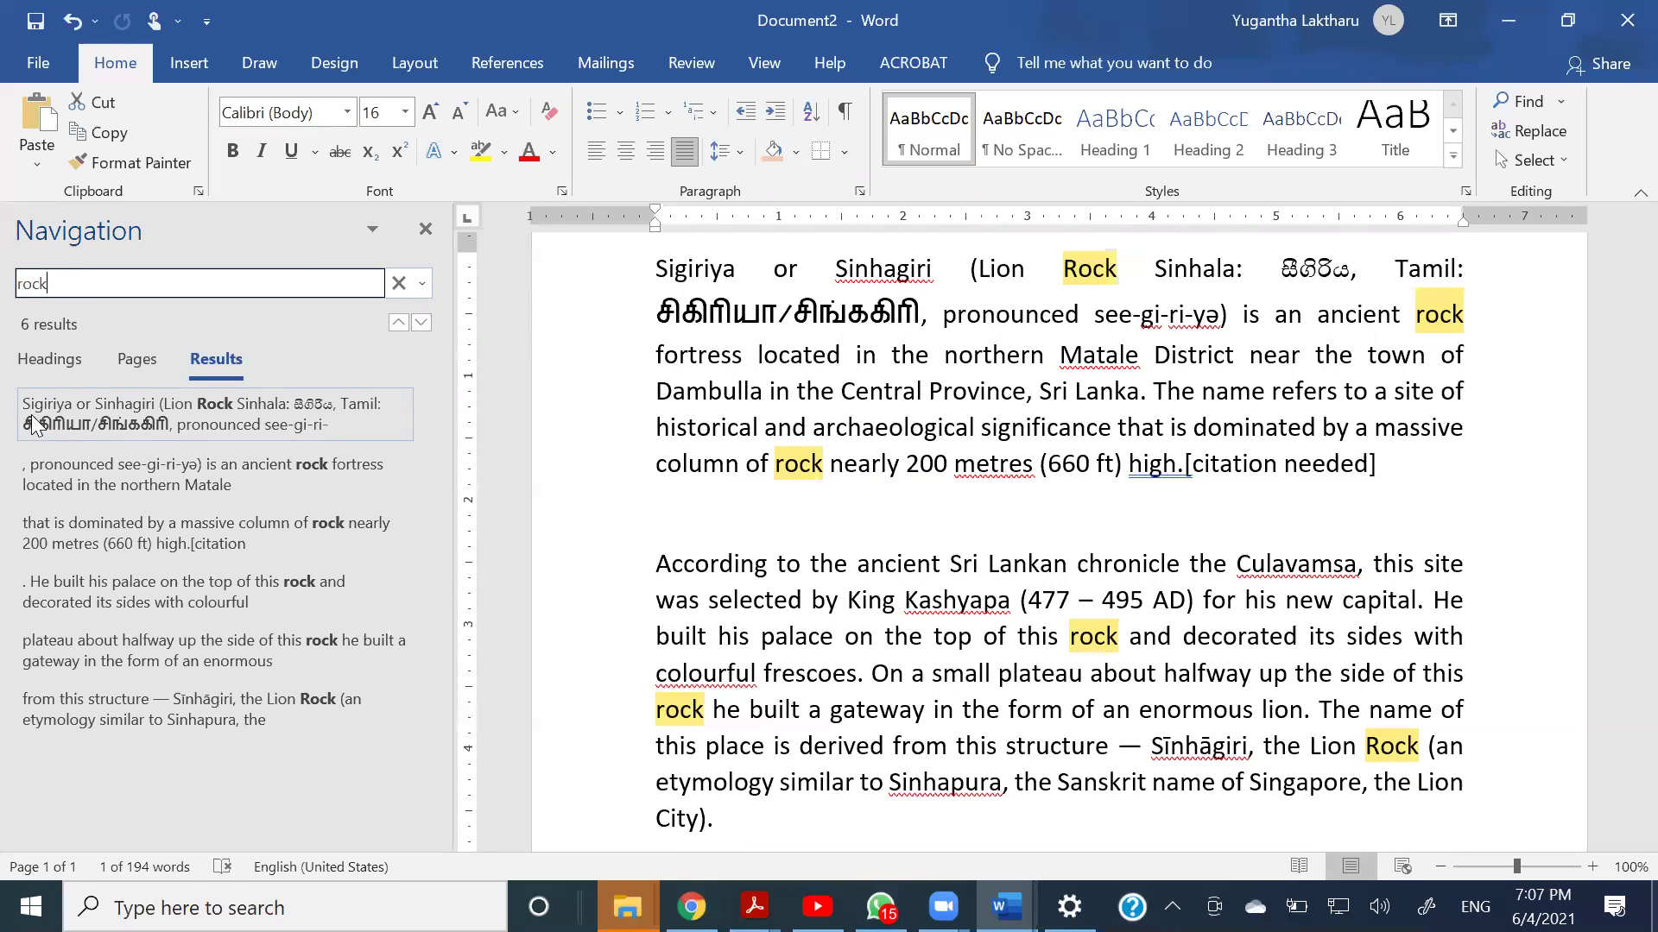
- Search the document for "an" and examine the highlighted matches, including those inside longer words
left_click_drag(120, 283, 35, 303)
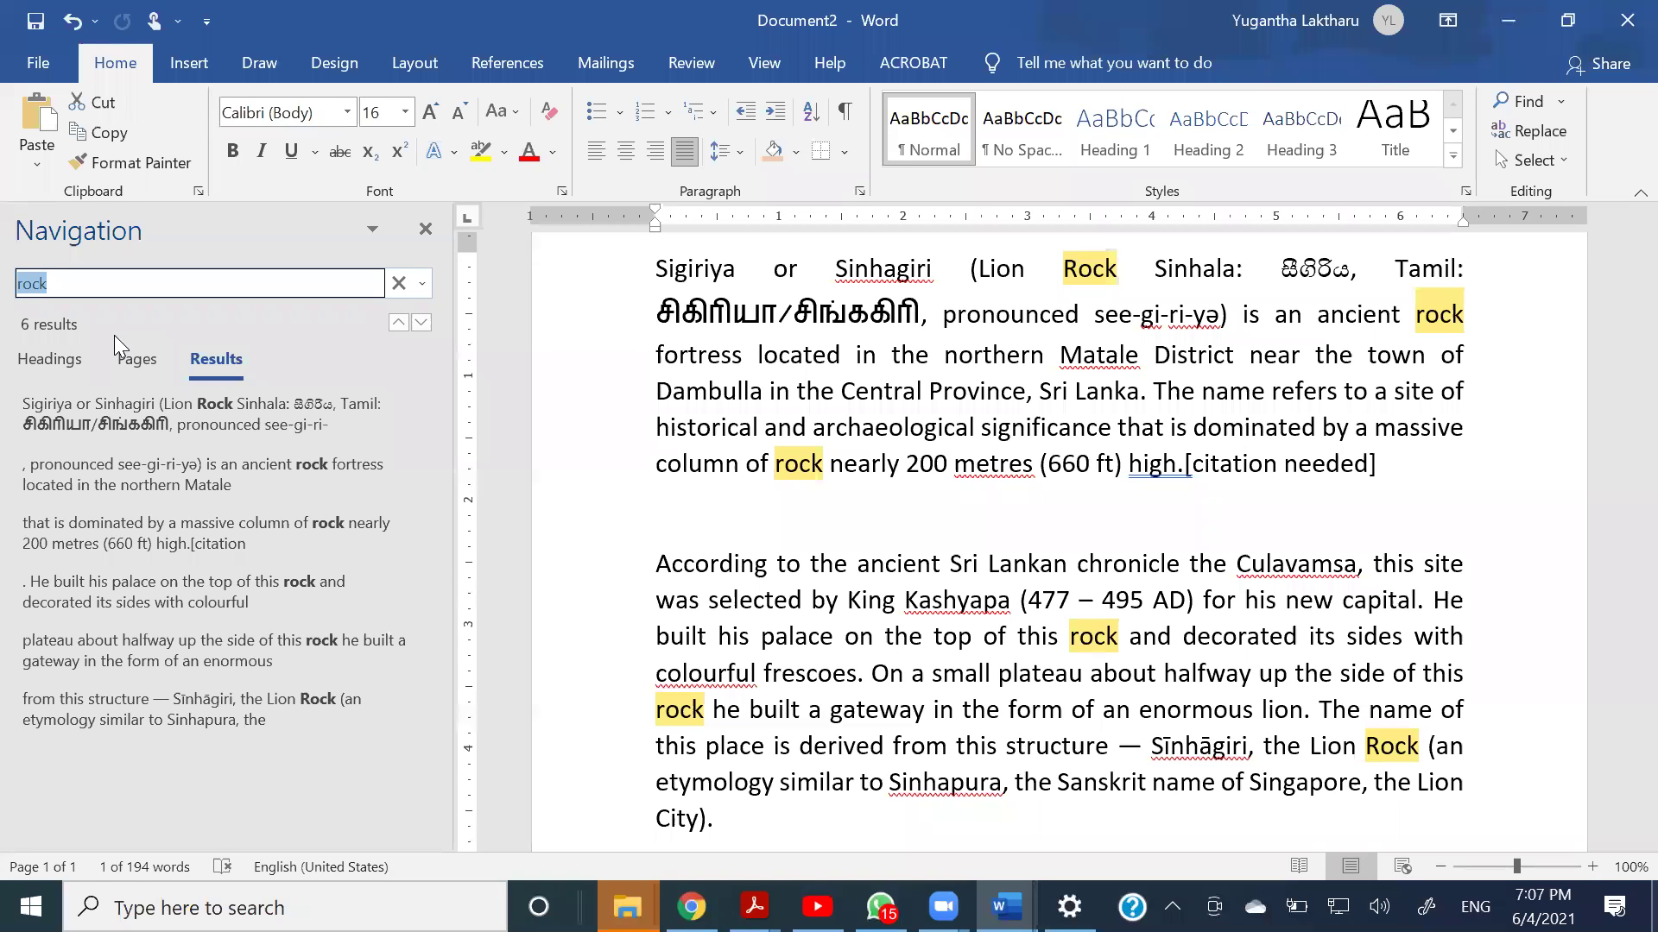
type("an")
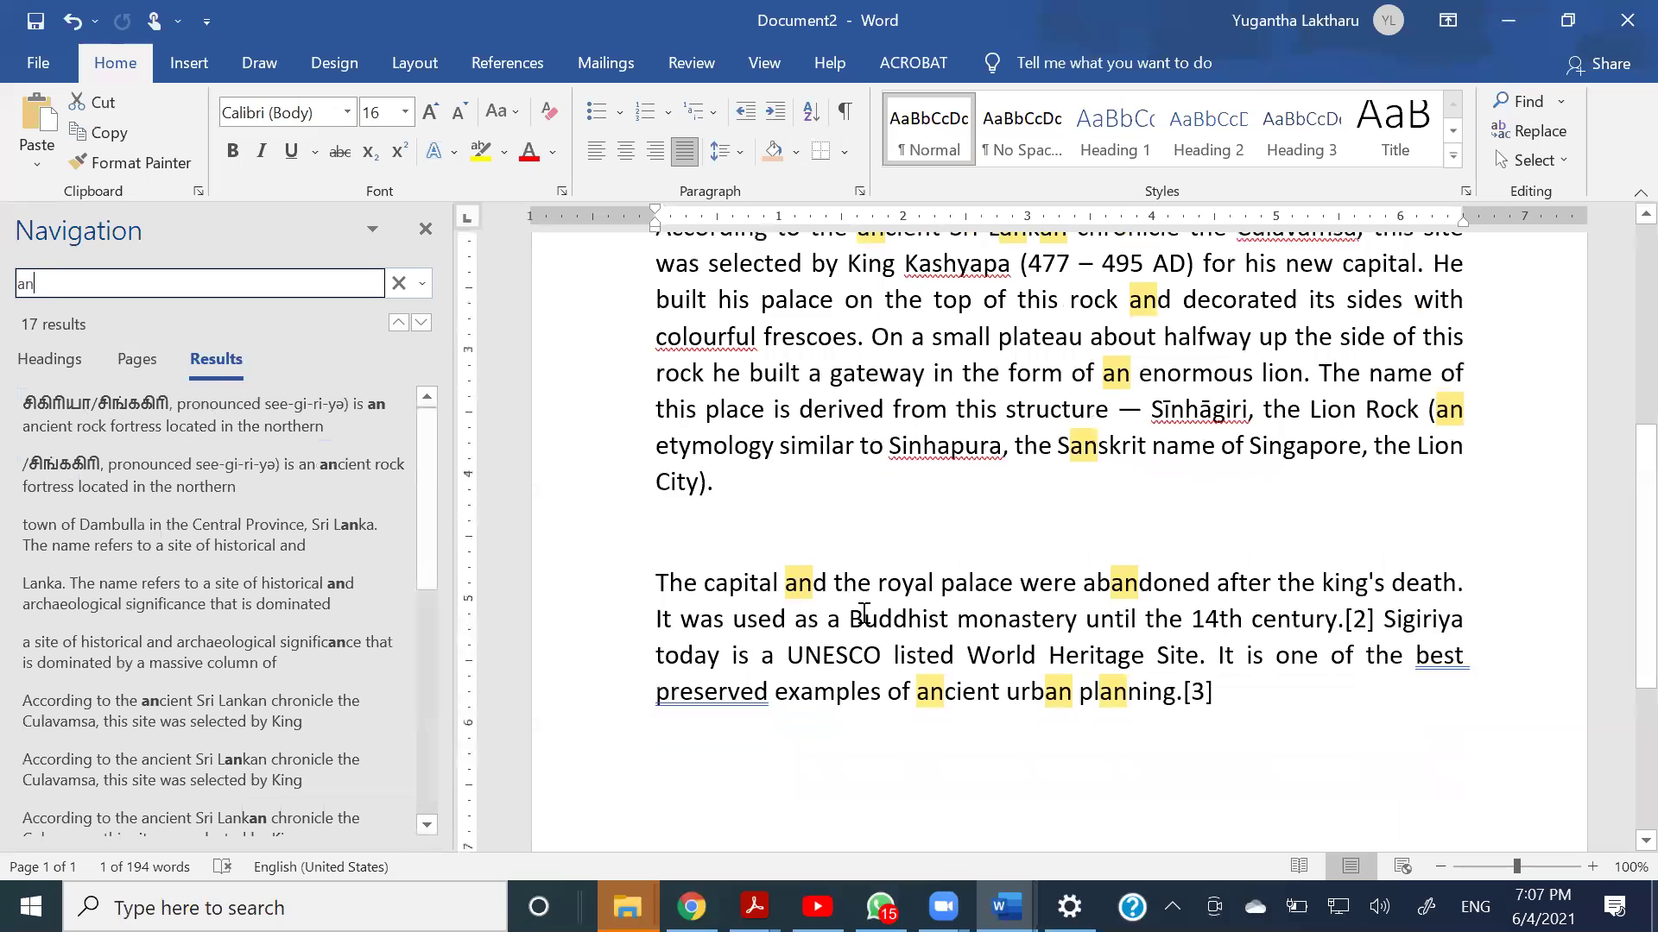
scroll(863, 613, "up", 3)
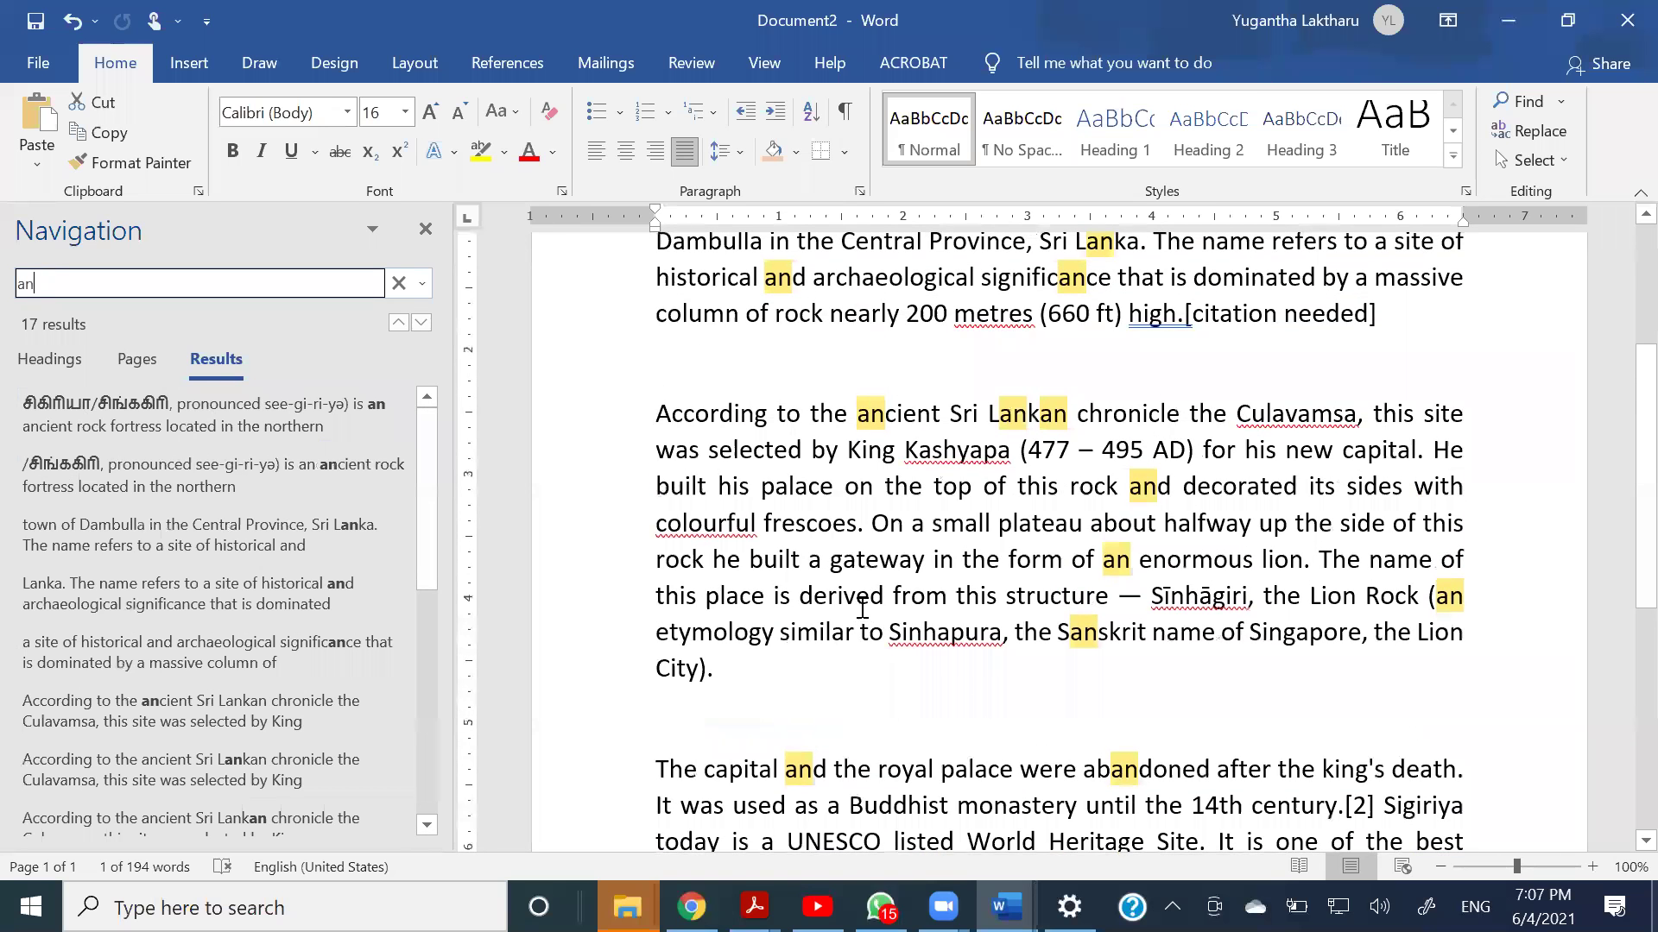
scroll(862, 609, "up", 3)
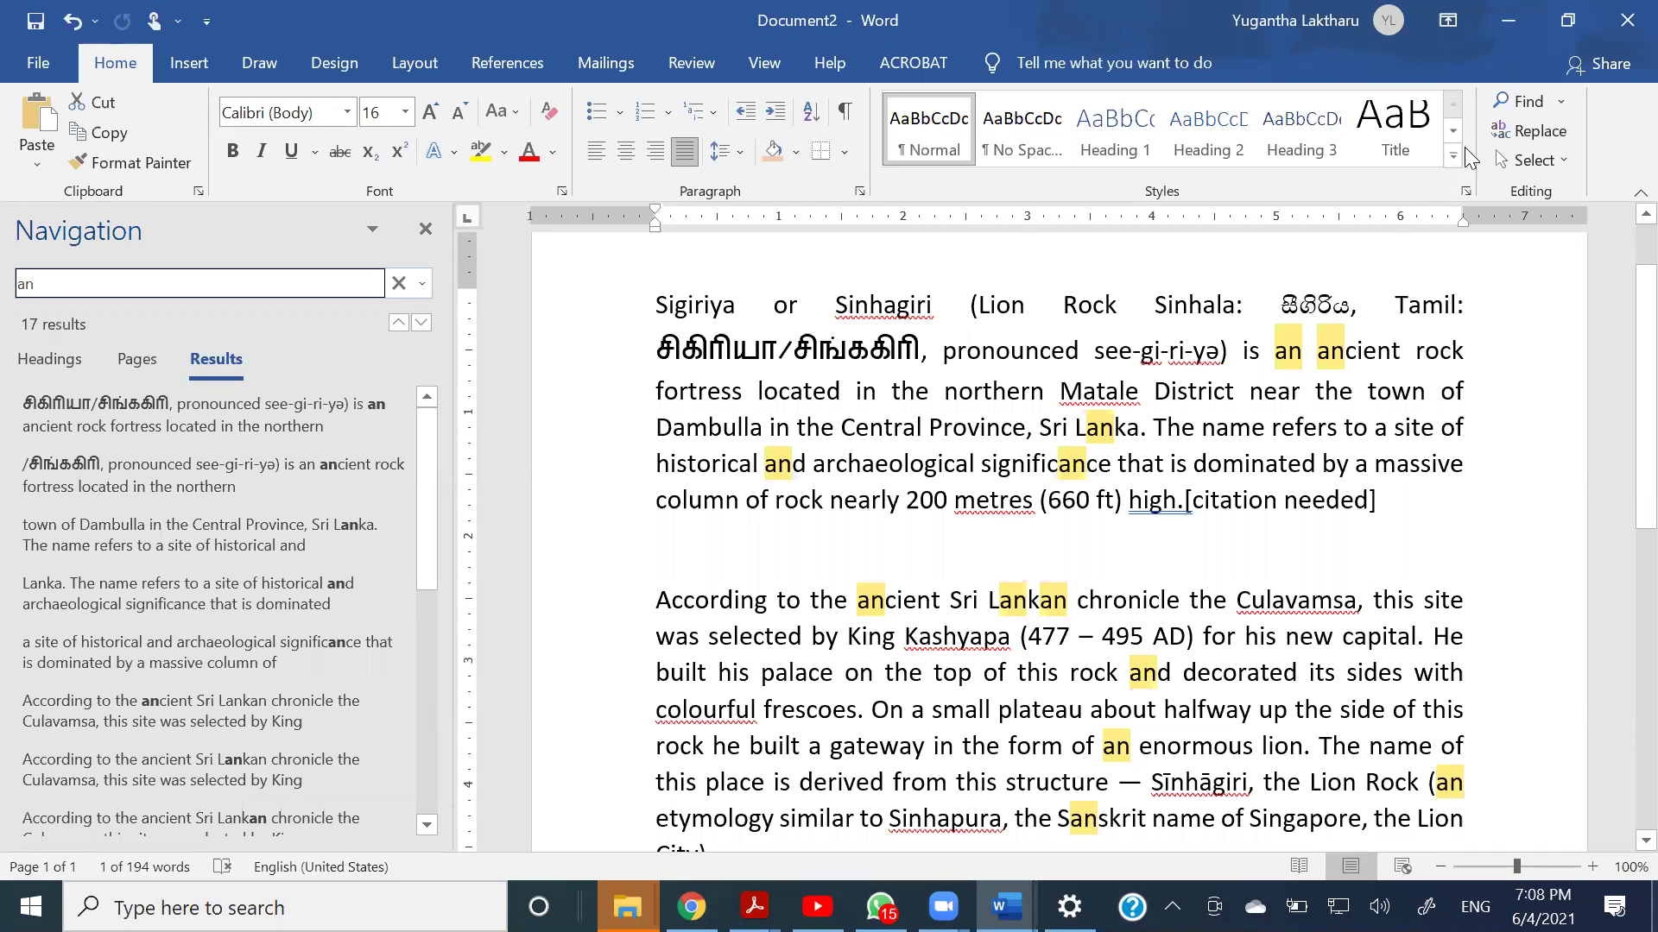
- Open Find and Replace with its Find options showing, and close the Navigation pane
left_click(1559, 131)
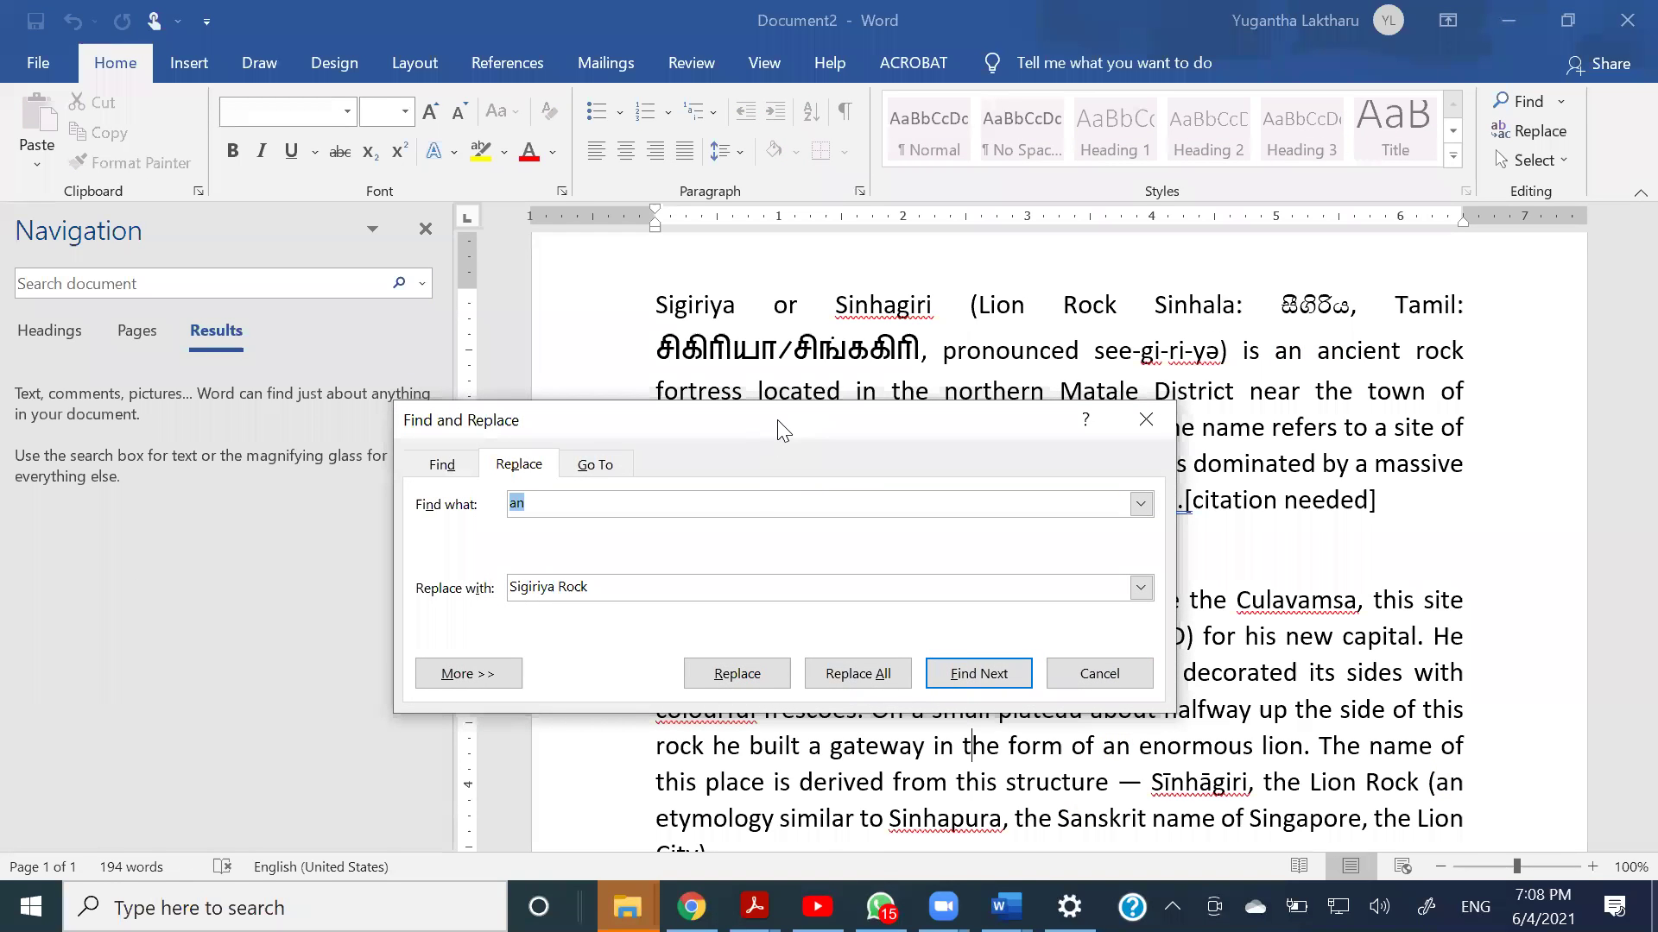
left_click_drag(782, 431, 980, 403)
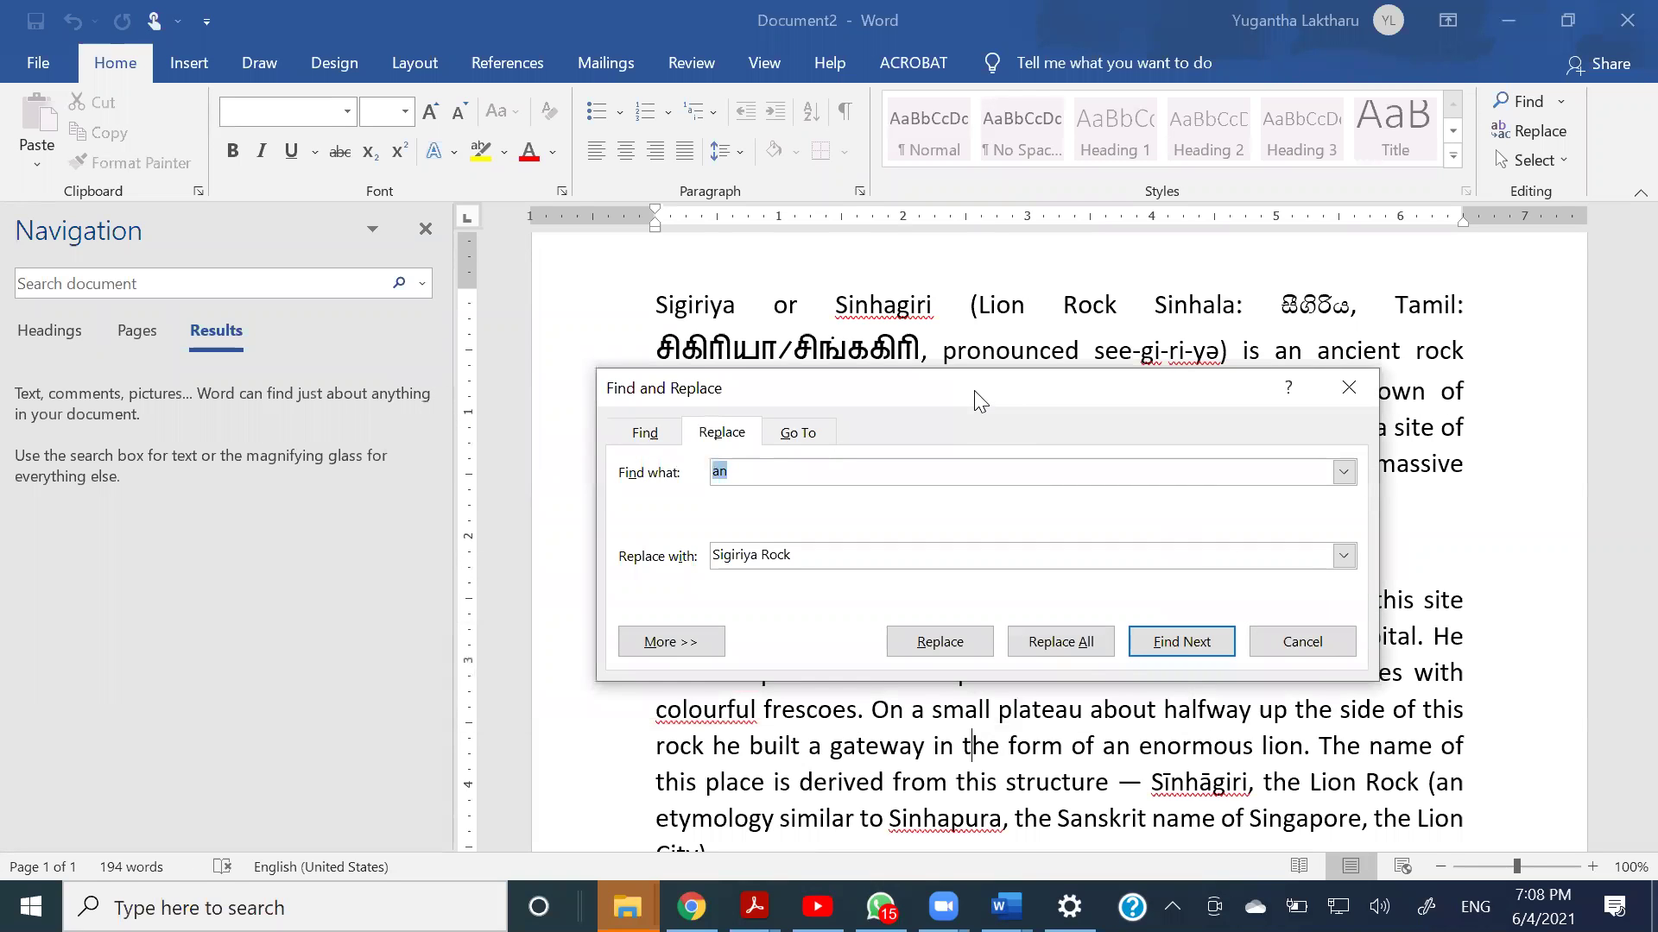
left_click(646, 434)
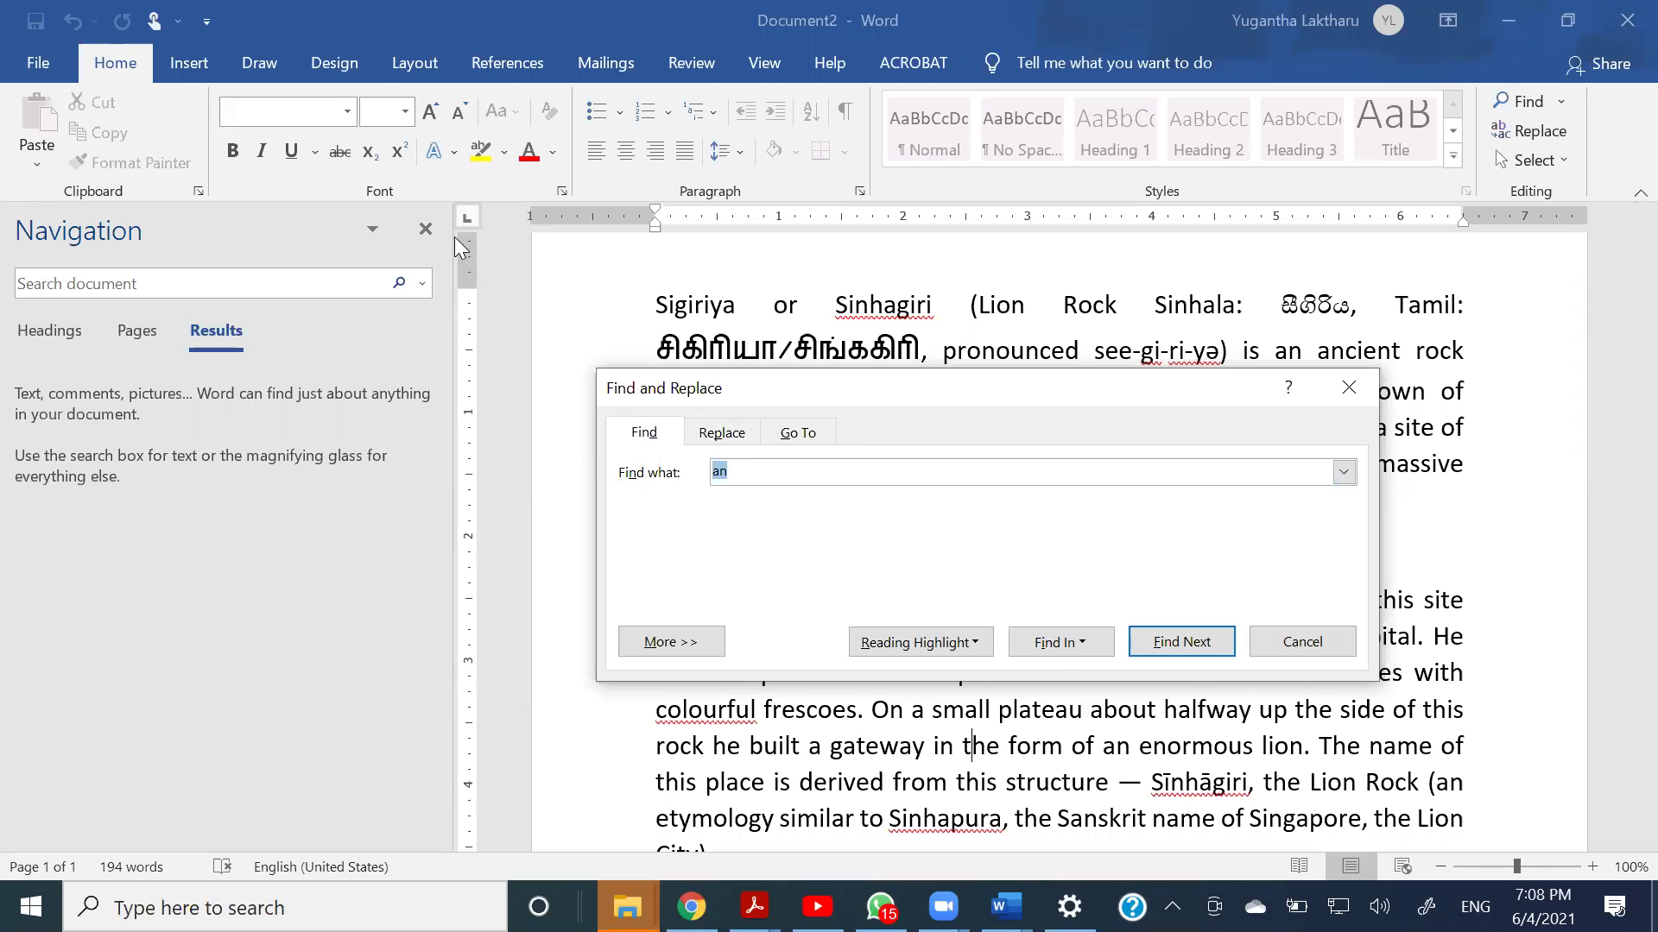
left_click(427, 228)
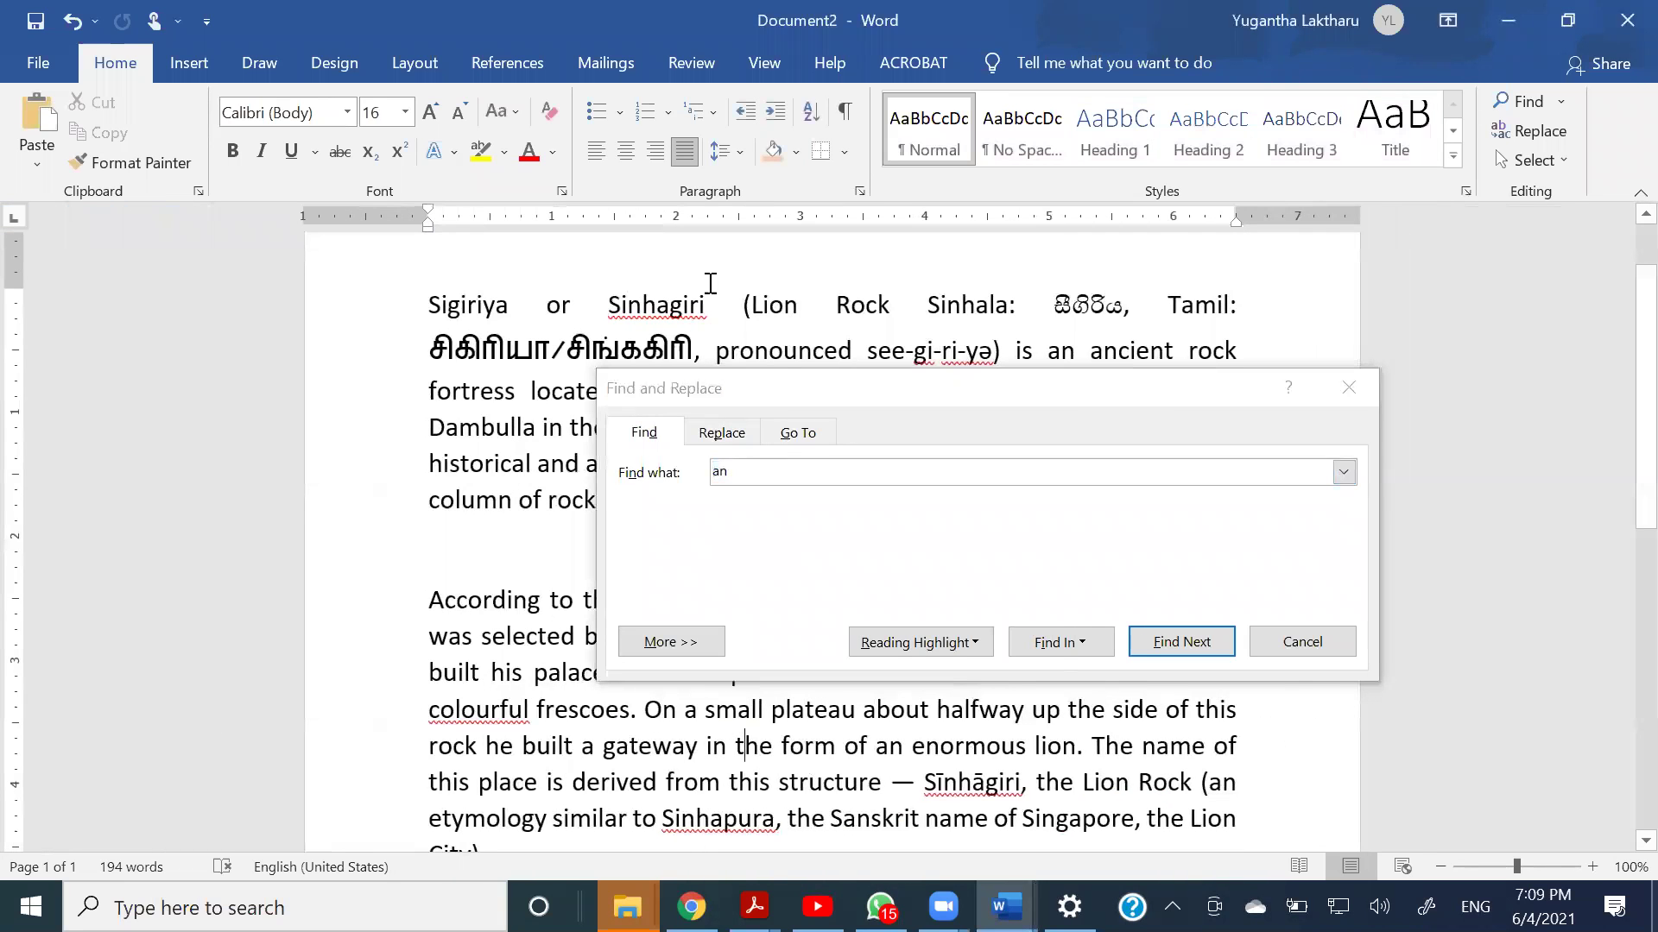
- Look through the Find, Replace and Go To options of the Find and Replace dialog
left_click_drag(810, 373, 702, 273)
left_click(610, 333)
left_click(562, 340)
left_click(604, 342)
left_click(682, 336)
left_click(618, 332)
left_click(557, 334)
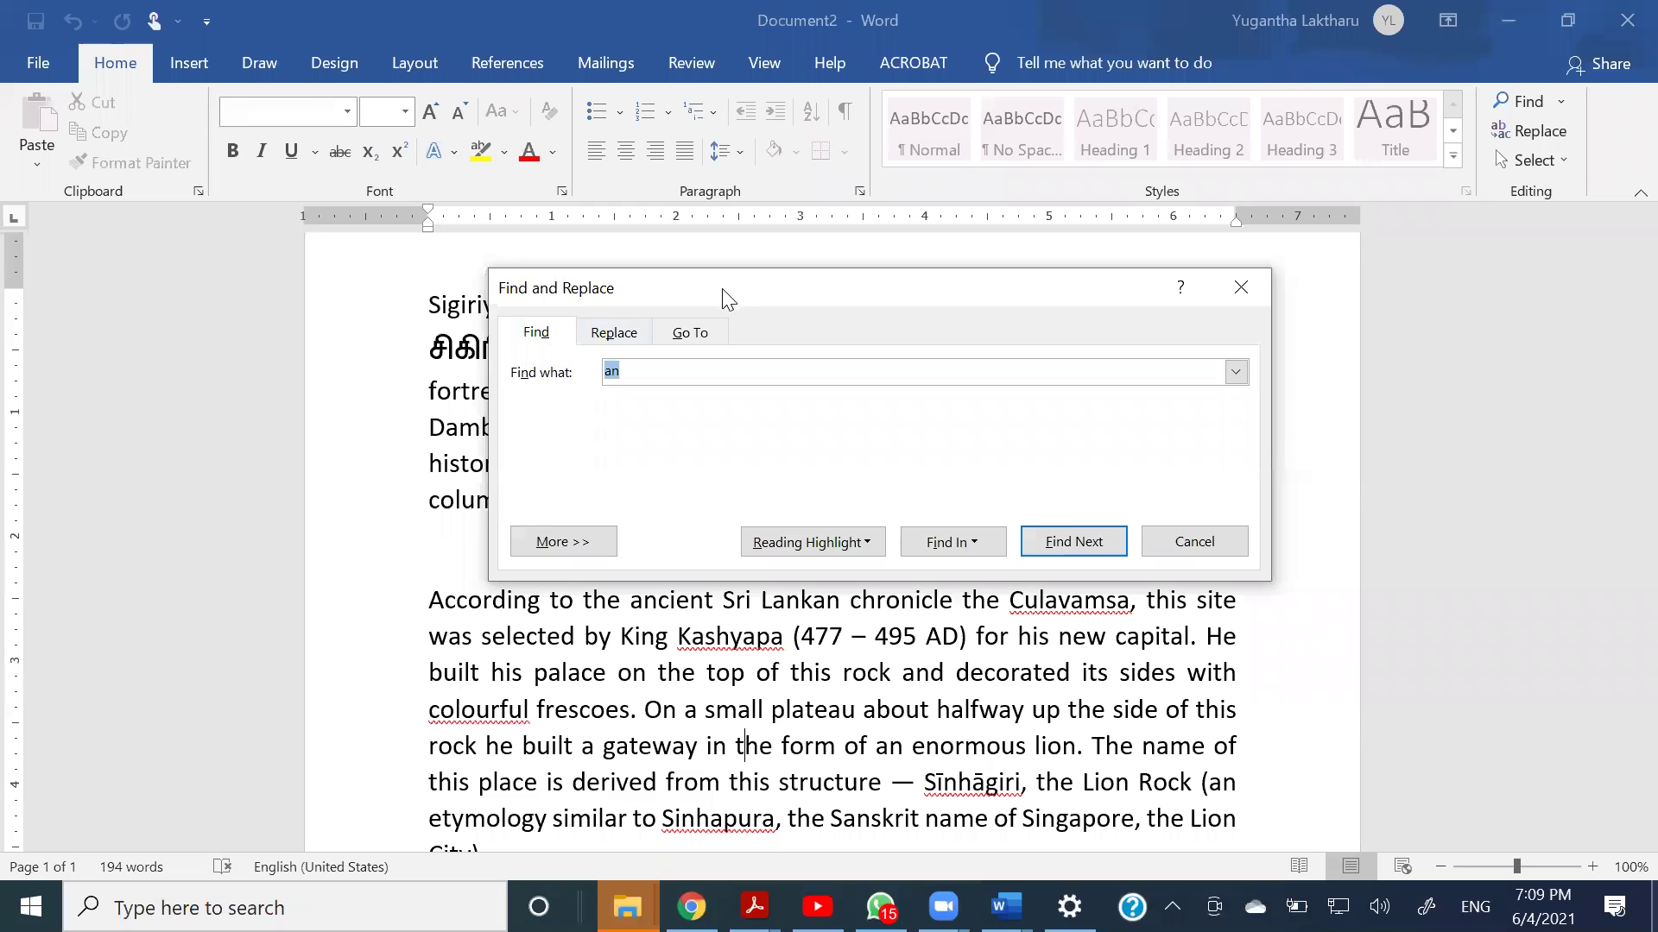
- Highlight all occurrences of "an" in the document and move the dialog so the marked text can be read
left_click_drag(716, 296, 597, 296)
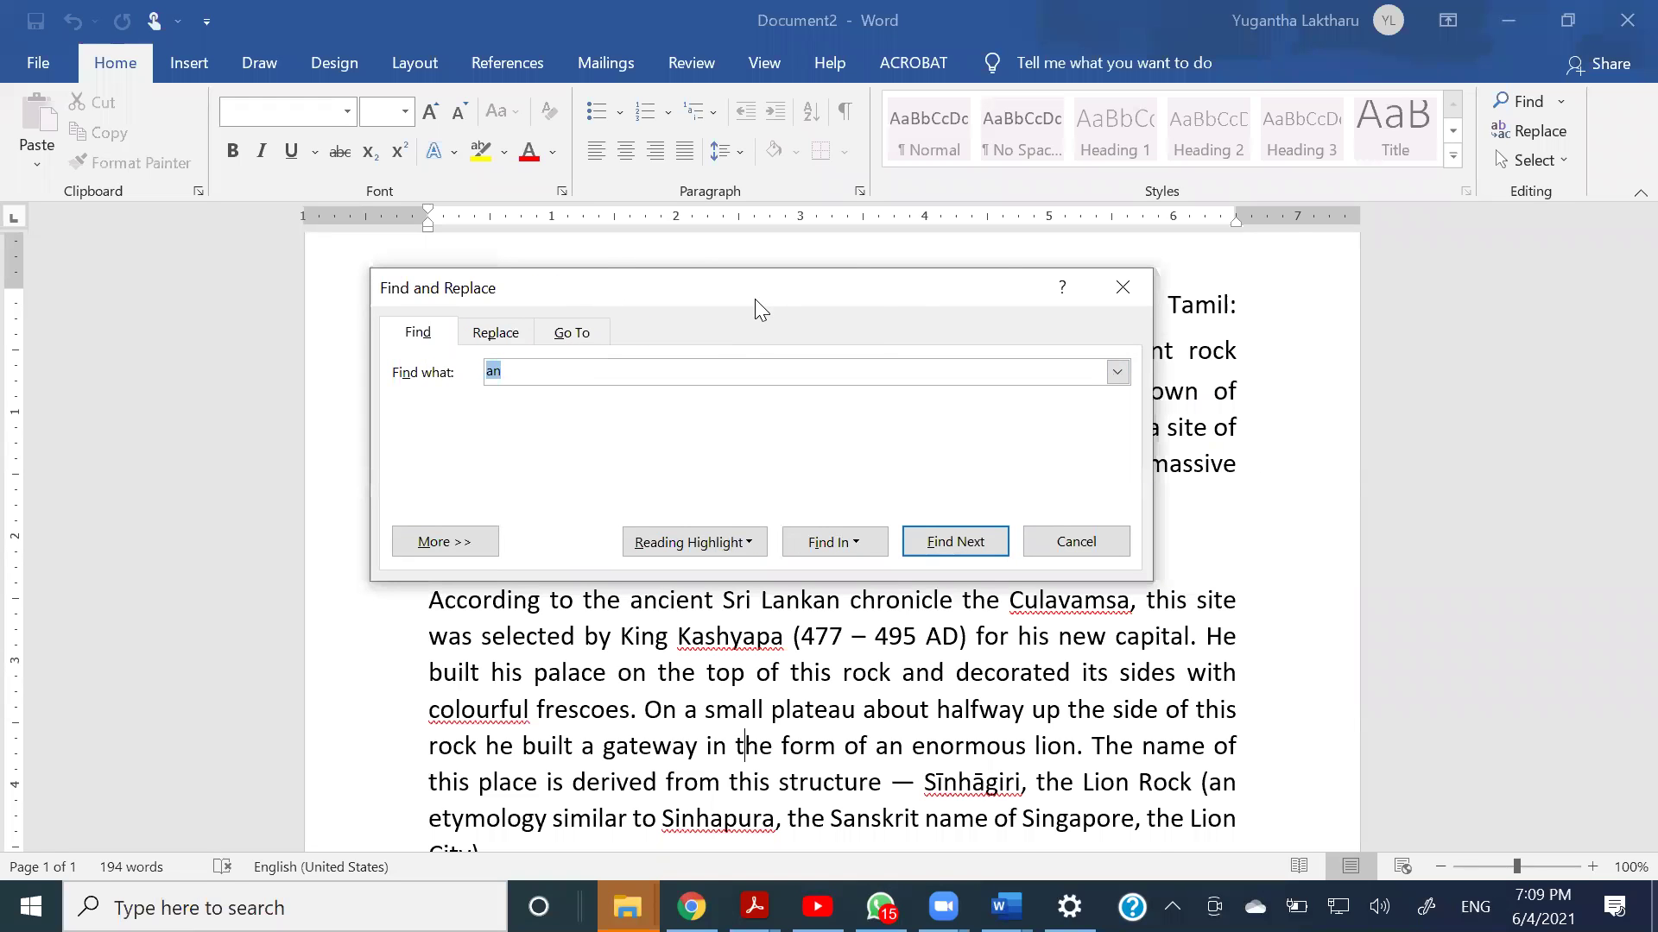
left_click_drag(755, 299, 805, 346)
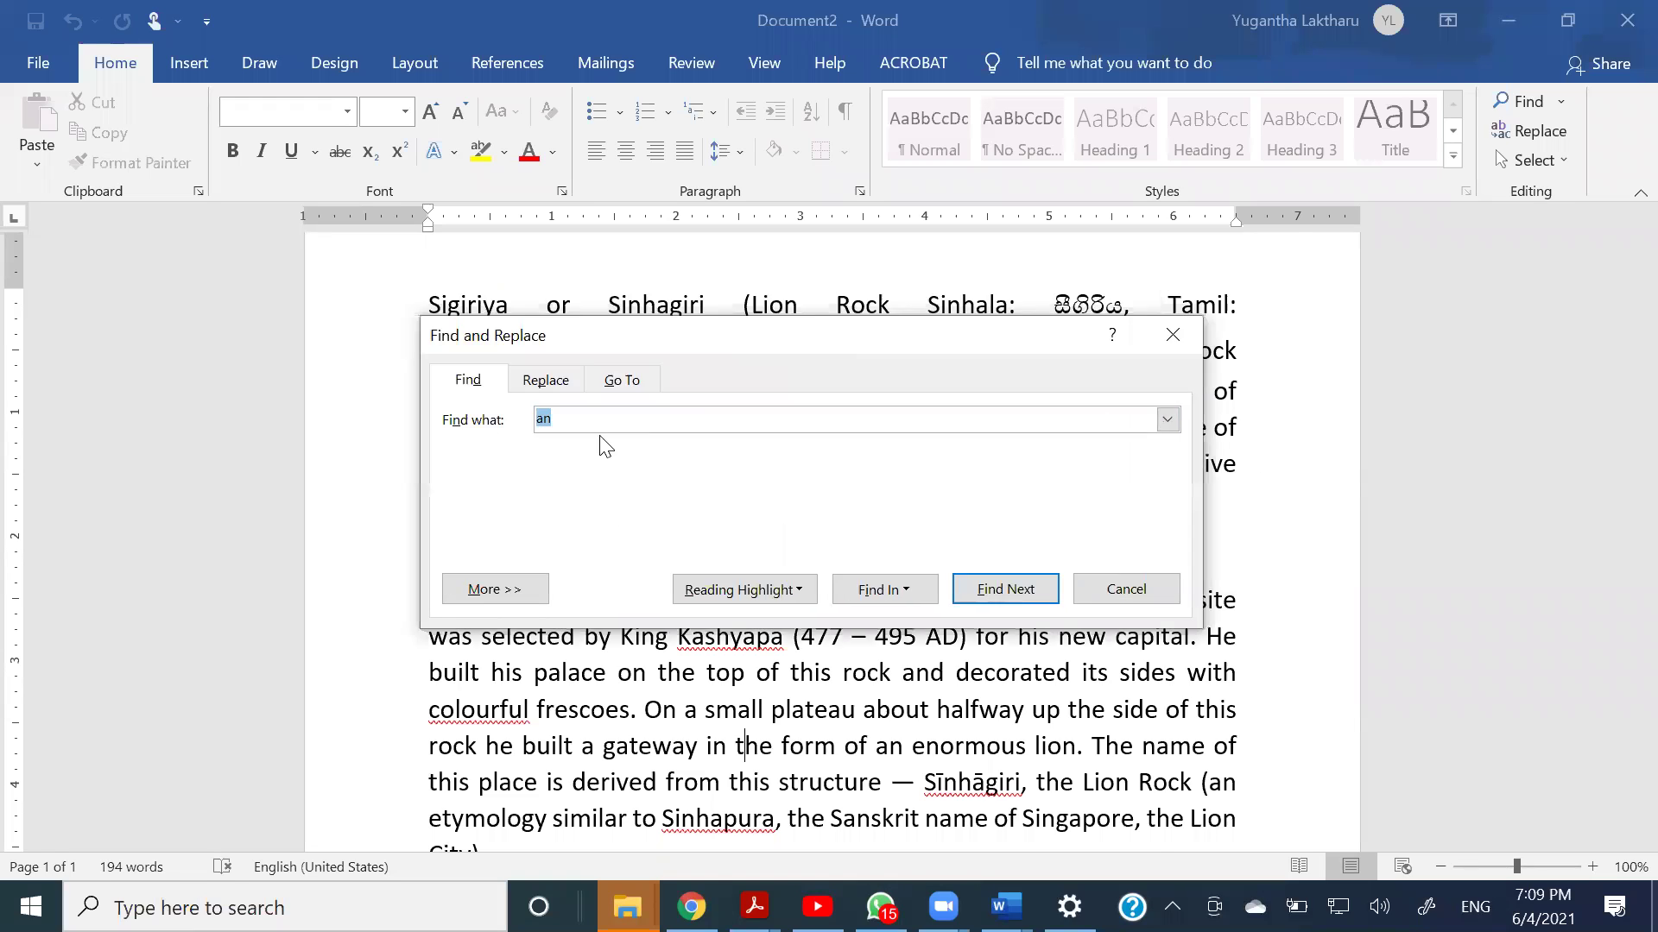
left_click(728, 591)
left_click(682, 622)
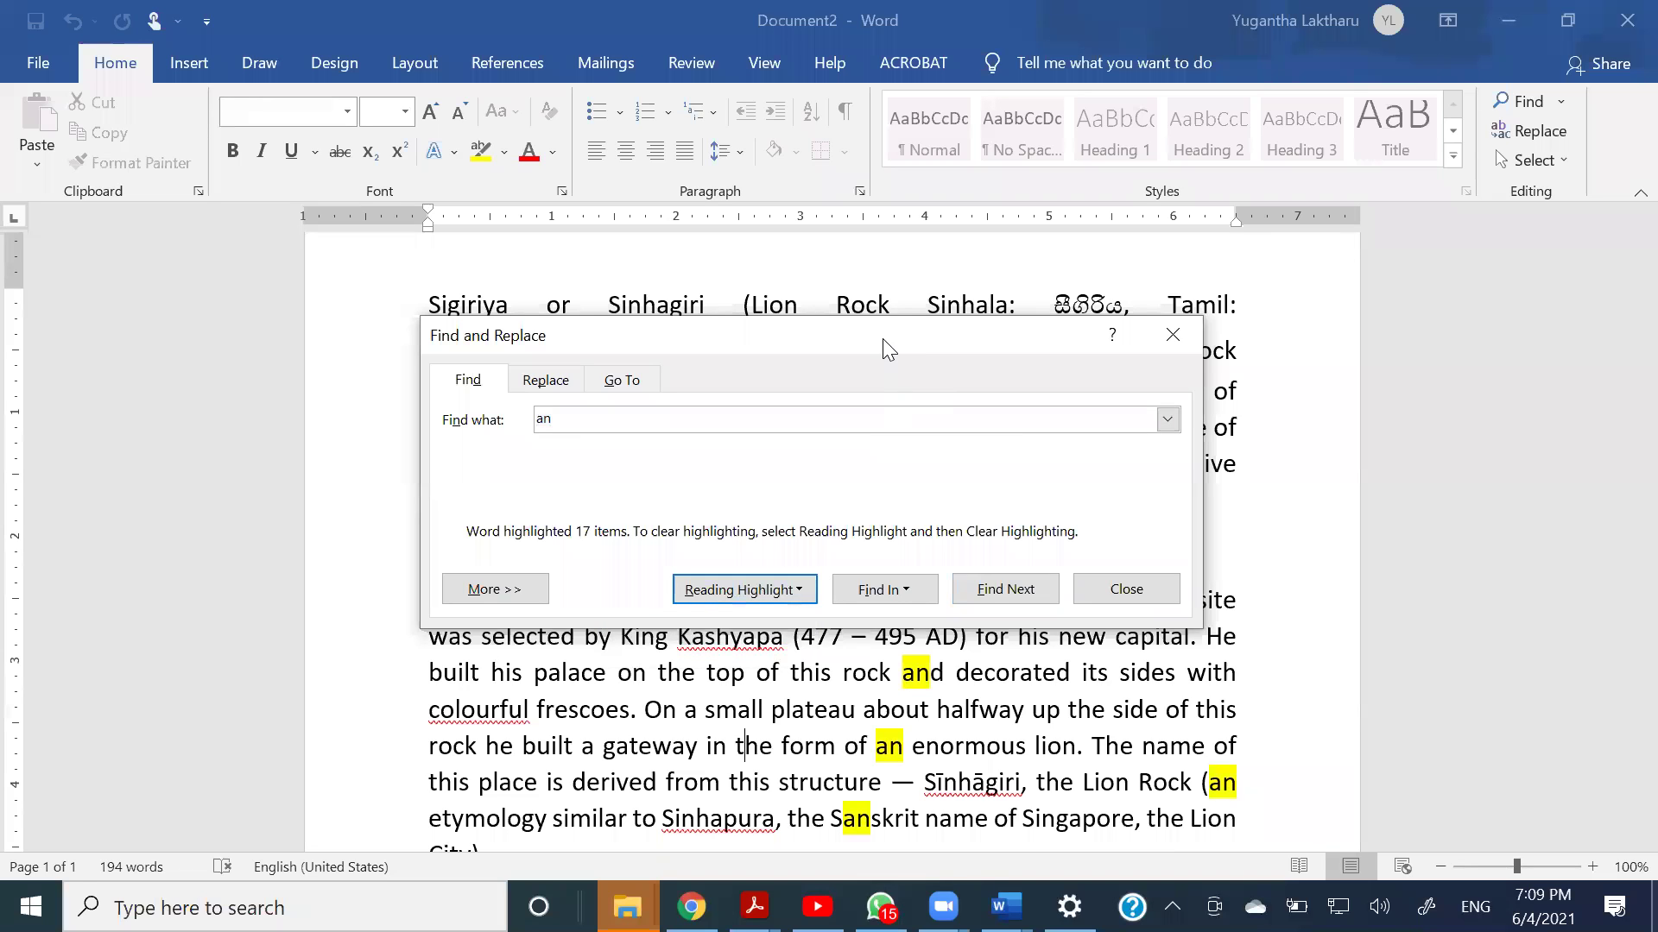
left_click_drag(889, 350, 941, 291)
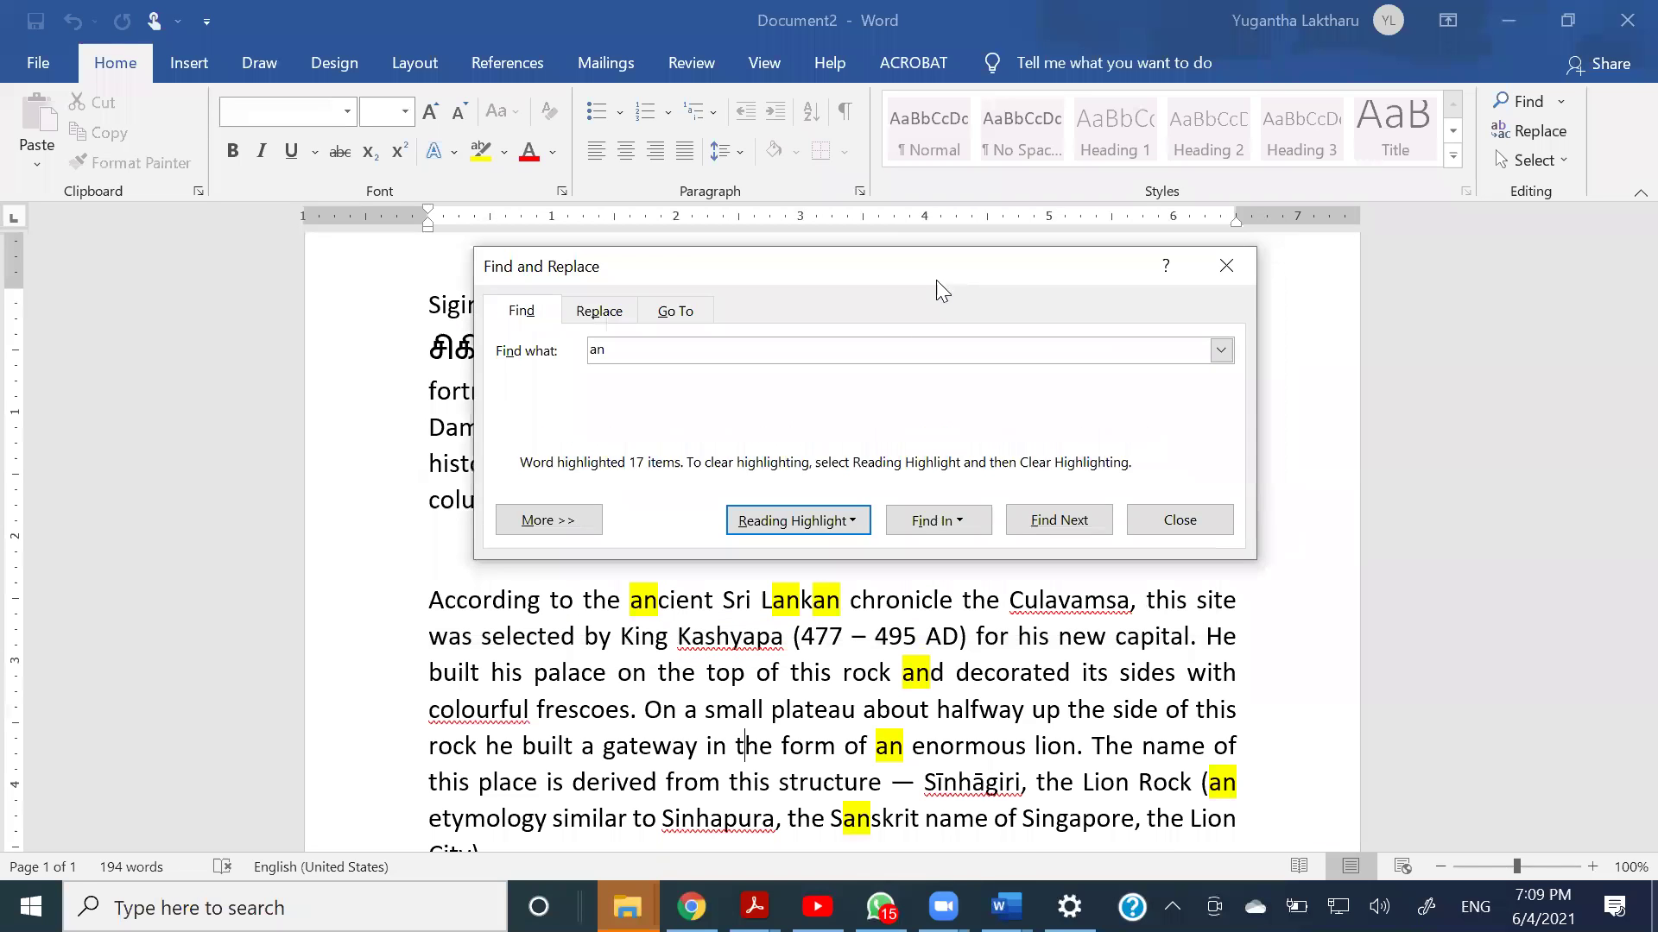
- Set the search term to "sigiriya" and apply the reading highlight to all its occurrences
left_click(602, 316)
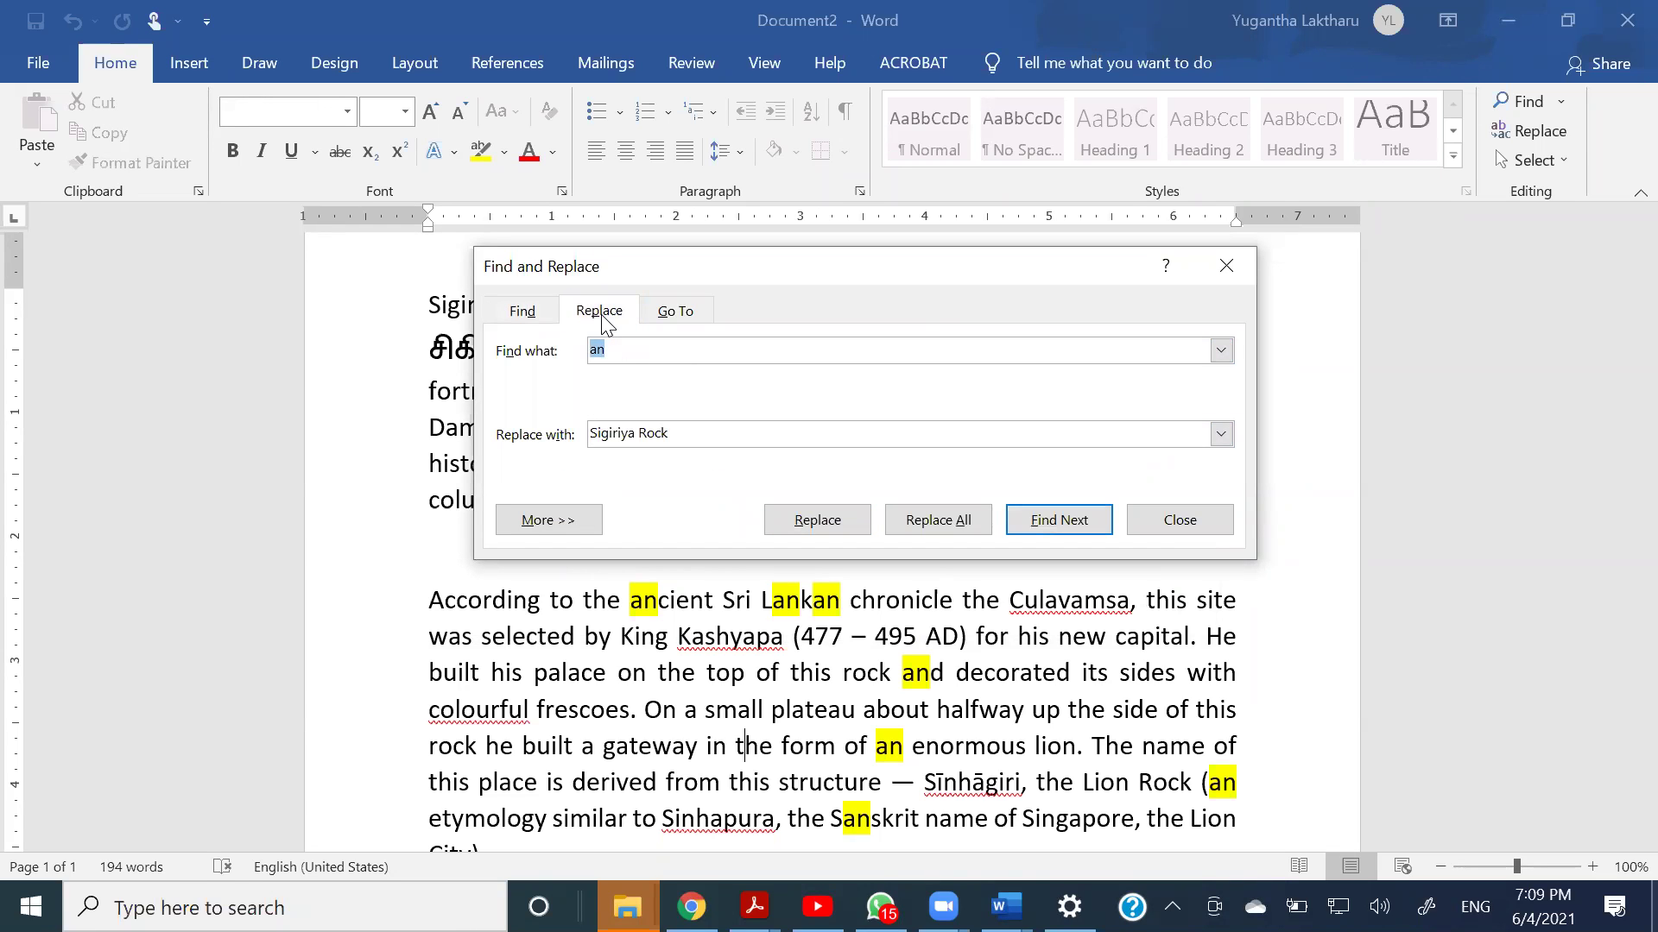
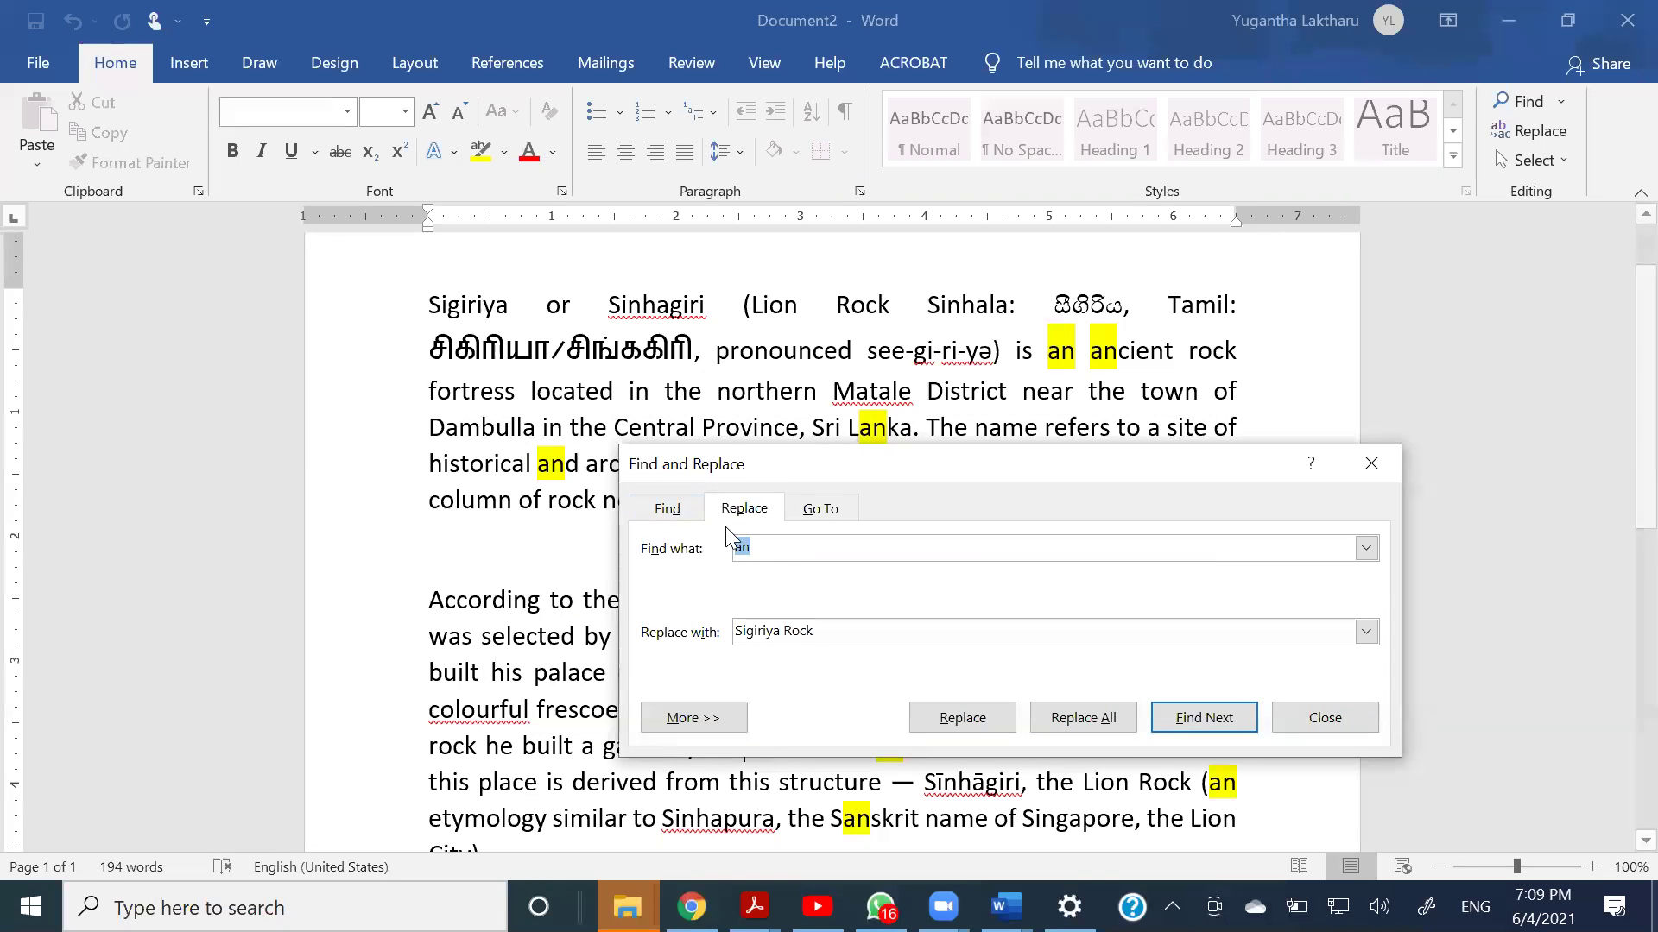
type("sigiriya")
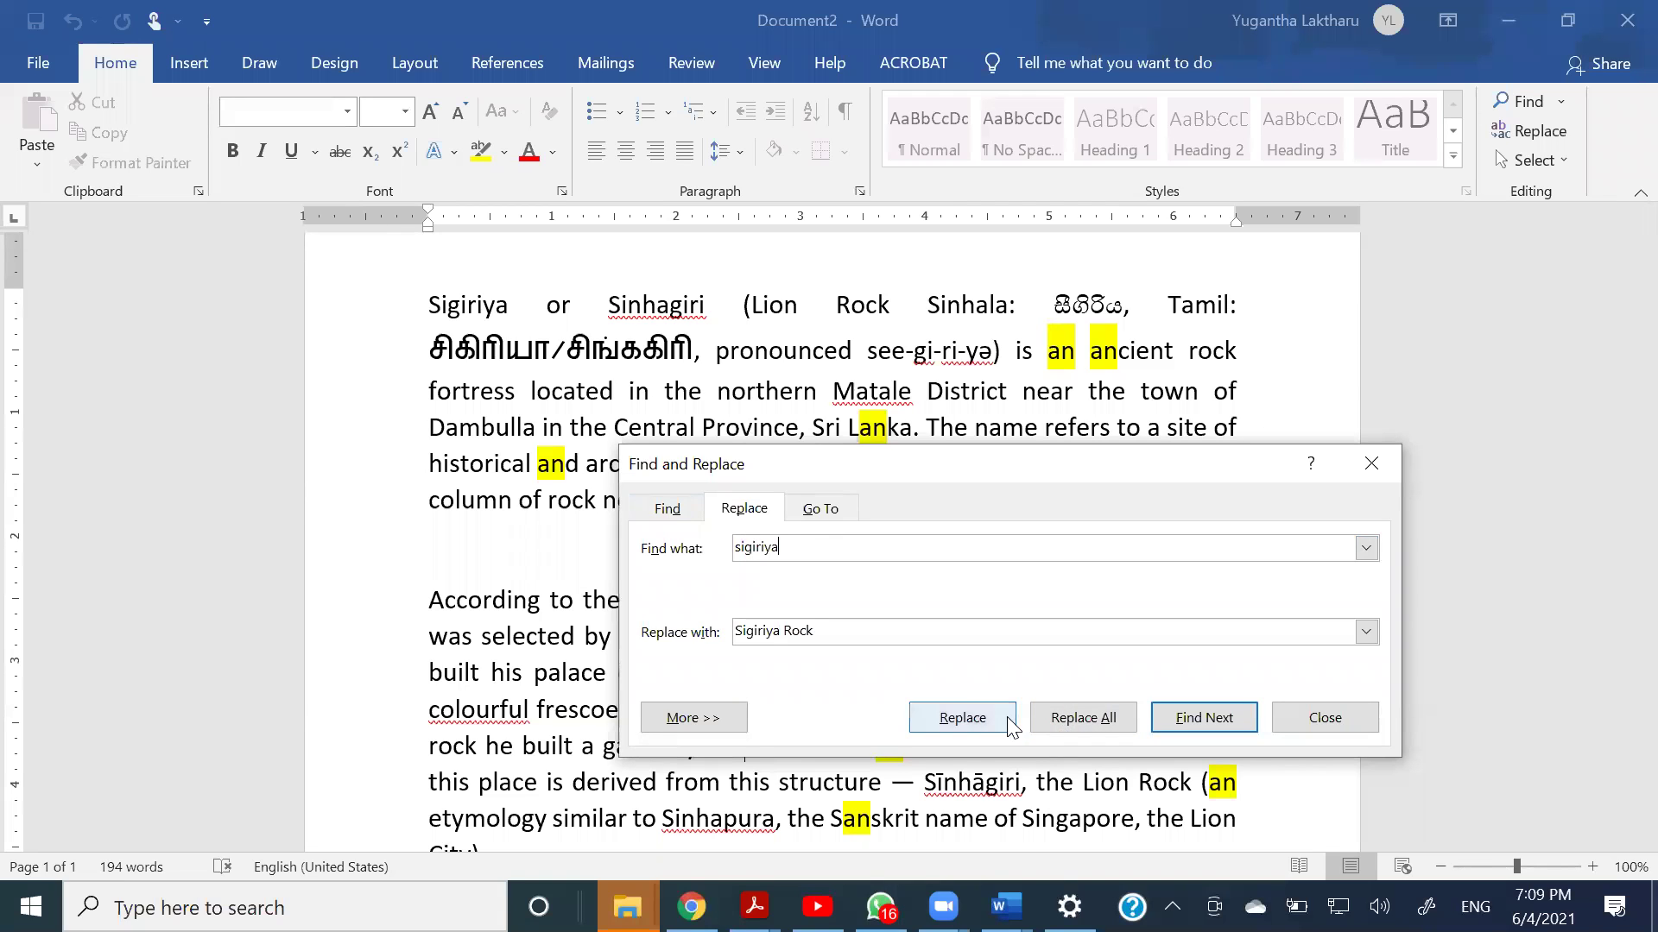
left_click(665, 510)
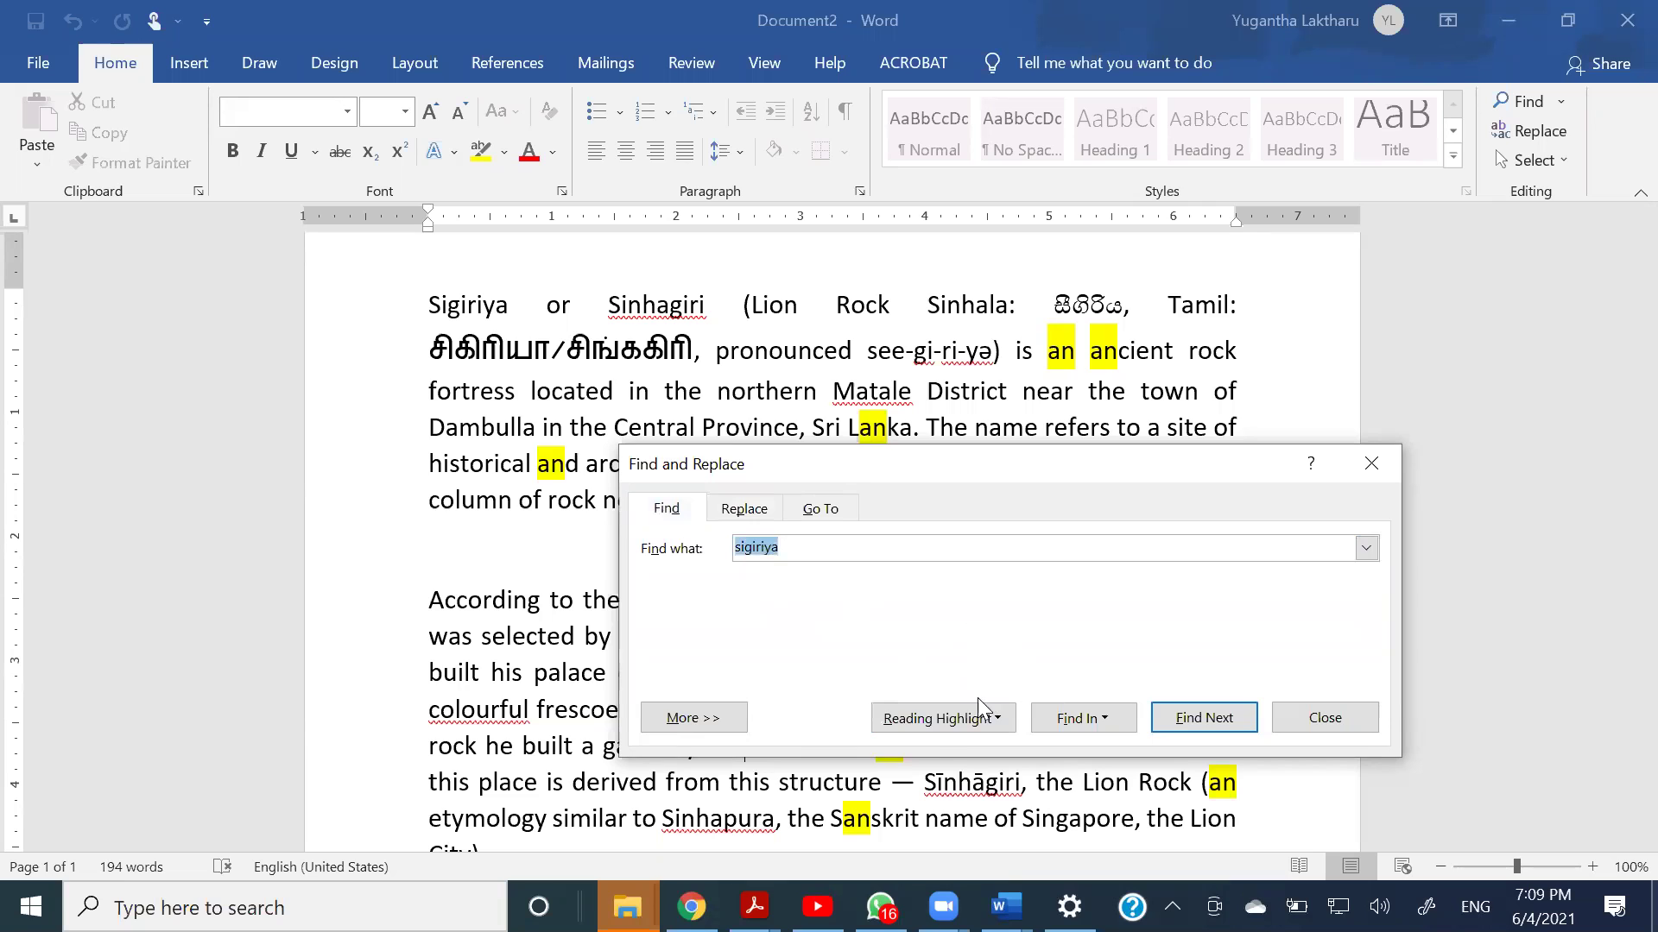
left_click(942, 723)
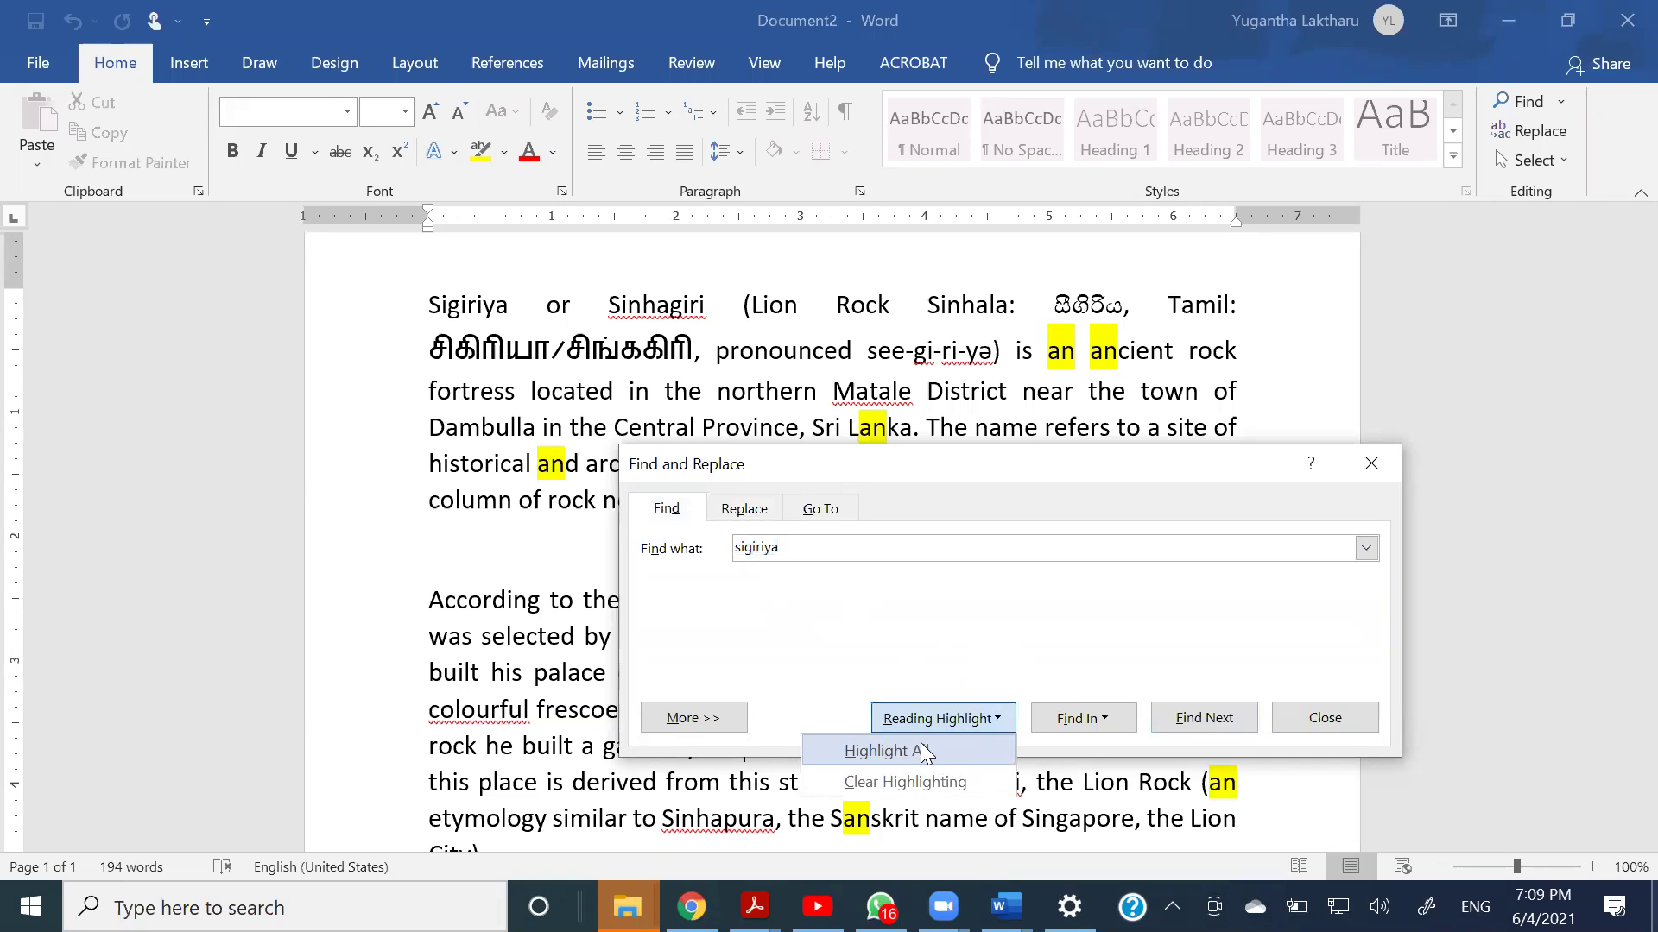
left_click(920, 749)
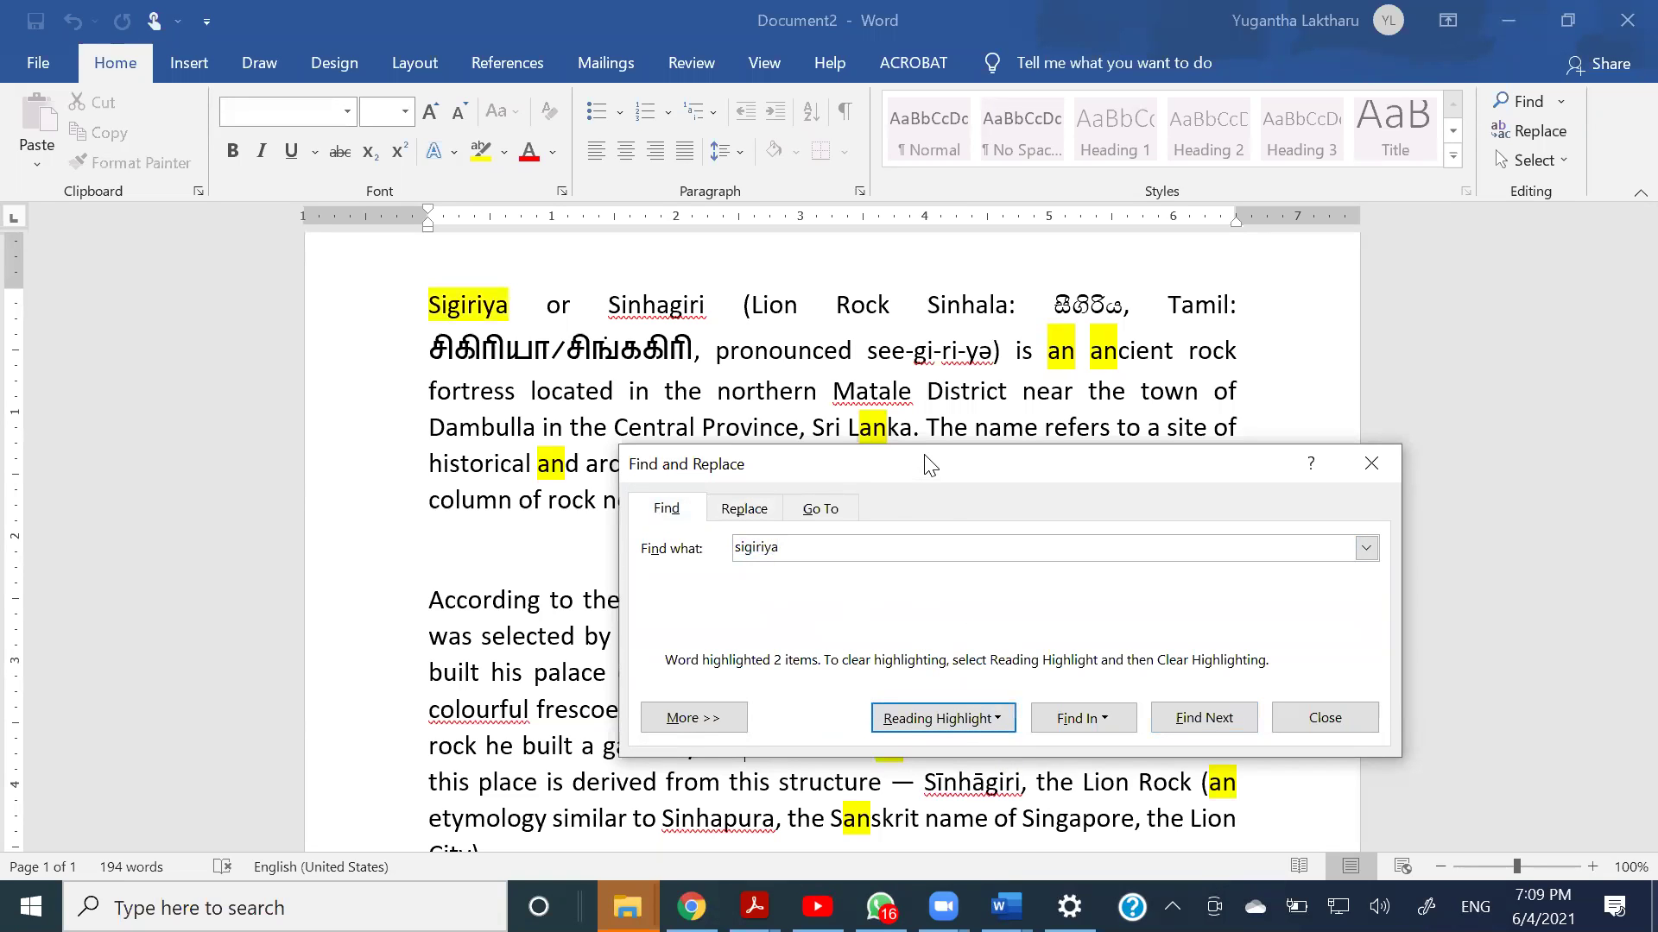
left_click_drag(930, 465, 846, 416)
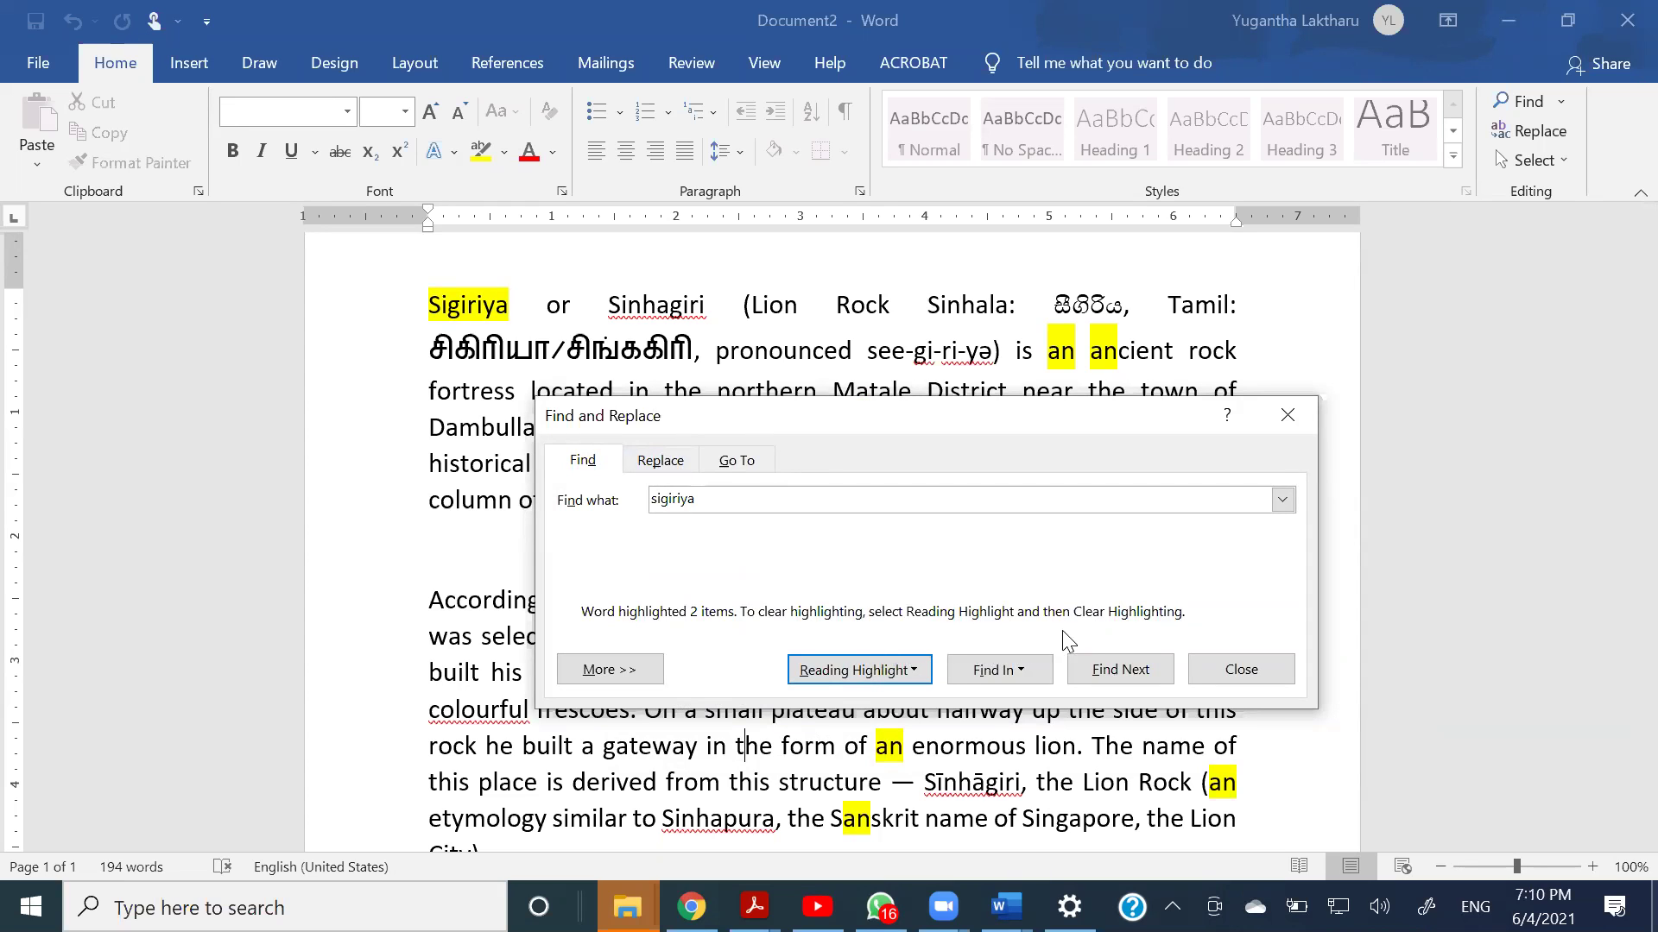
- Clear the reading highlights, highlight all "sigiriya" matches again, and look over them in the document
left_click(890, 678)
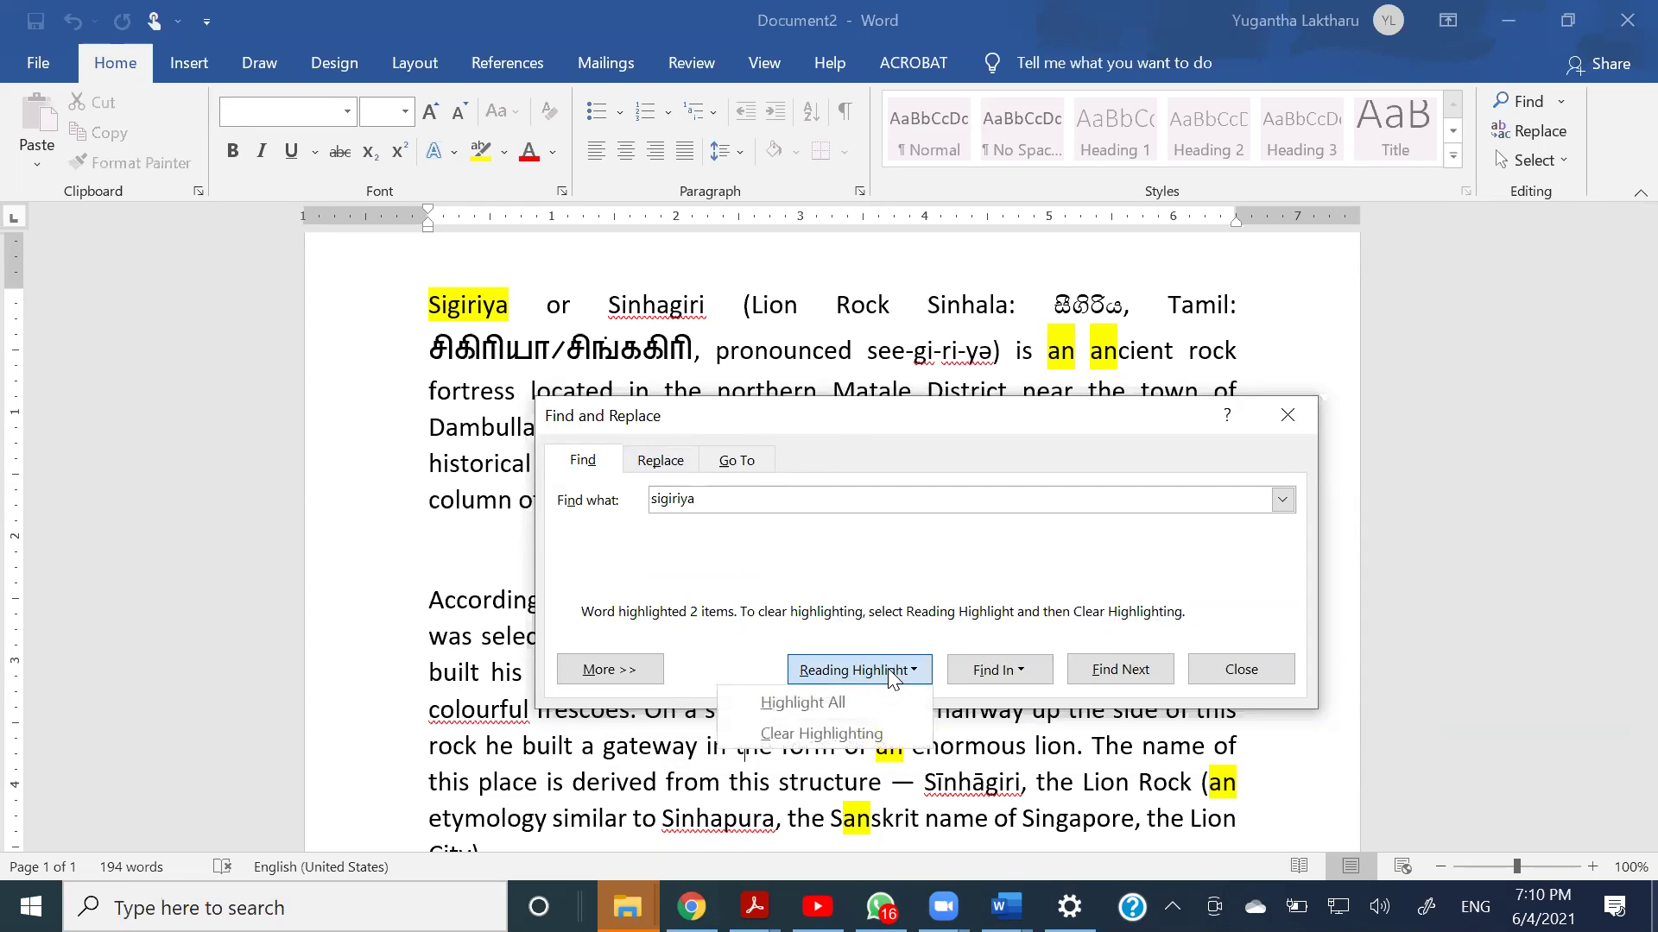
left_click(829, 733)
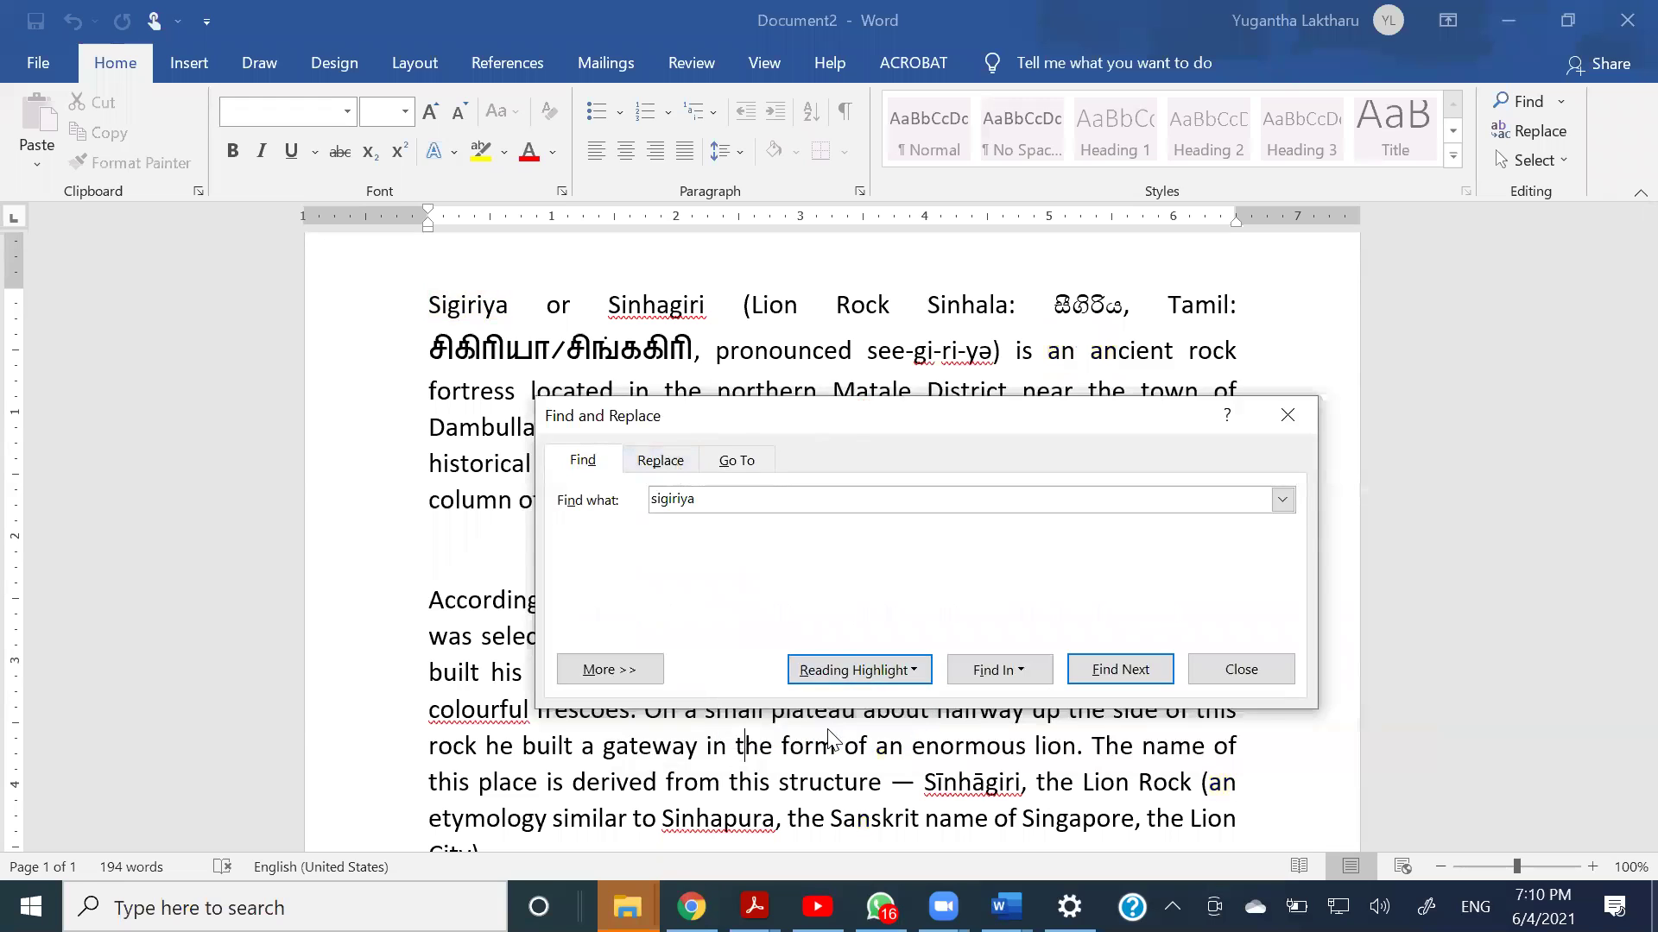
left_click(829, 670)
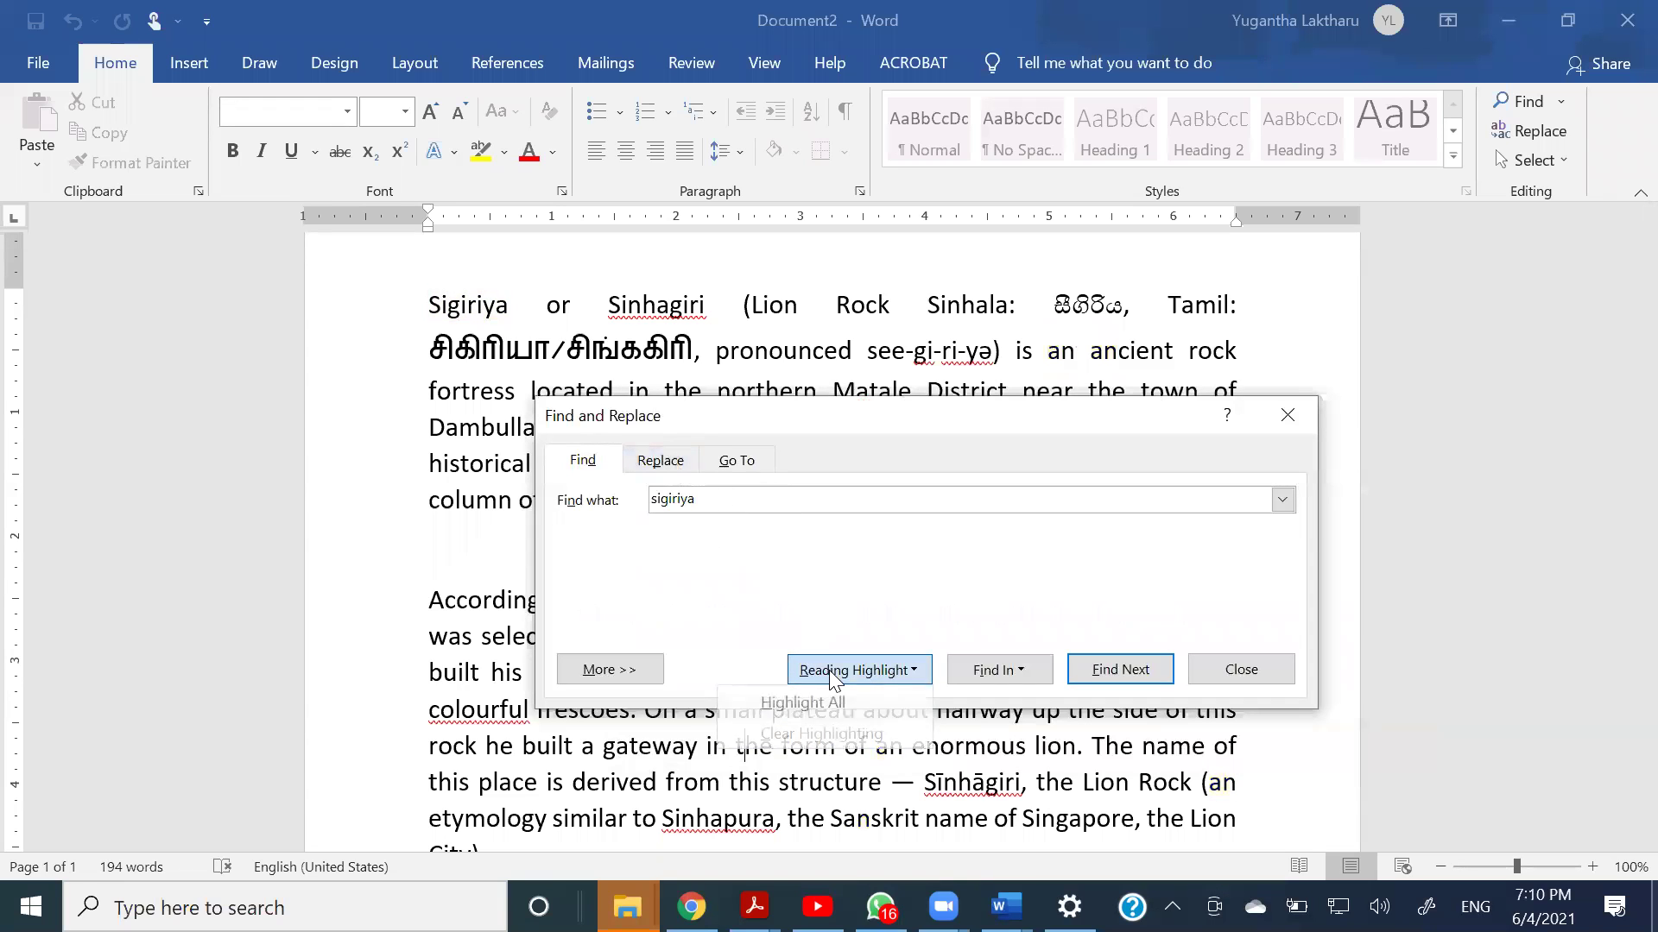
left_click(834, 708)
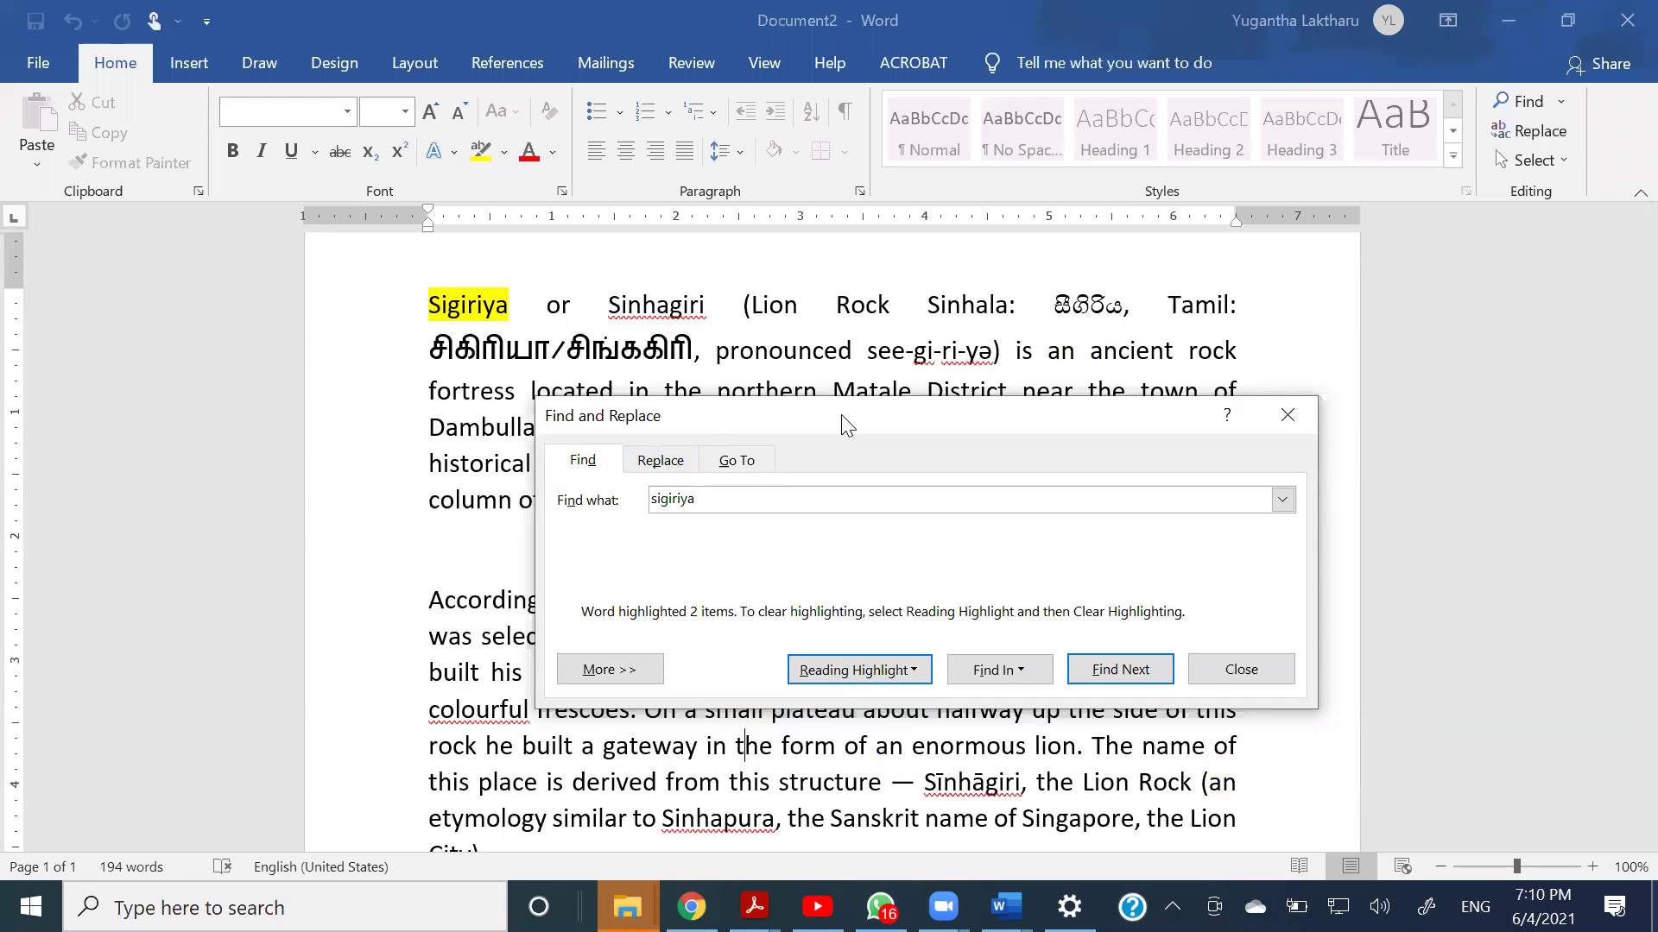
left_click_drag(846, 426, 1313, 353)
scroll(1155, 773, "down", 5)
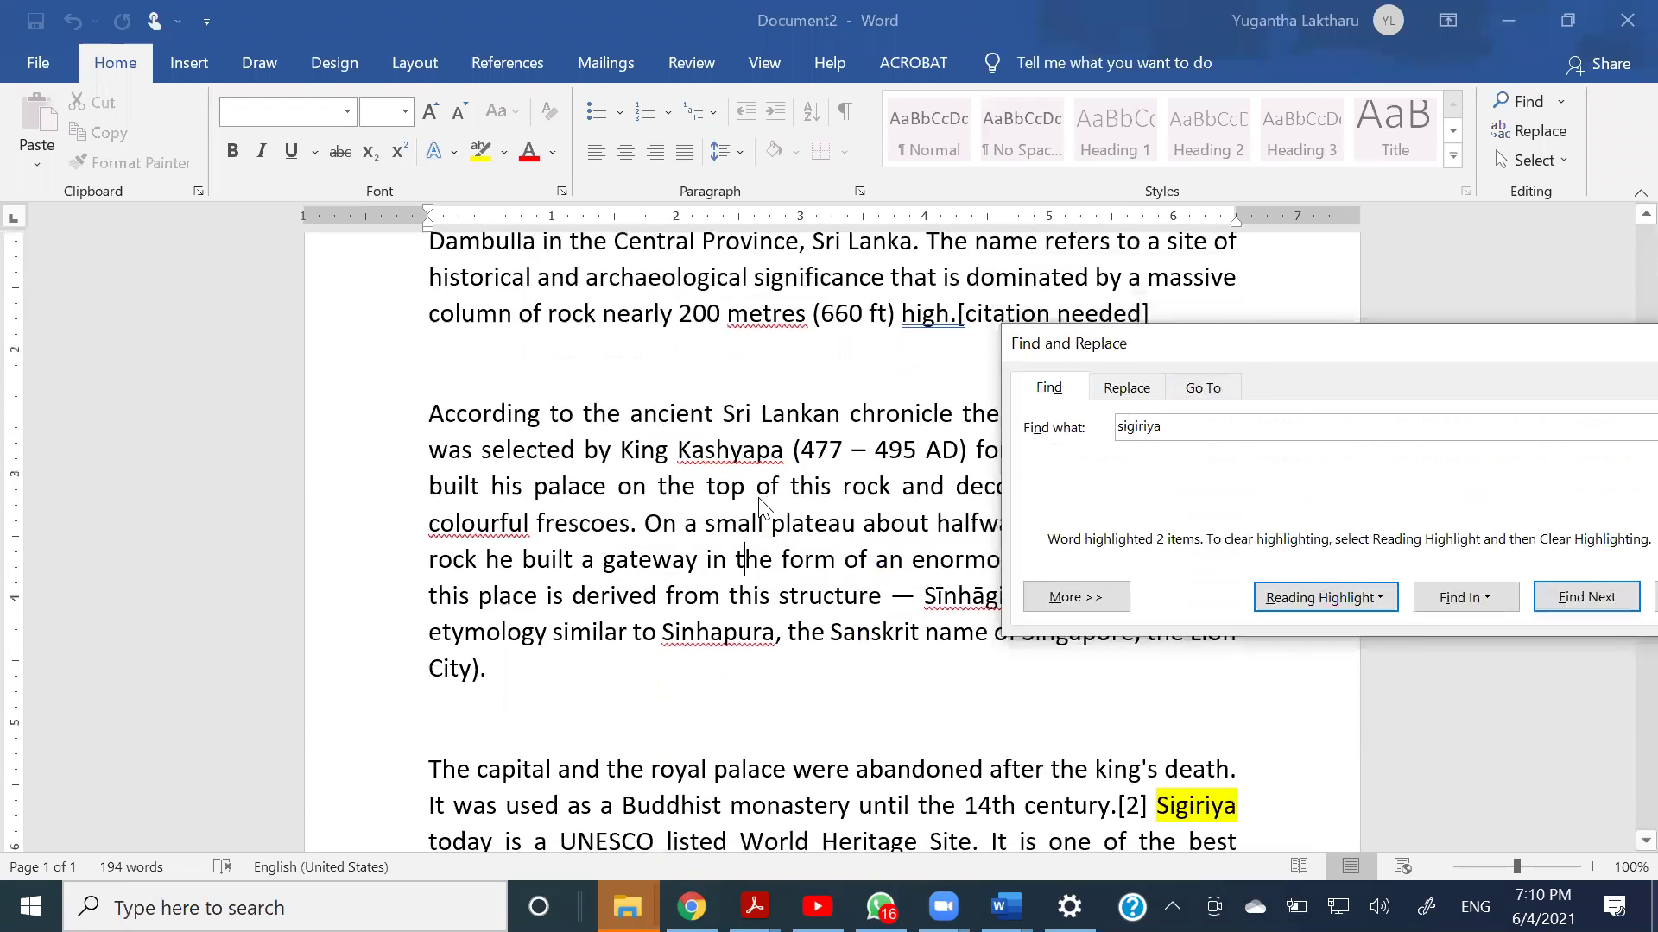
scroll(1155, 773, "up", 3)
scroll(736, 539, "up", 3)
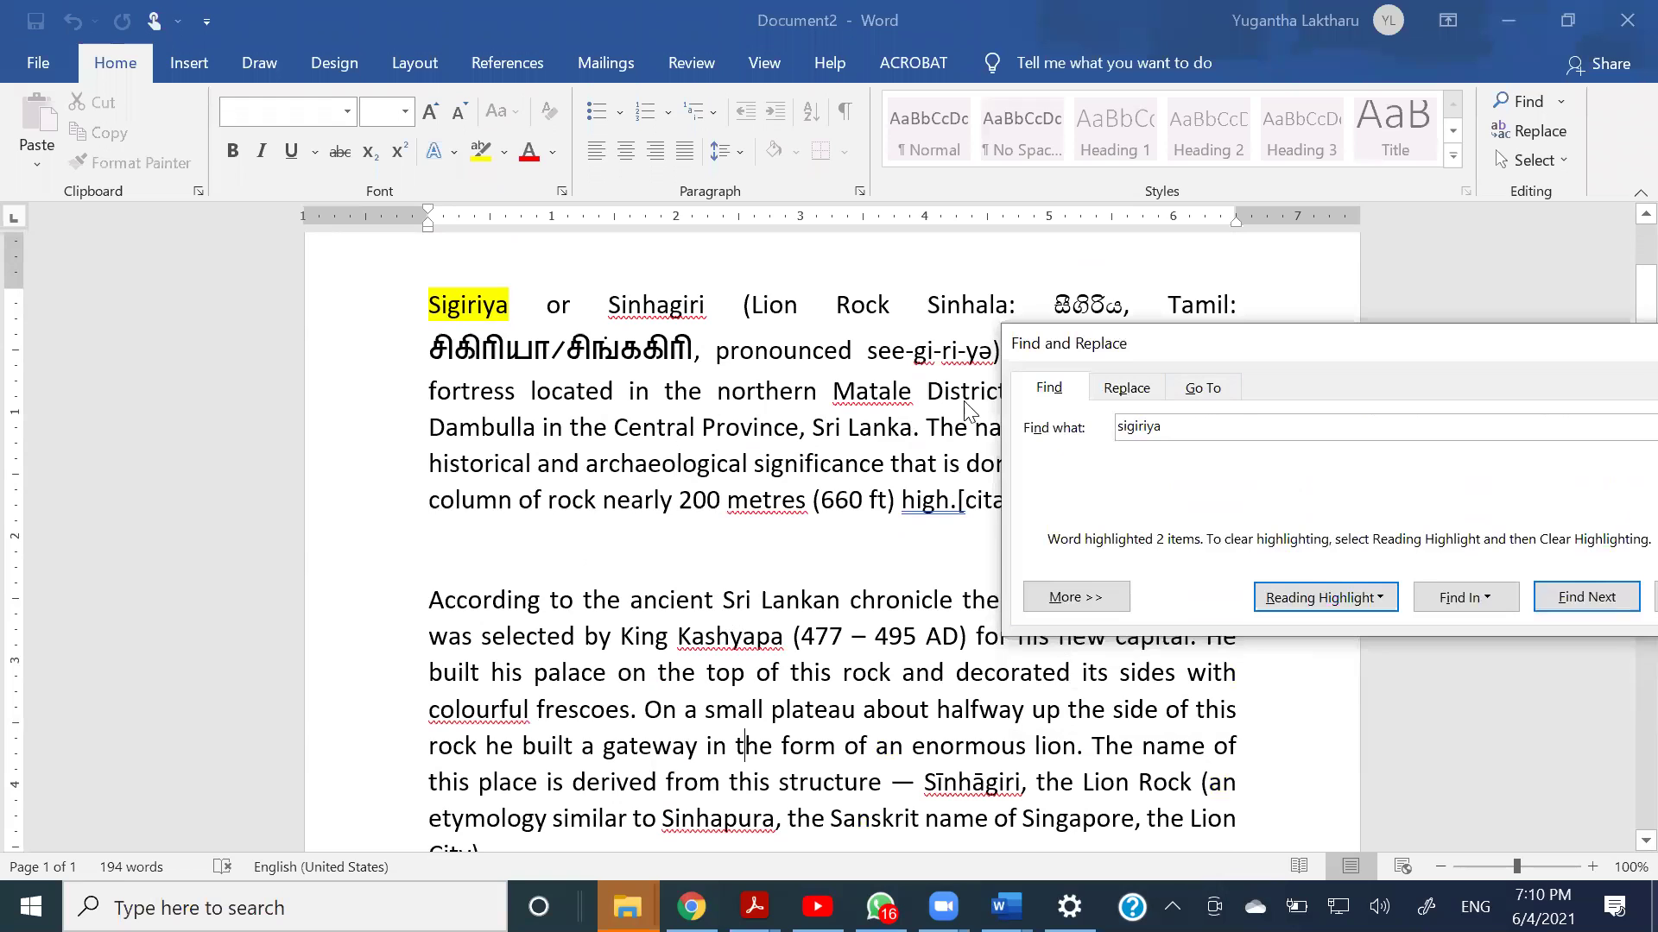
- Show the replace settings and review the search term "sigiriya" and its replacement "Sigiriya Rock"
left_click(1108, 392)
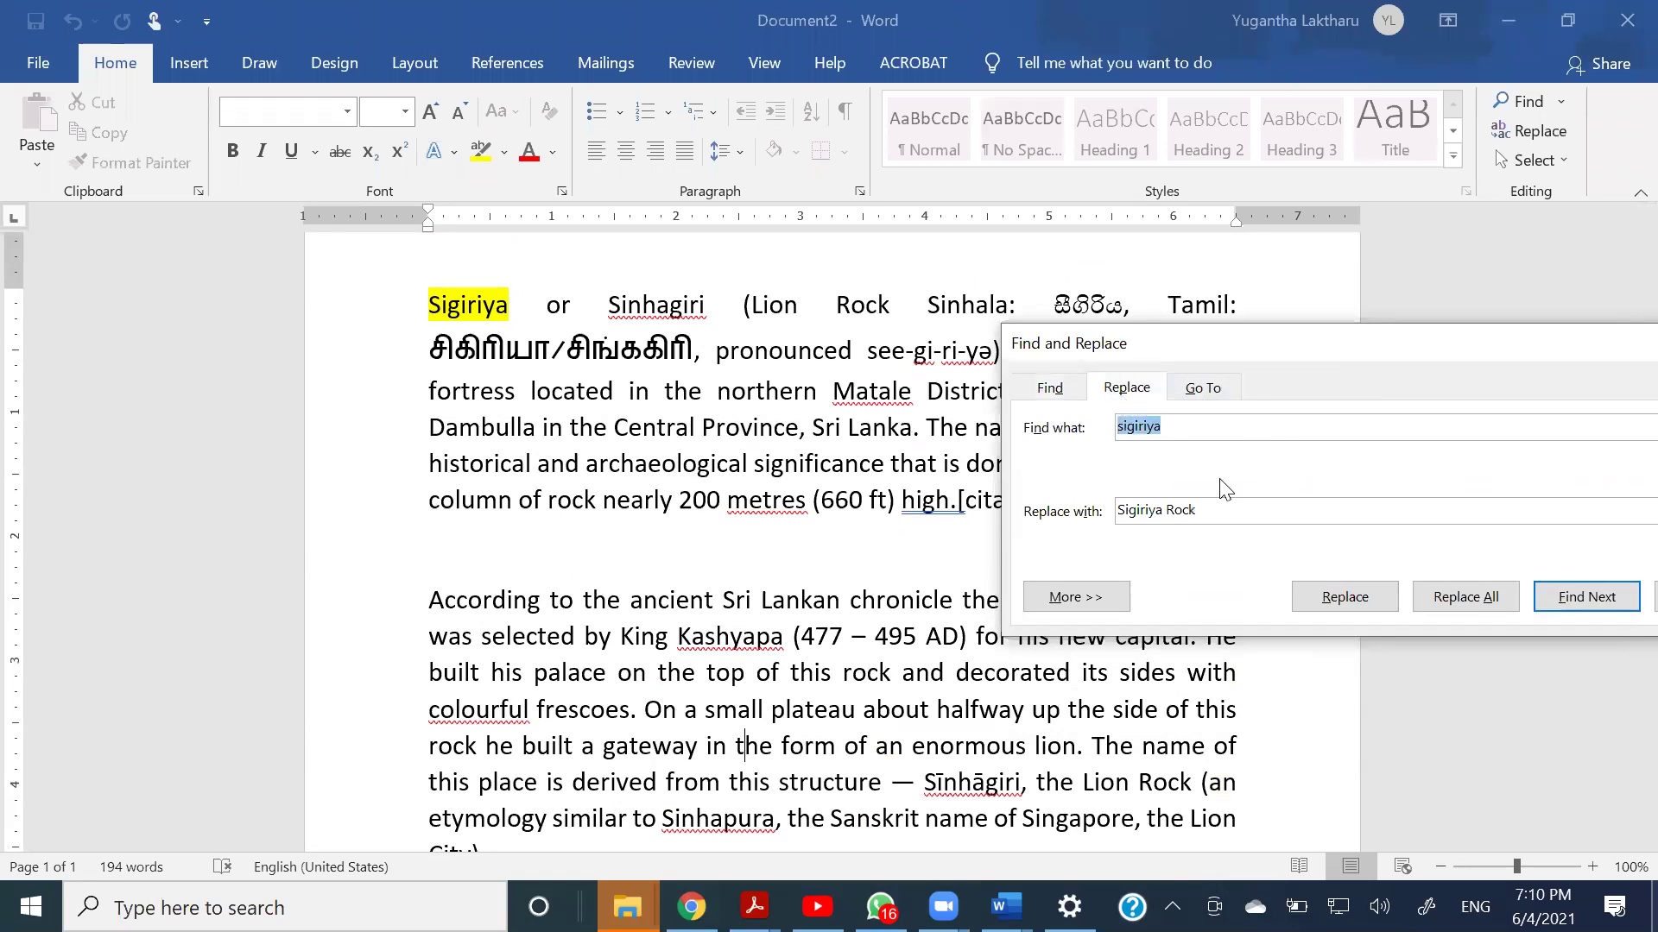
left_click_drag(1209, 518, 1095, 516)
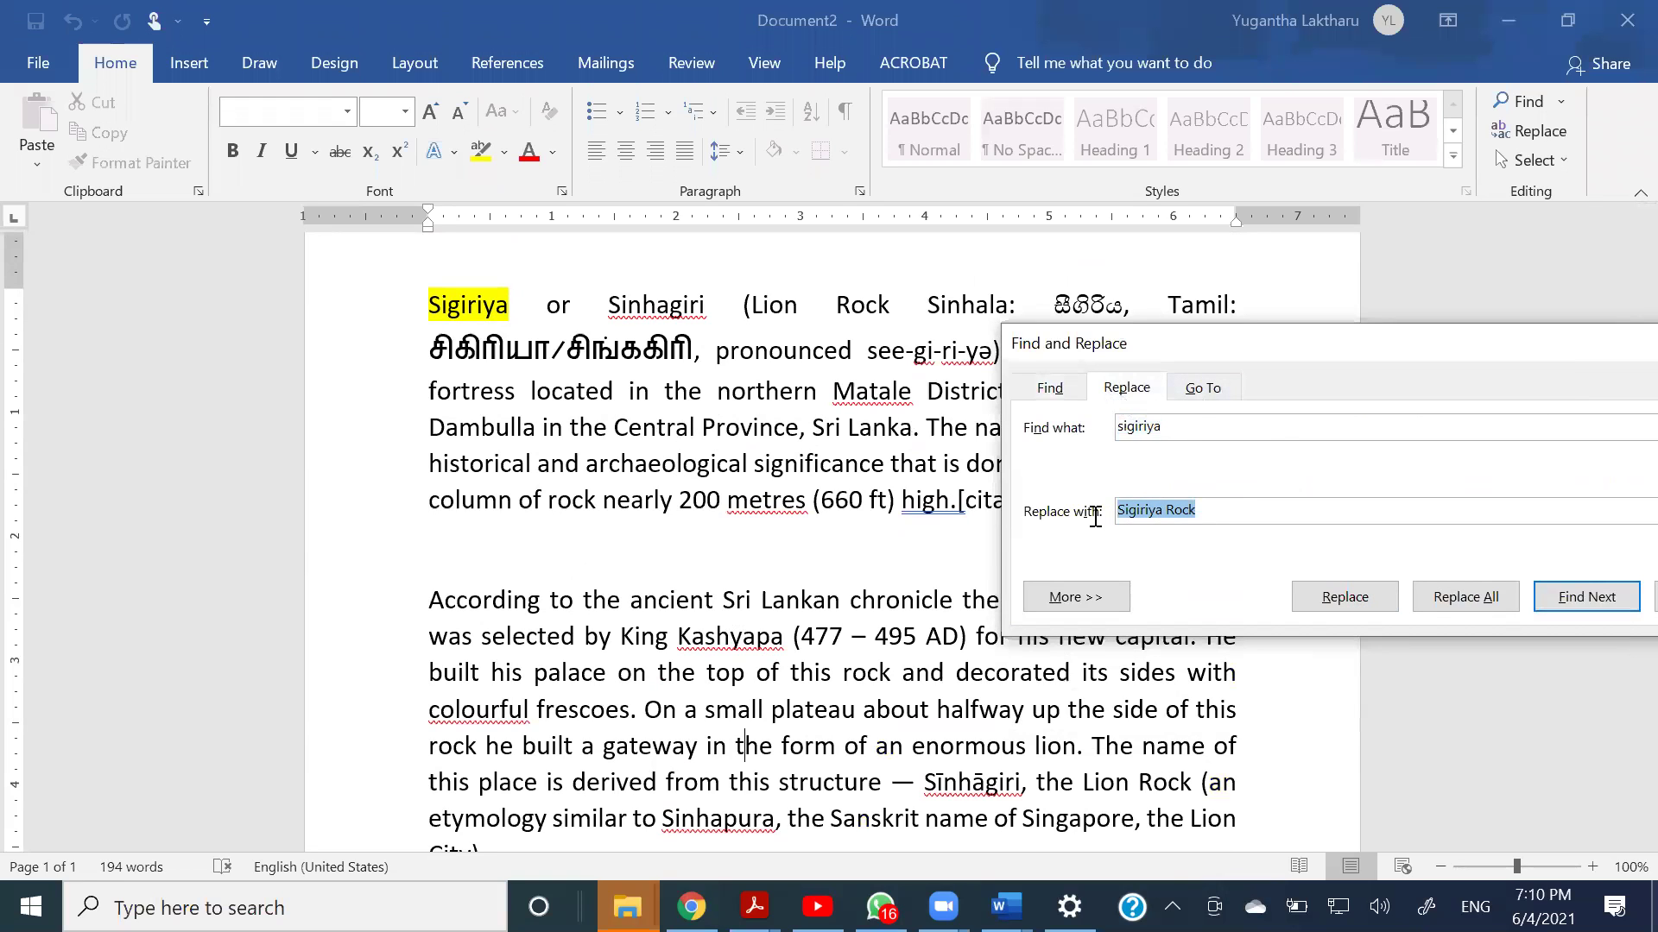
left_click_drag(1189, 426, 1116, 425)
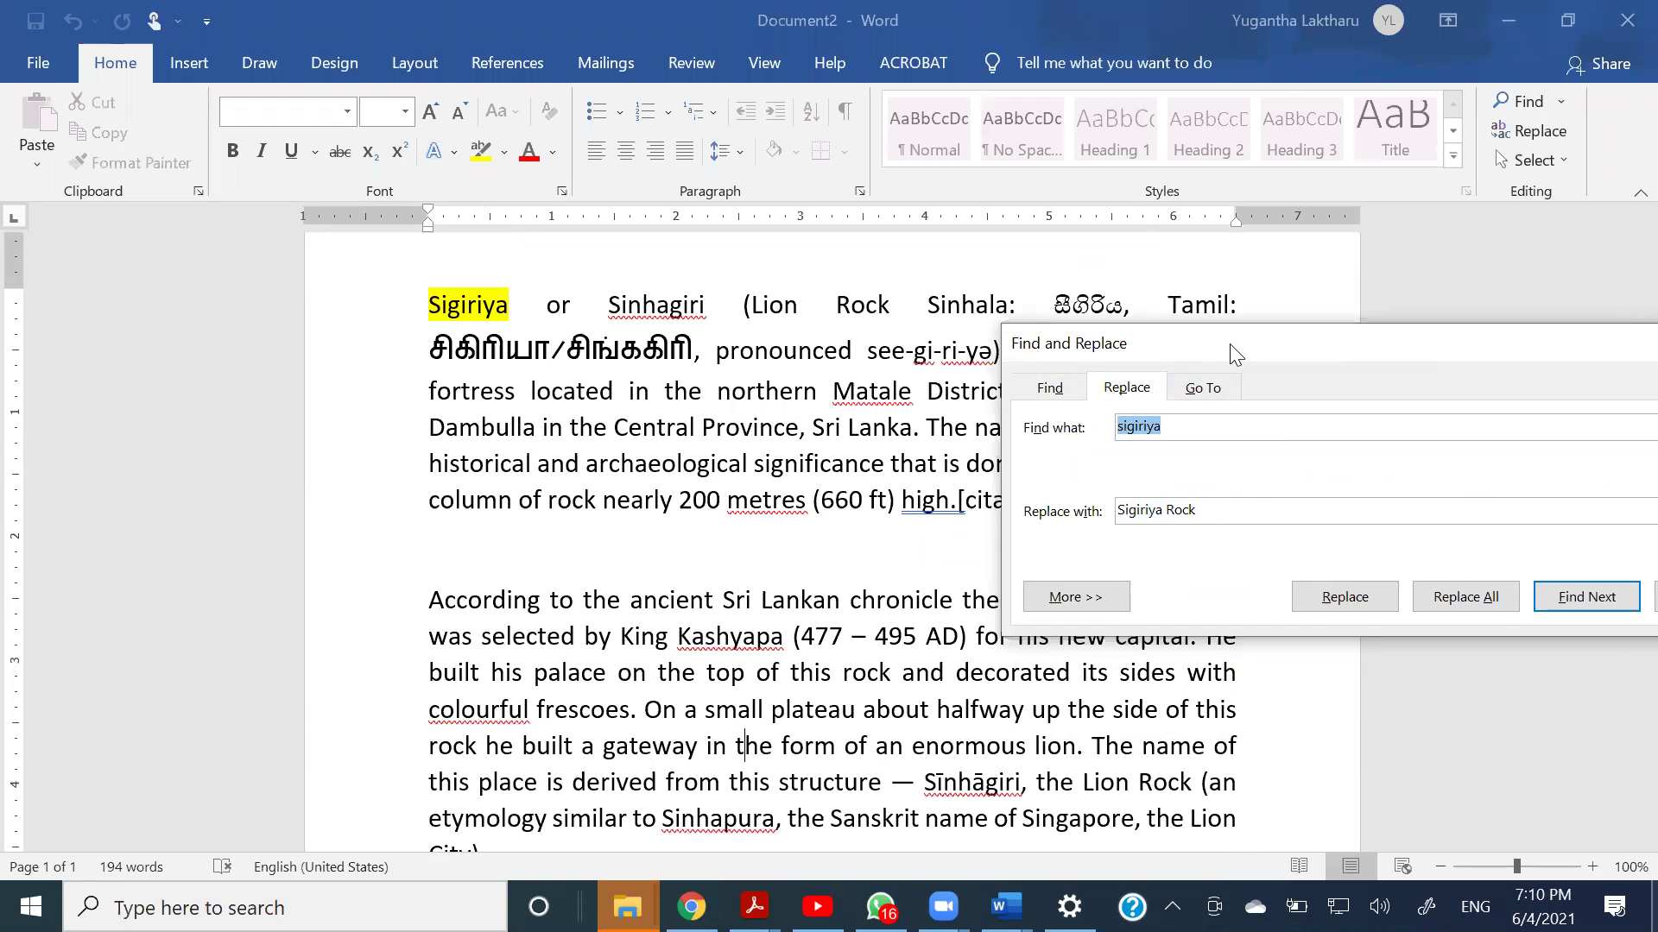
left_click_drag(1235, 351, 917, 302)
key("super+plus")
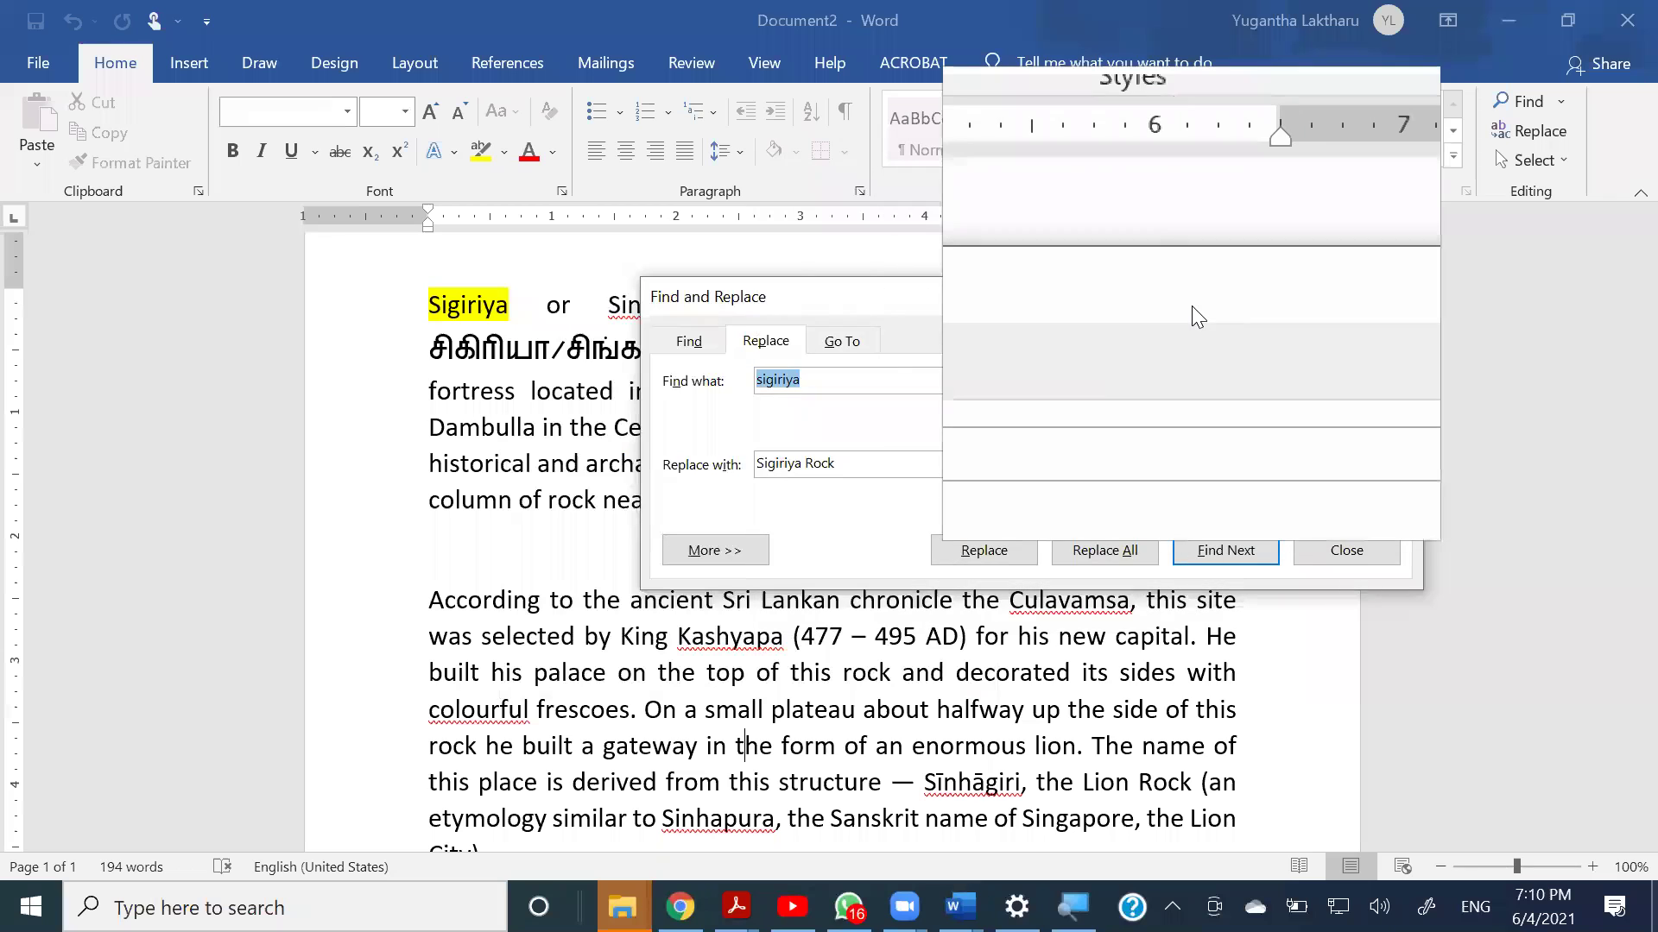
key("super+Escape")
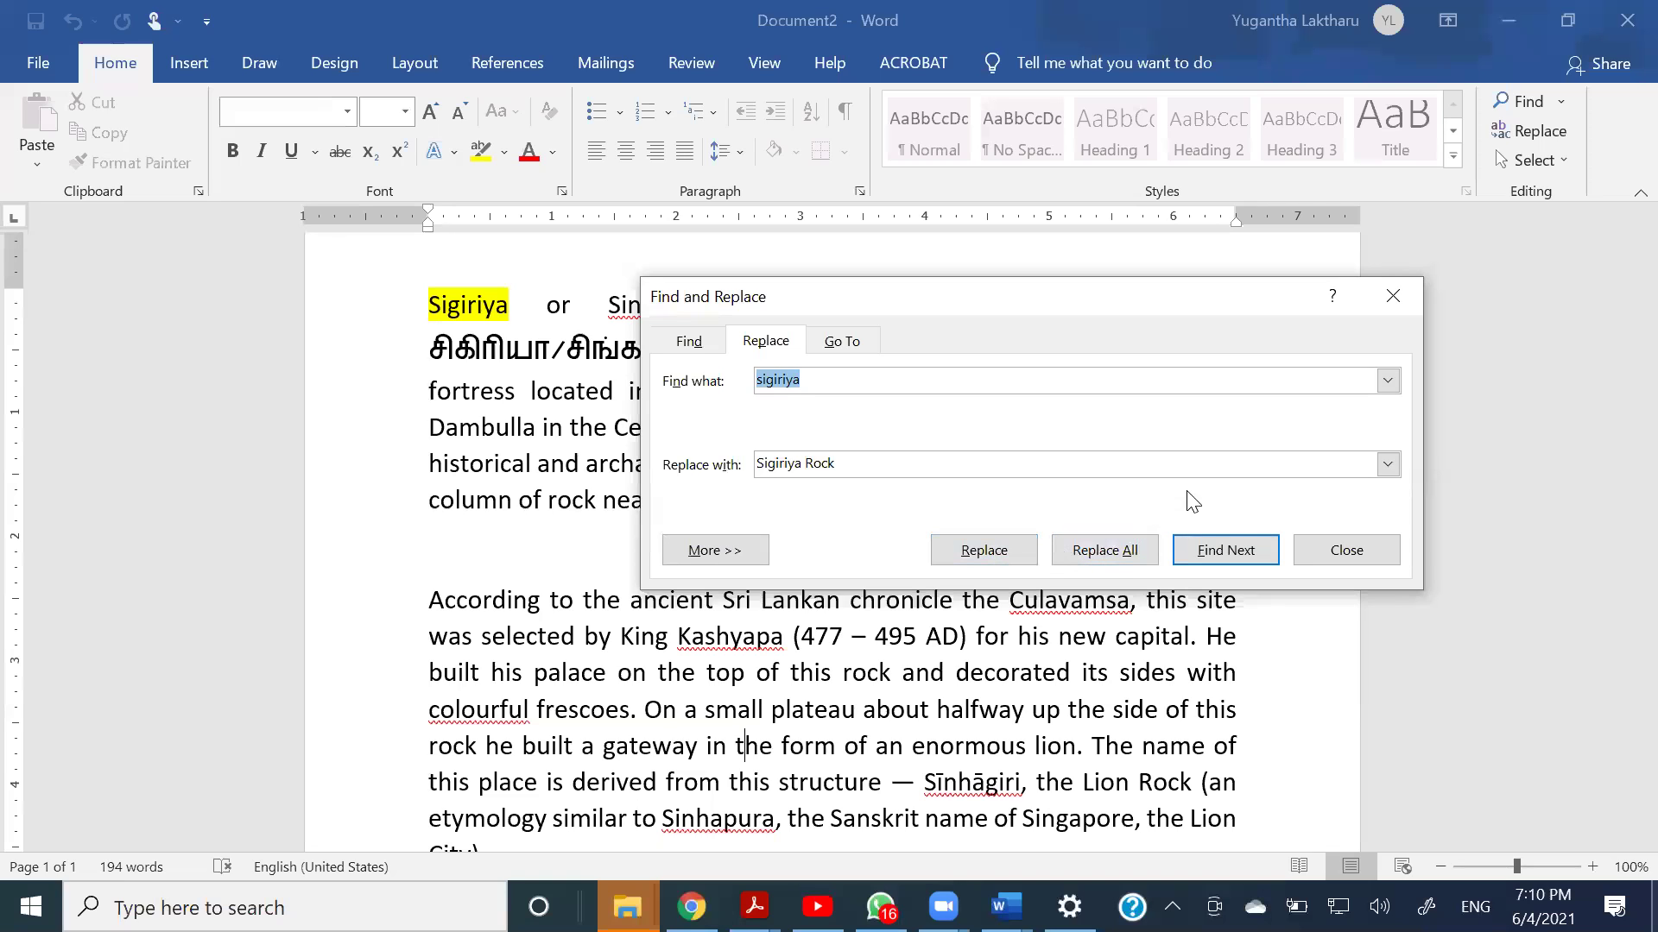
- Replace the "Sigiriya" occurrence in the last paragraph with "Sigiriya Rock", and search on to the end of the document
left_click(1241, 557)
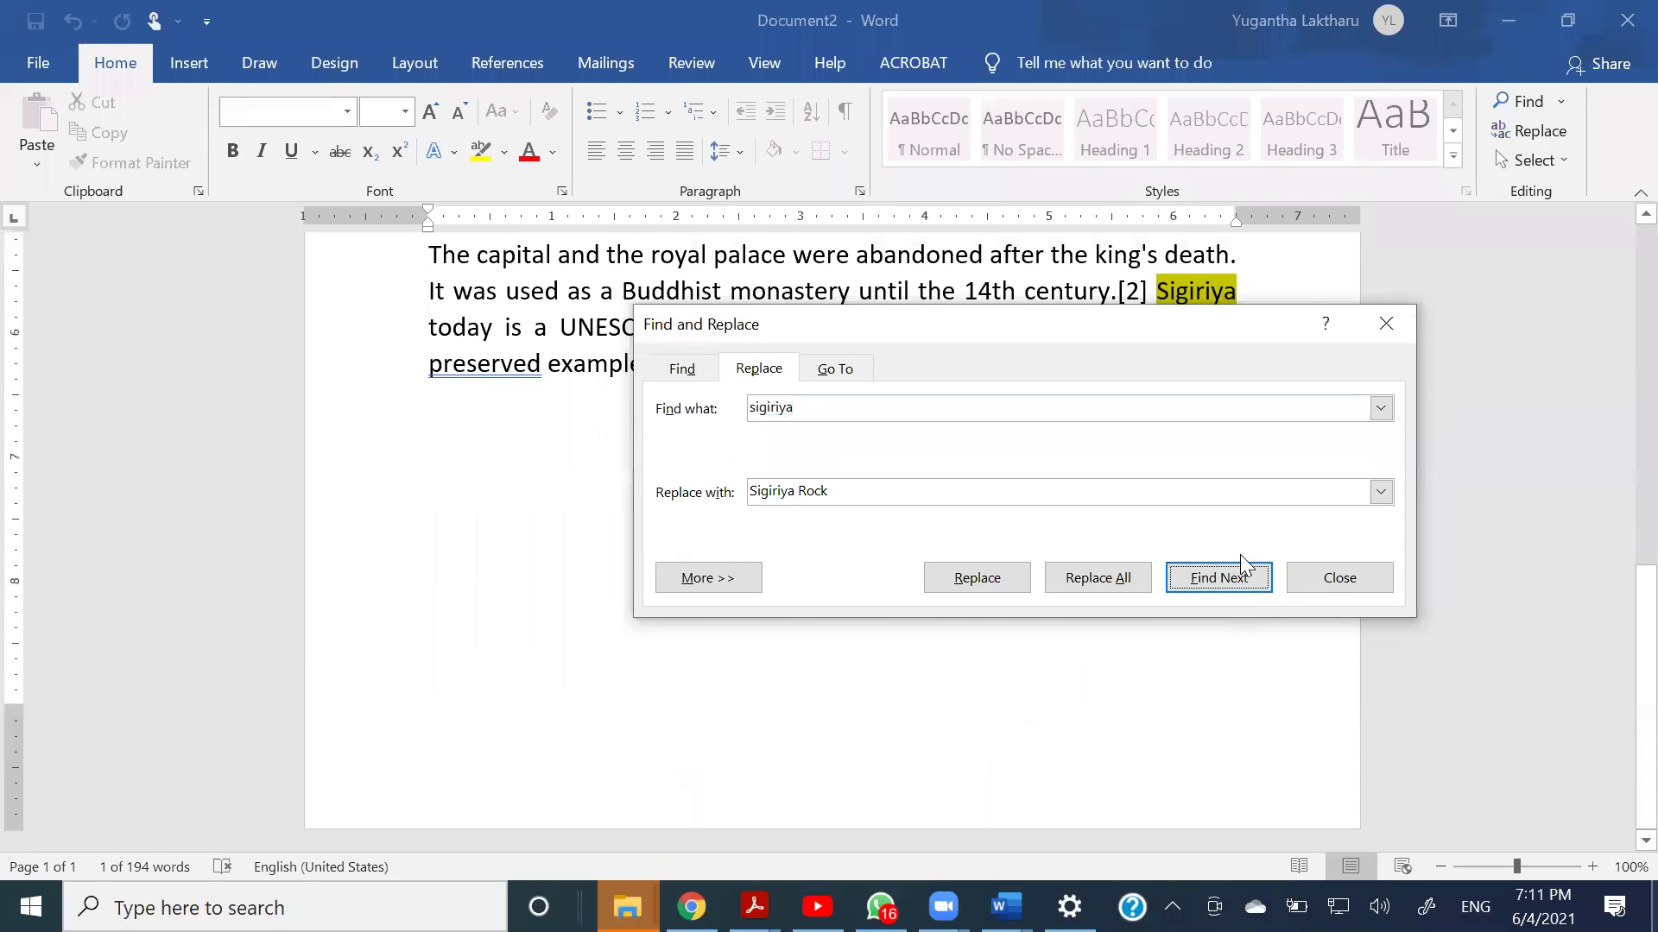
left_click_drag(1217, 330, 1121, 433)
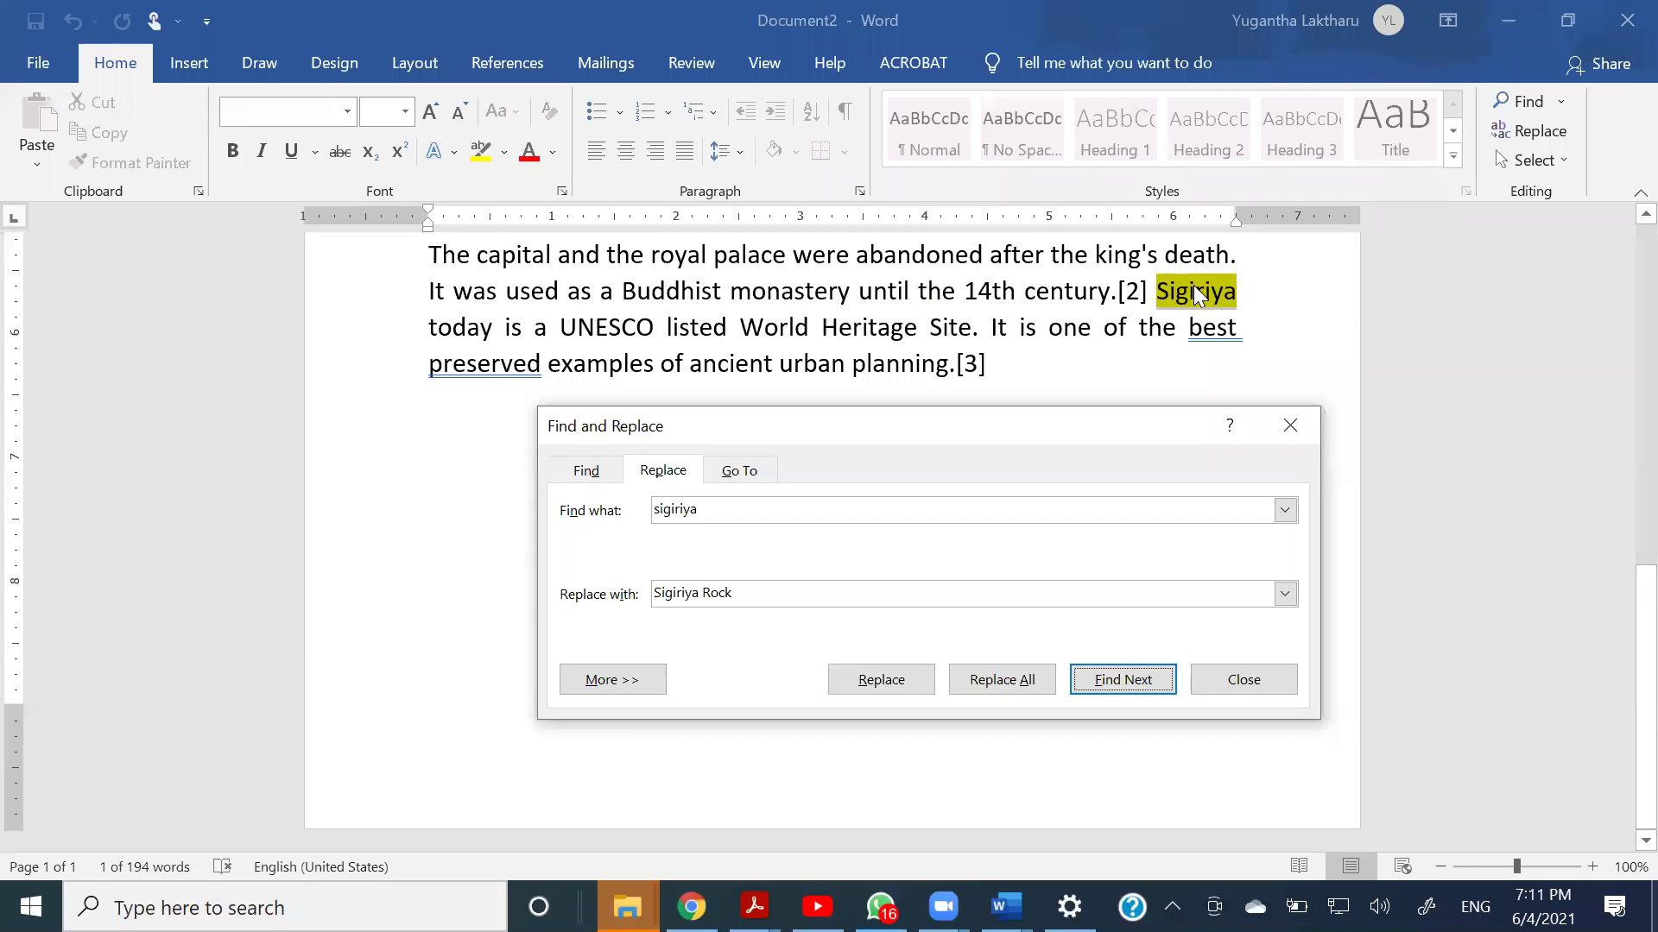
left_click(892, 683)
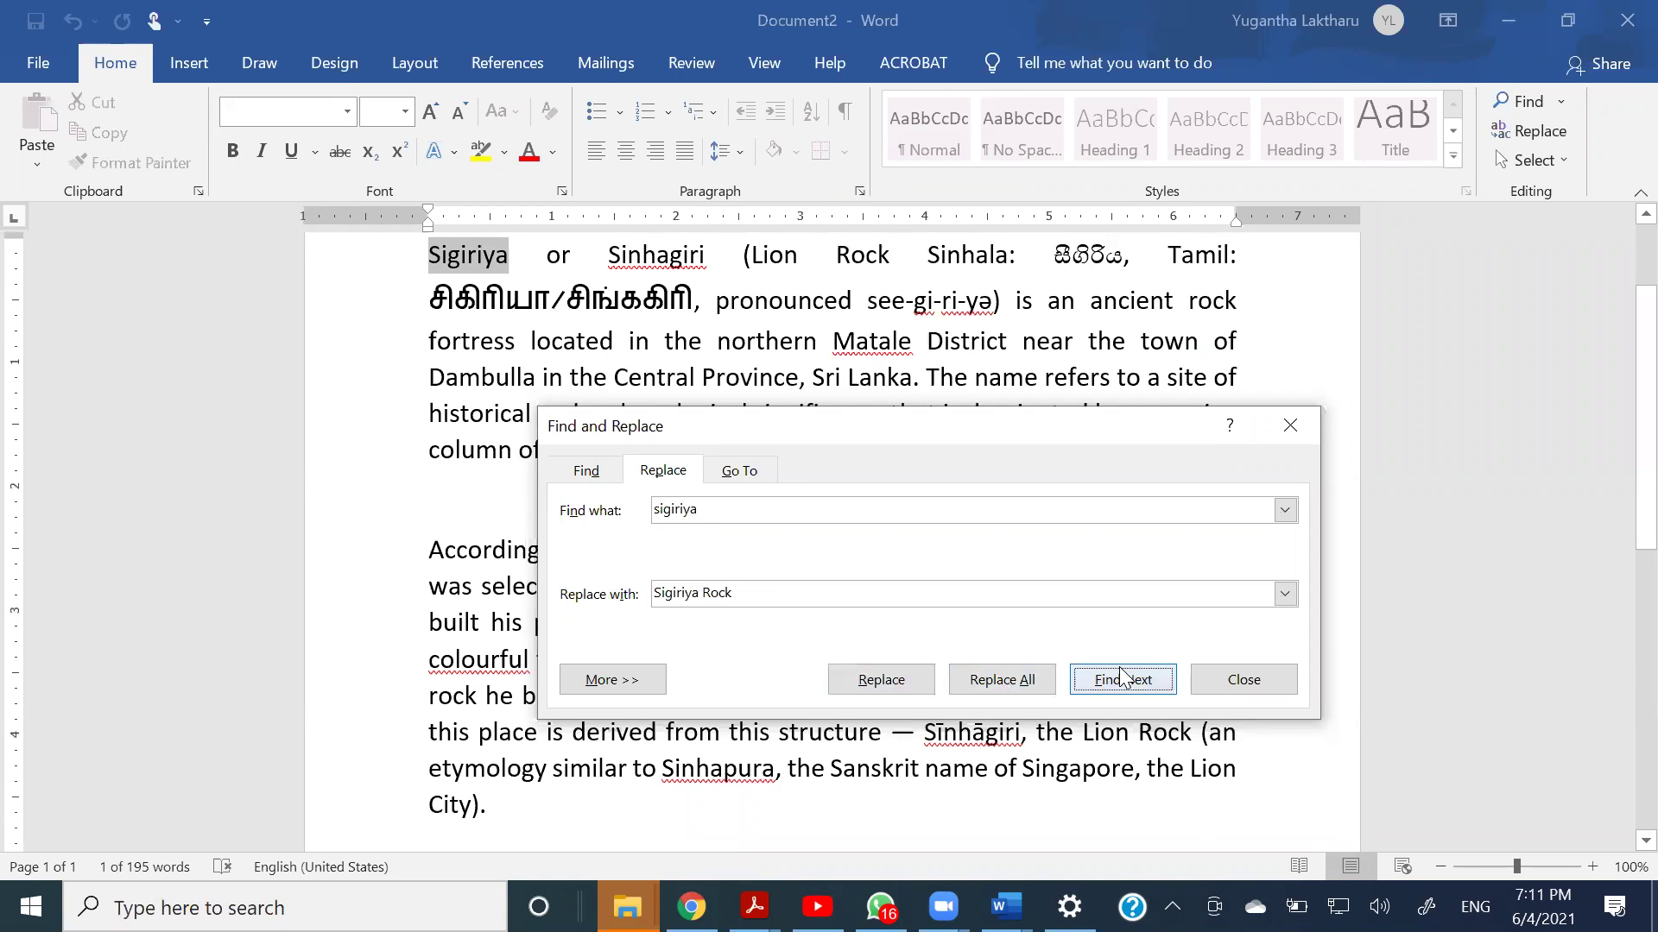
left_click(1144, 683)
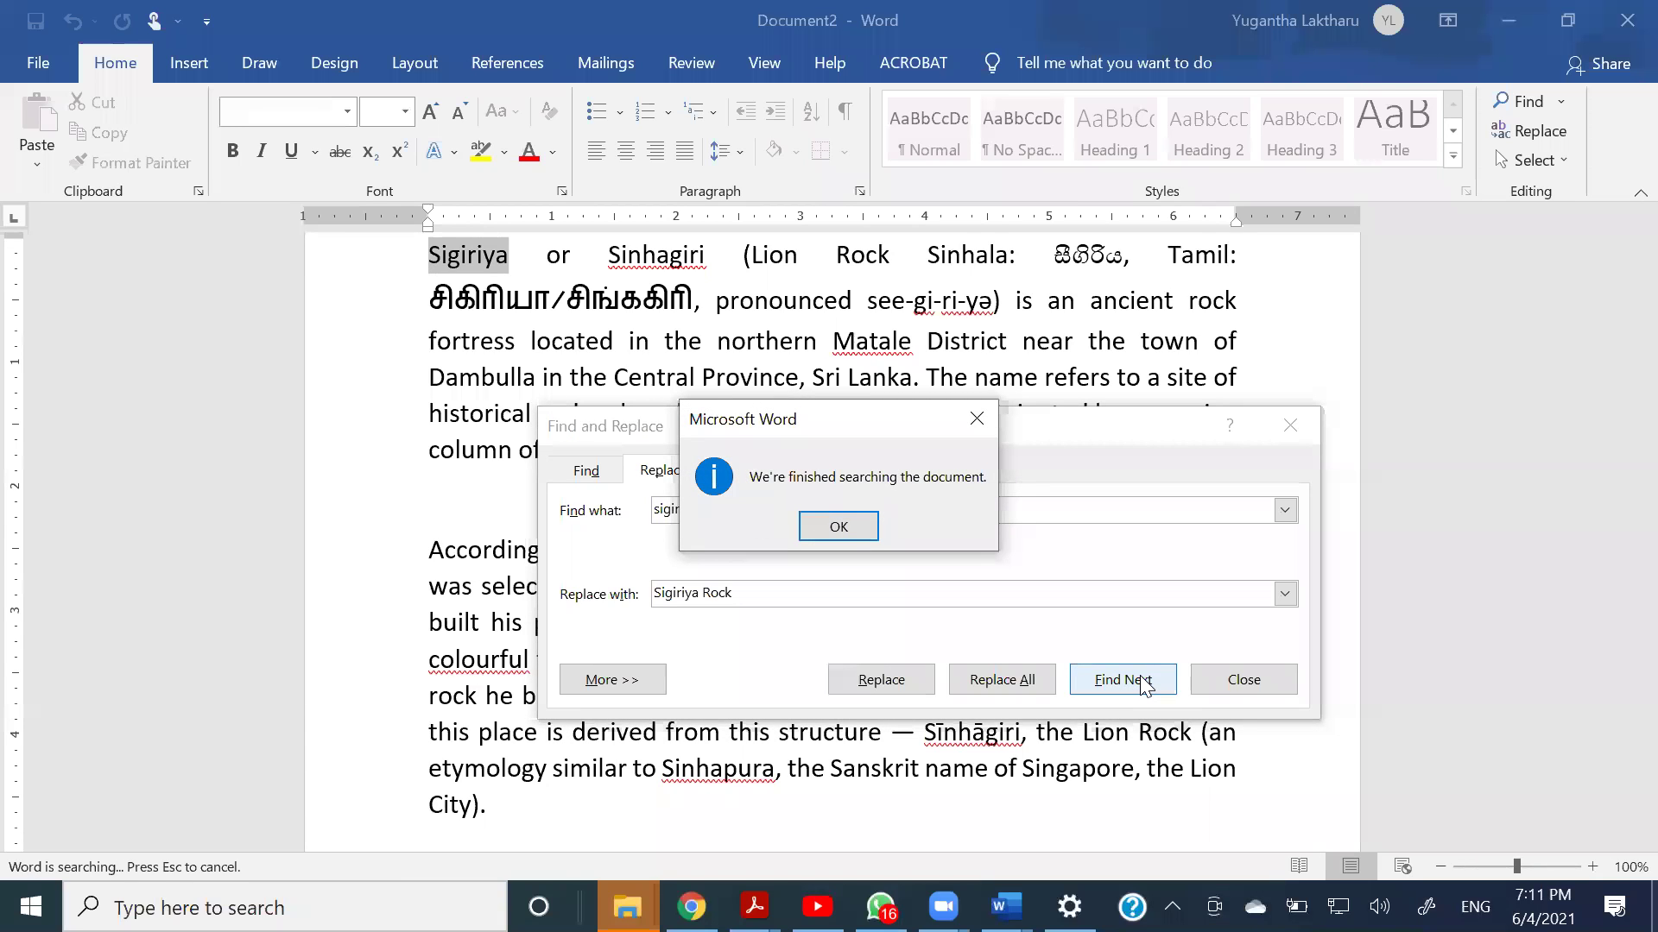
left_click(839, 527)
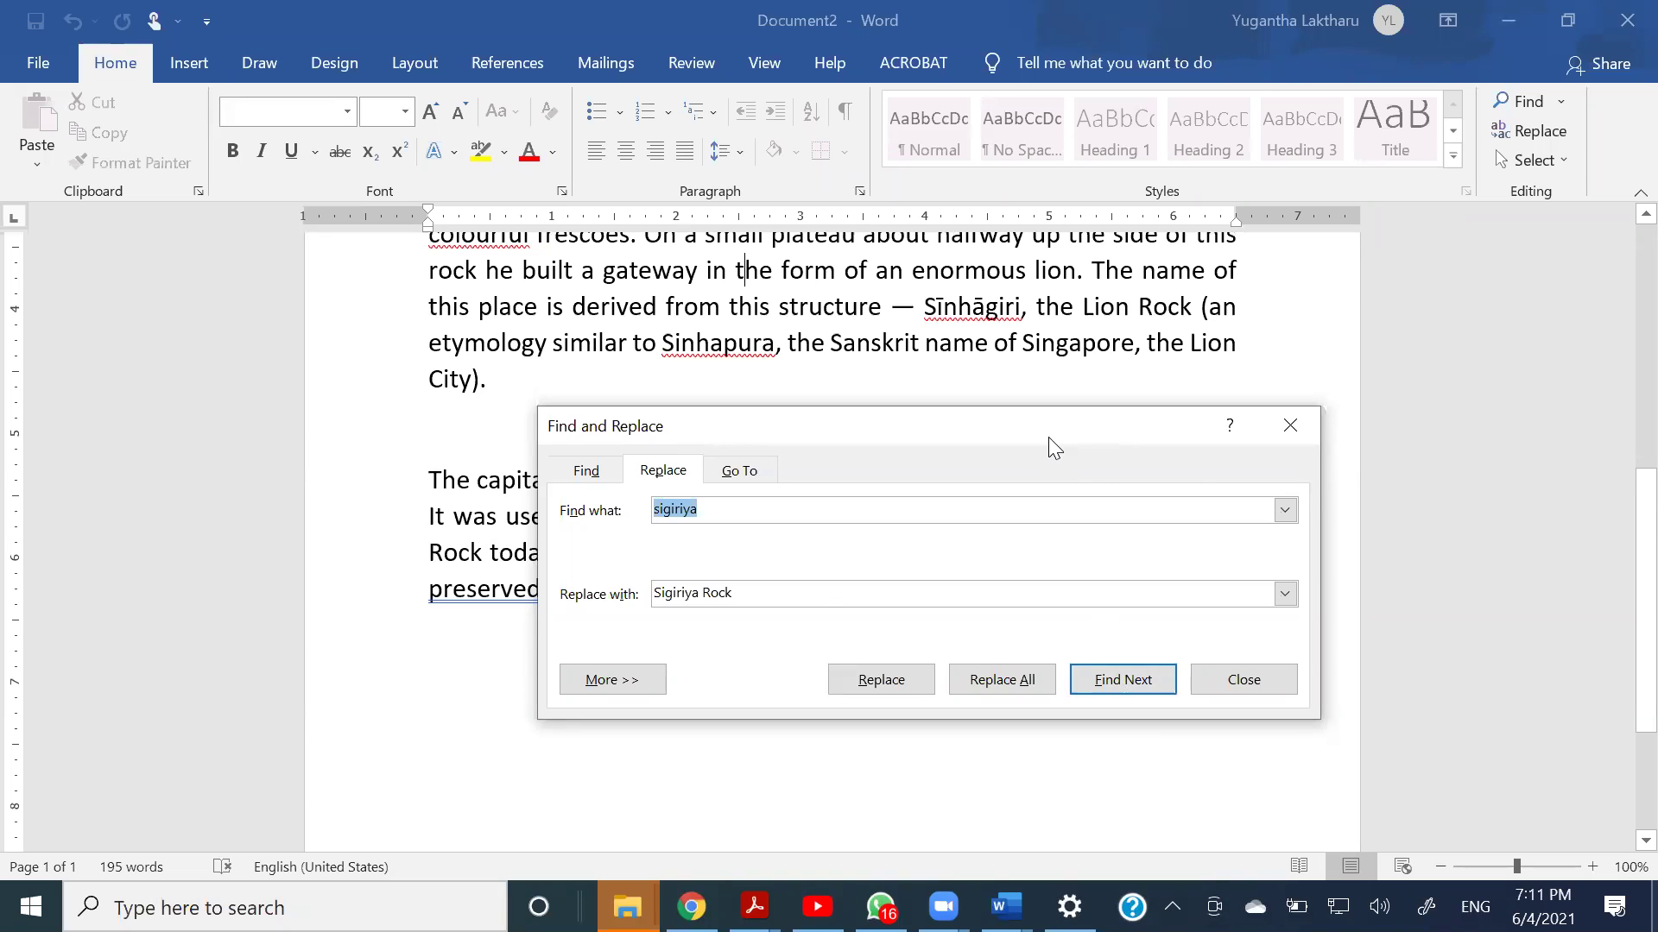
- Select the replaced words "Sigiriya Rock" in the last paragraph and compare them with the document's opening word
left_click_drag(1048, 437, 940, 678)
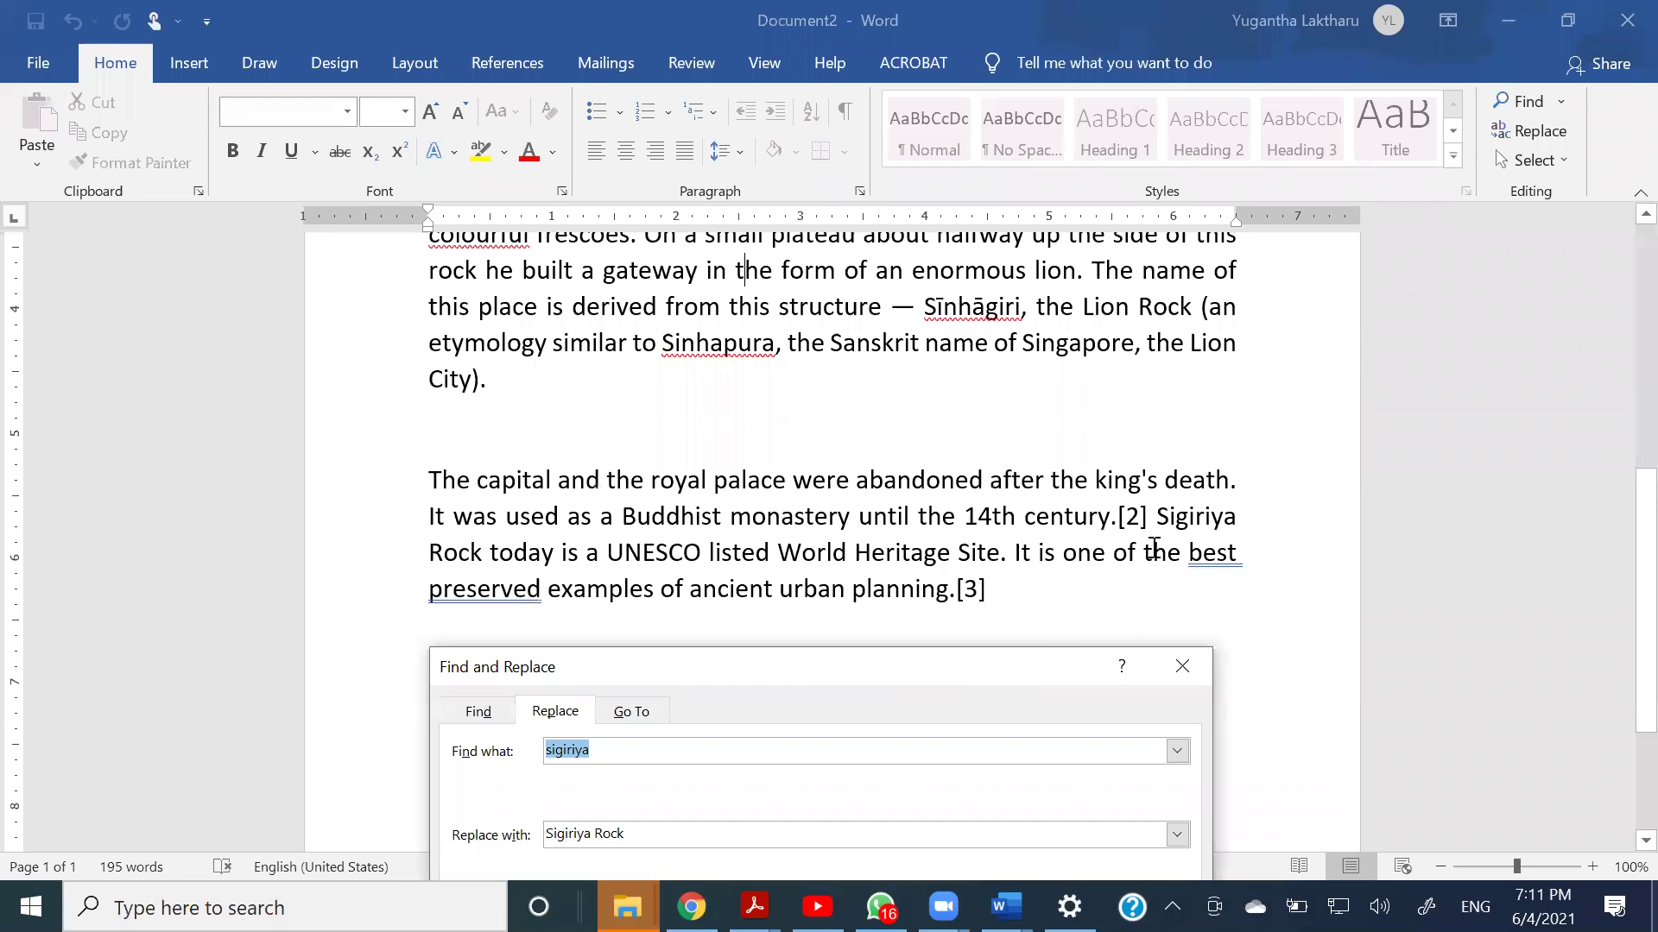
left_click(1161, 518)
left_click_drag(1161, 523, 477, 550)
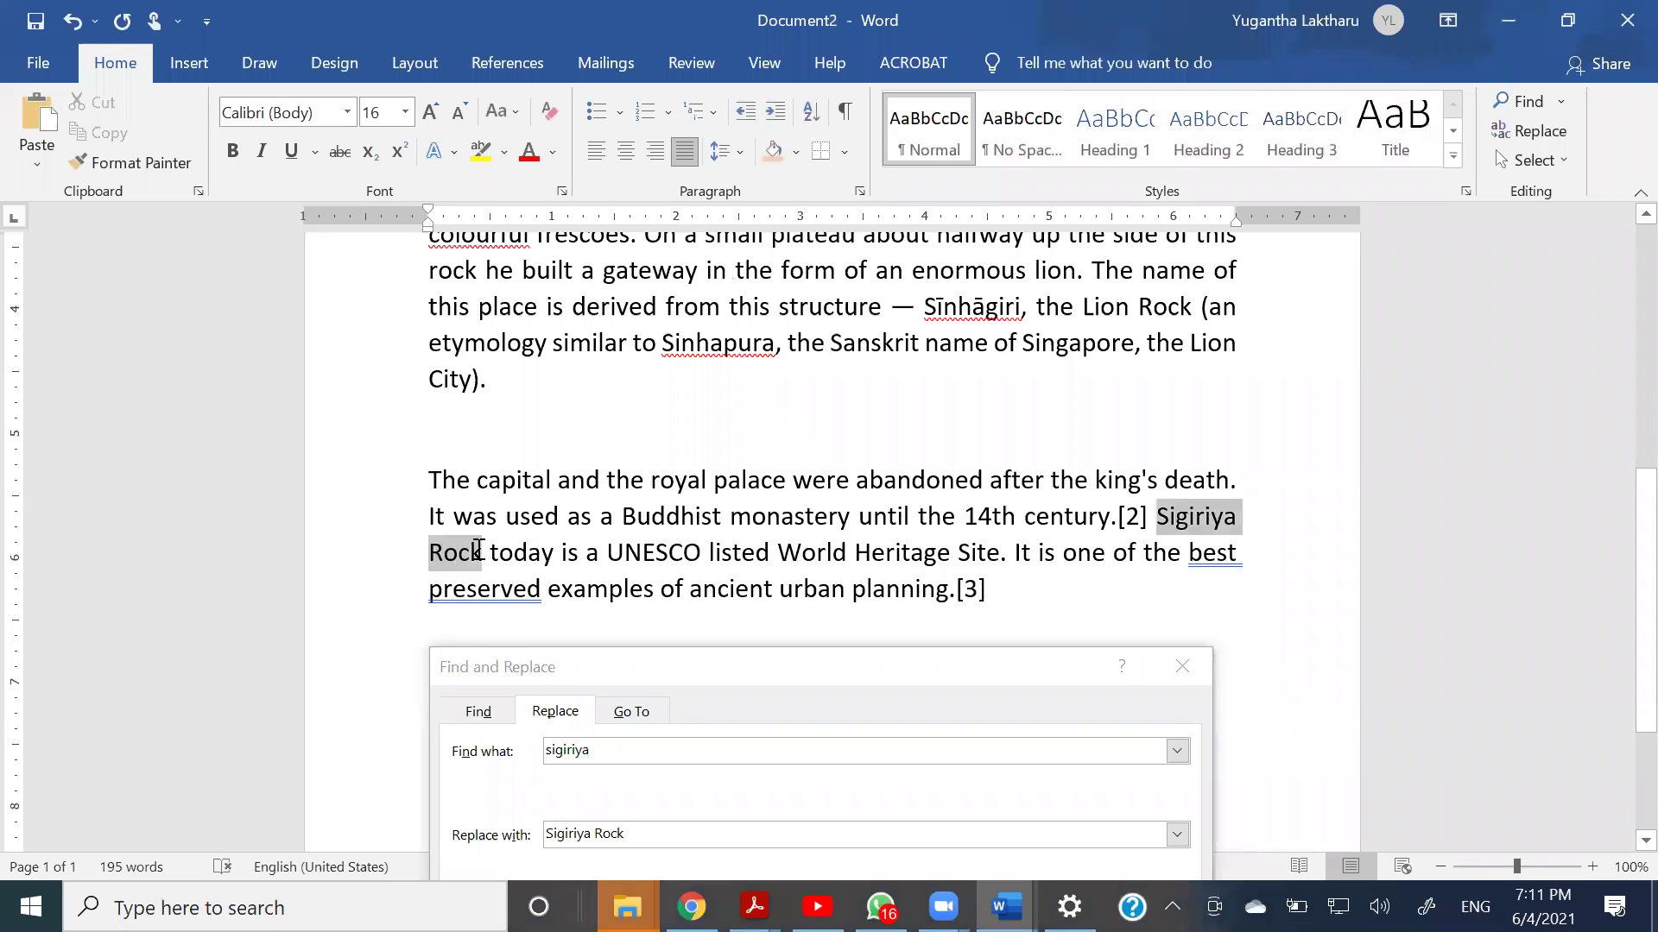
scroll(671, 484, "up", 5)
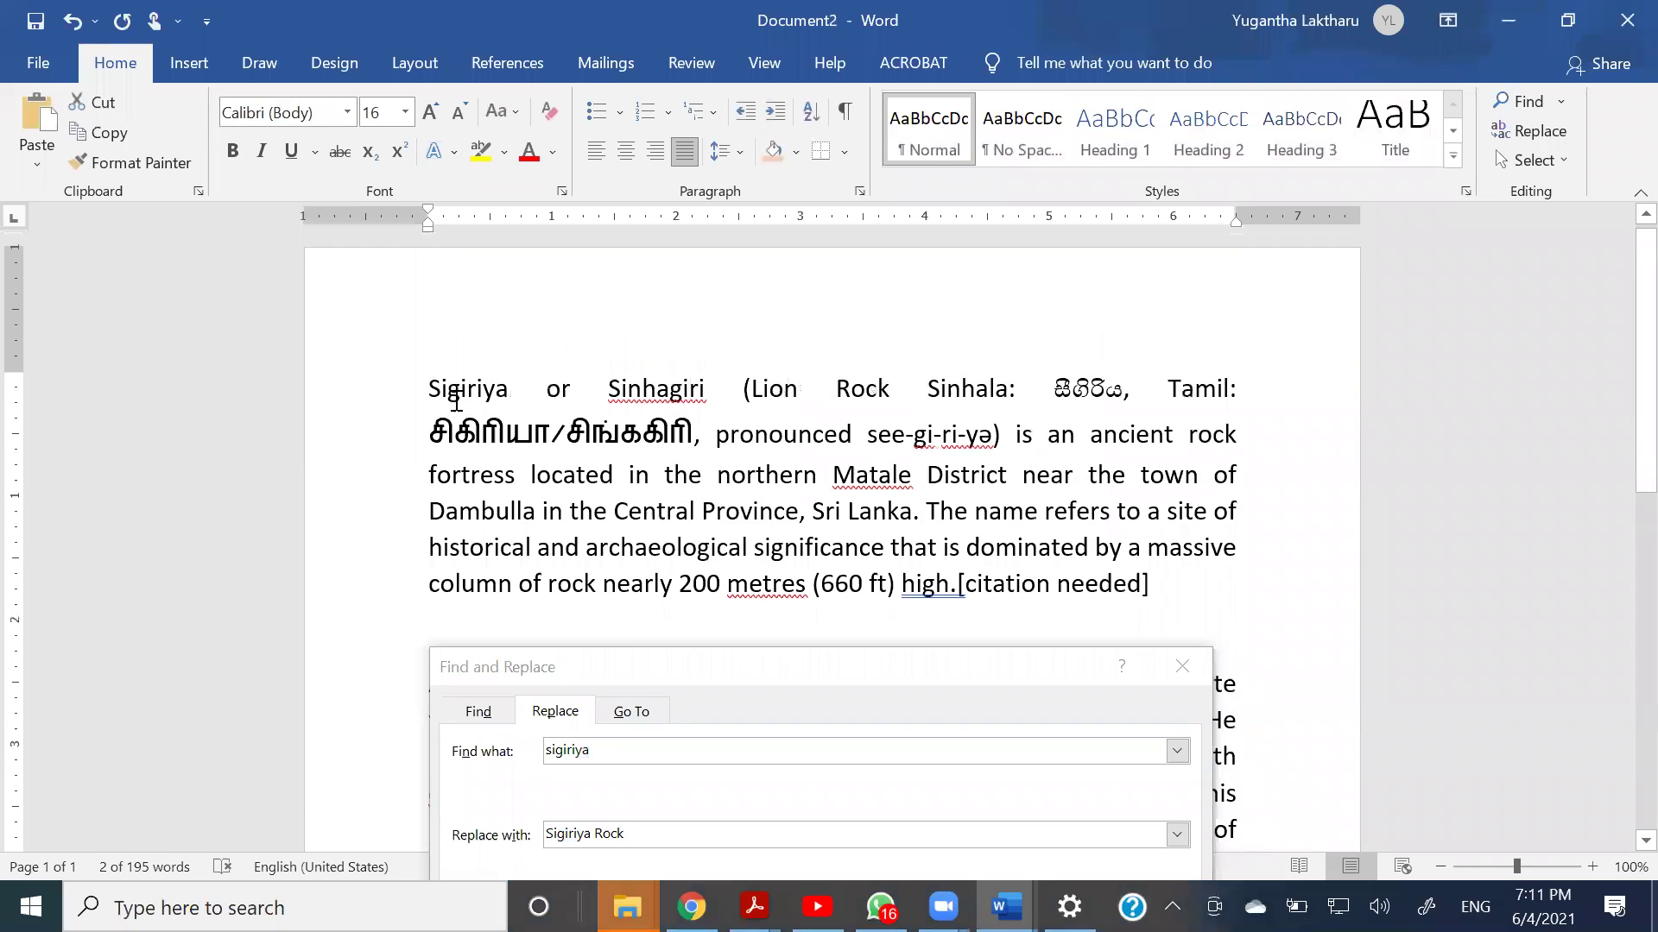
- Select the document's opening word "Sigiriya" and look over the replaced words in the last paragraph
left_click_drag(430, 389, 513, 391)
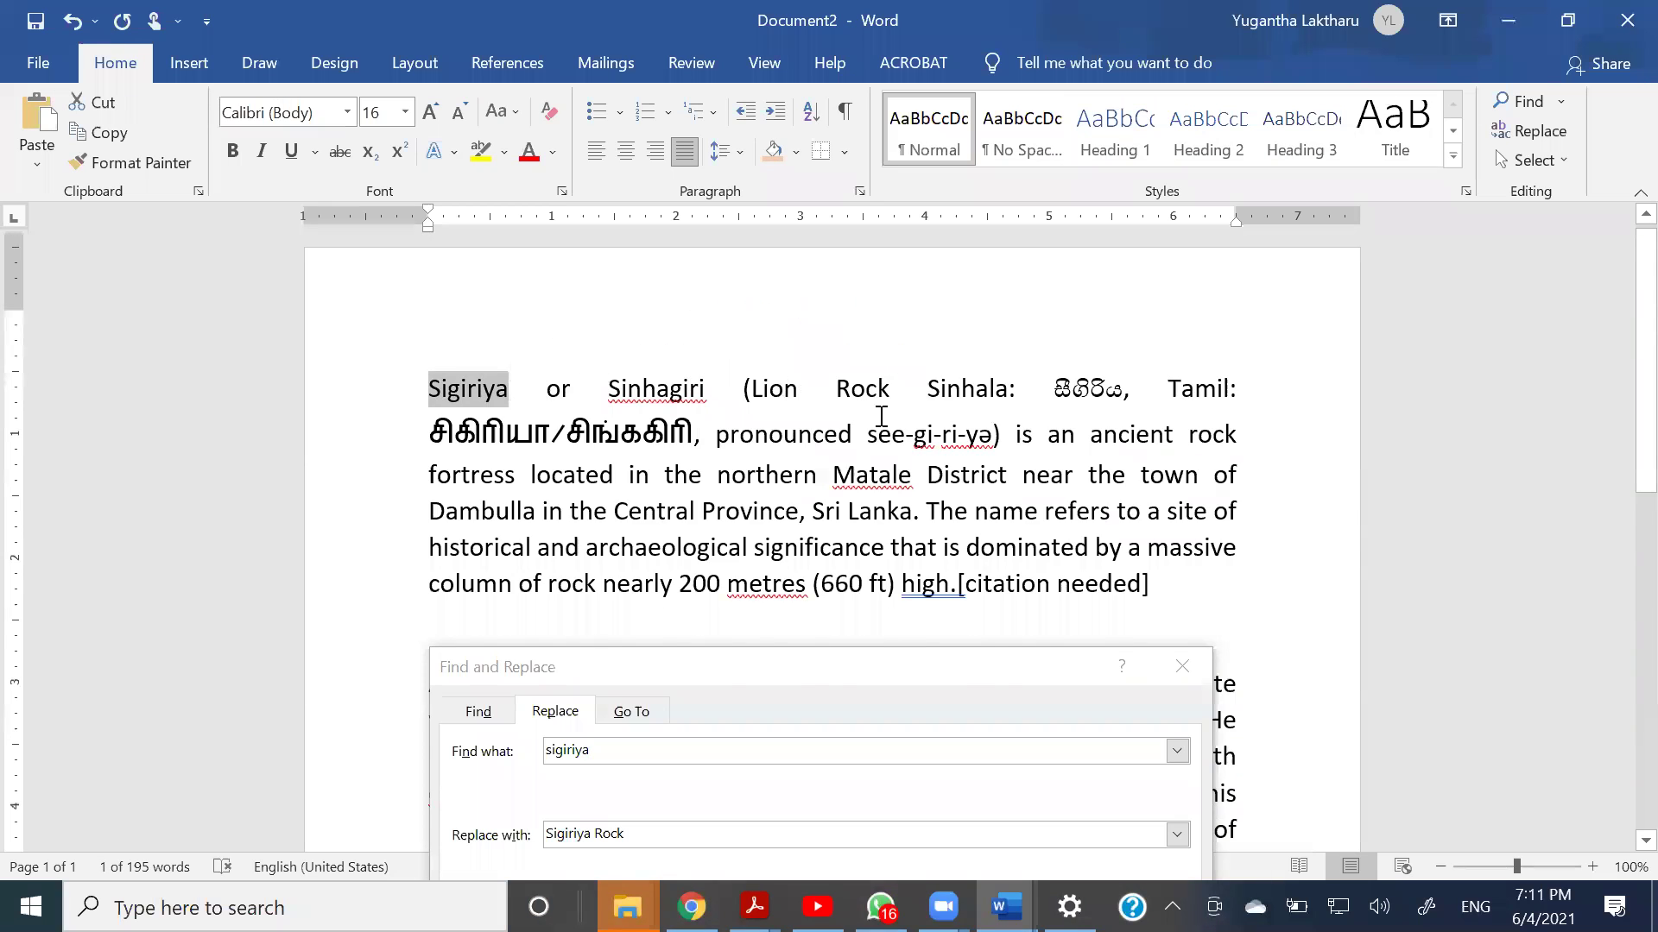
scroll(881, 416, "down", 10)
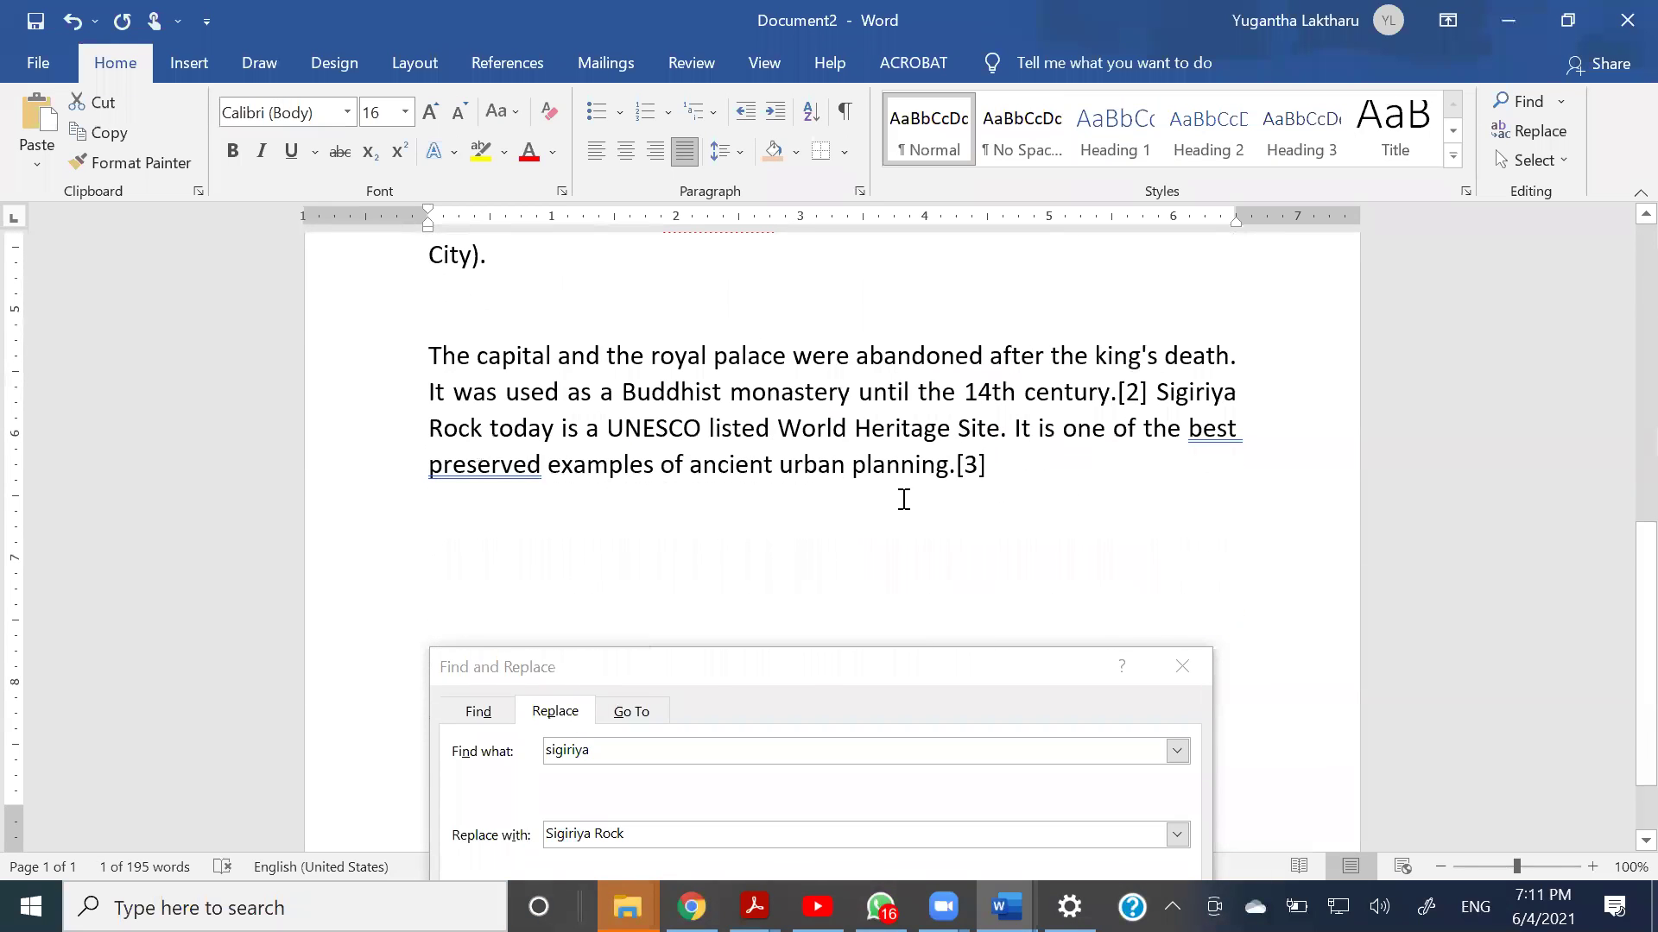
left_click_drag(966, 667, 1001, 457)
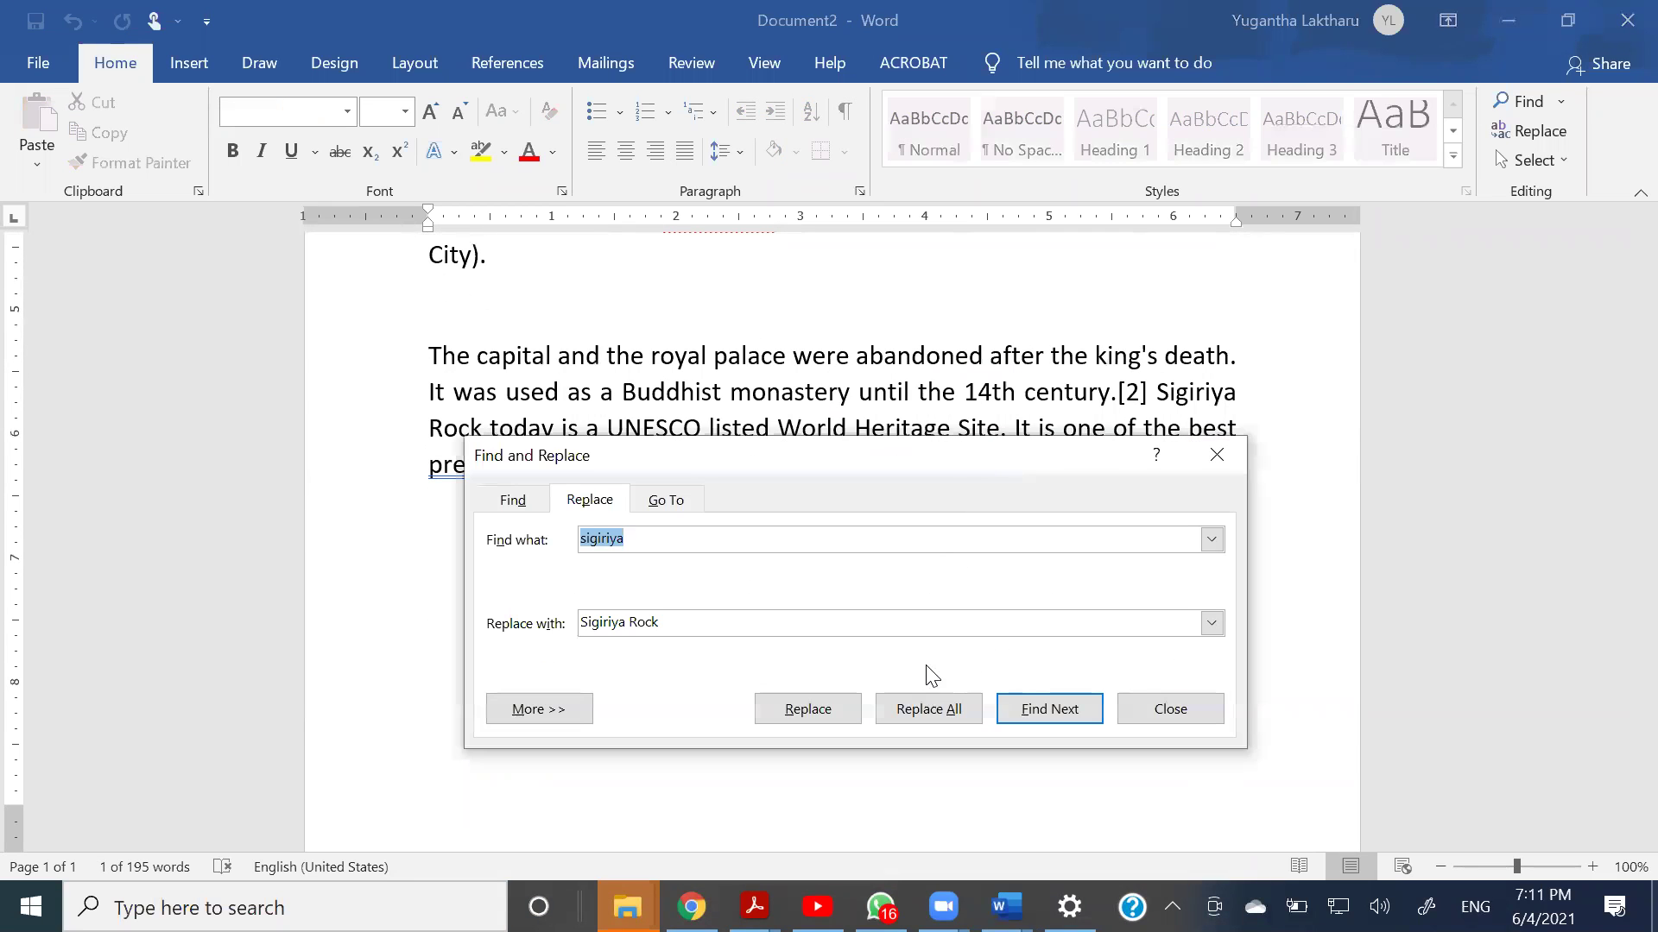
- Undo the replacement in the last paragraph and place the cursor before the document's opening word
left_click(1210, 458)
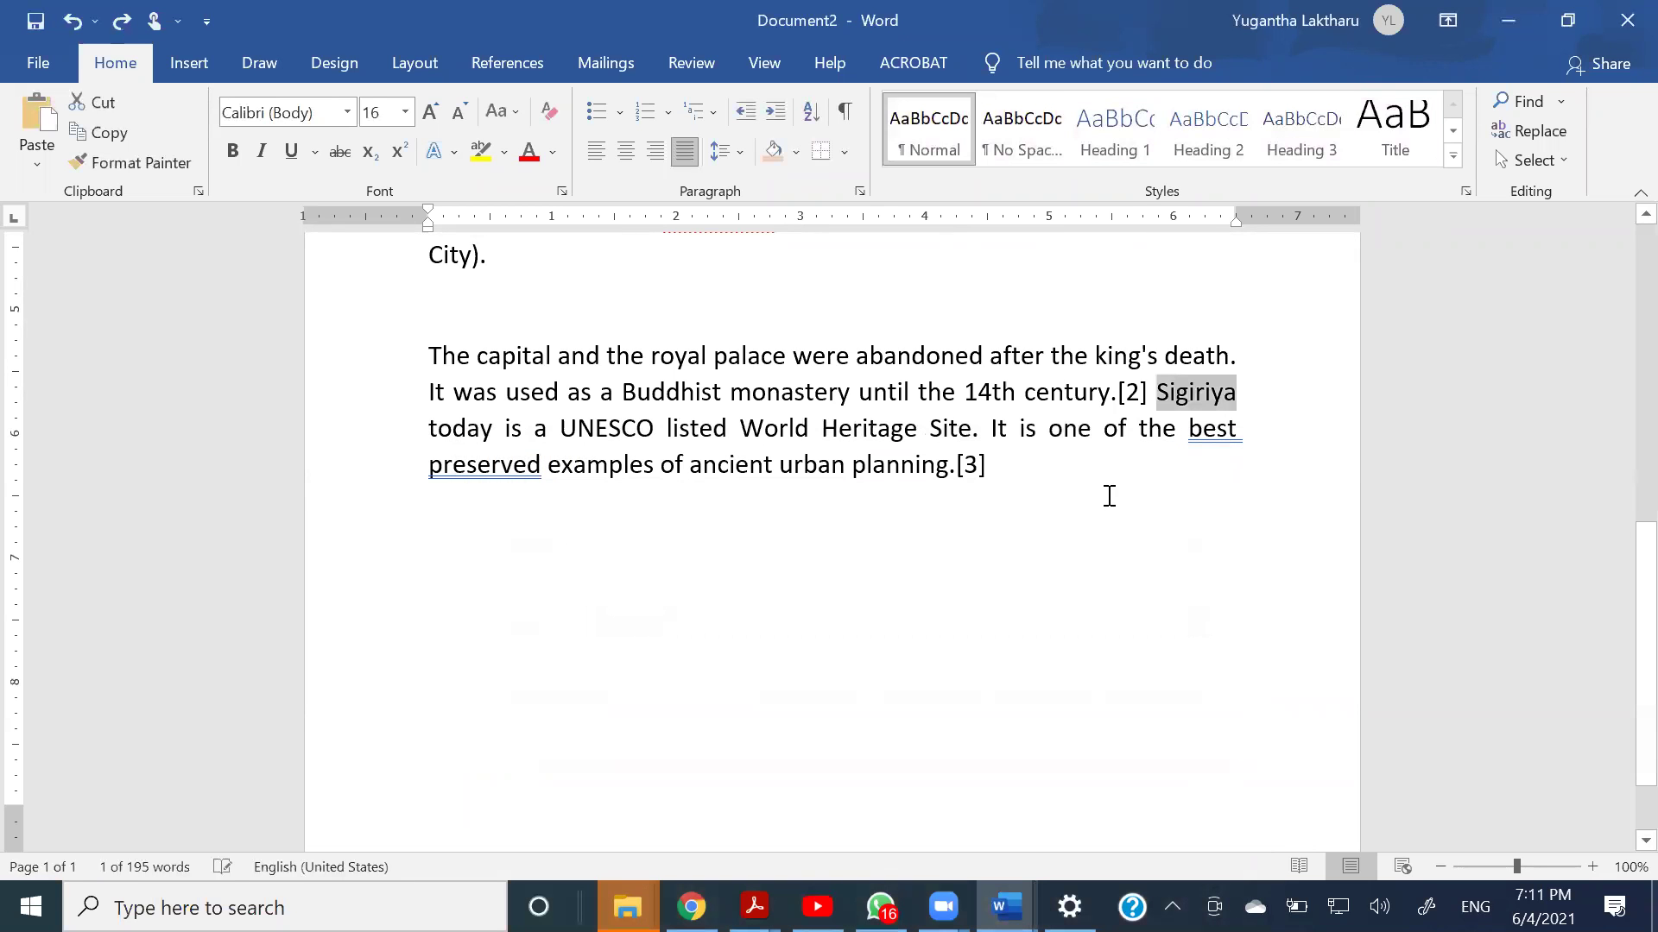
scroll(1095, 618, "up", 8)
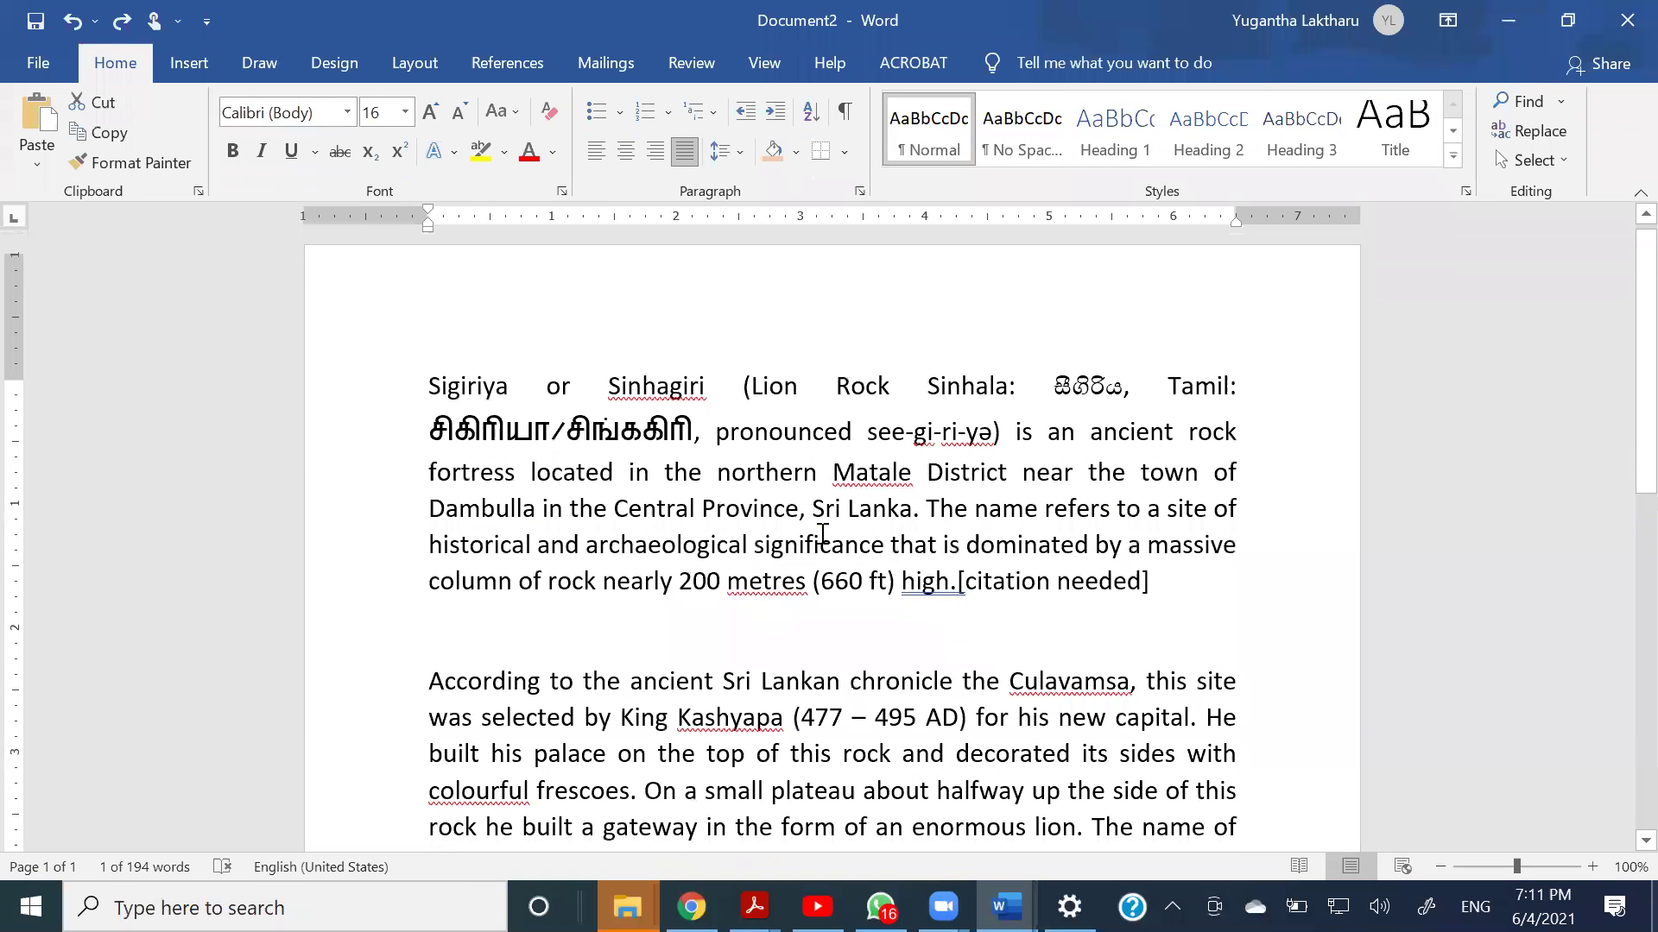
left_click(431, 395)
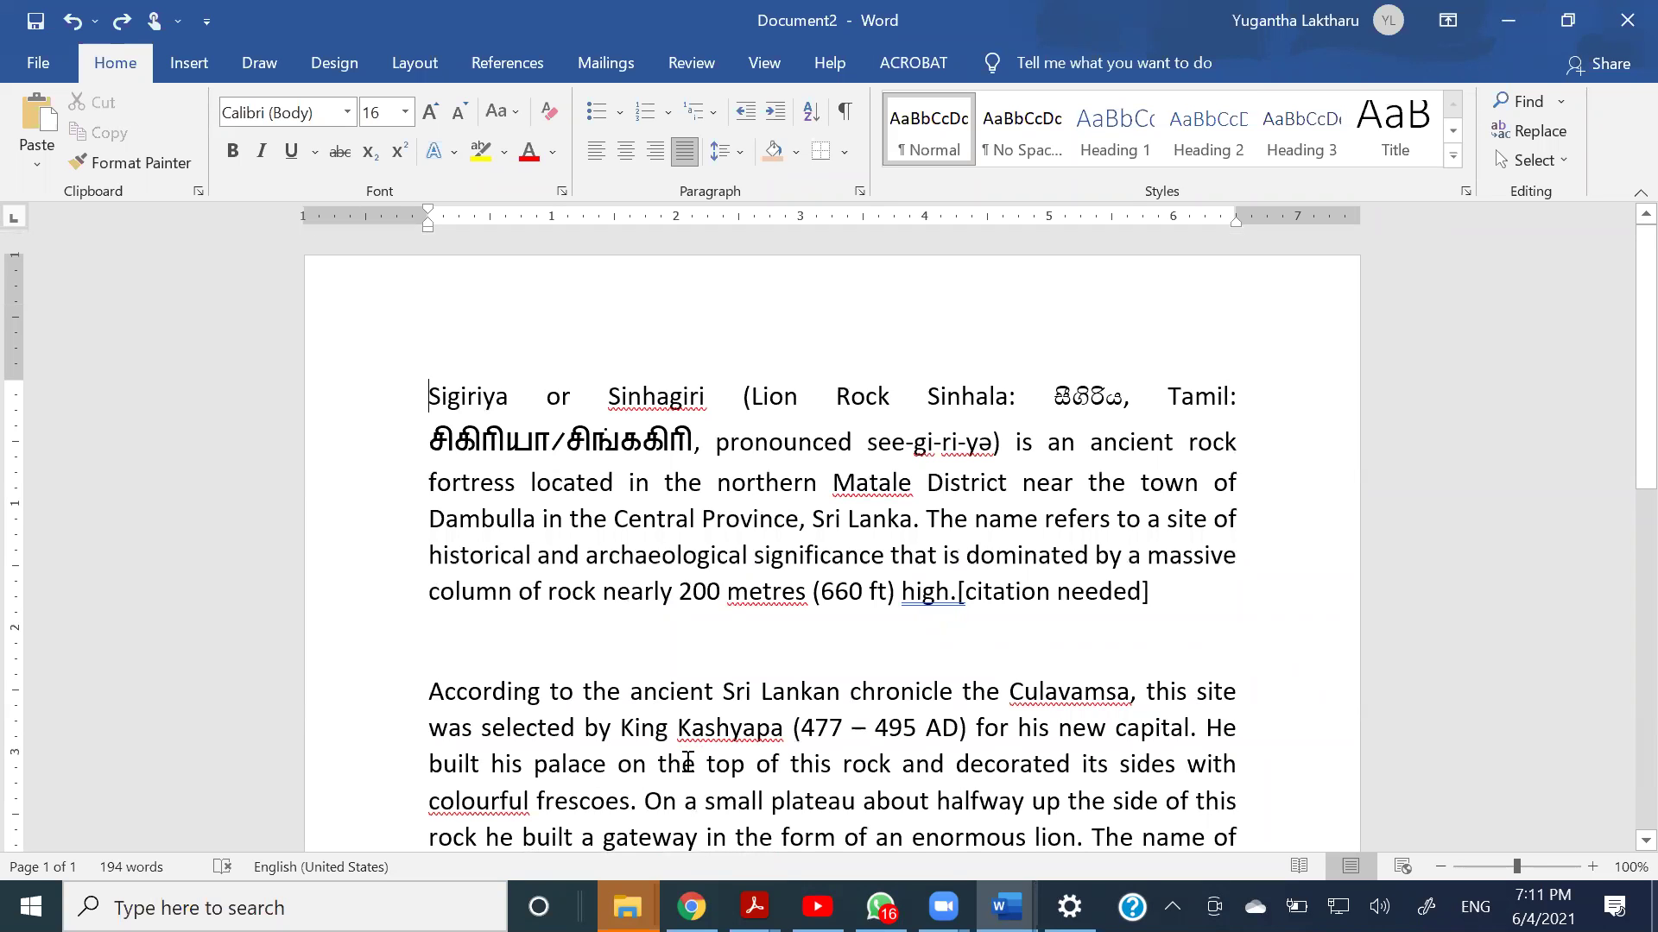
- Find the opening "Sigiriya" and replace it with "Sigiriya Rock", moving on to the next match
left_click(1561, 131)
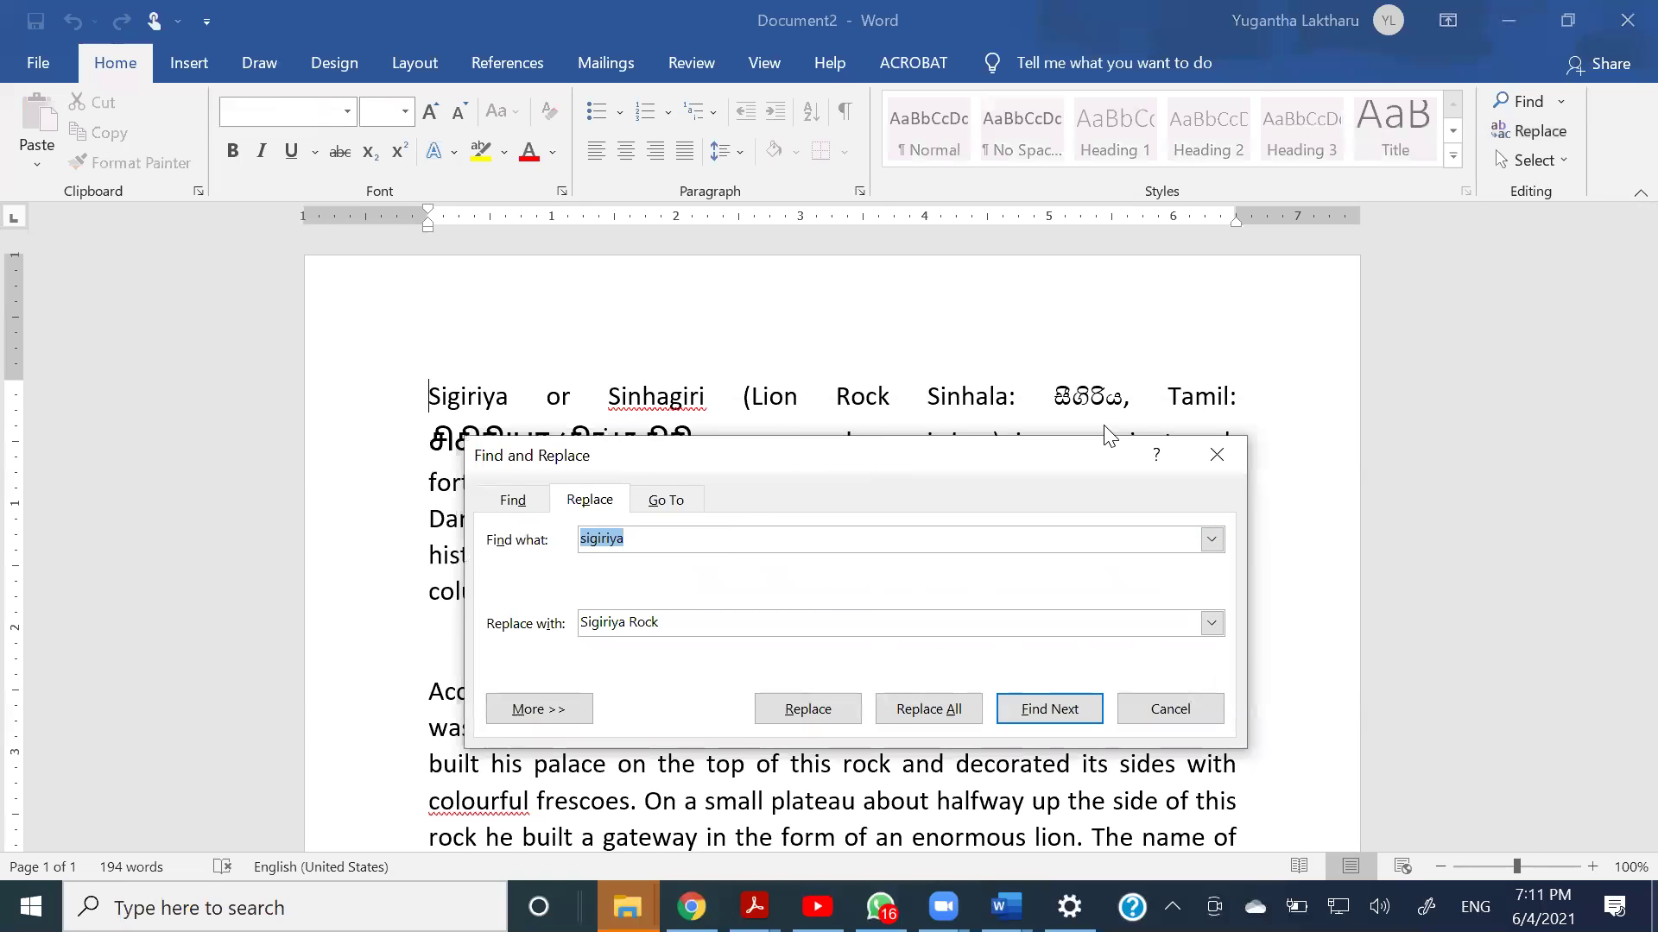
left_click_drag(1105, 442, 1513, 312)
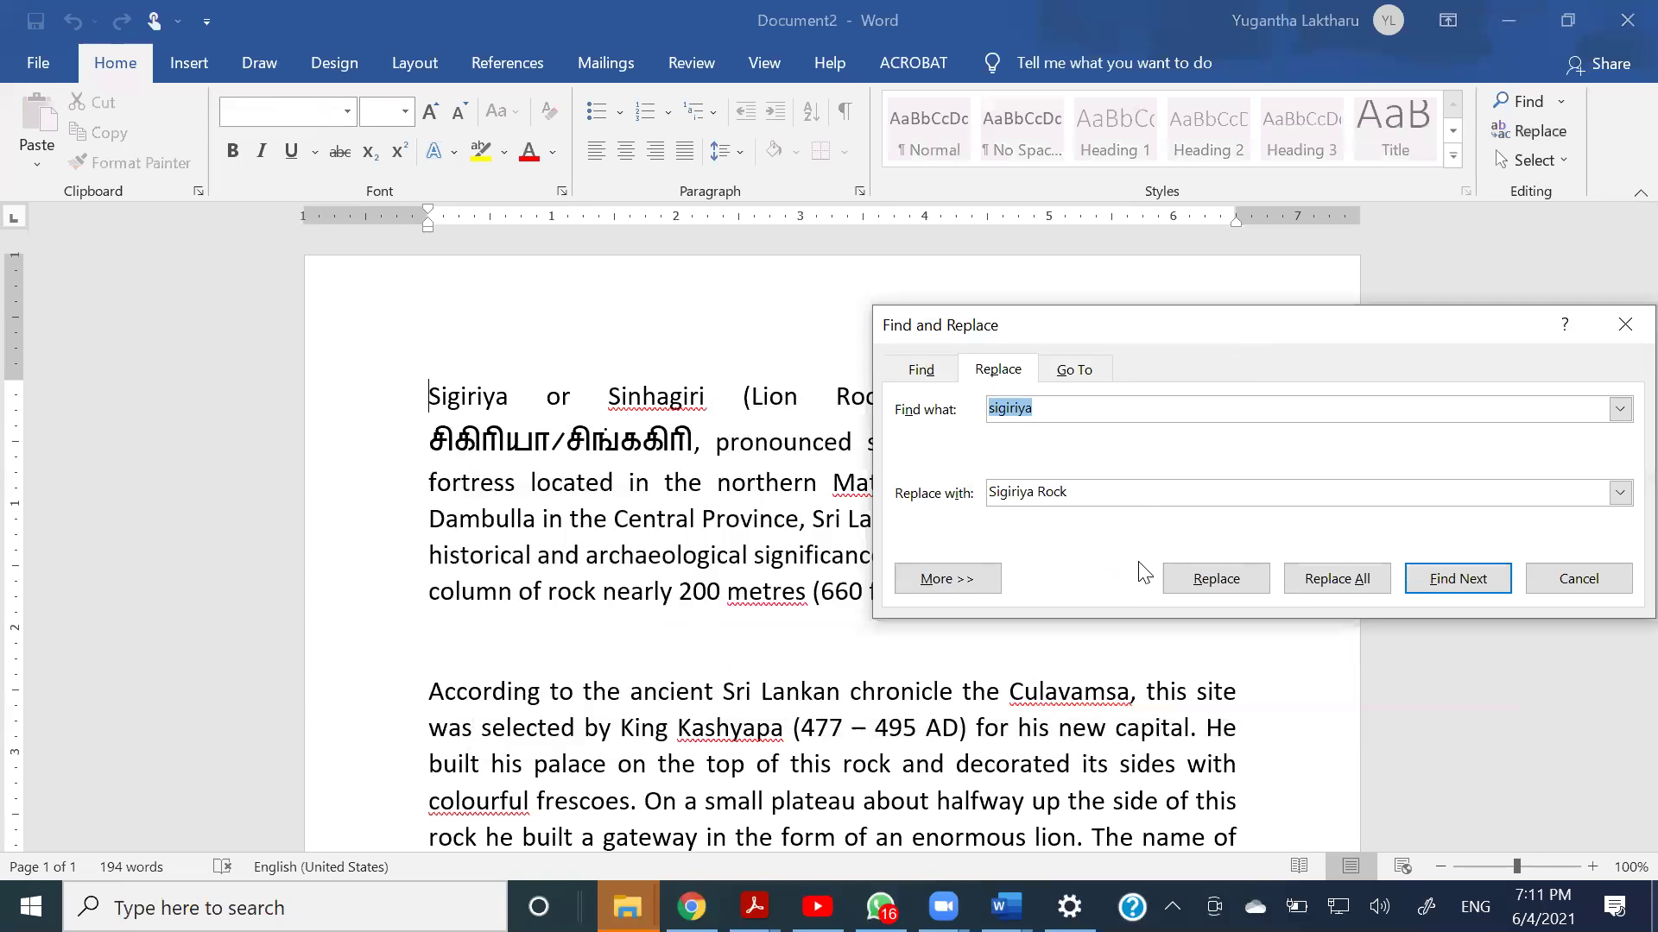
left_click(1232, 591)
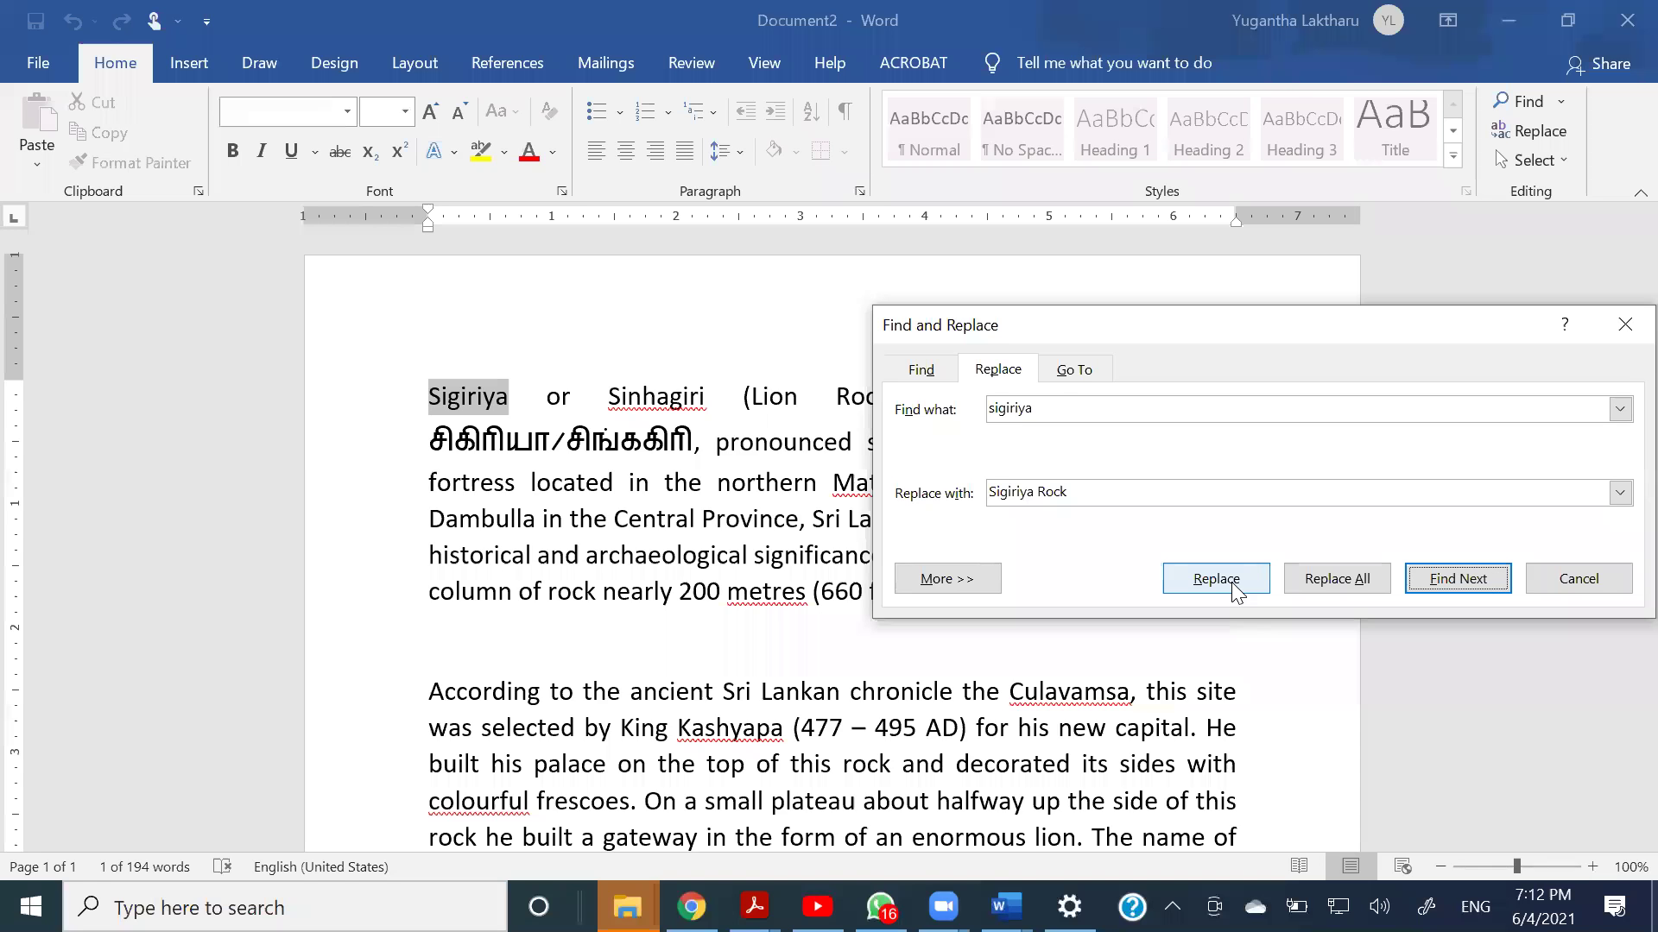
left_click(1216, 578)
left_click_drag(1281, 355, 1274, 354)
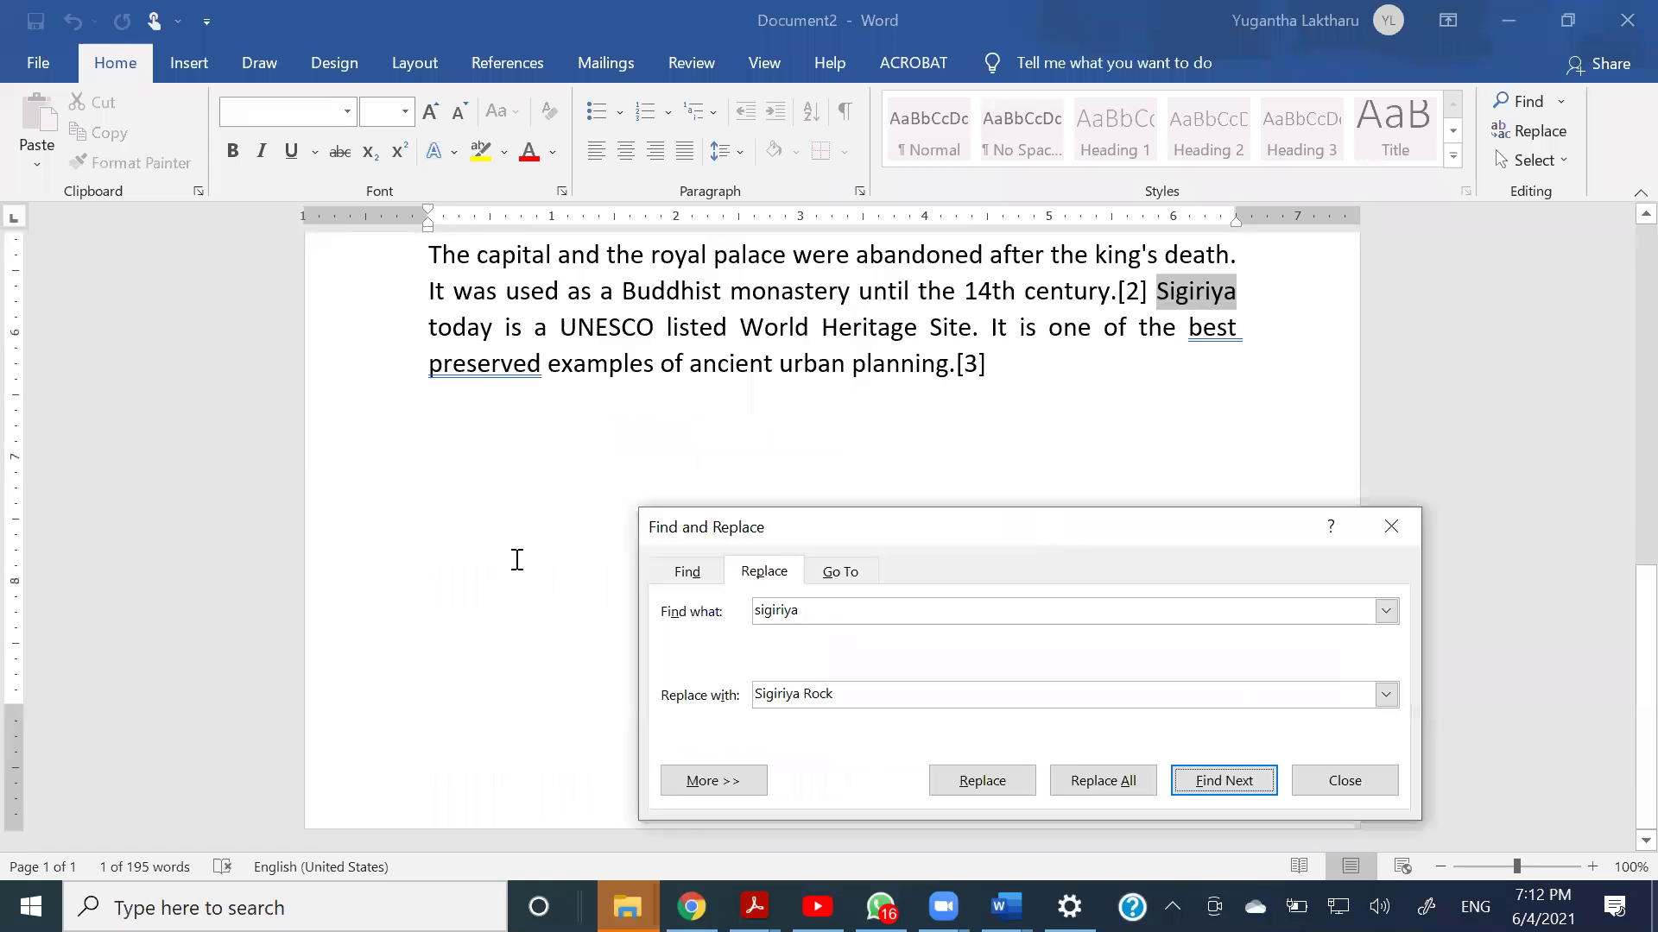
scroll(517, 560, "up", 10)
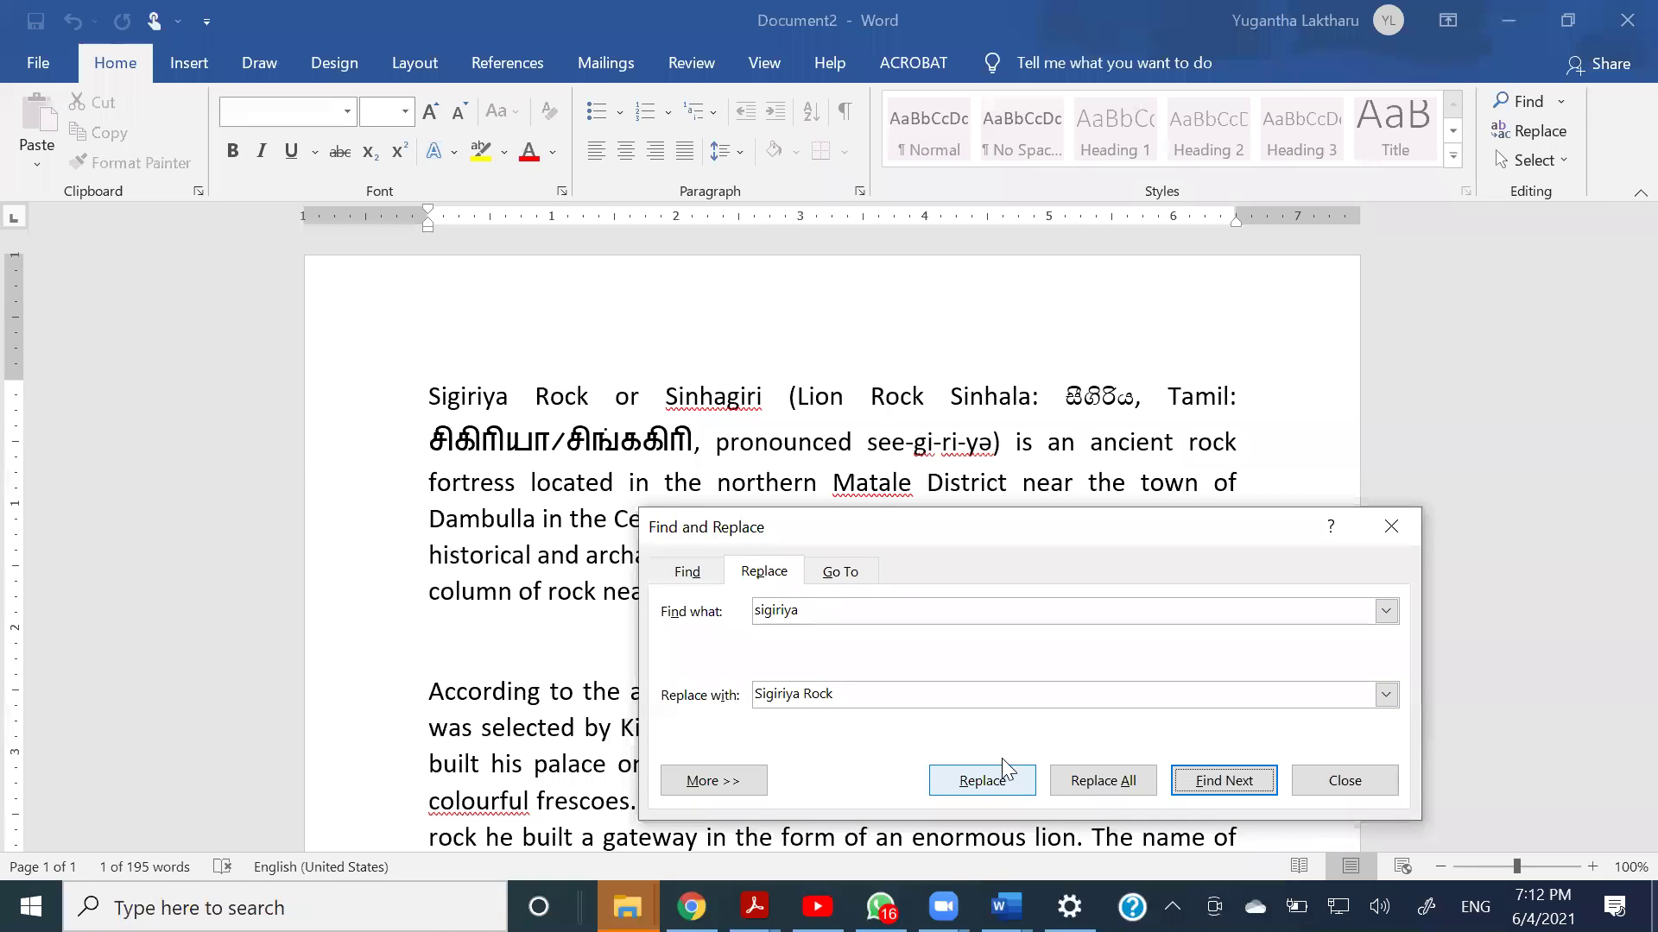
- Replace the "Sigiriya" match in the last paragraph with "Sigiriya Rock" and finish the search
left_click(981, 780)
scroll(551, 465, "down", 5)
scroll(551, 464, "down", 3)
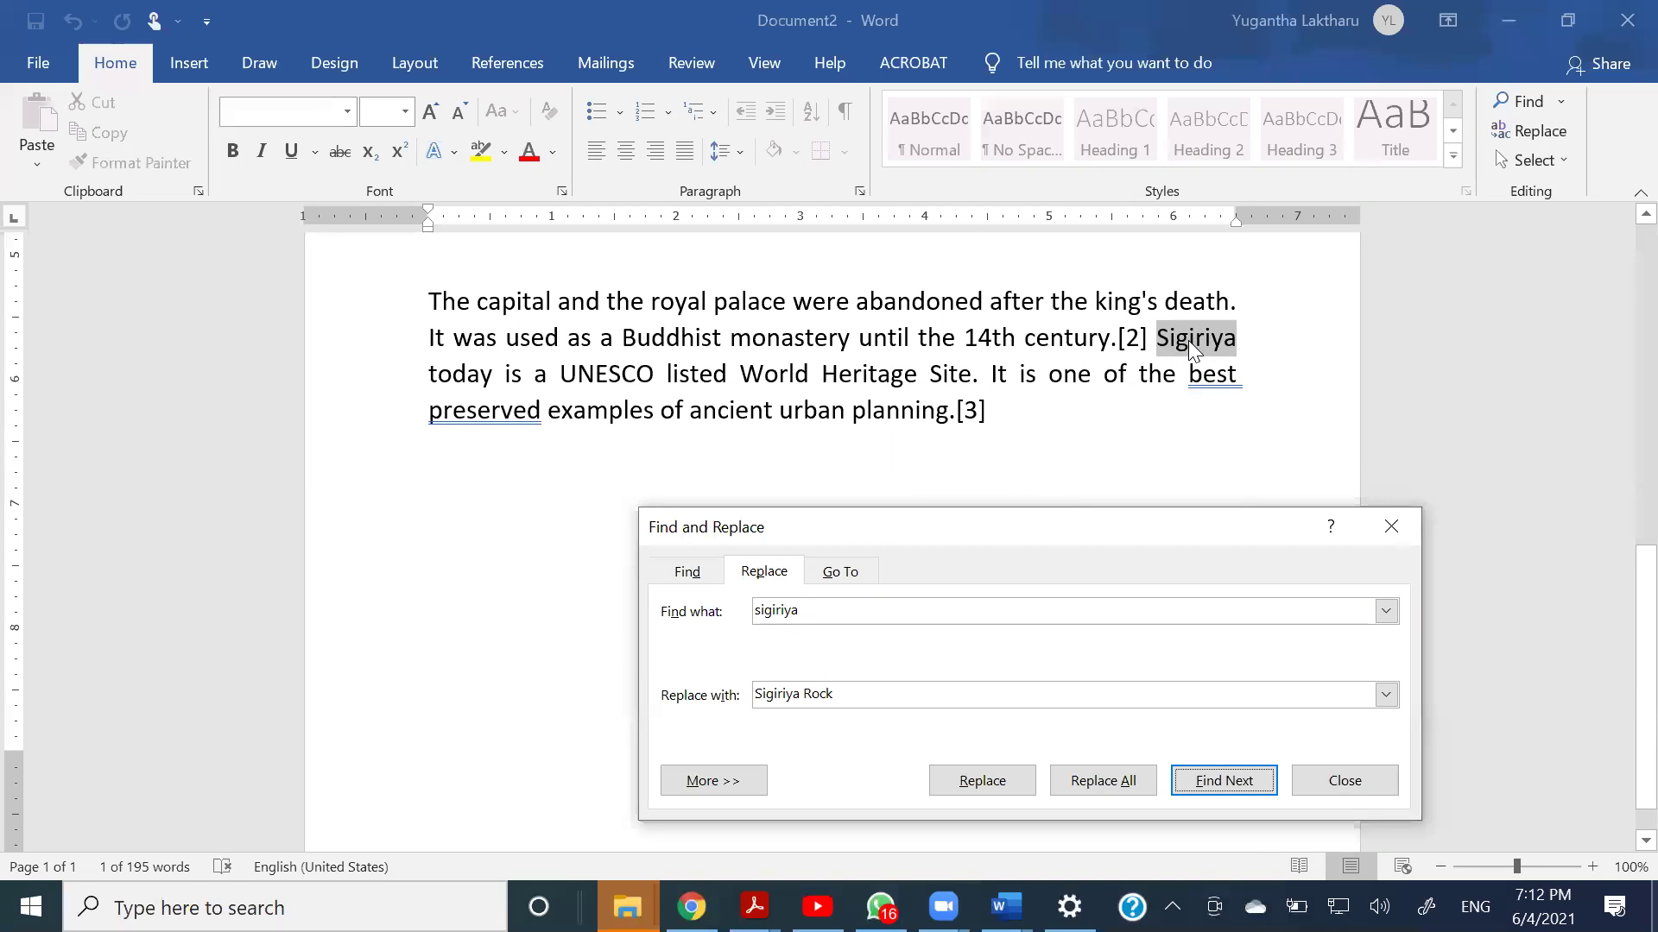
left_click(991, 787)
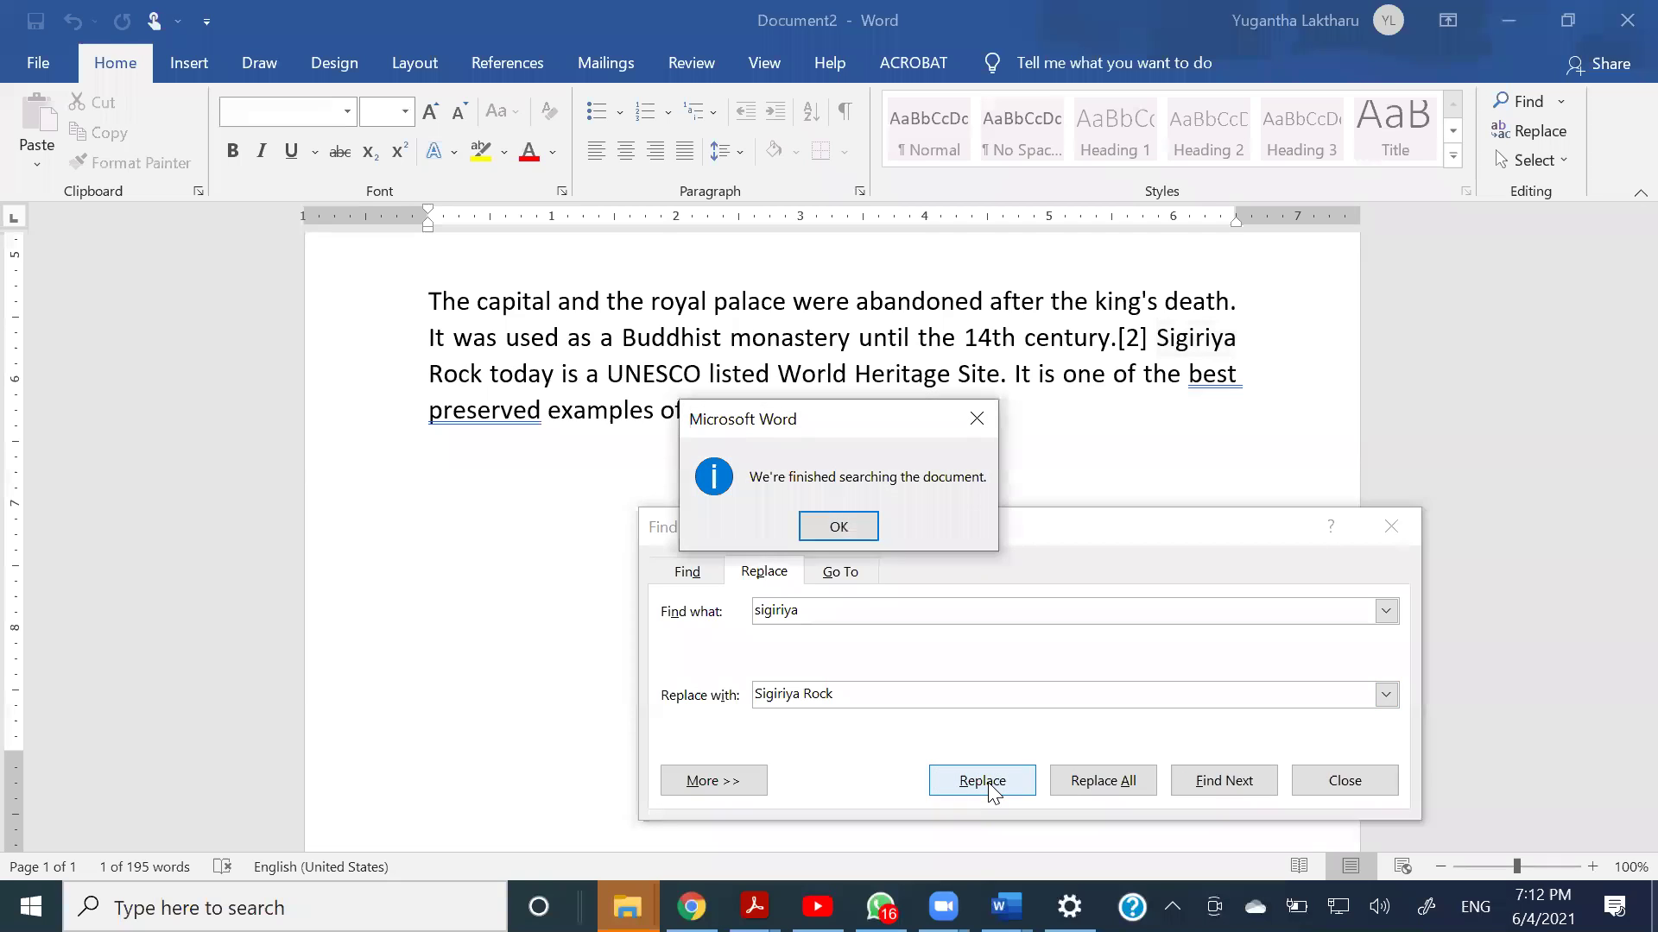
left_click(838, 526)
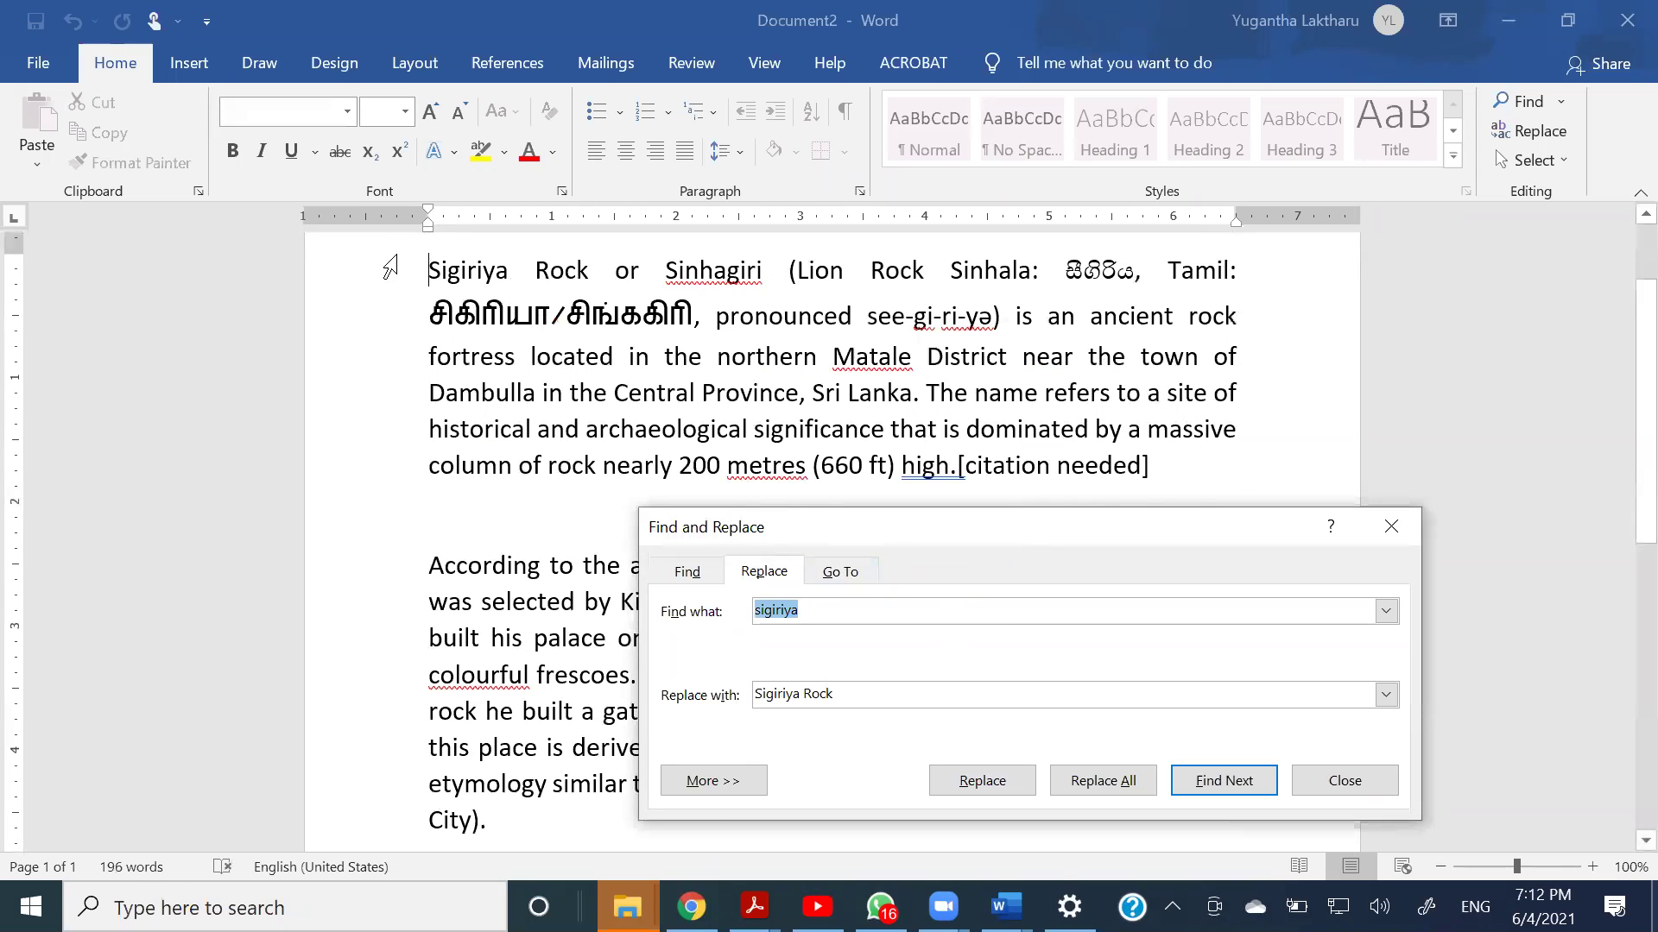
- Select the replaced words "Sigiriya Rock" in the first and last paragraphs to check both replacements
left_click(432, 270)
left_click(590, 271)
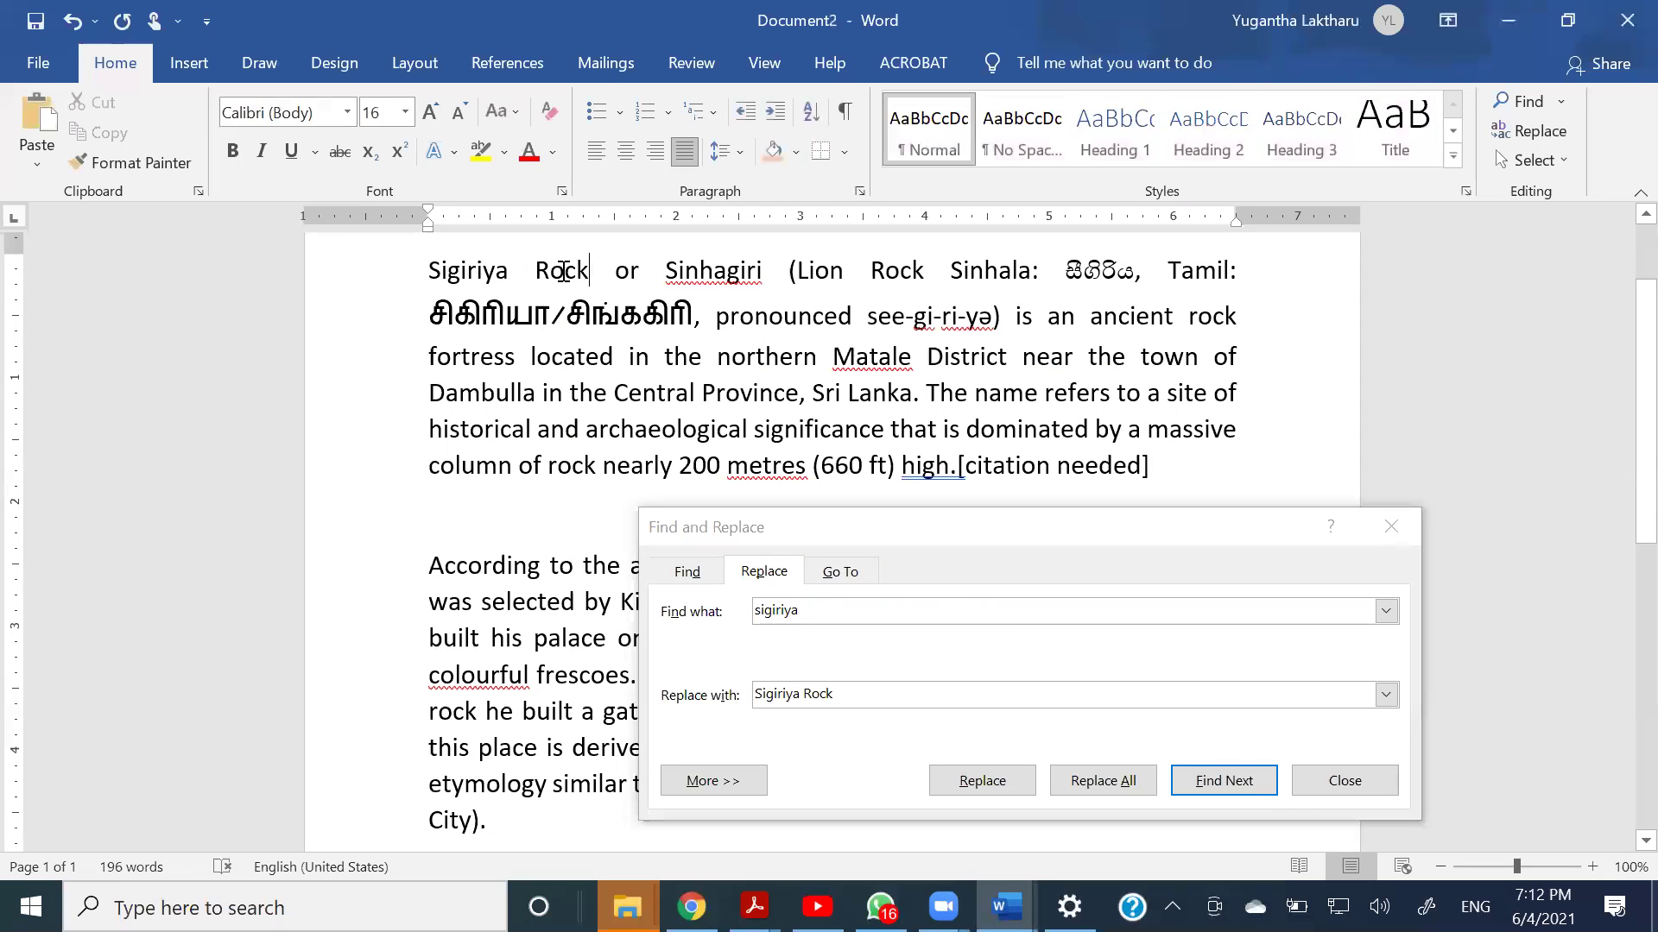
left_click_drag(562, 271, 417, 267)
scroll(1290, 355, "down", 5)
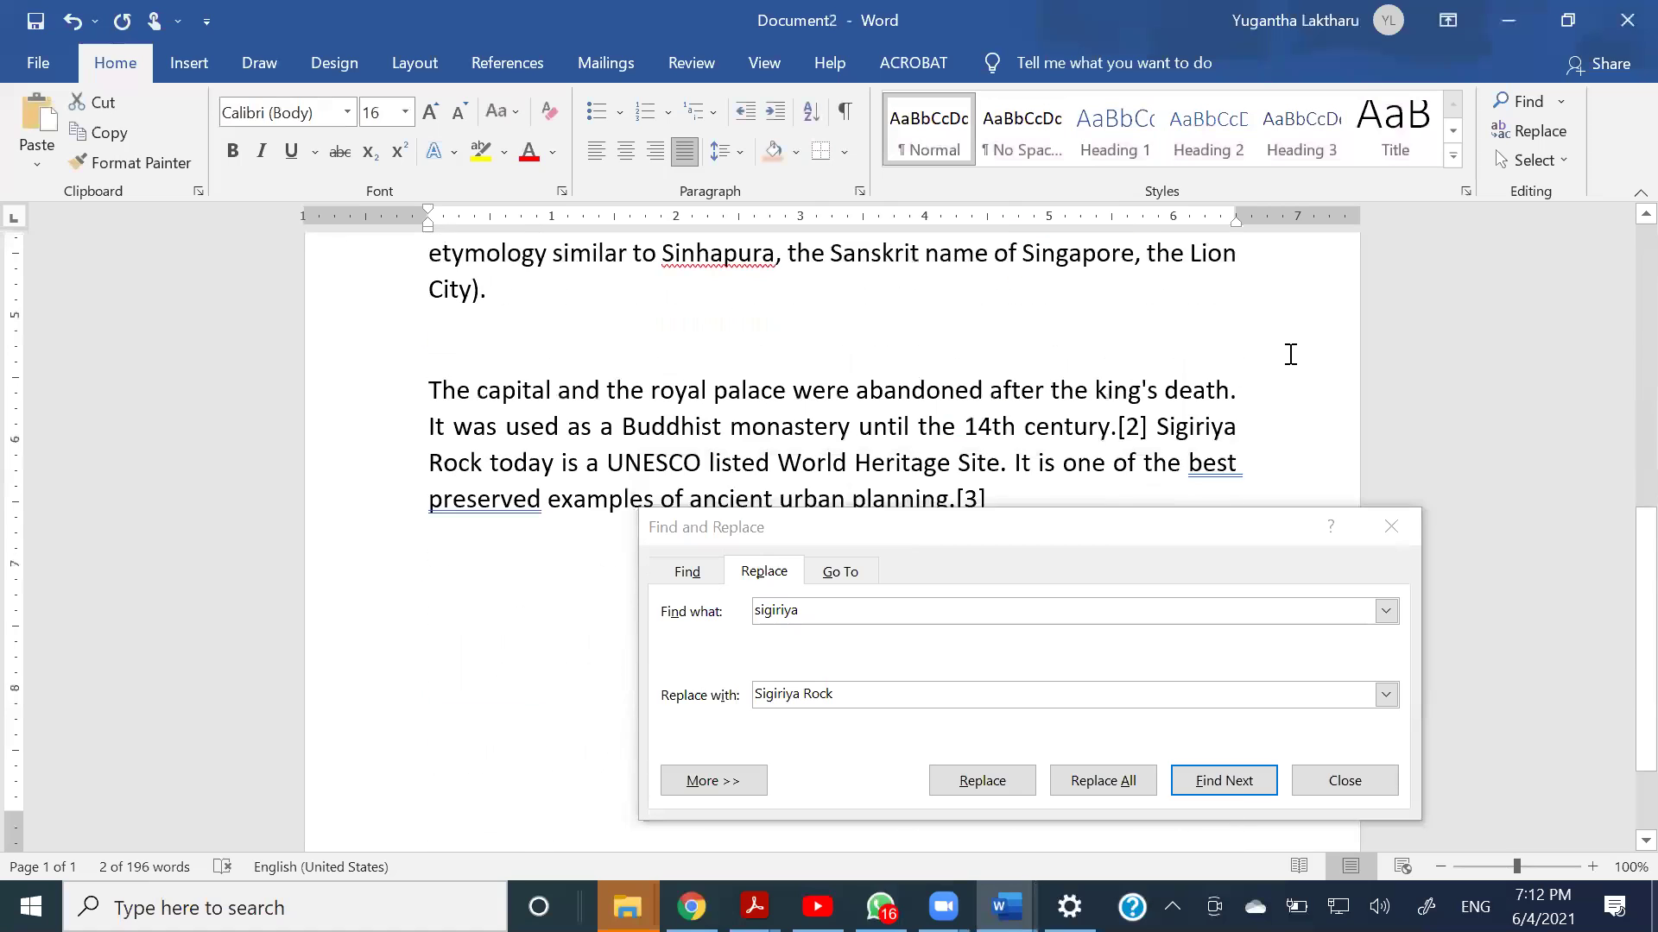
left_click_drag(1141, 393, 480, 442)
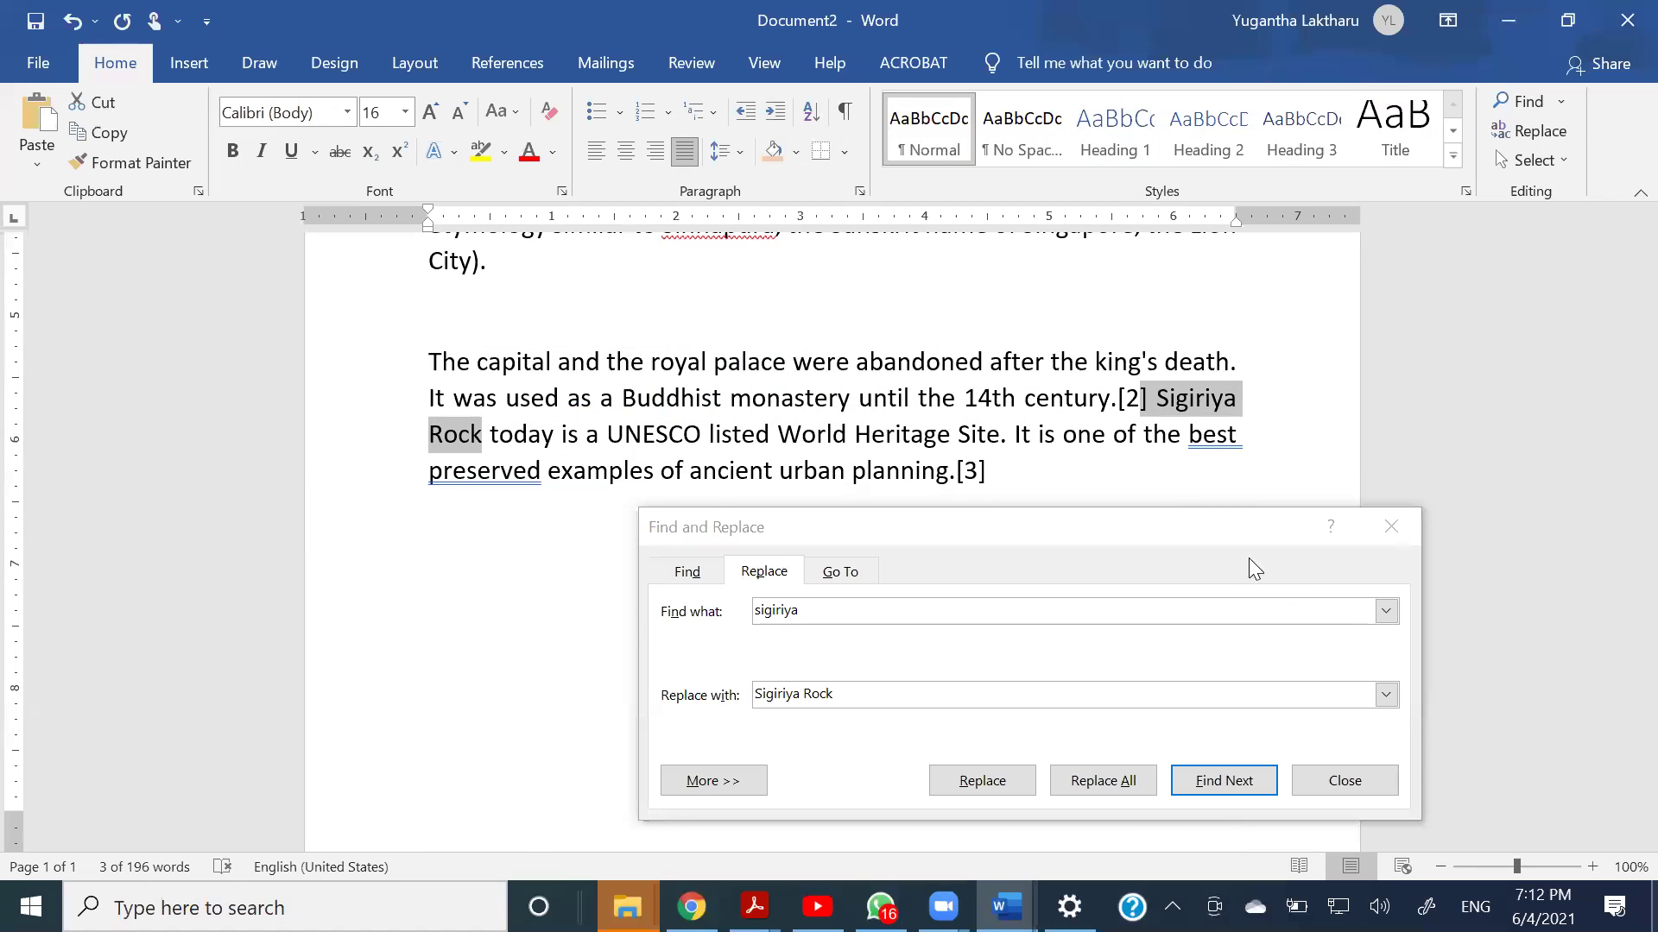
left_click(1217, 536)
left_click_drag(1217, 536, 1058, 477)
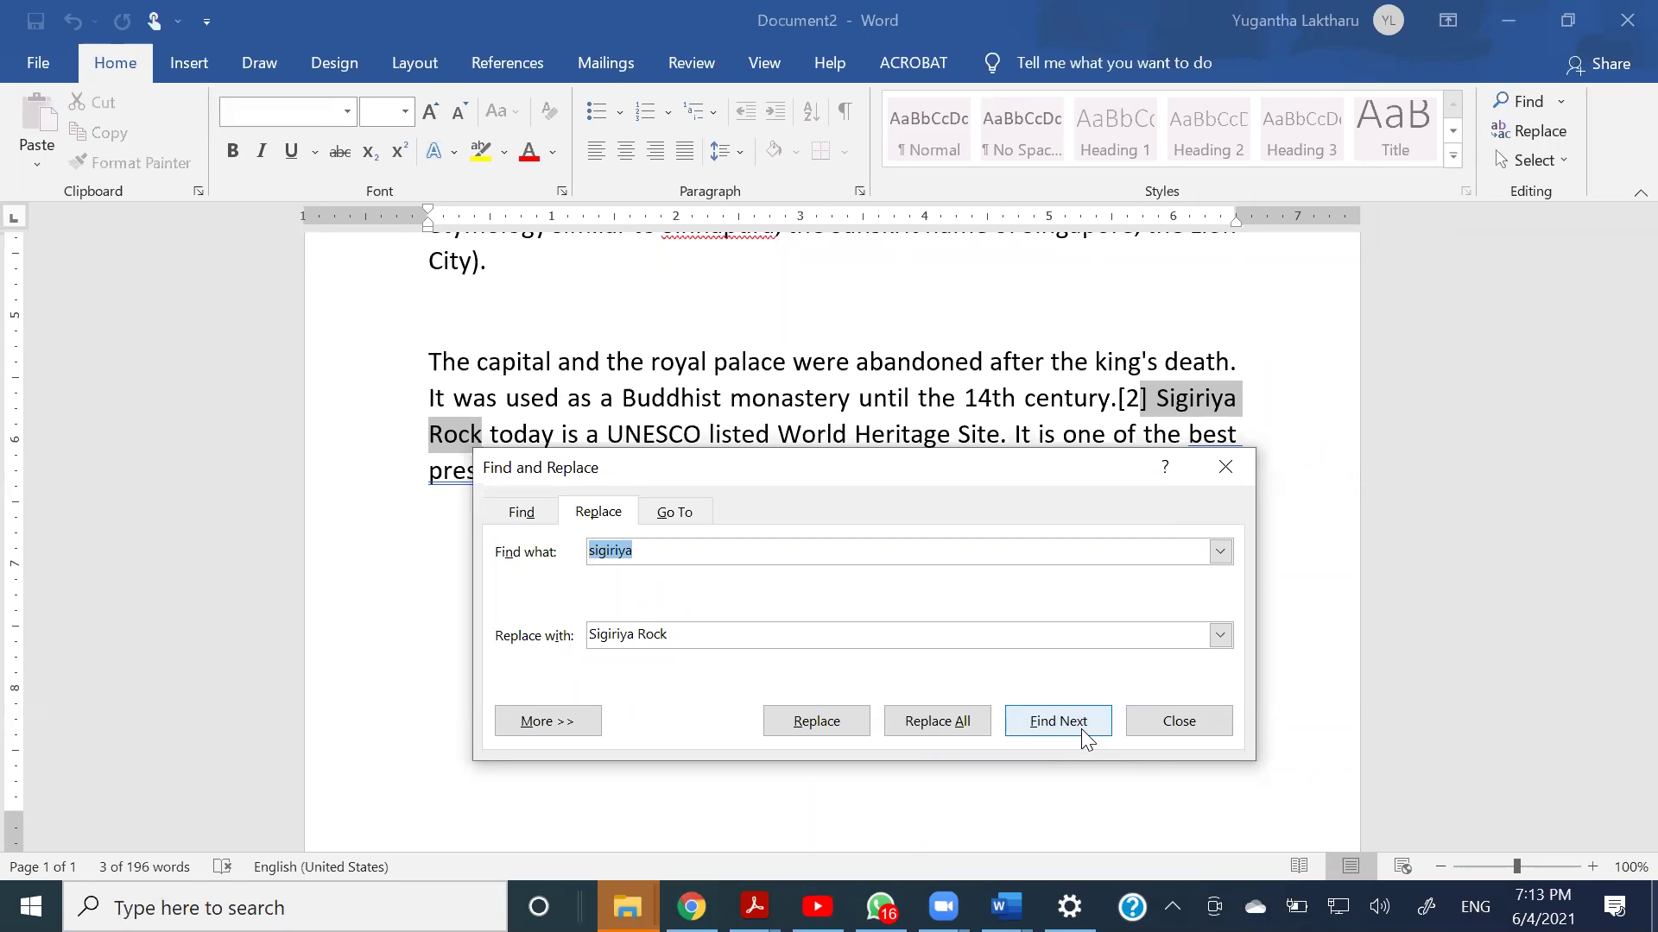
- Close the replace settings and undo both "Sigiriya Rock" replacements
left_click(1176, 720)
scroll(1052, 591, "up", 7)
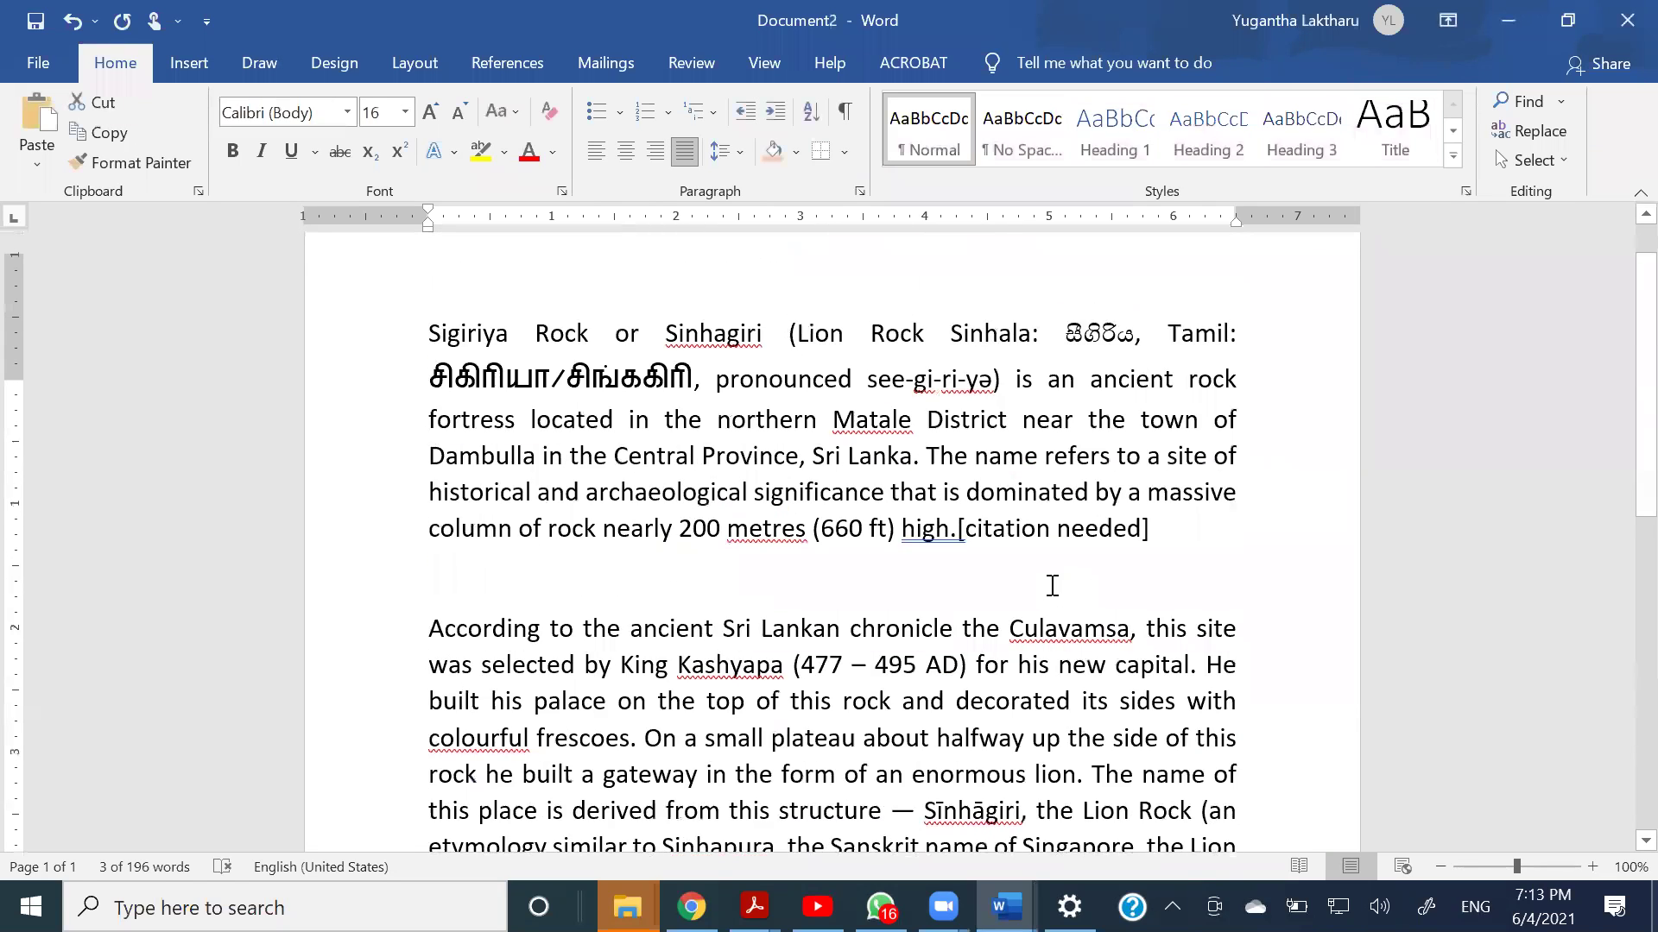
key("ctrl+z")
key("ctrl+z")
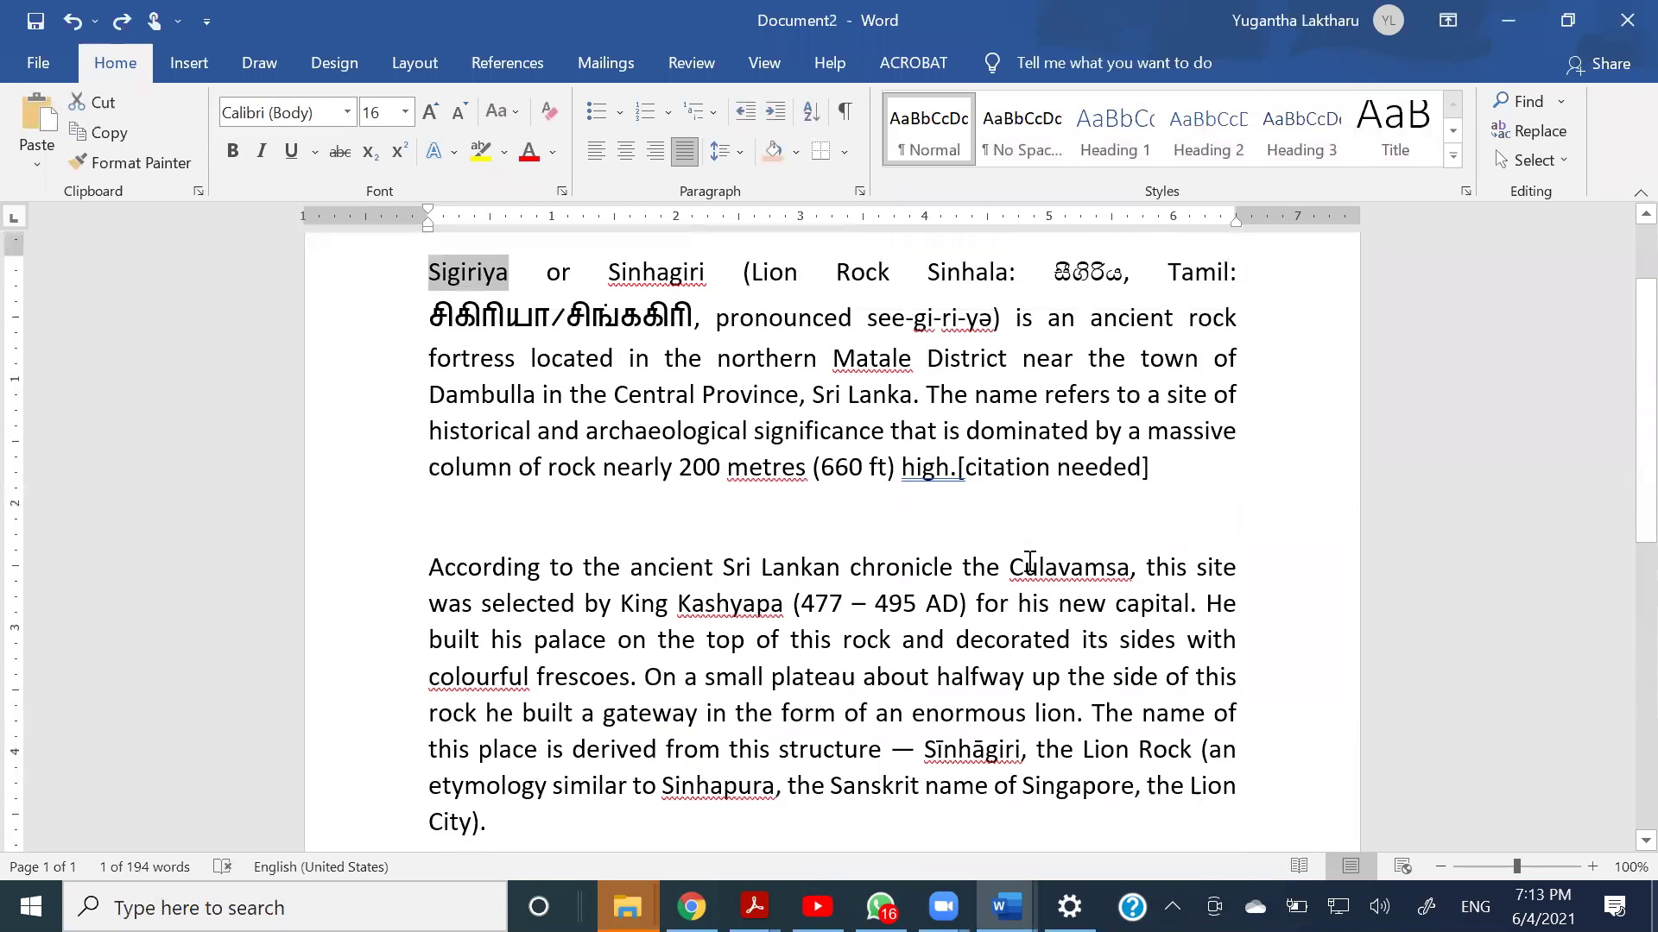
- Select the word "Sigiriya" at the start of the document and in the last paragraph to review both occurrences
left_click(529, 519)
left_click(462, 398)
double_click(462, 399)
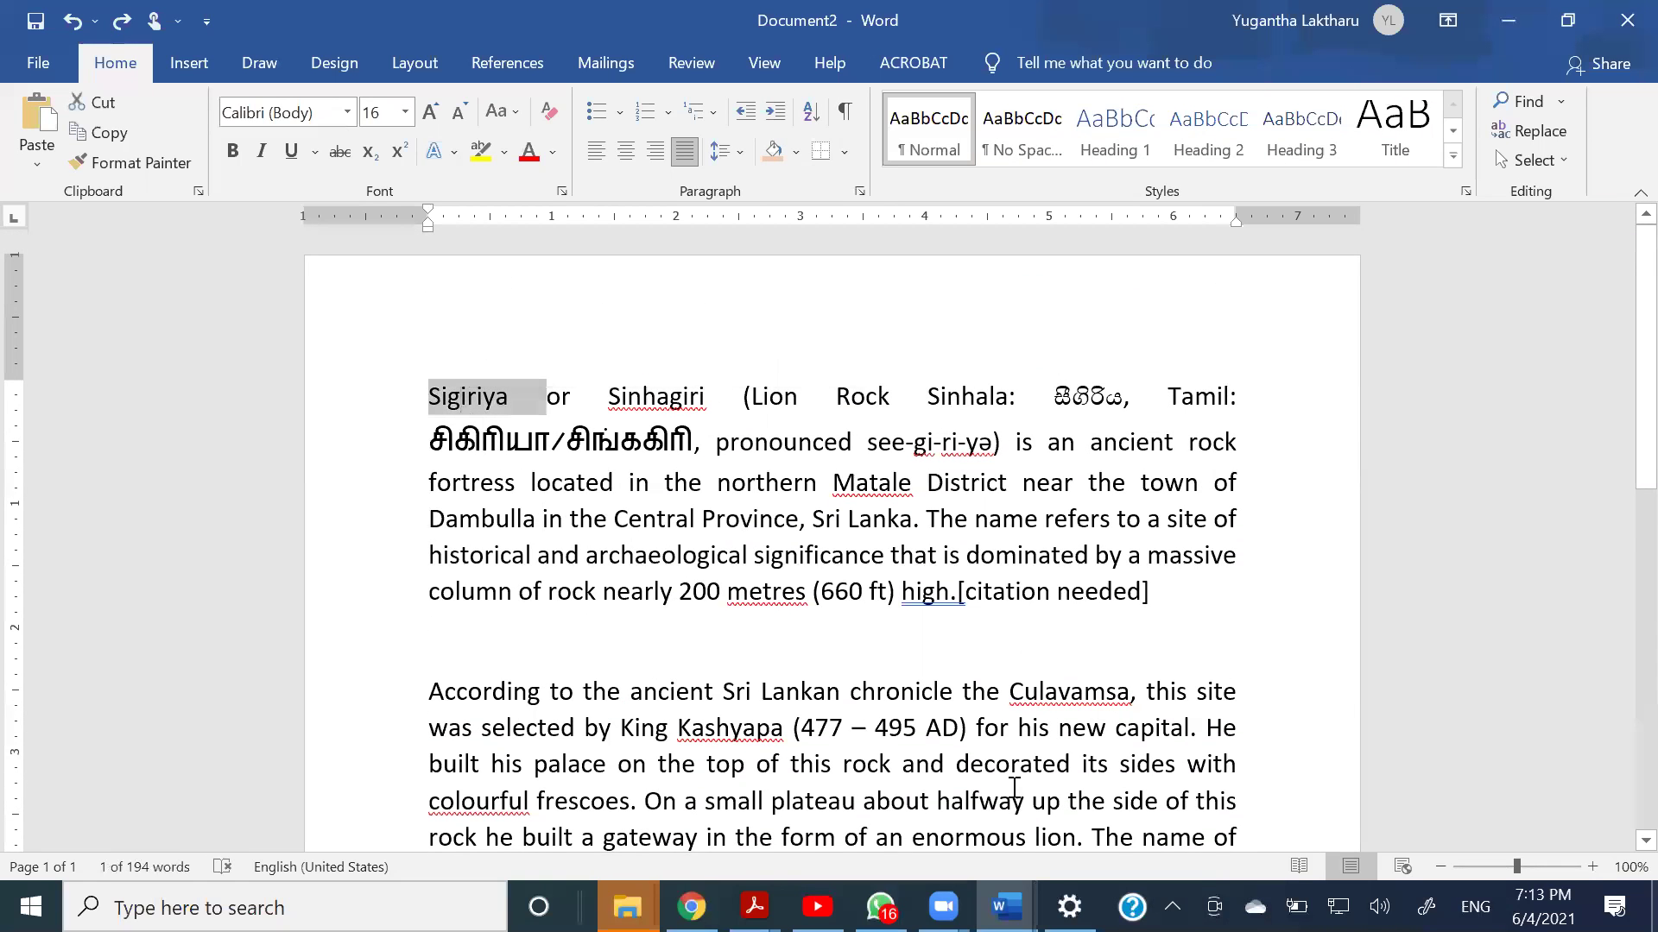
scroll(1018, 759, "down", 4)
scroll(1172, 771, "down", 1)
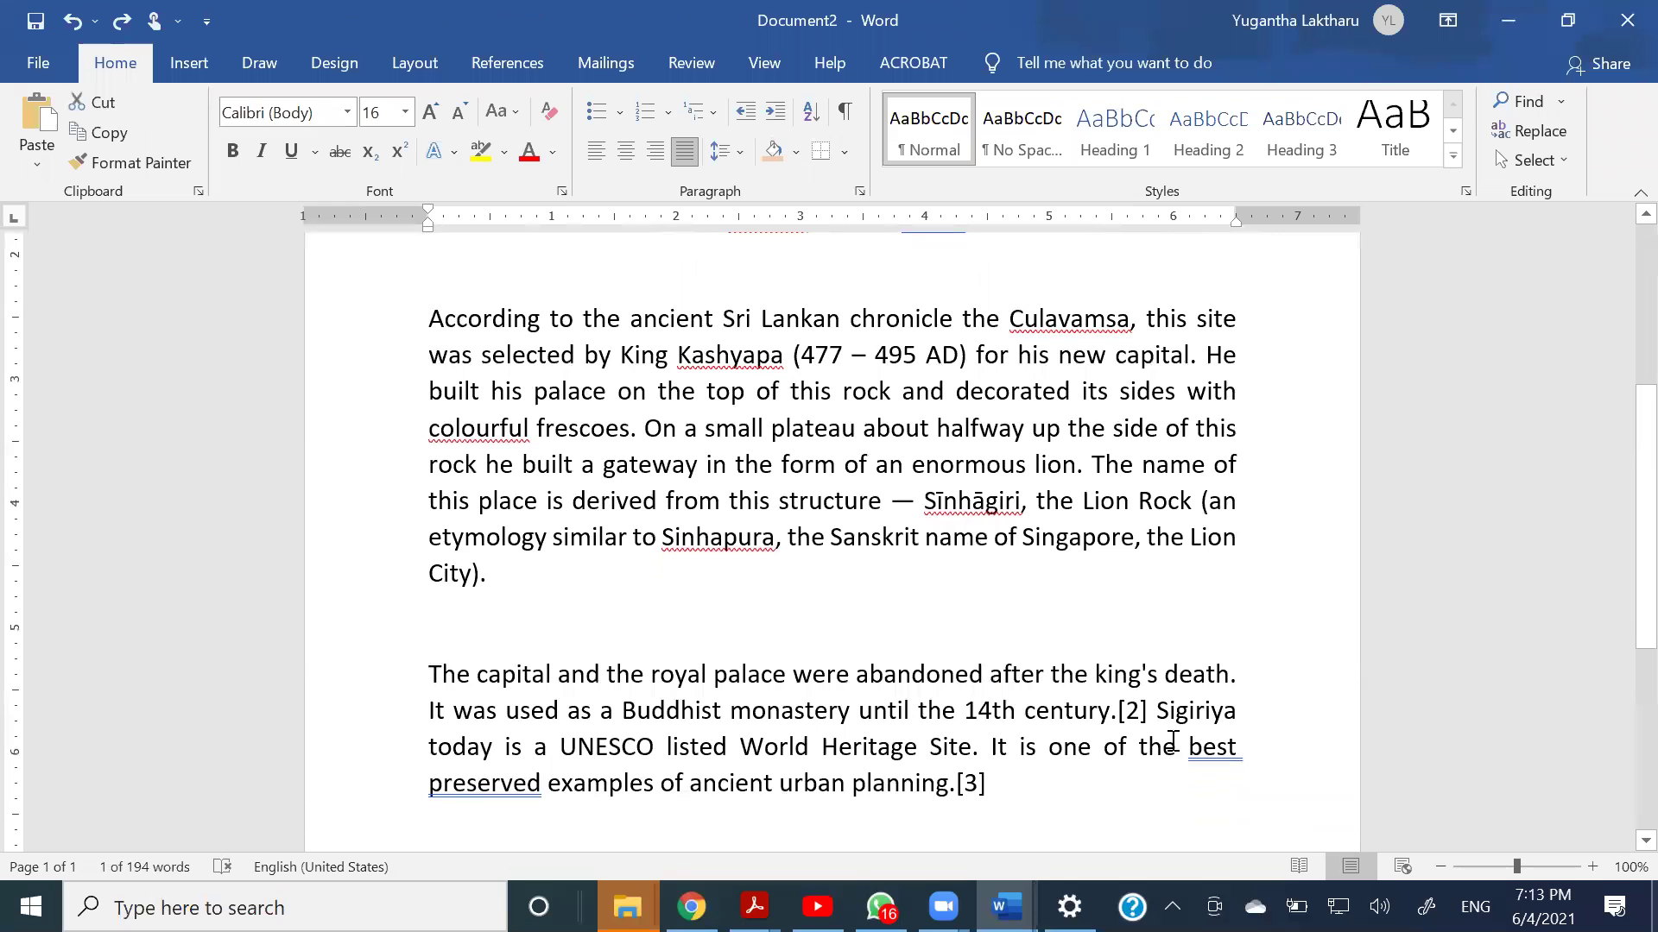
double_click(1168, 712)
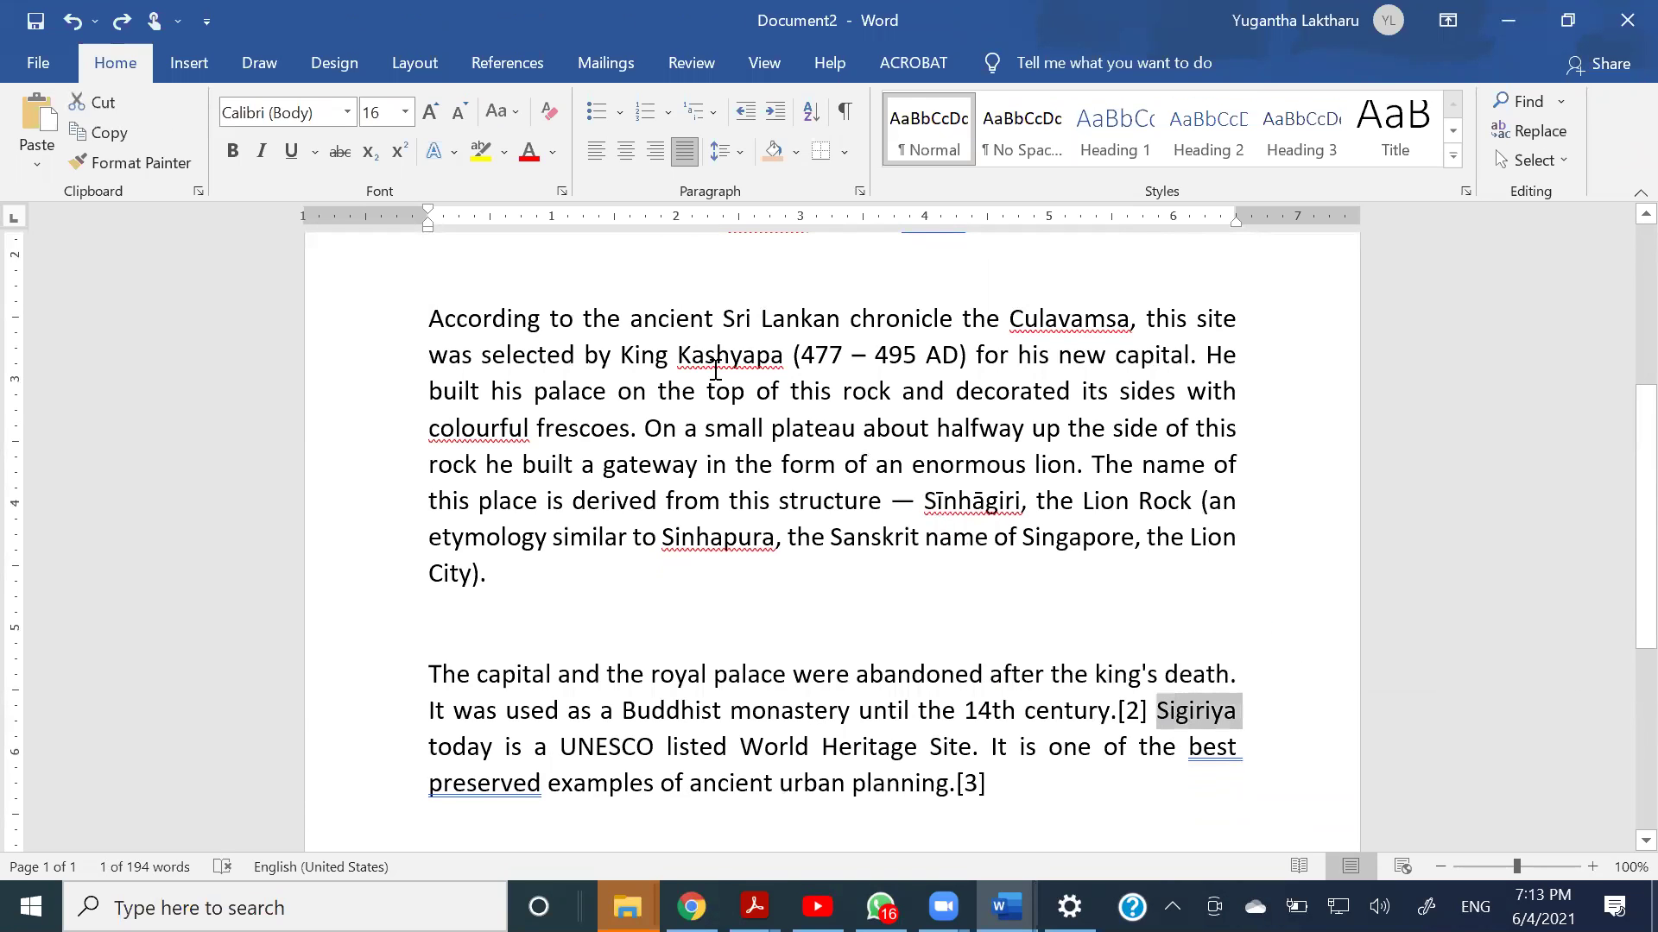
- Replace all occurrences of "sigiriya" in the document with "Sigiriya Rock" in one operation
left_click(1075, 533)
left_click(1540, 131)
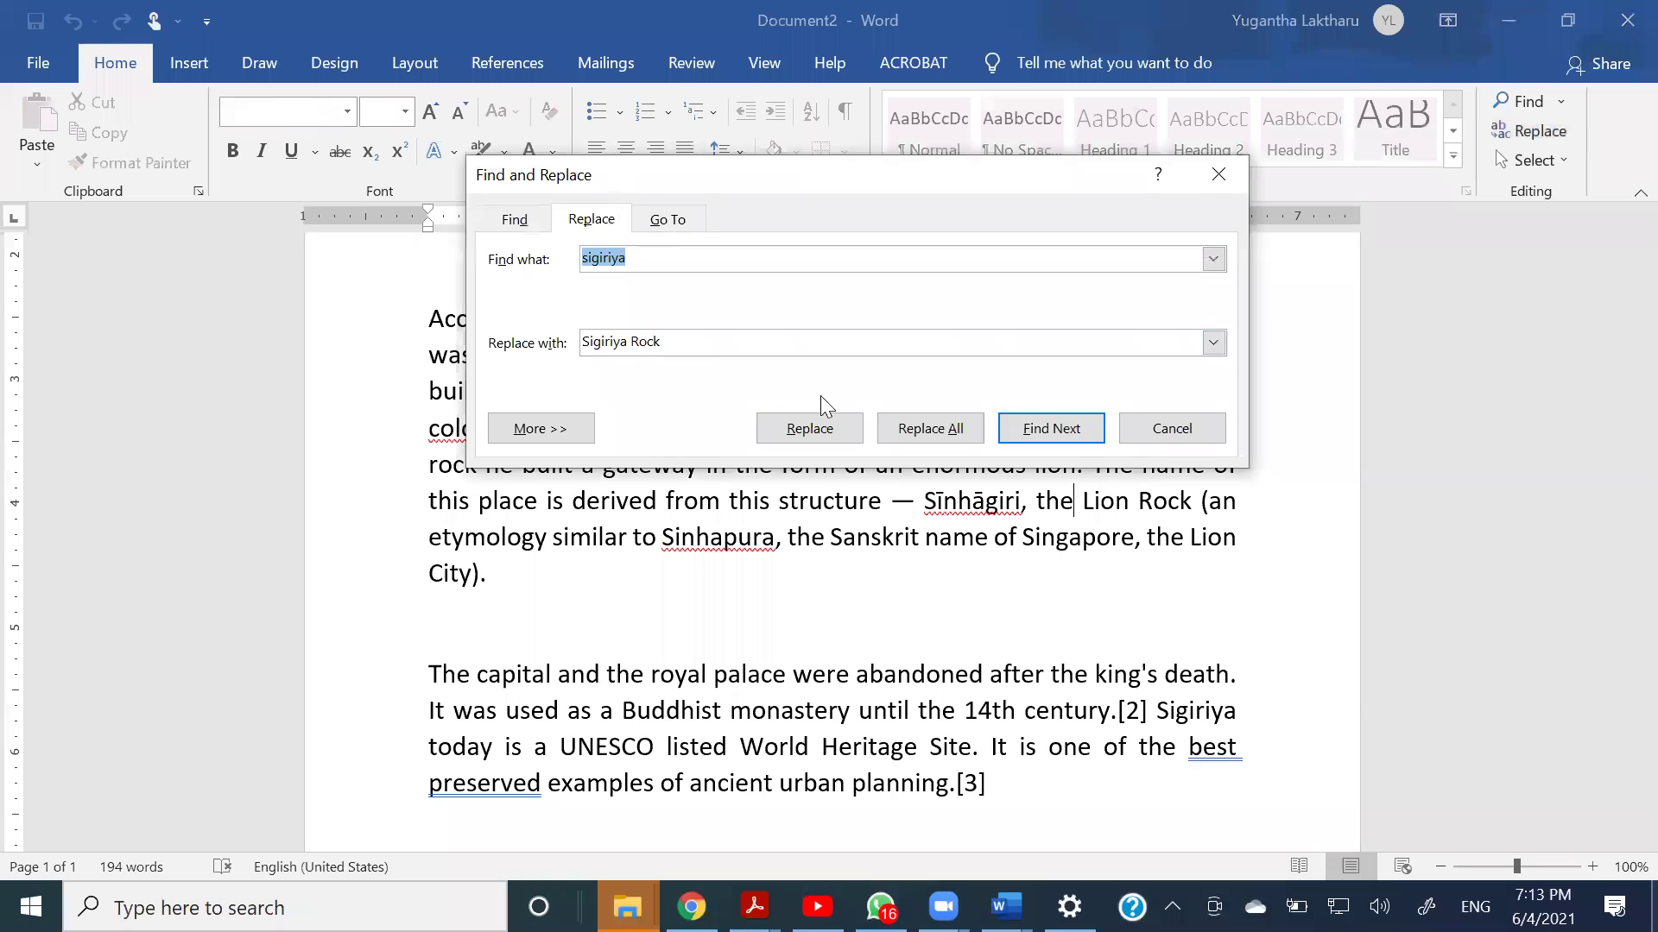
left_click(919, 428)
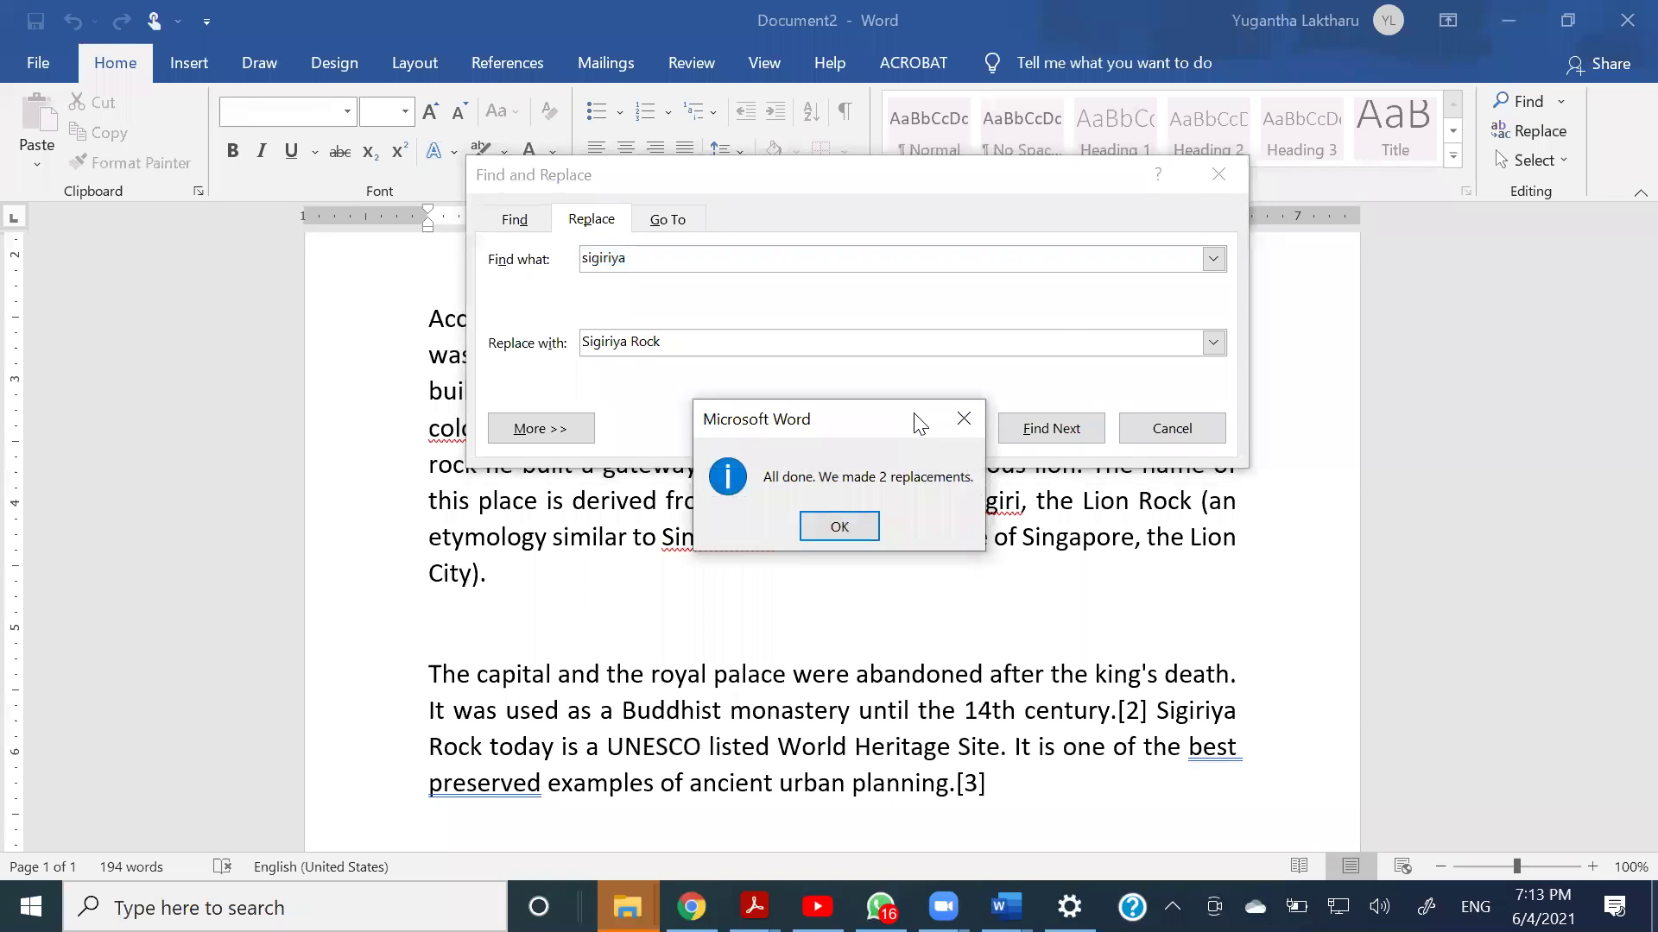
- Magnify the replacement message to read it, and dismiss it together with the replace settings
left_click_drag(916, 416, 884, 353)
key("super+plus")
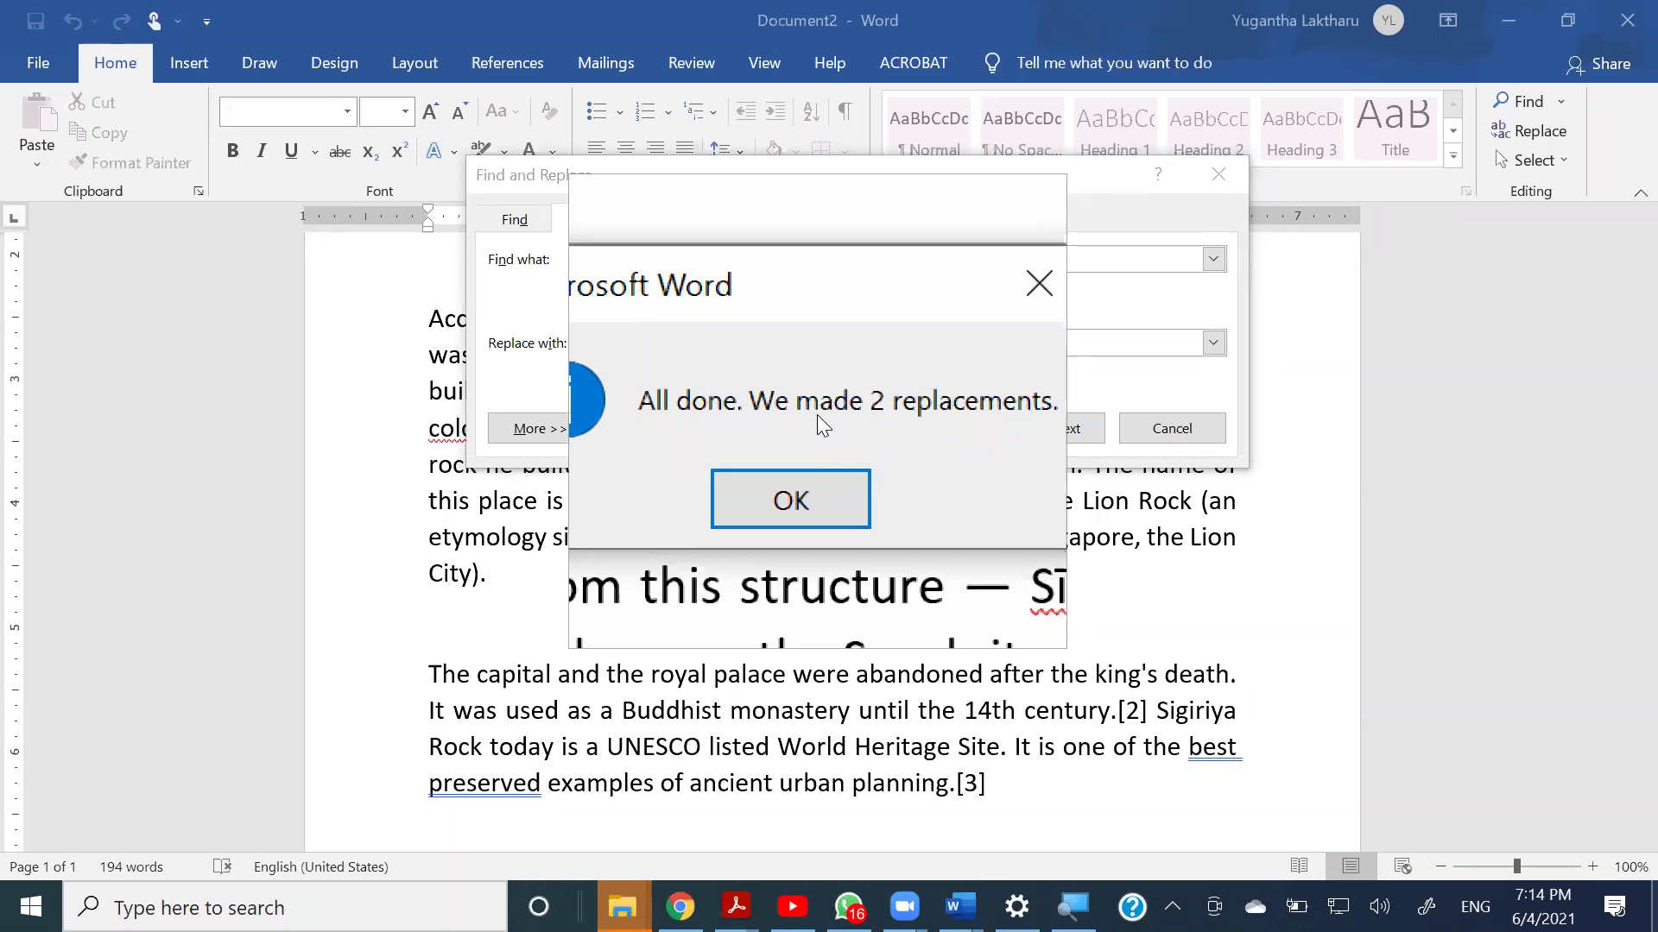
left_click(818, 463)
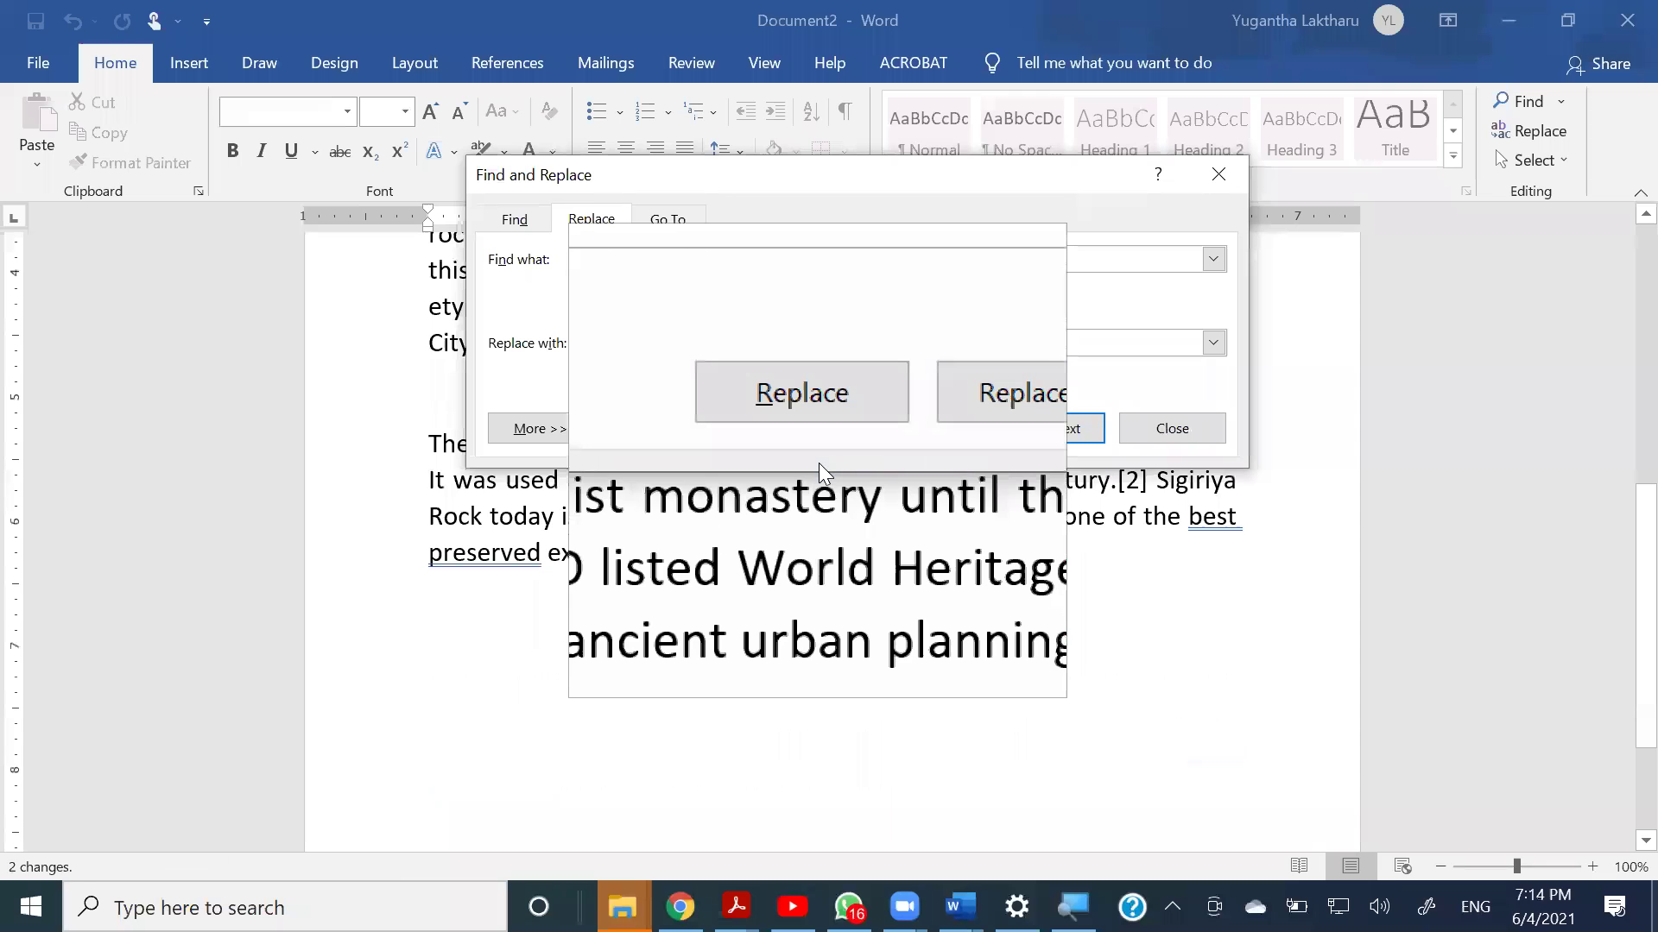
key("super+Escape")
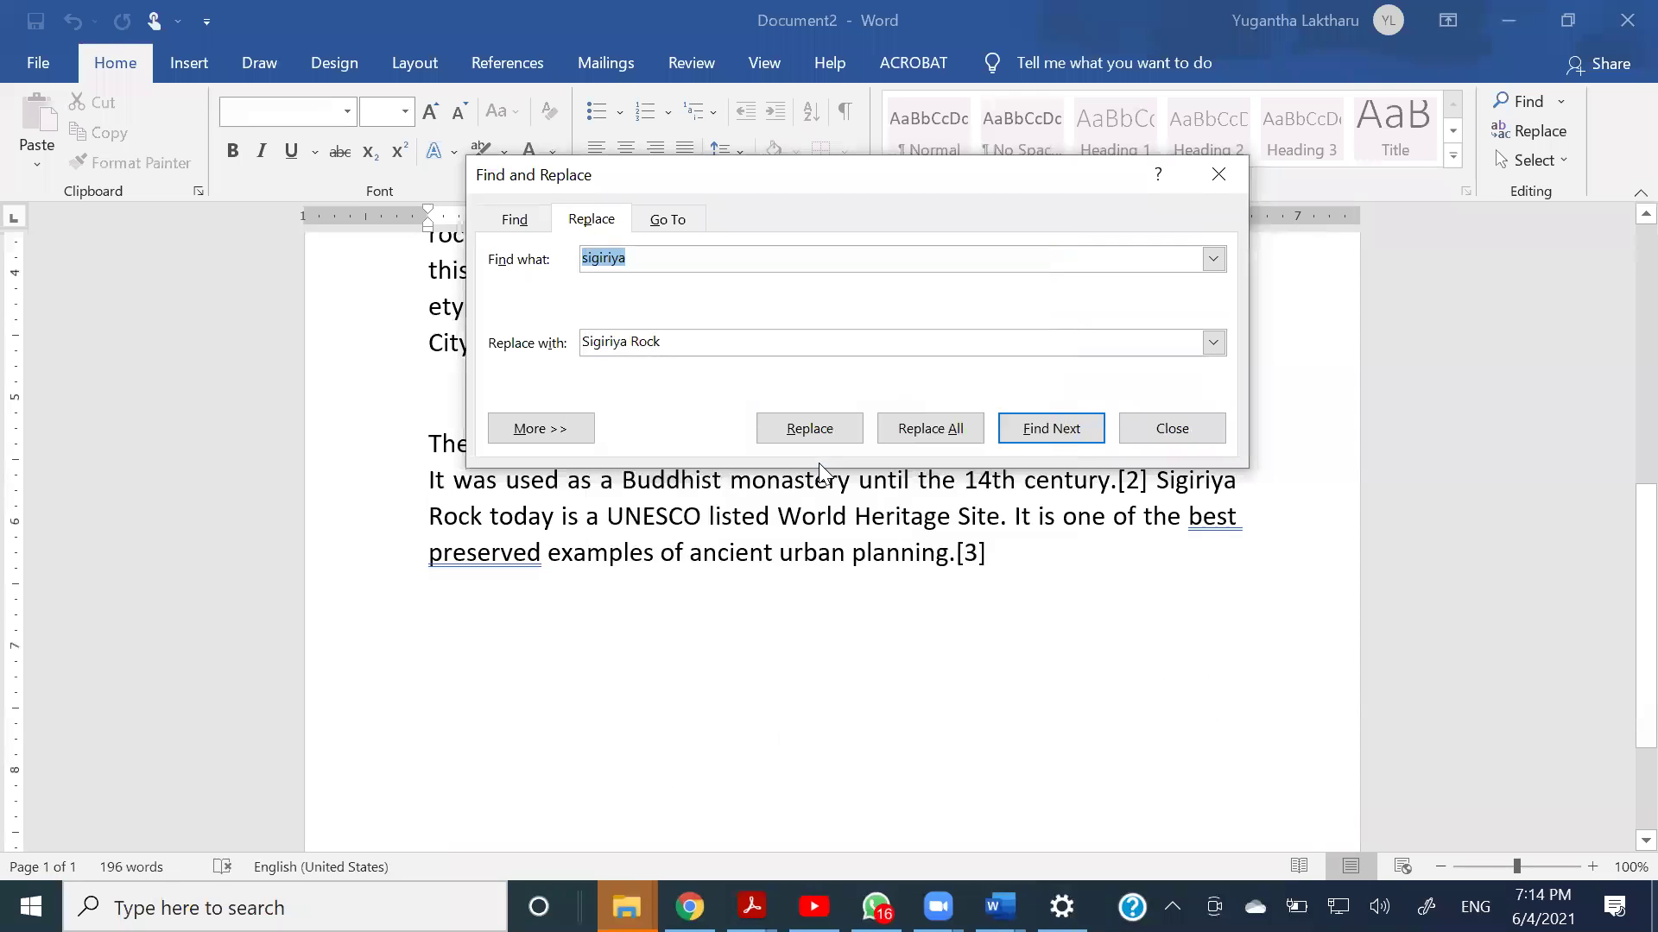
left_click_drag(1073, 178, 1052, 346)
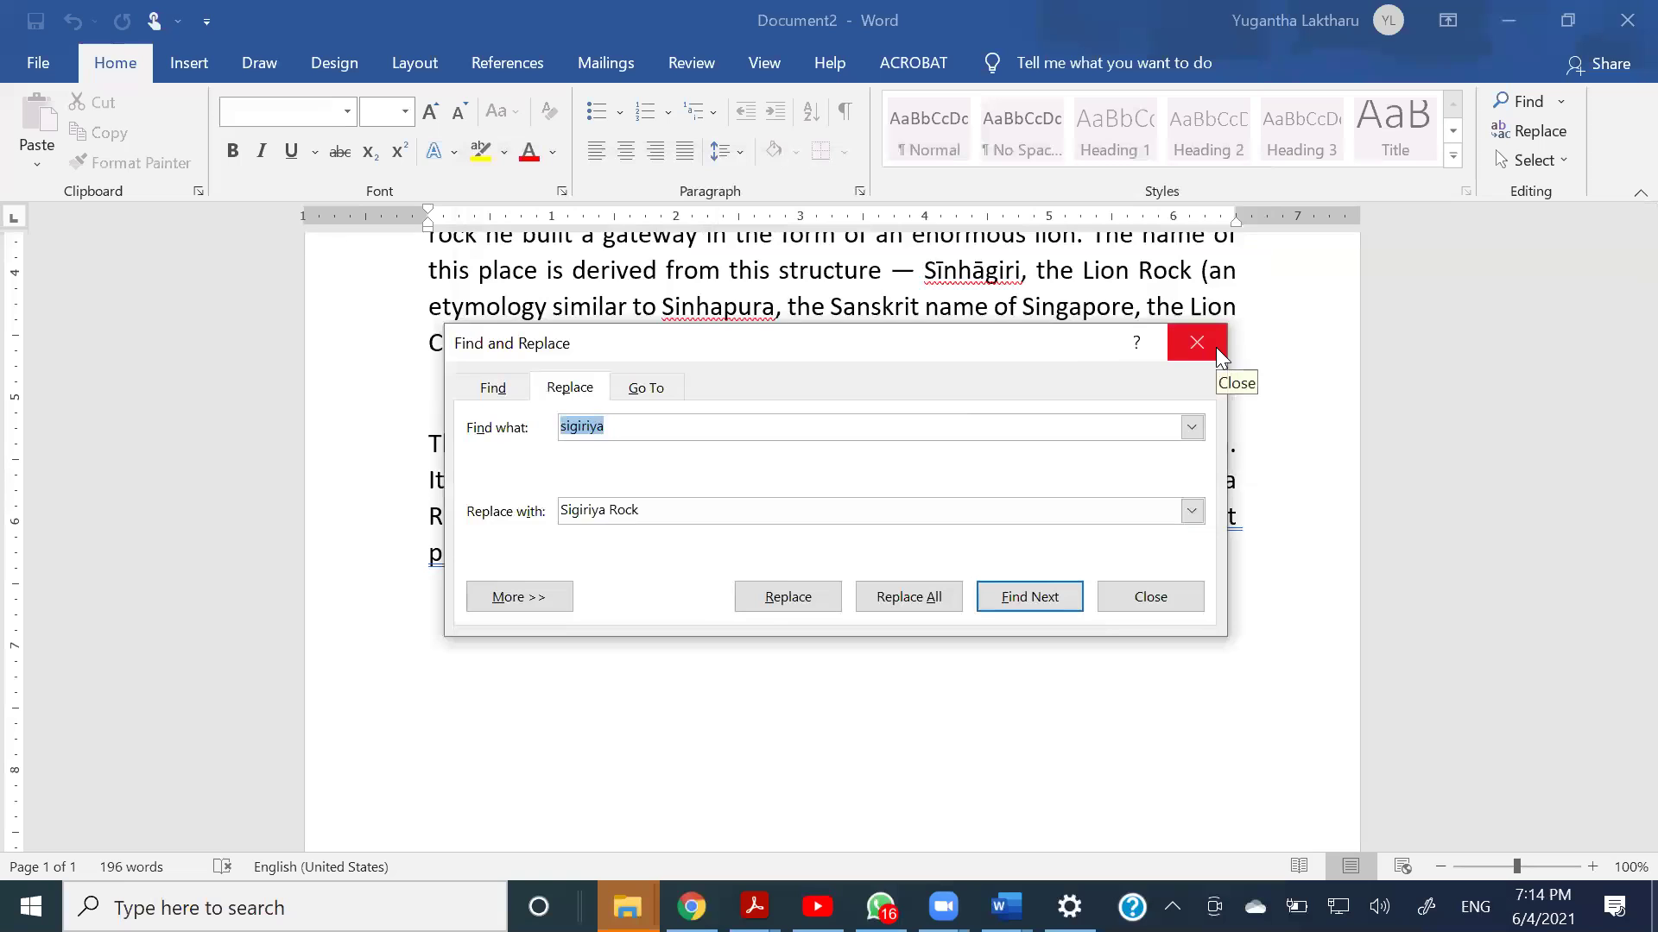
left_click(1215, 347)
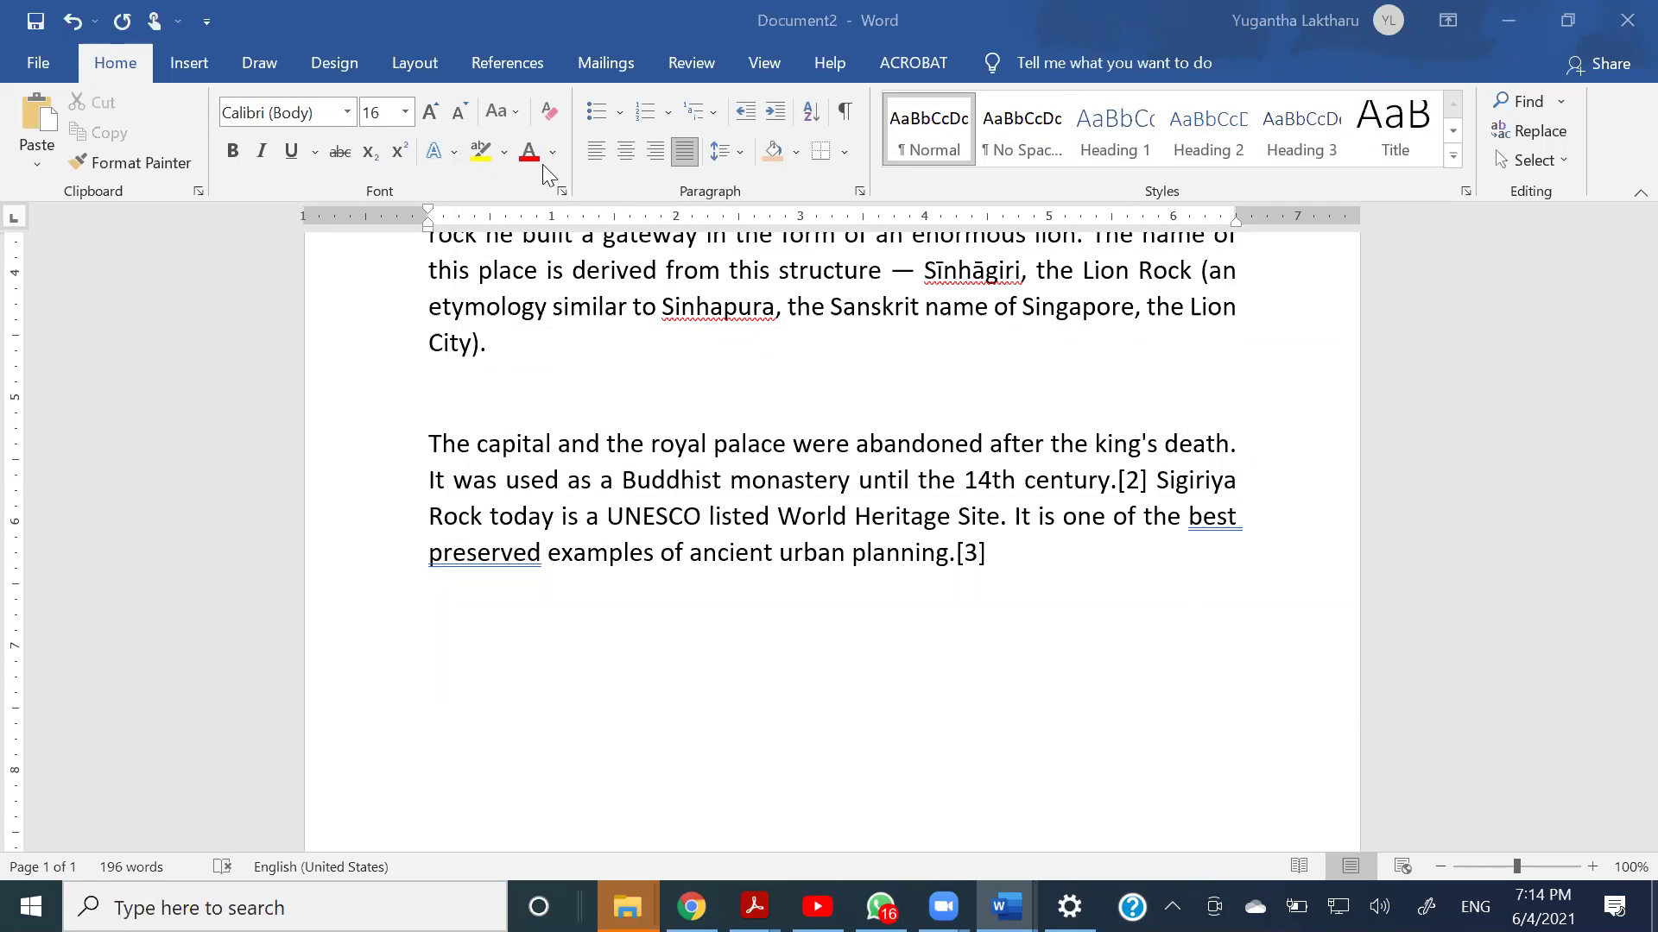
- Apply the Narrow, Moderate and finally the Wide margin preset to the document in turn
left_click(420, 64)
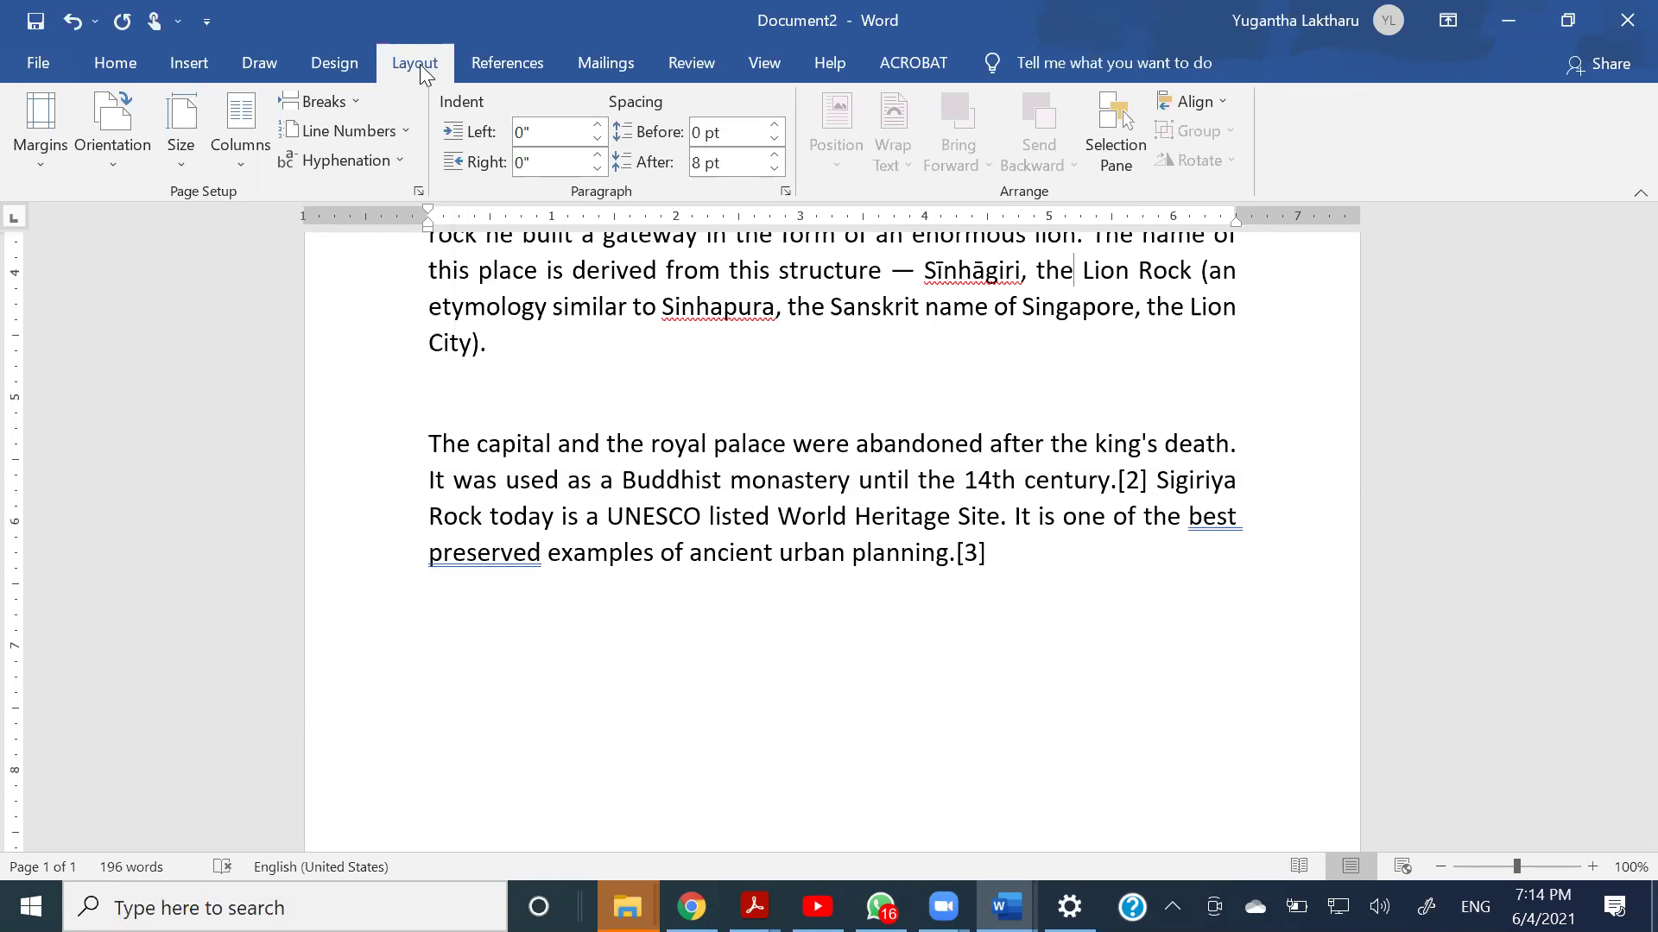
left_click(39, 138)
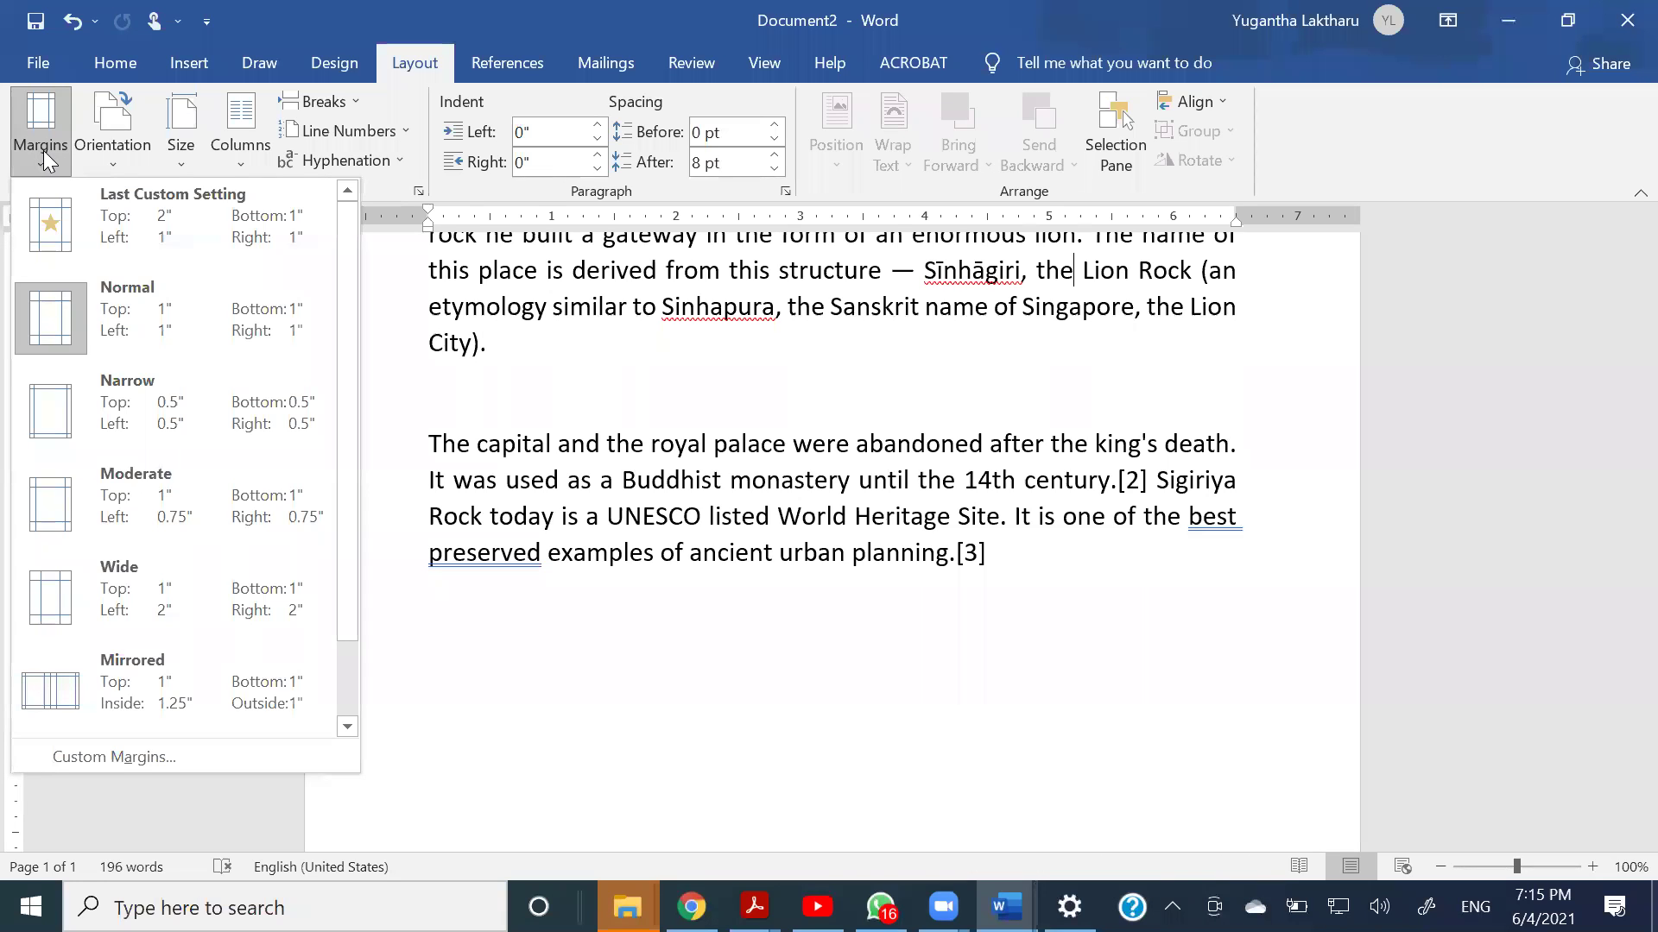
left_click(80, 428)
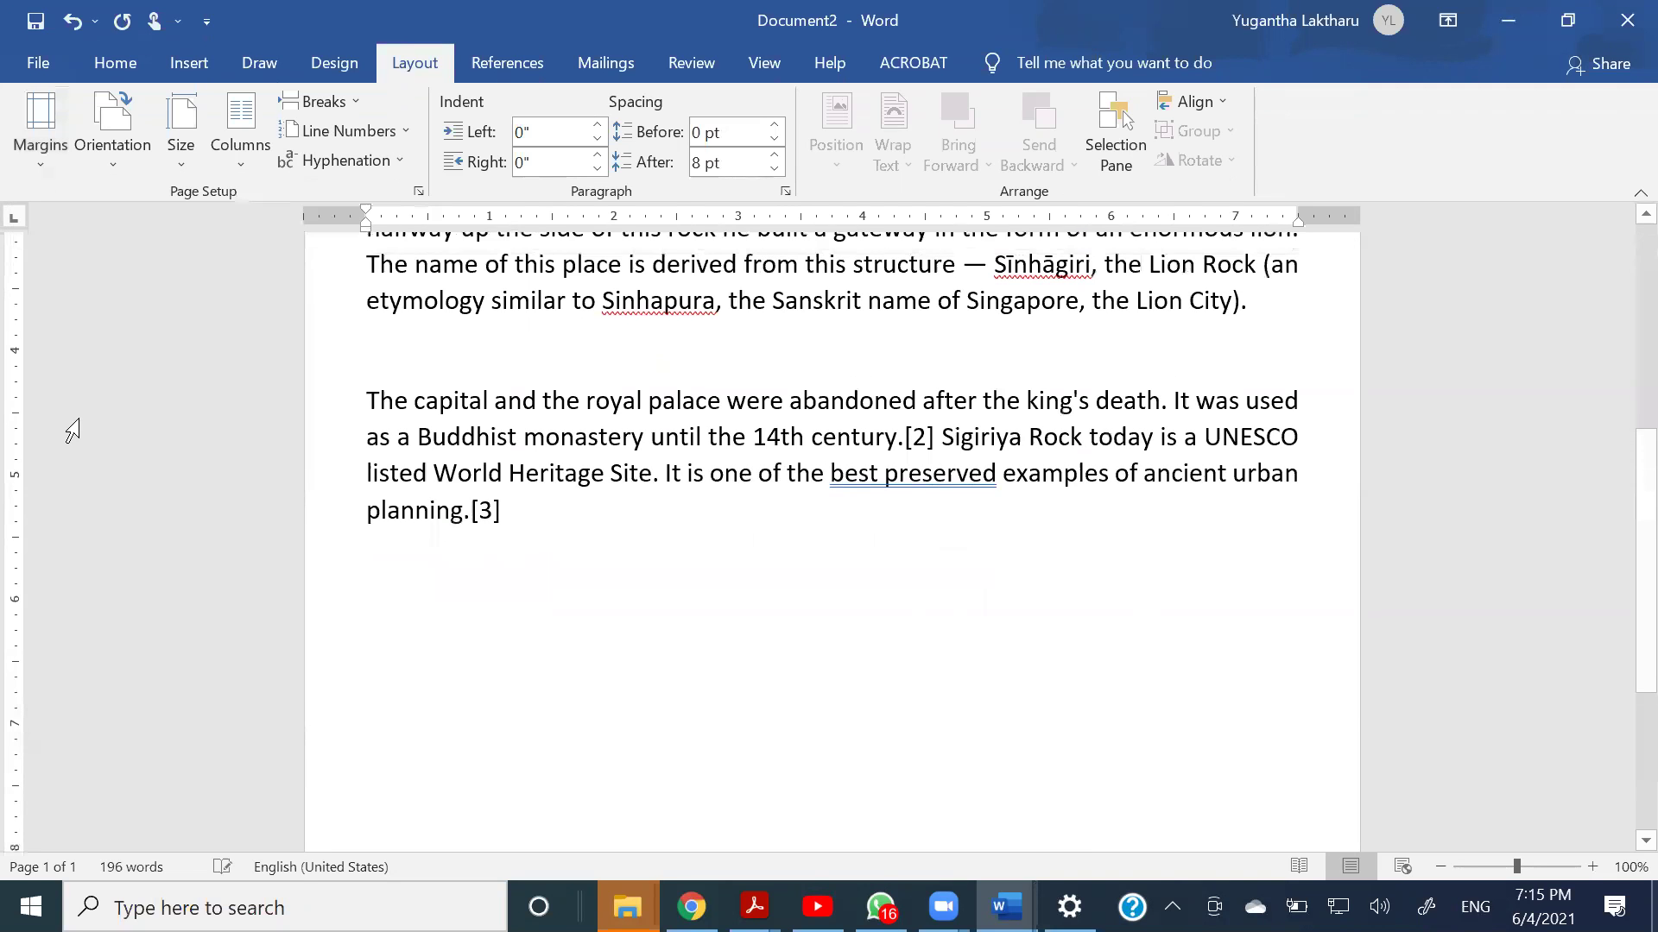
left_click(45, 160)
left_click(54, 499)
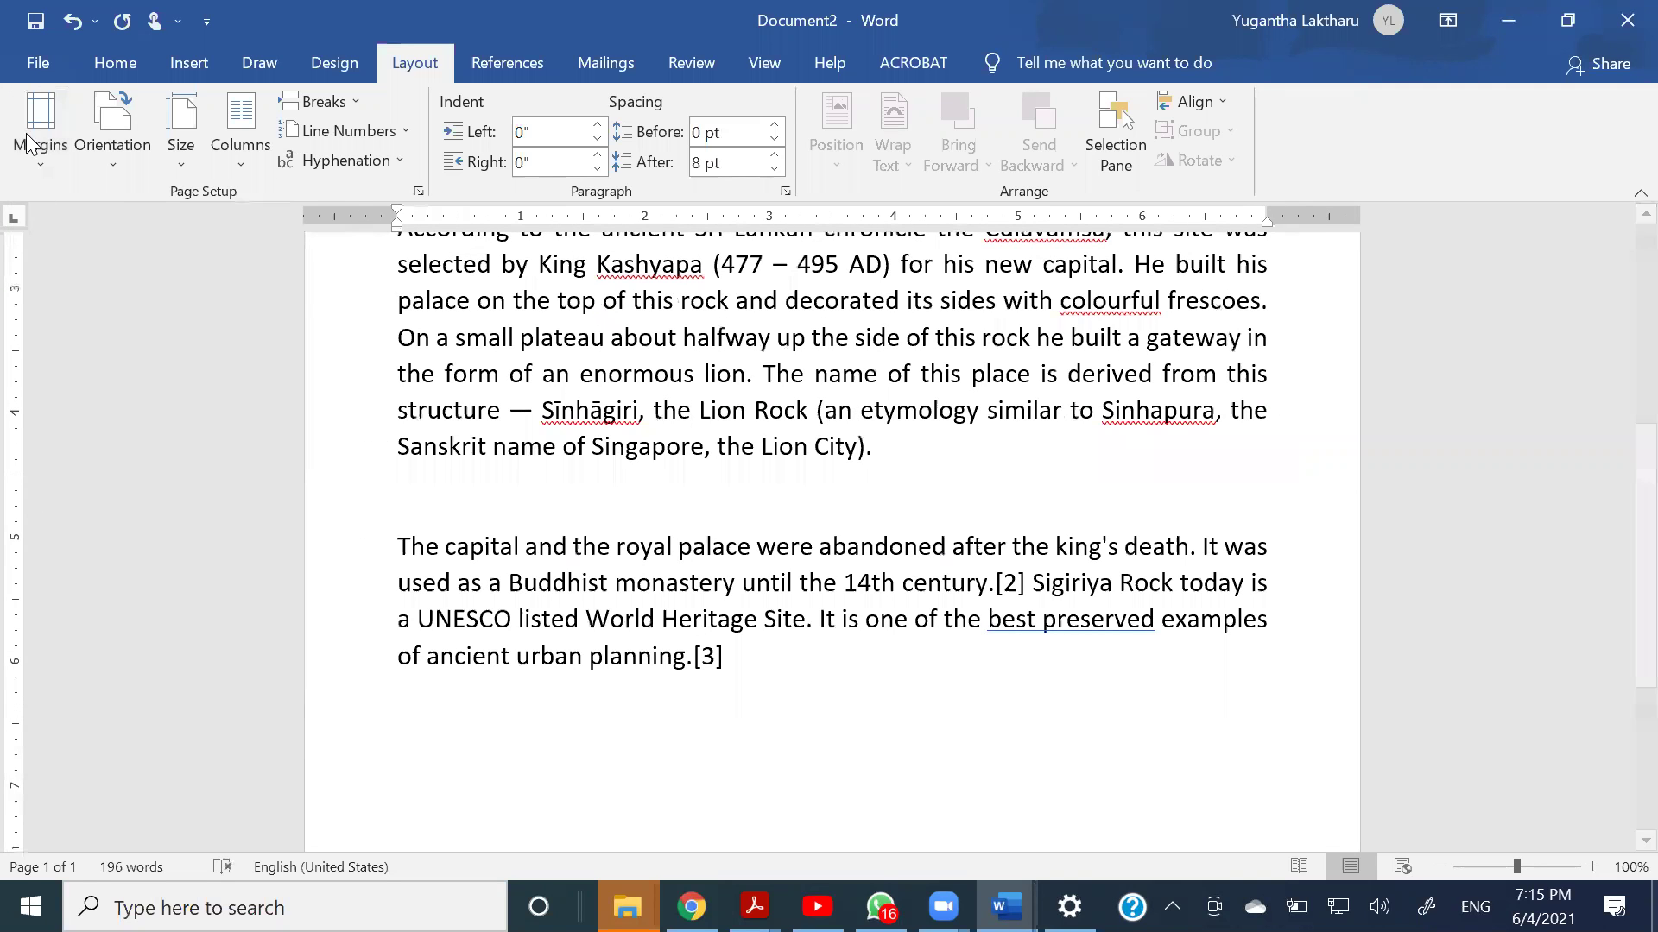
left_click(36, 138)
left_click(52, 596)
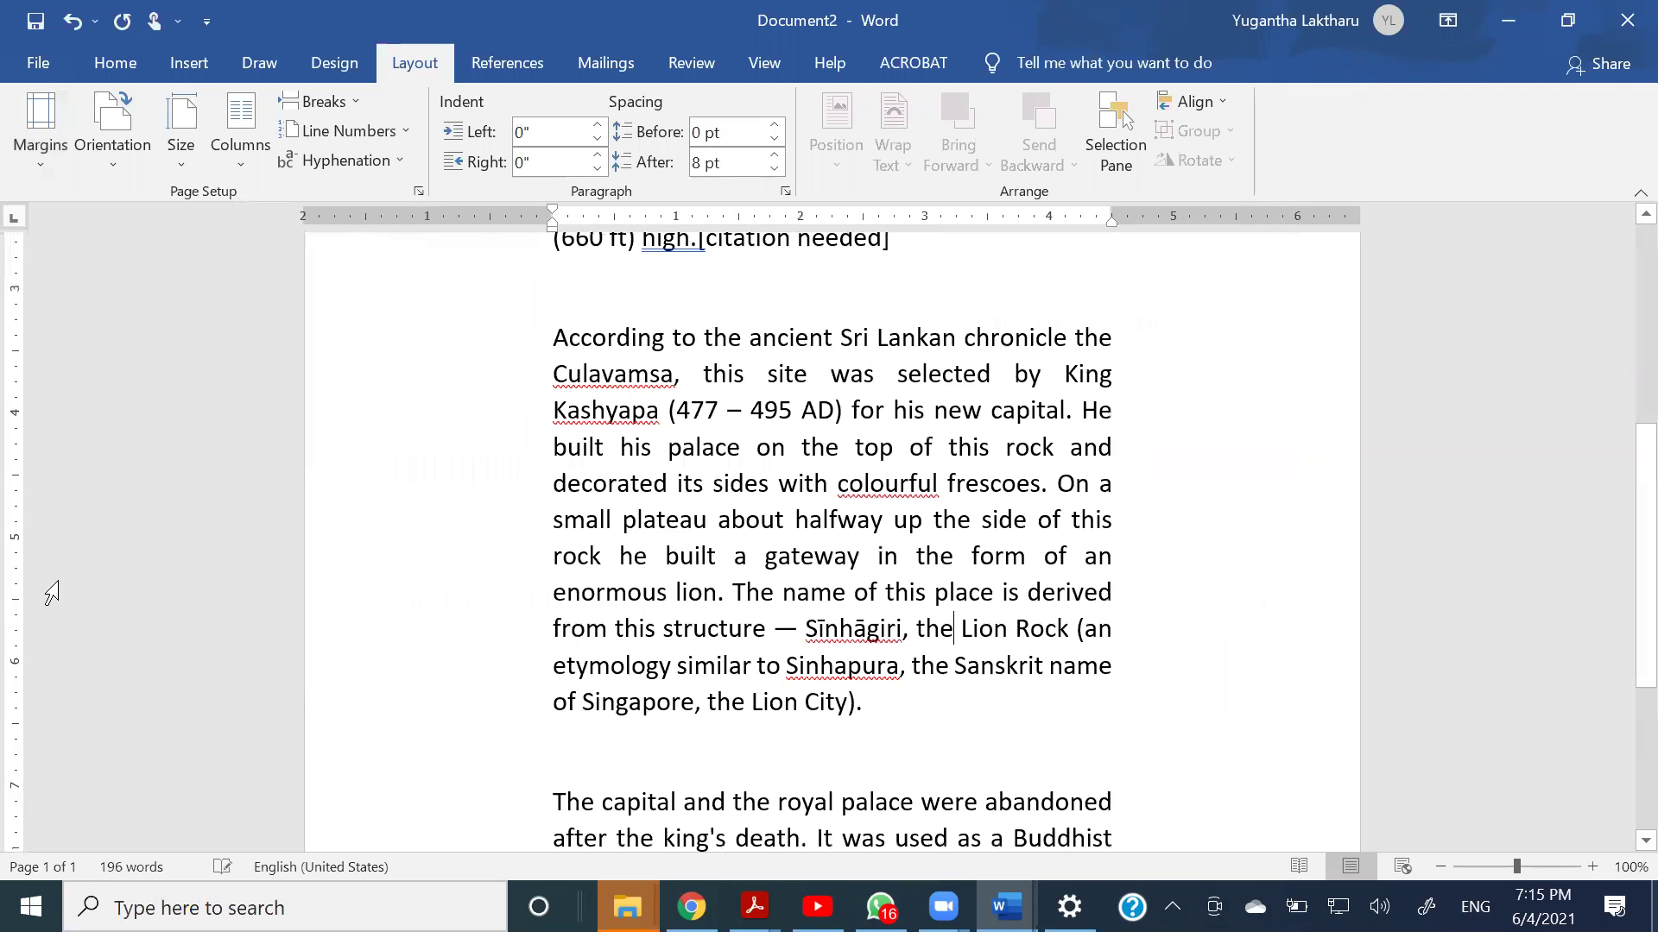
- Apply the Normal, Narrow and finally the Wide margin preset to the document in turn, comparing them on the whole page
left_click(52, 153)
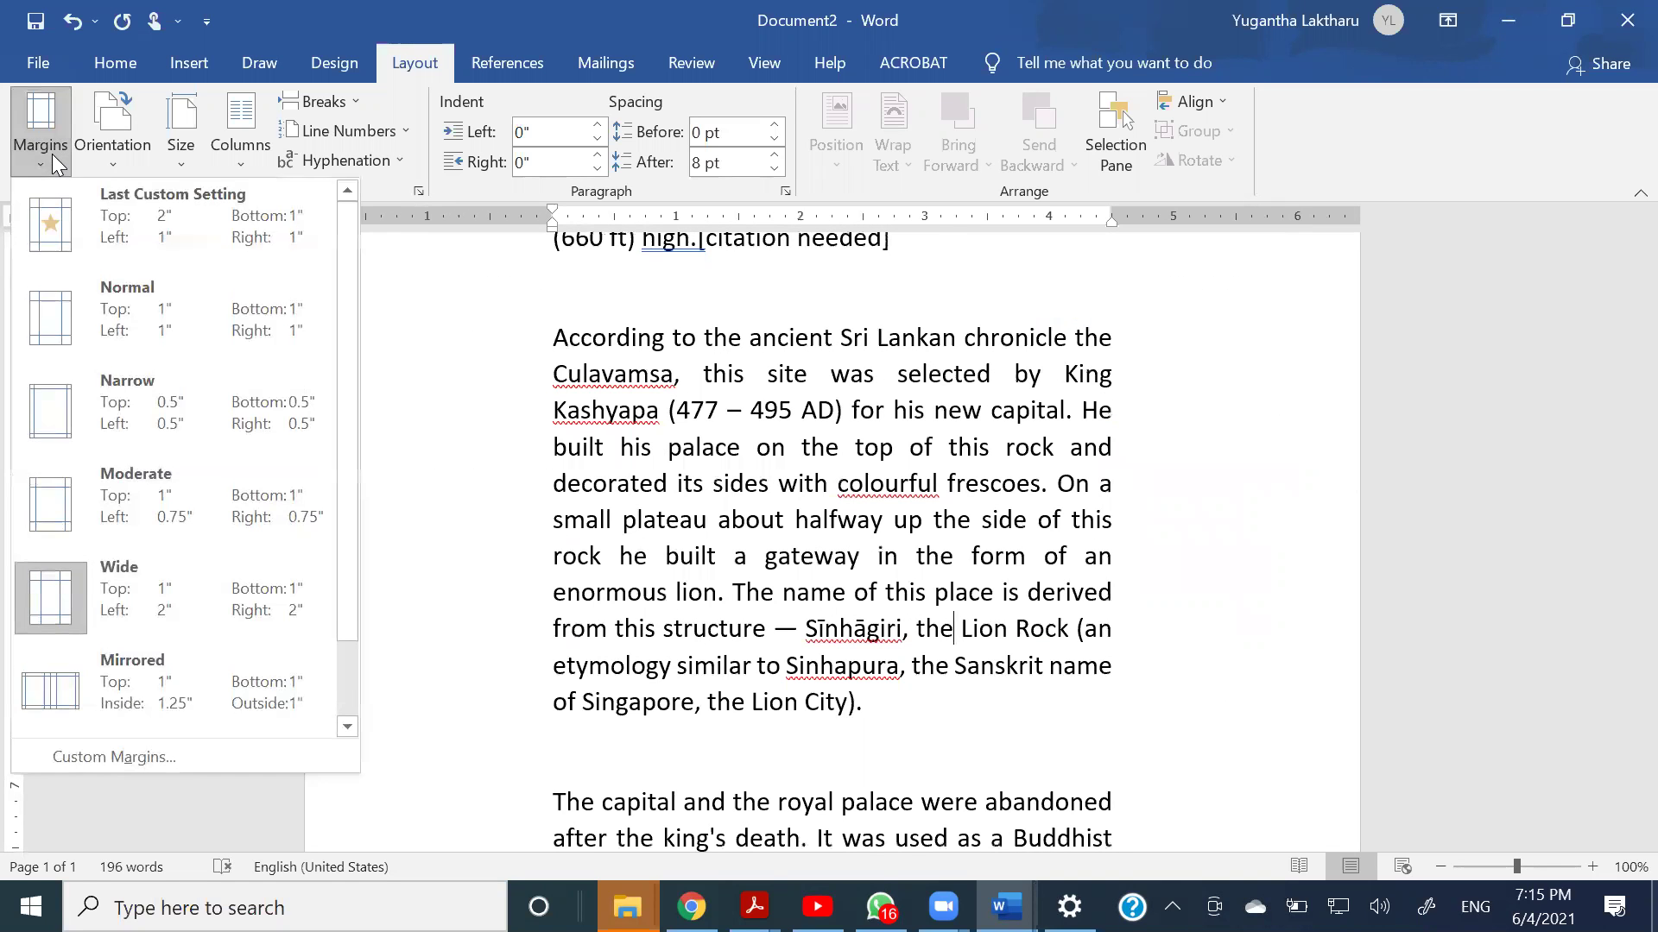
left_click(51, 338)
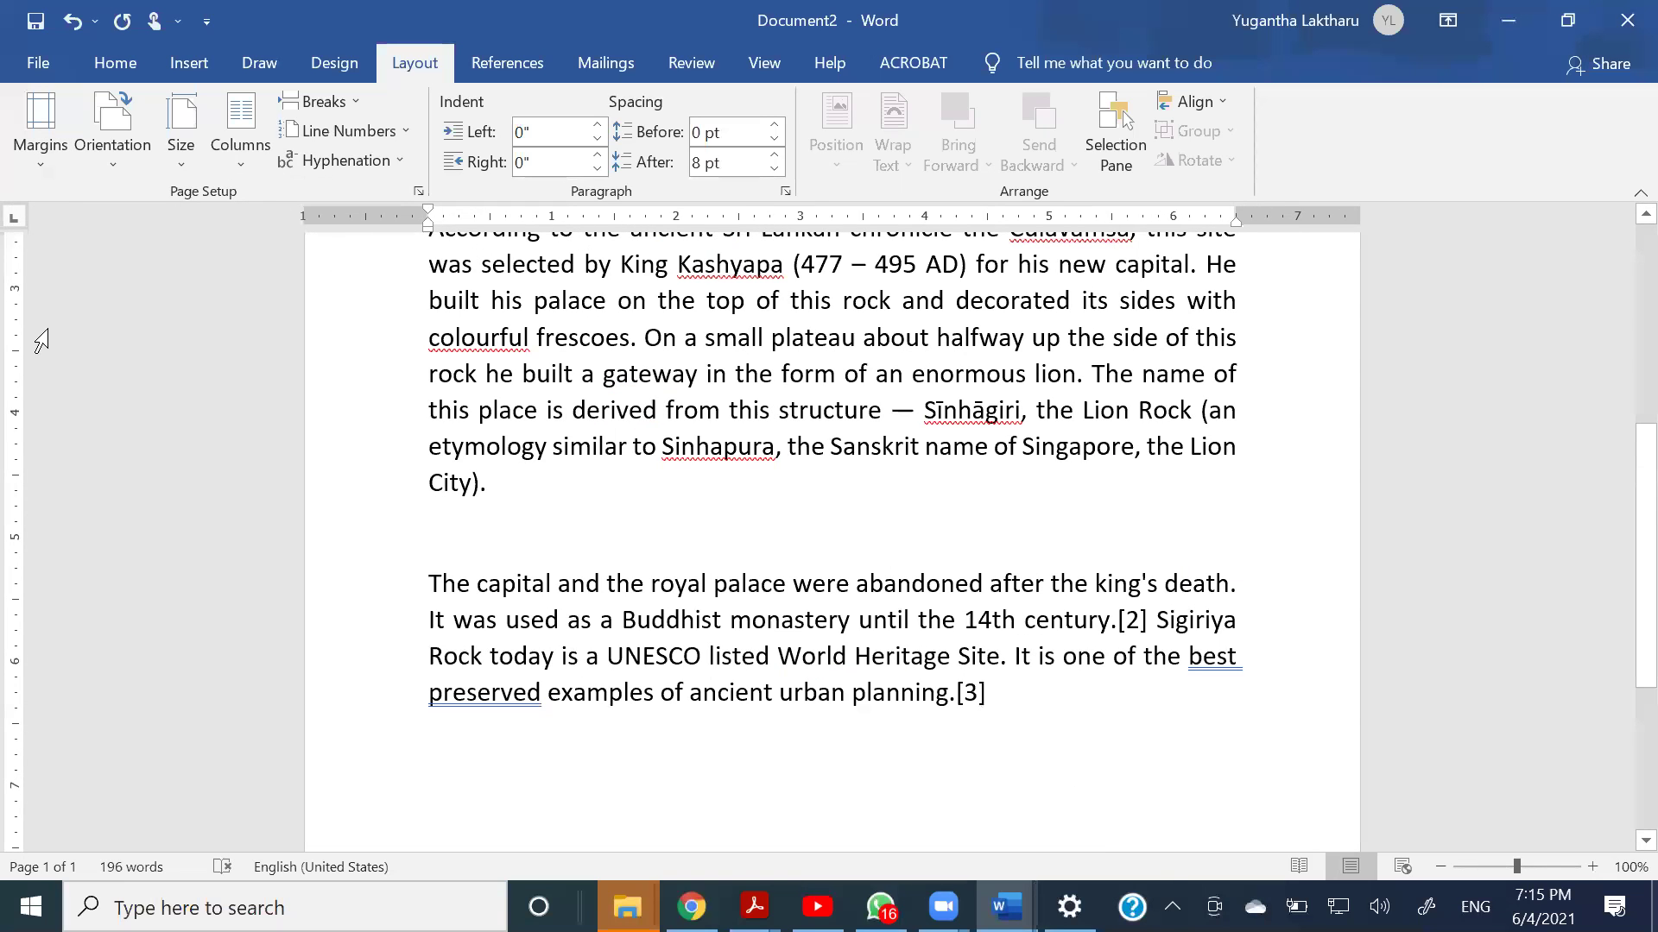
left_click(1440, 867)
left_click(1440, 867)
left_click(1440, 867)
left_click(1440, 866)
left_click(1440, 866)
left_click(1440, 867)
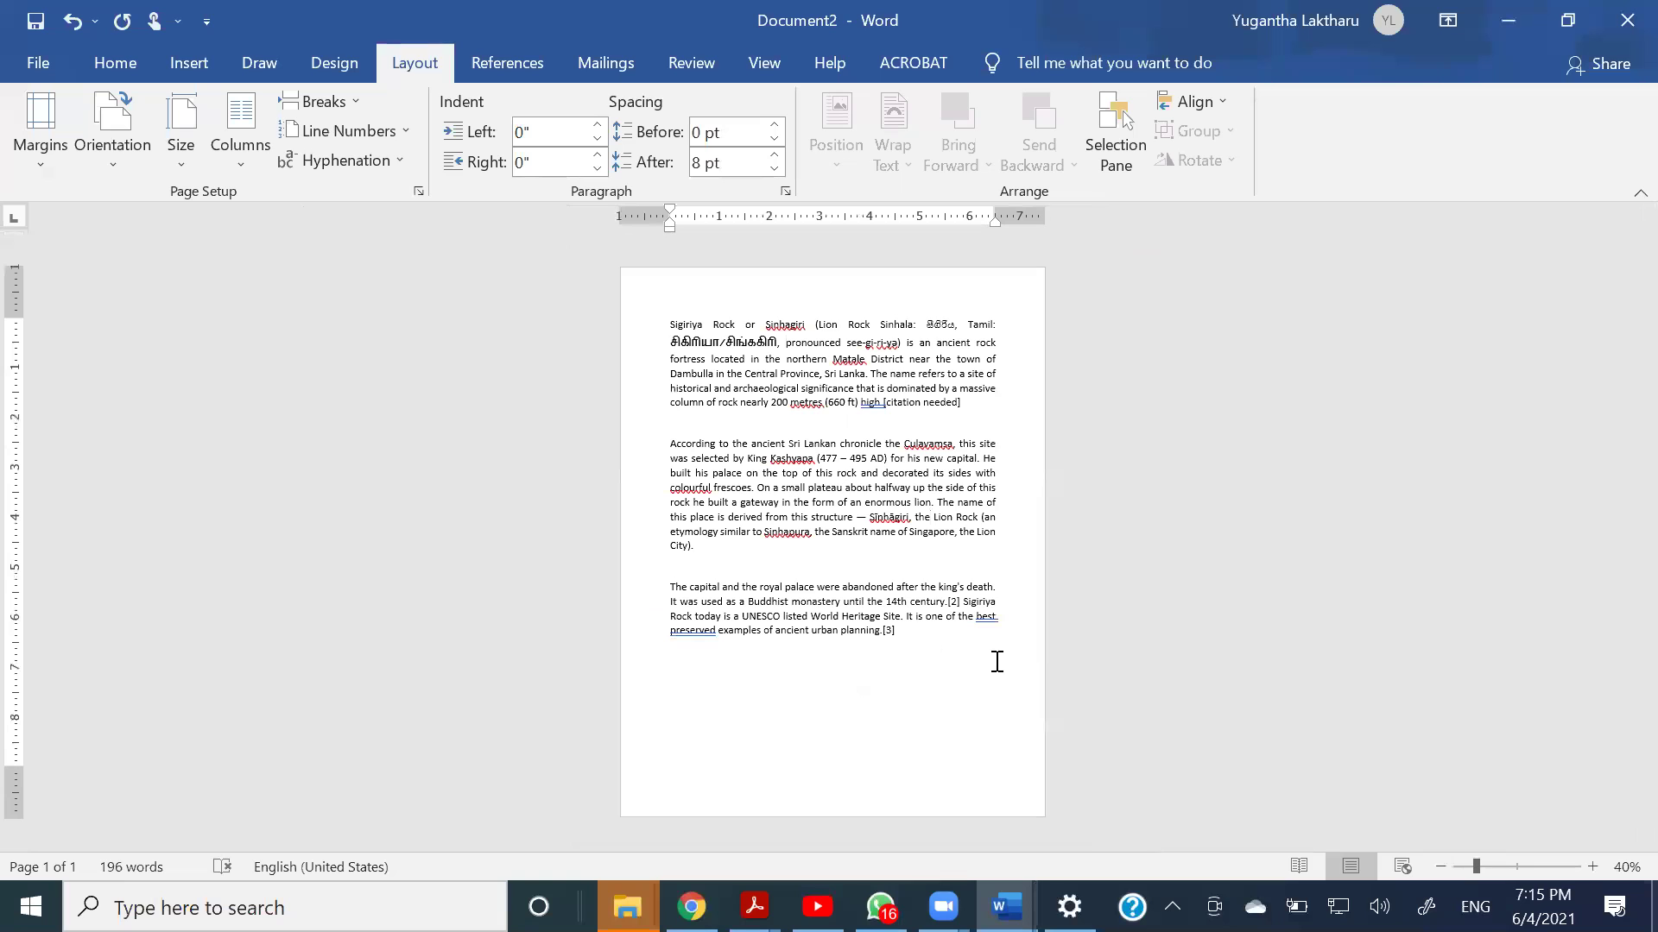
left_click(29, 155)
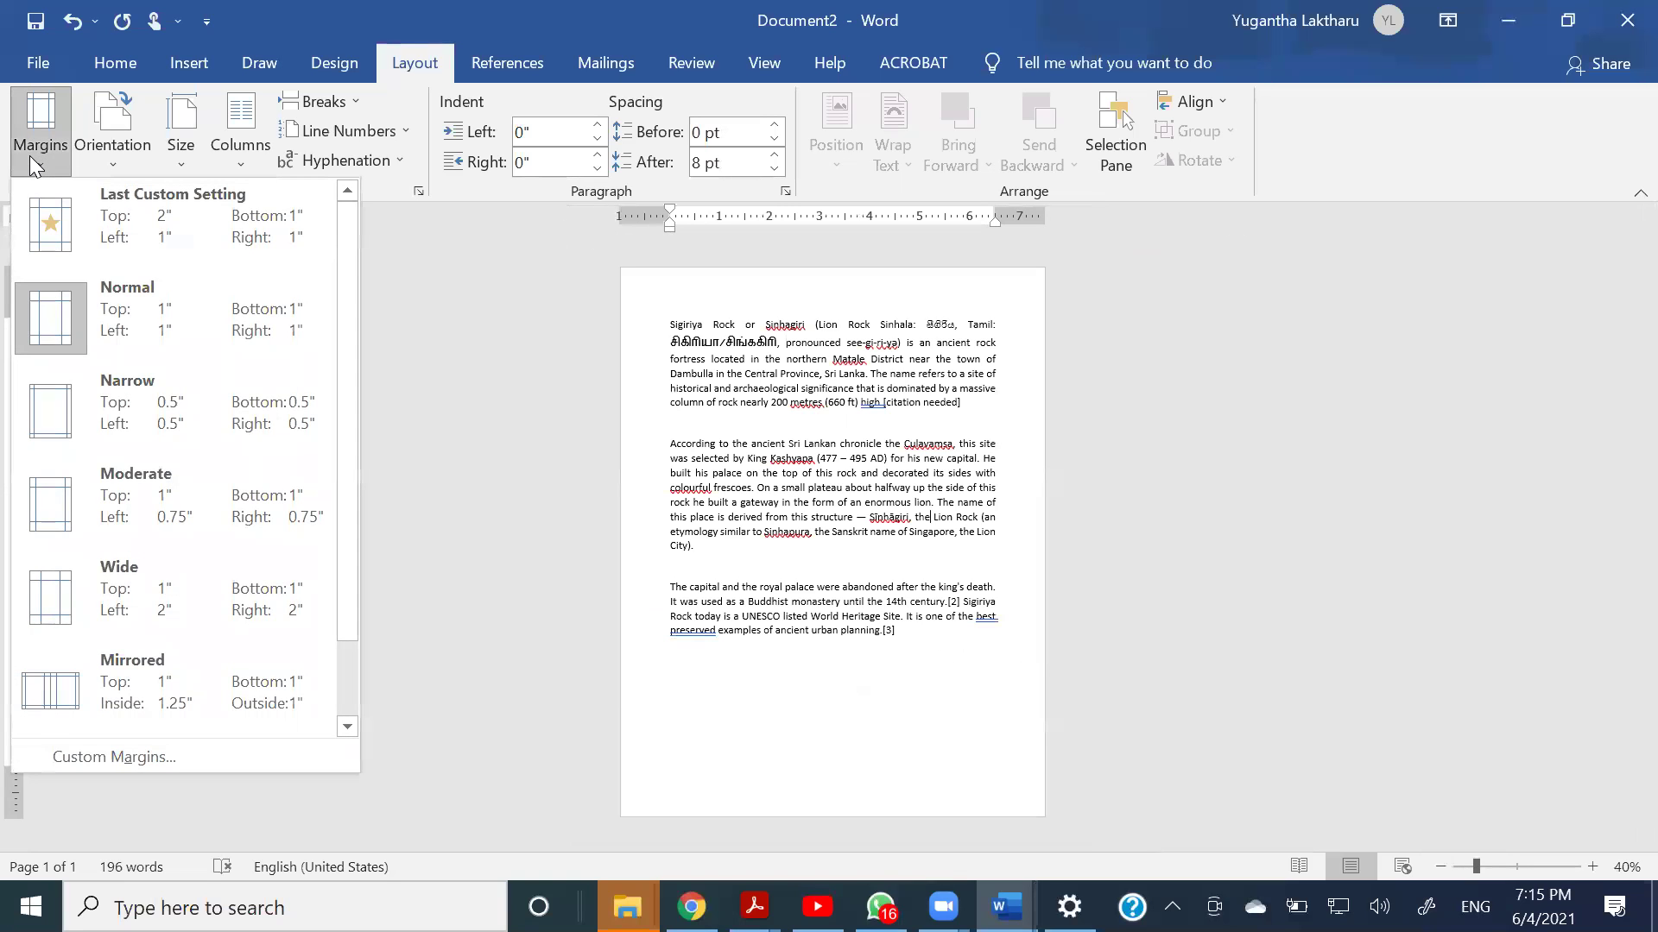
left_click(55, 404)
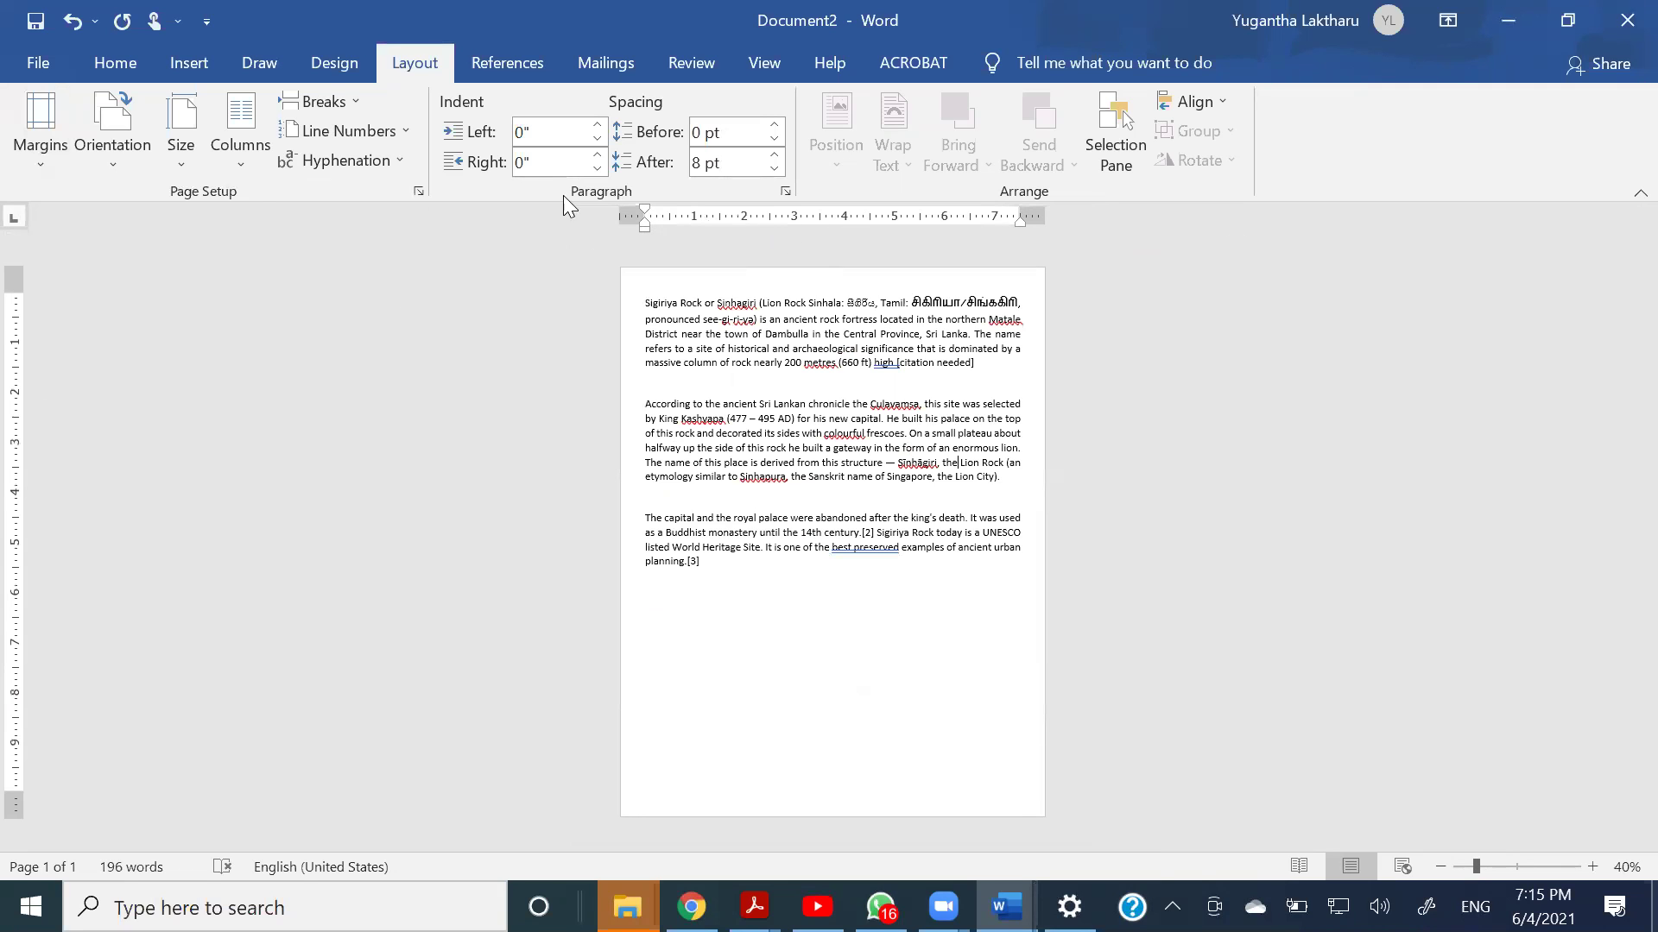
left_click(29, 157)
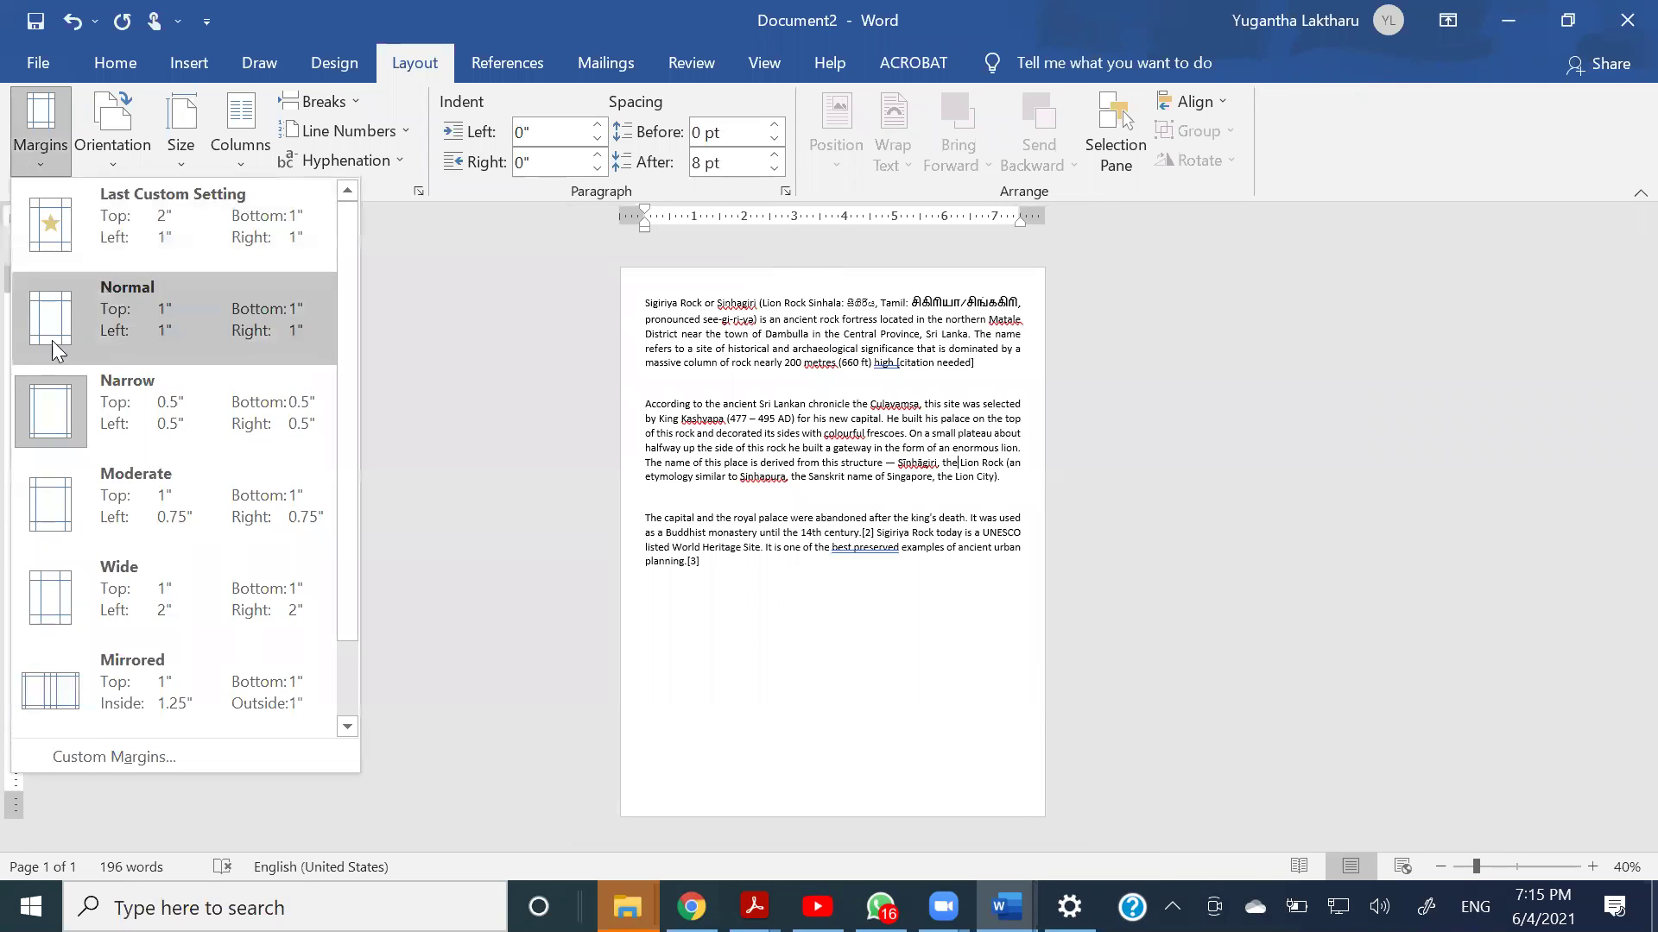
left_click(48, 594)
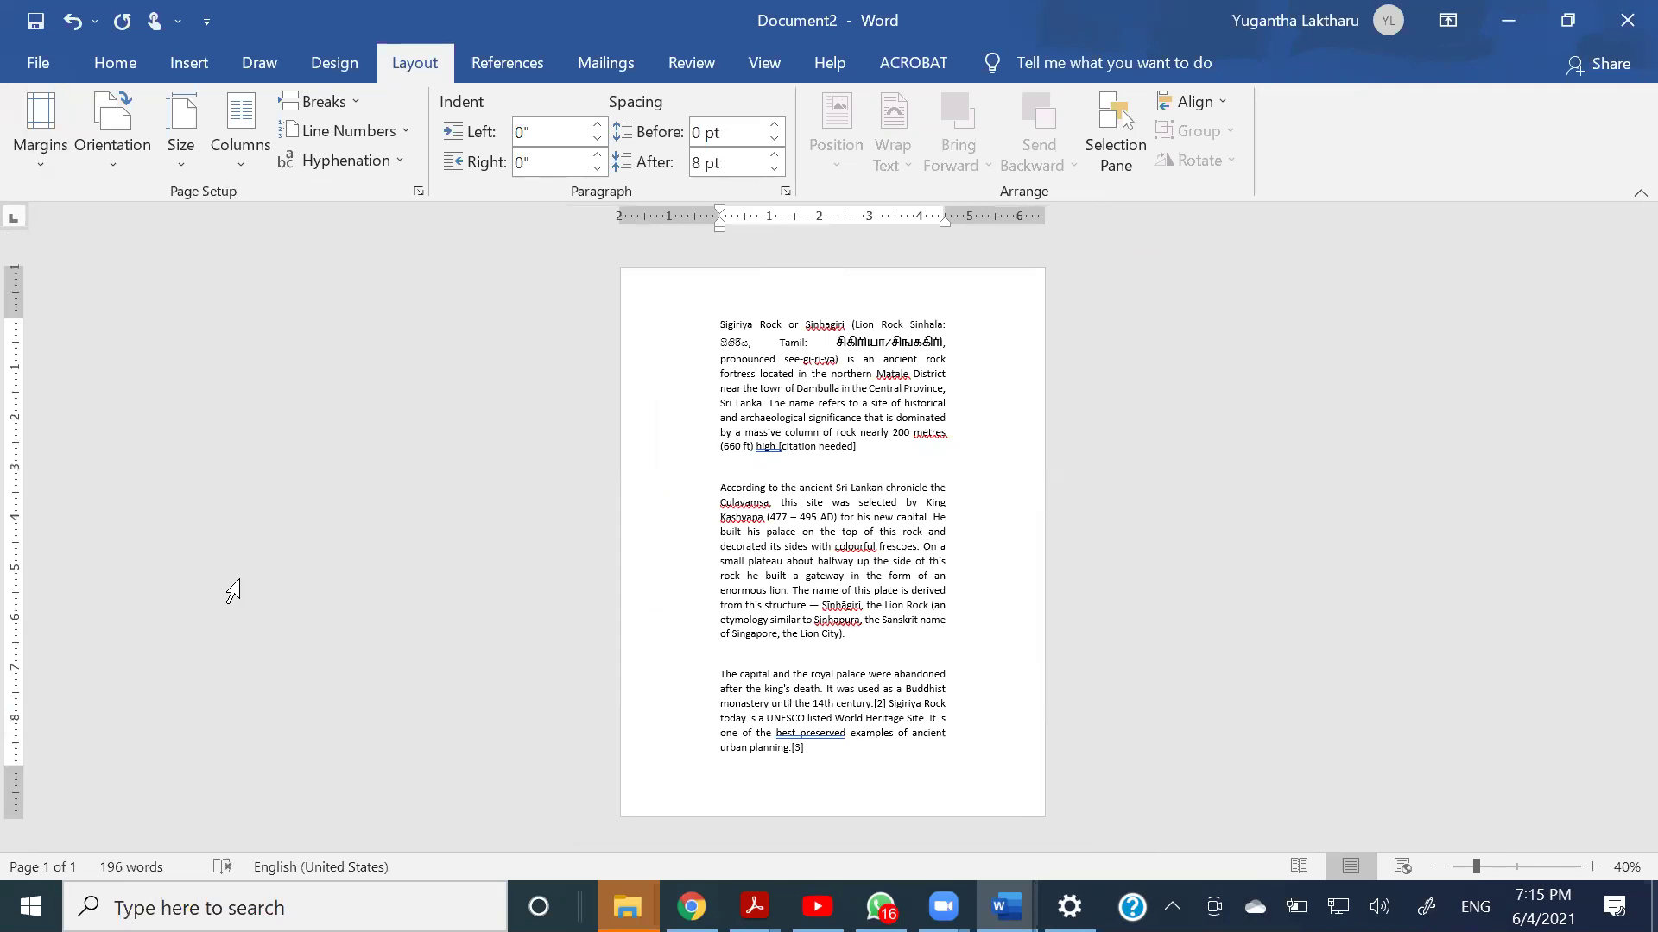
- Set a custom top margin of 2.9" for the whole document through the page setup options
left_click(47, 152)
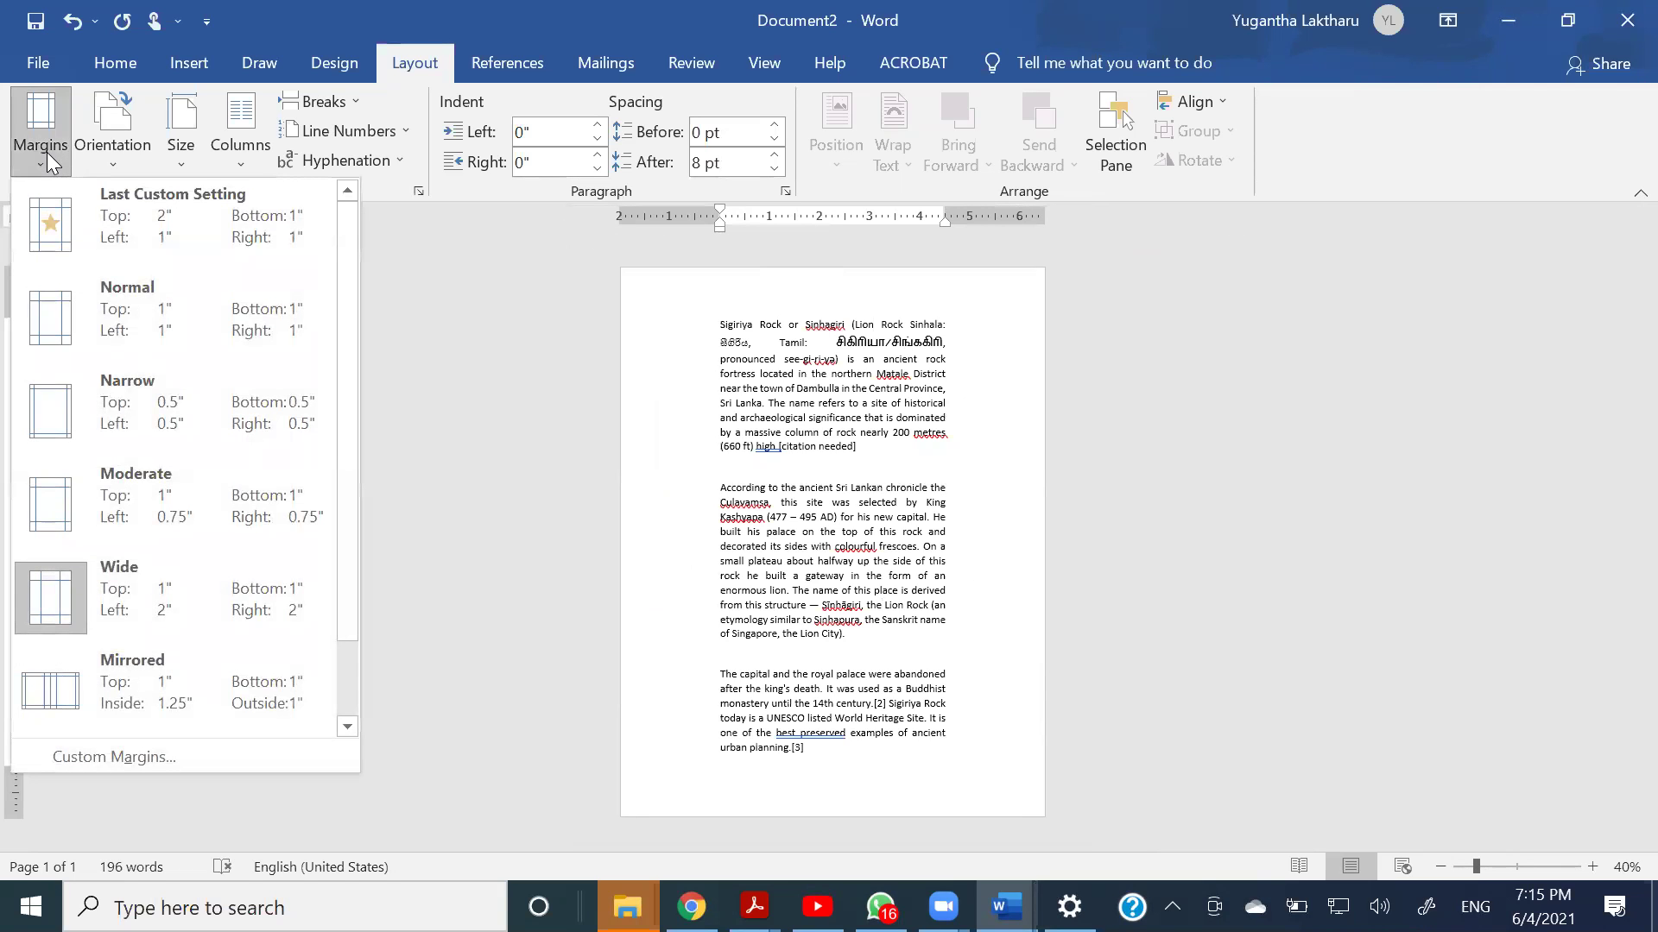
left_click(71, 763)
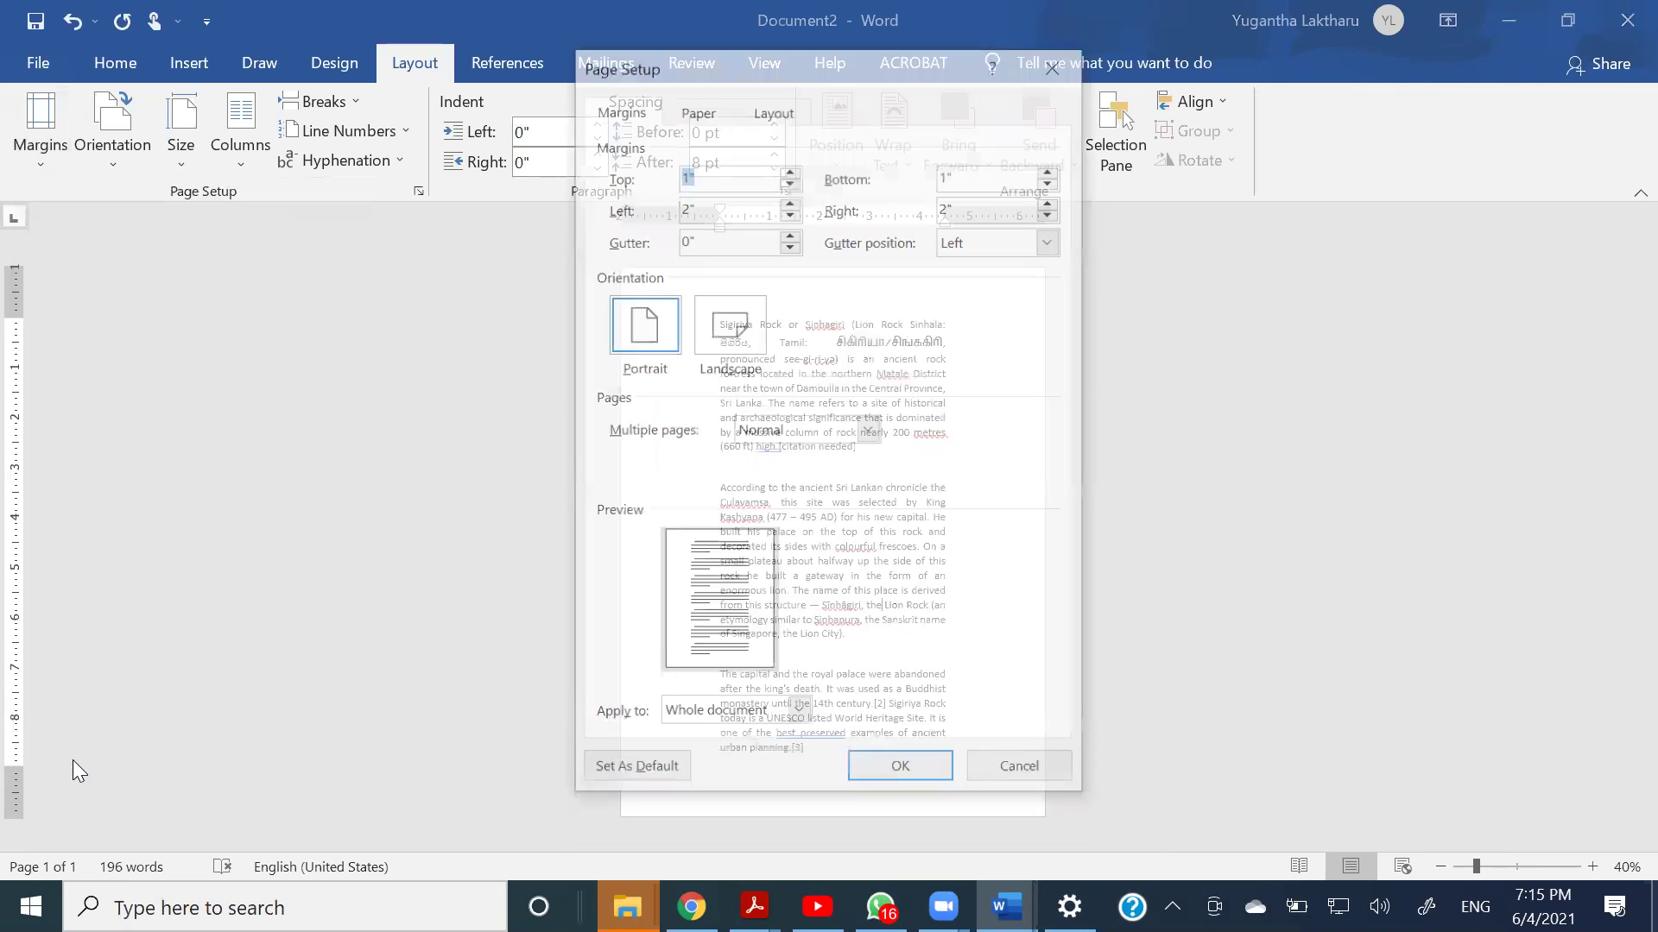
left_click_drag(808, 78, 302, 145)
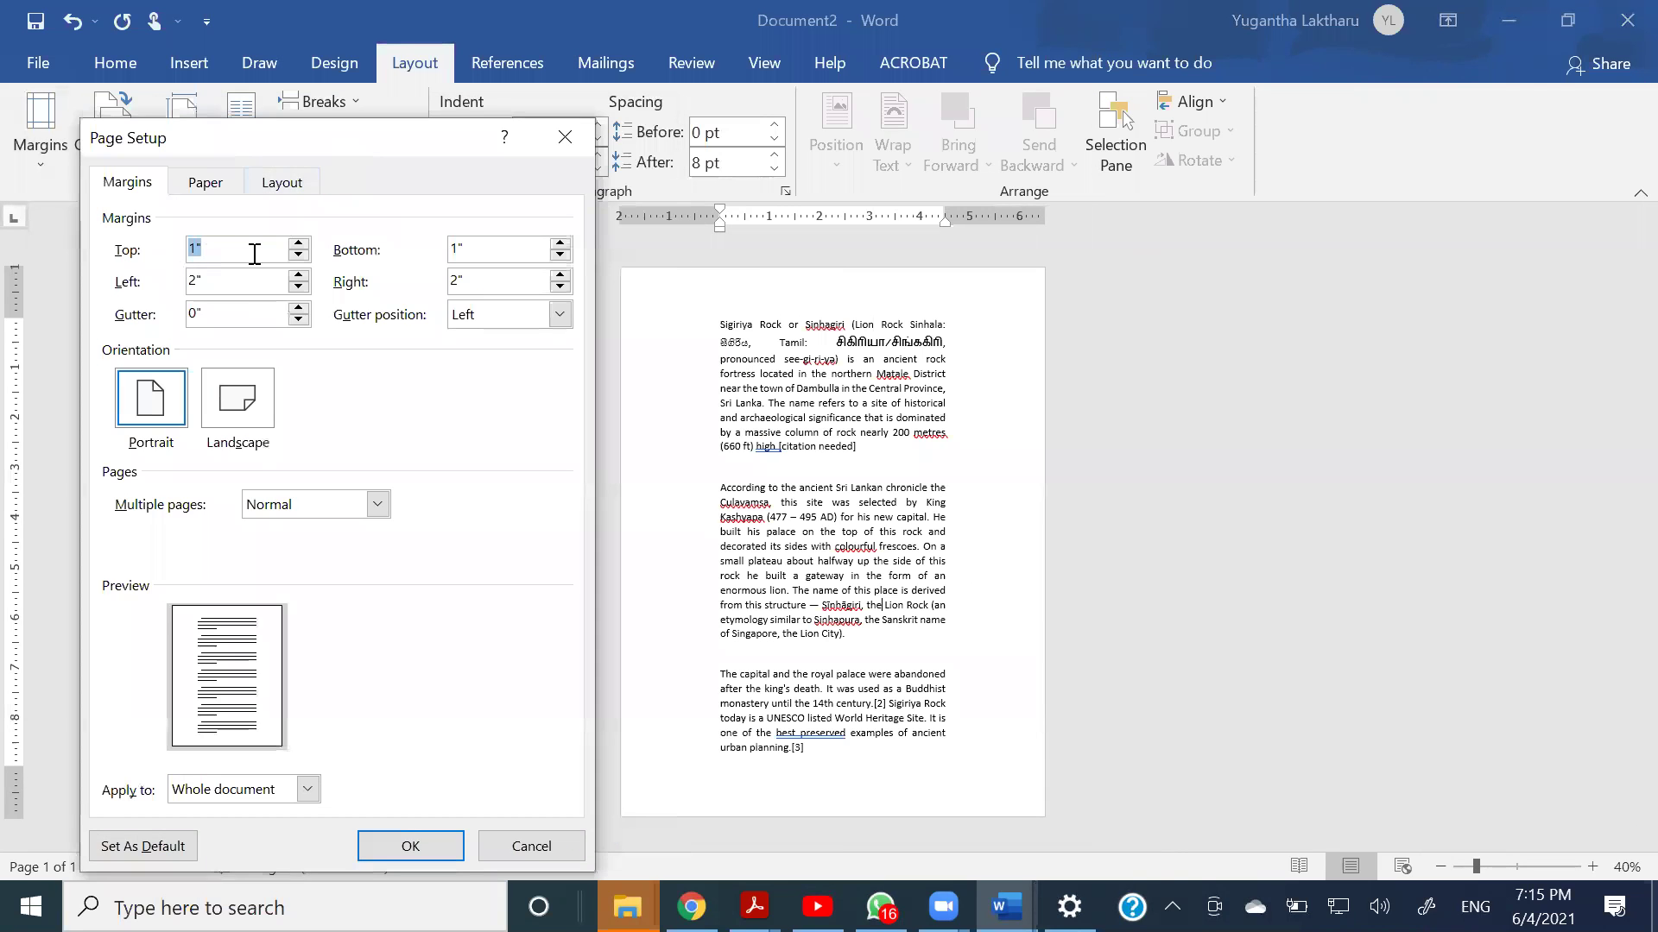
left_click(299, 243)
left_click(299, 244)
left_click(299, 243)
left_click(299, 243)
left_click(299, 244)
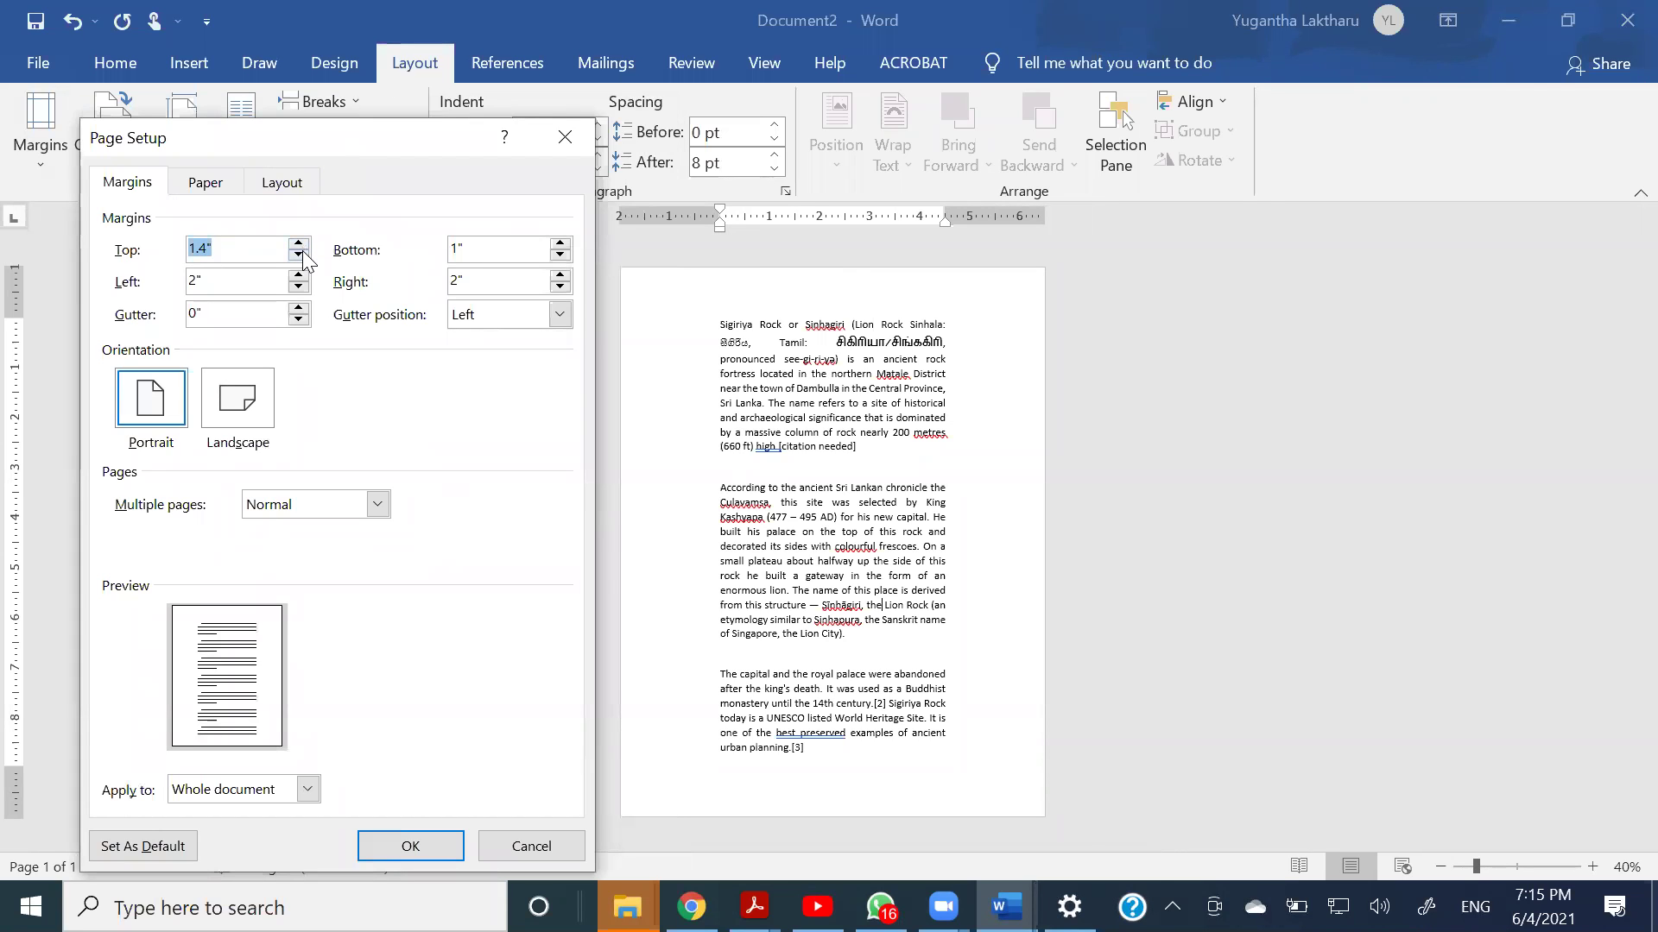
left_click(298, 244)
left_click(299, 243)
left_click(299, 243)
left_click(299, 243)
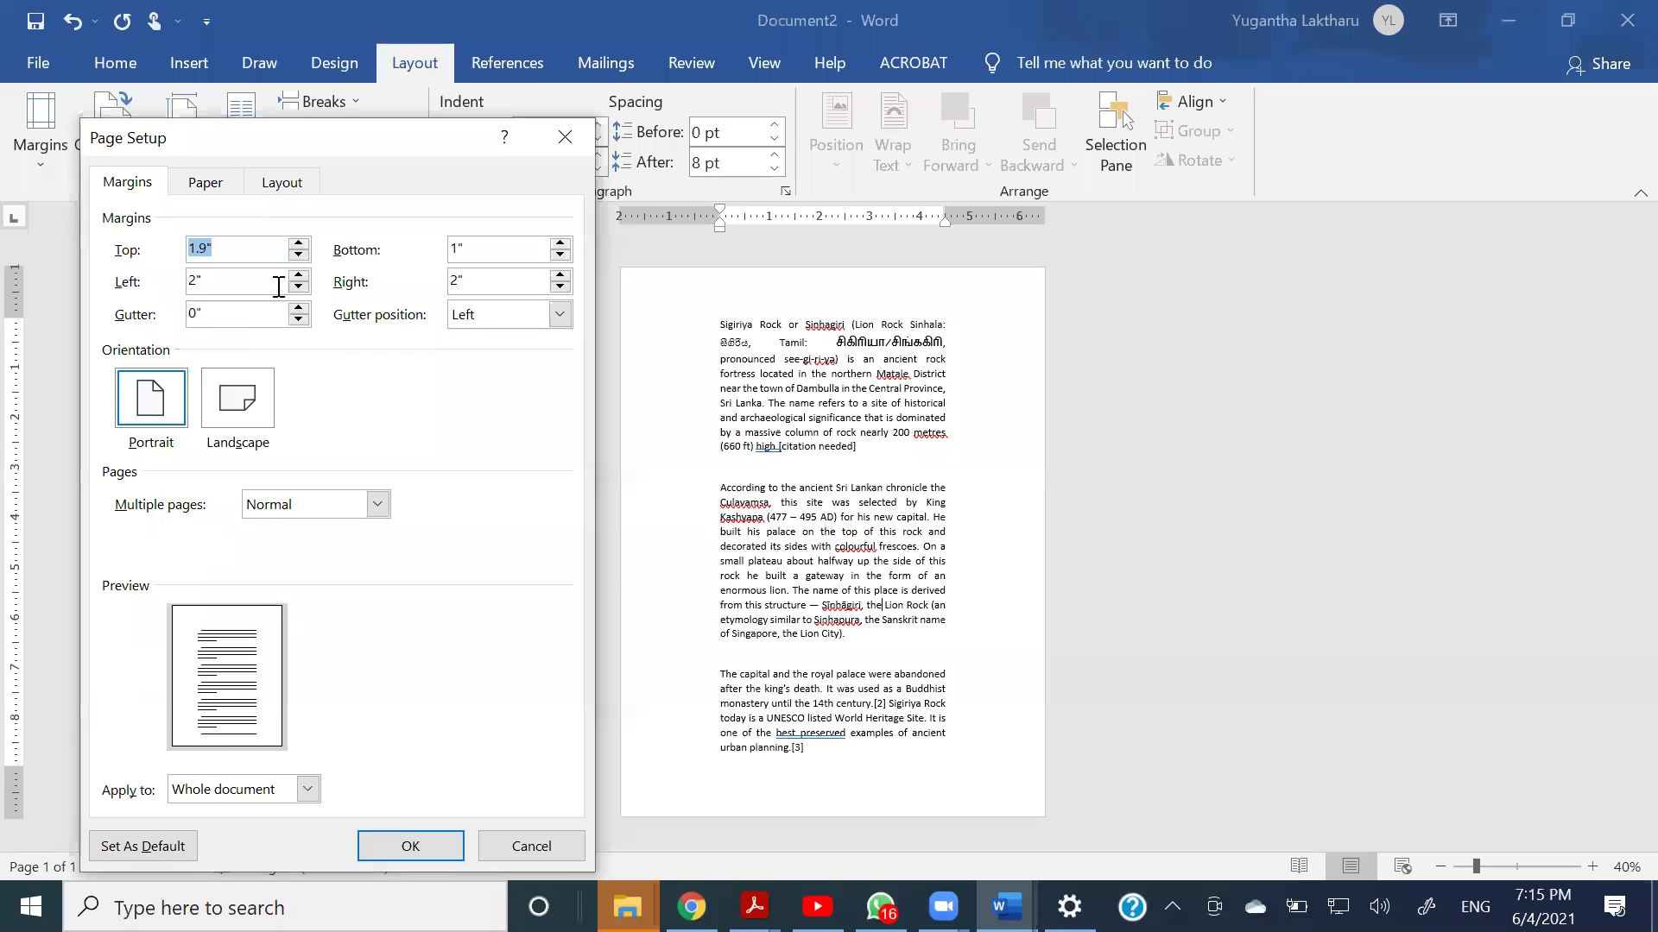
left_click(301, 245)
left_click(300, 244)
left_click(300, 244)
left_click(301, 244)
left_click(301, 245)
left_click(300, 245)
left_click(300, 245)
left_click(300, 244)
left_click(299, 245)
left_click(300, 244)
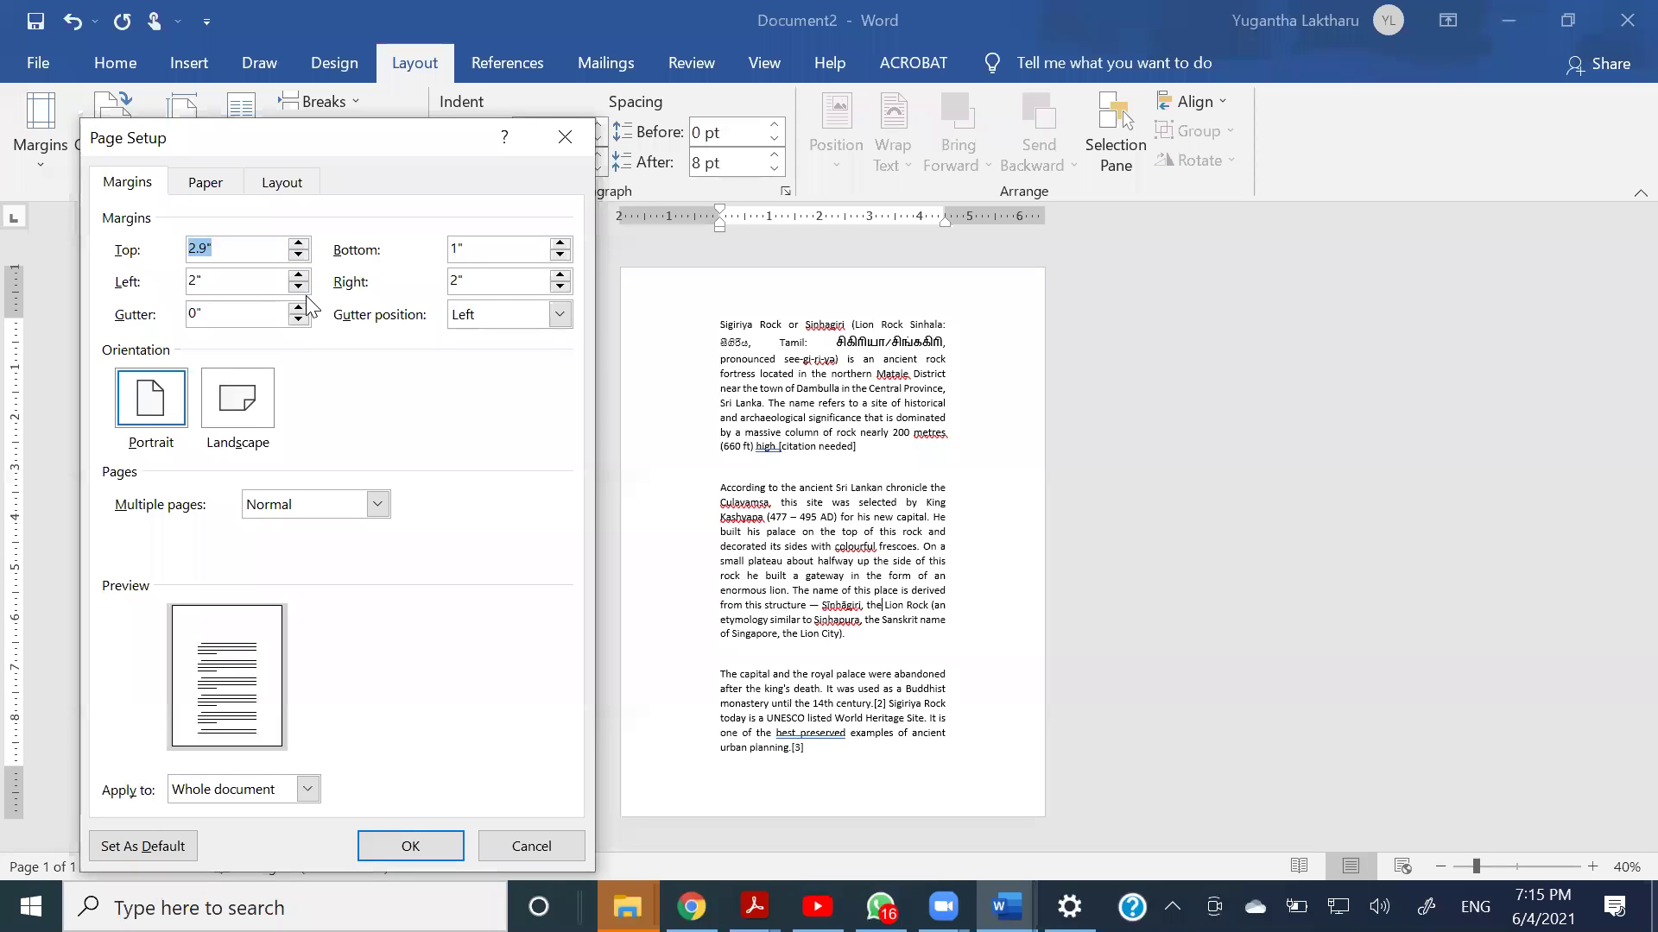
left_click(428, 847)
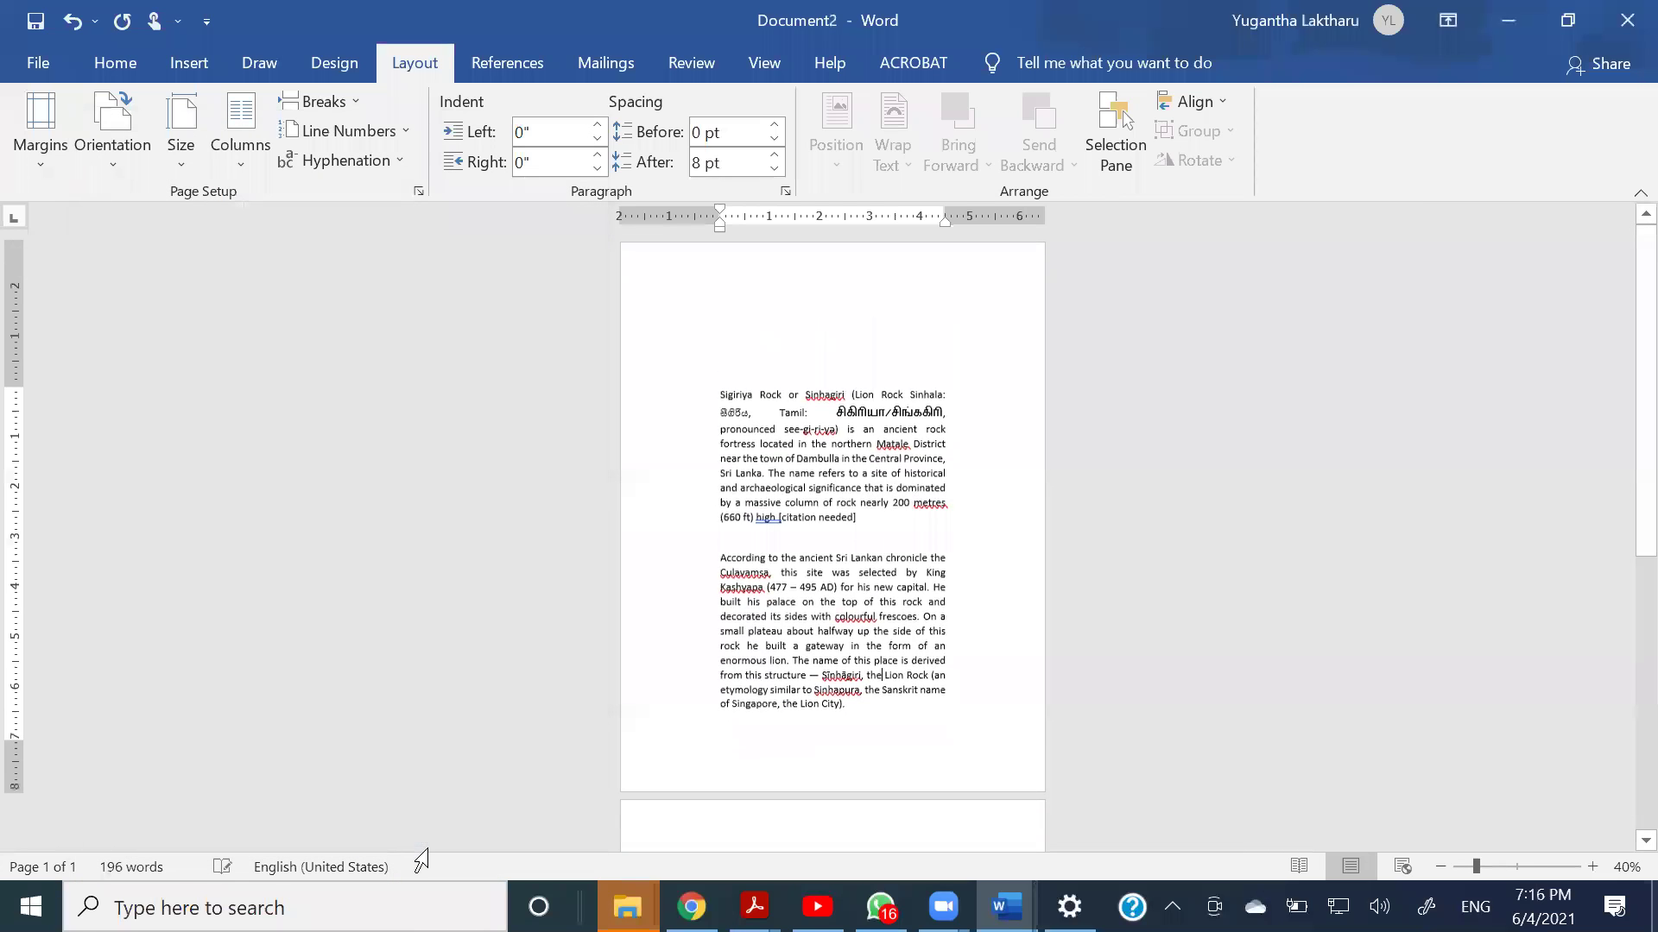
- Change the page orientation of the document to Landscape and review the orientation choices
left_click(126, 162)
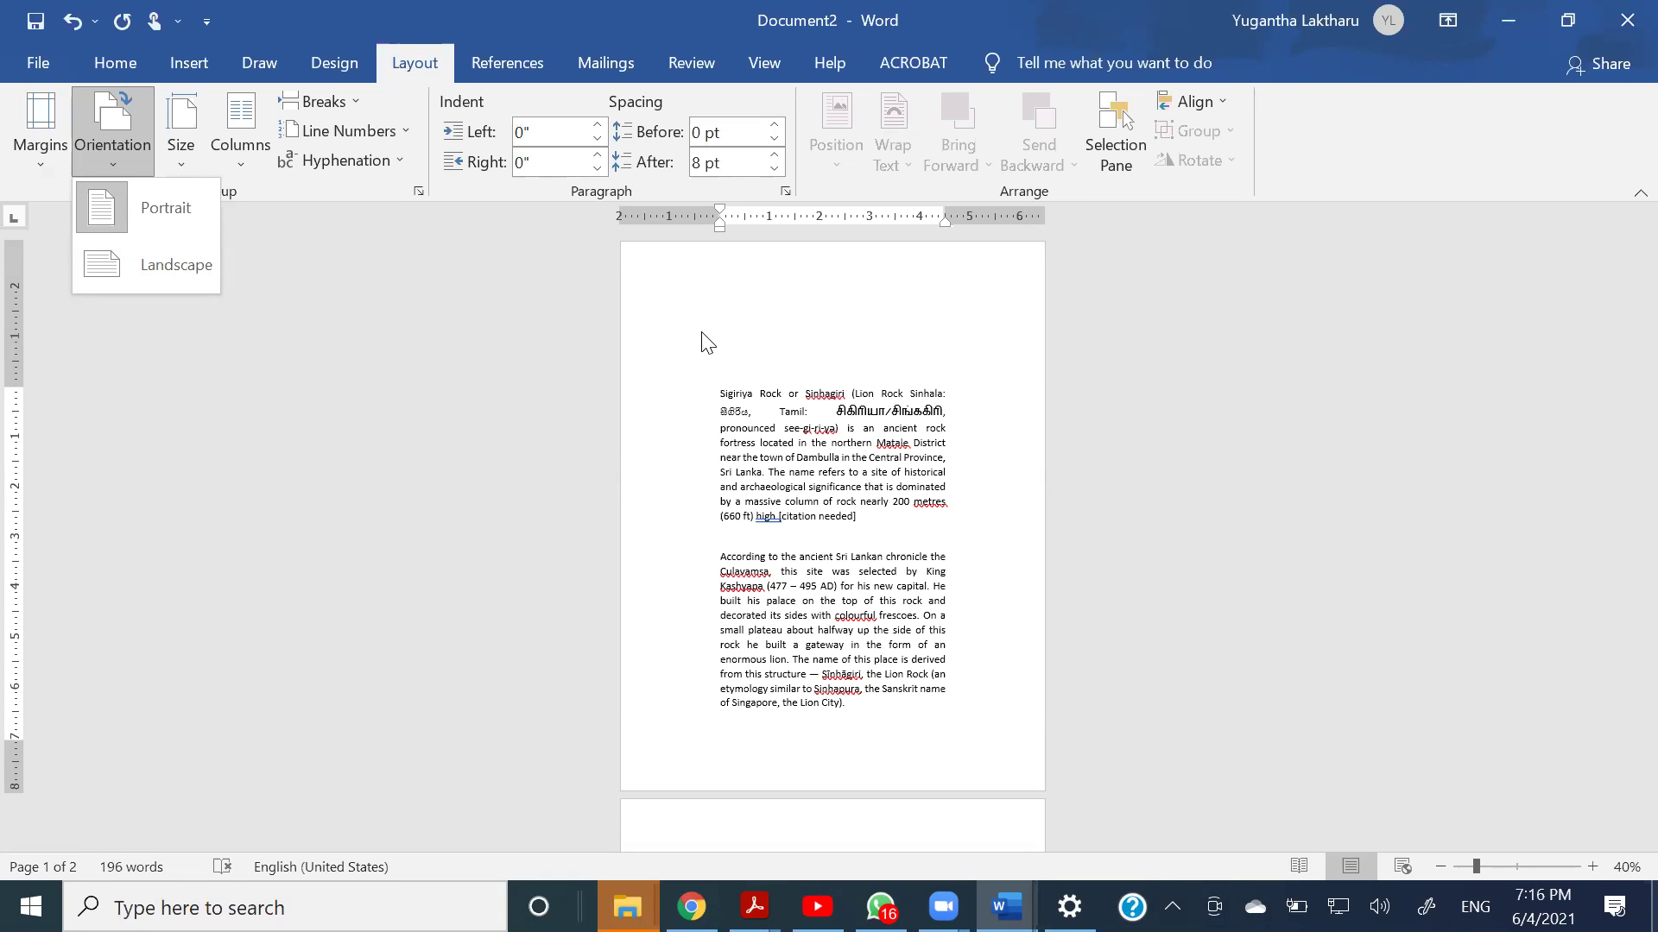
left_click(176, 274)
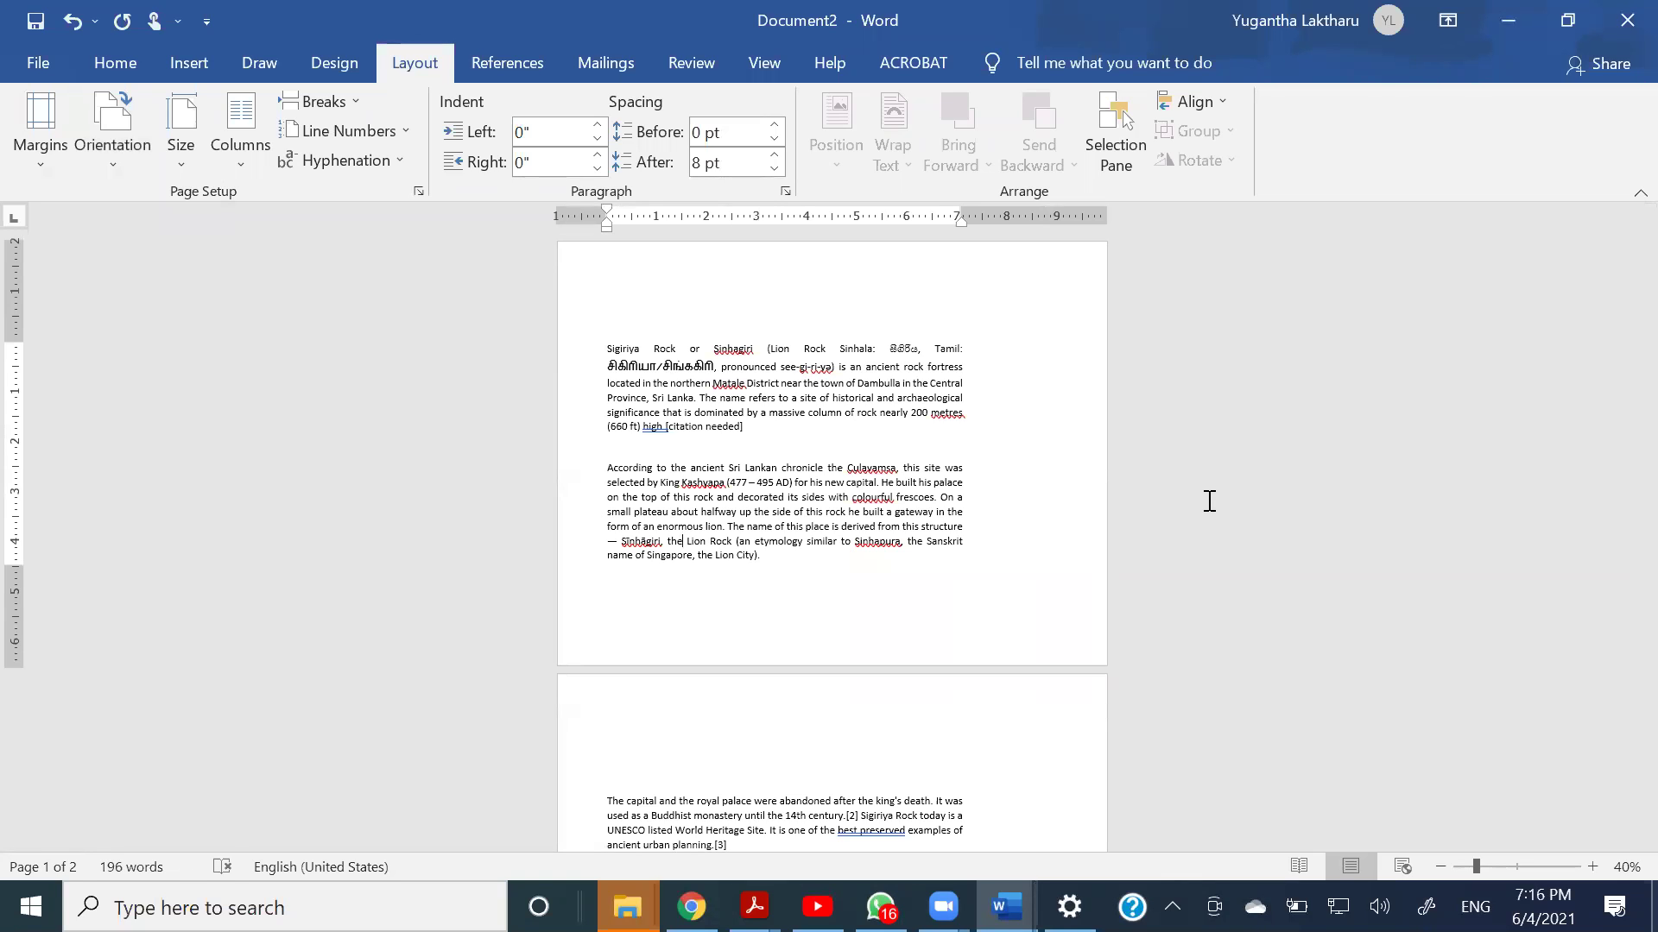
left_click(121, 151)
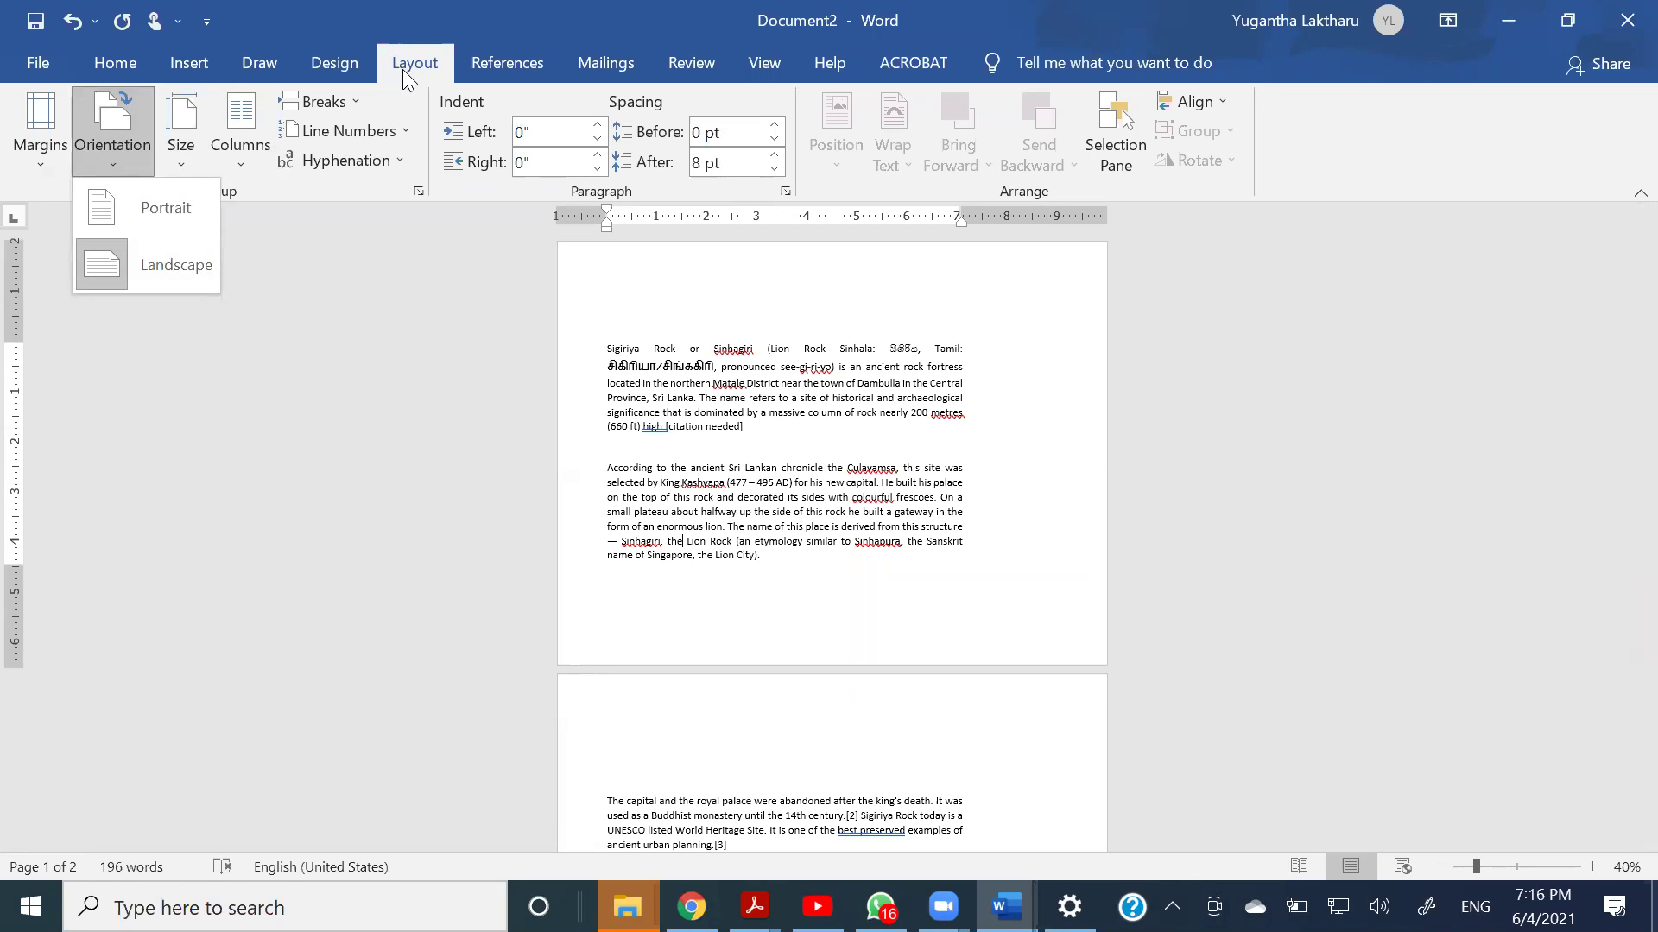
- Set the document's paper size to A4 and look through the remaining paper sizes down to A3 and Ledger
left_click(186, 168)
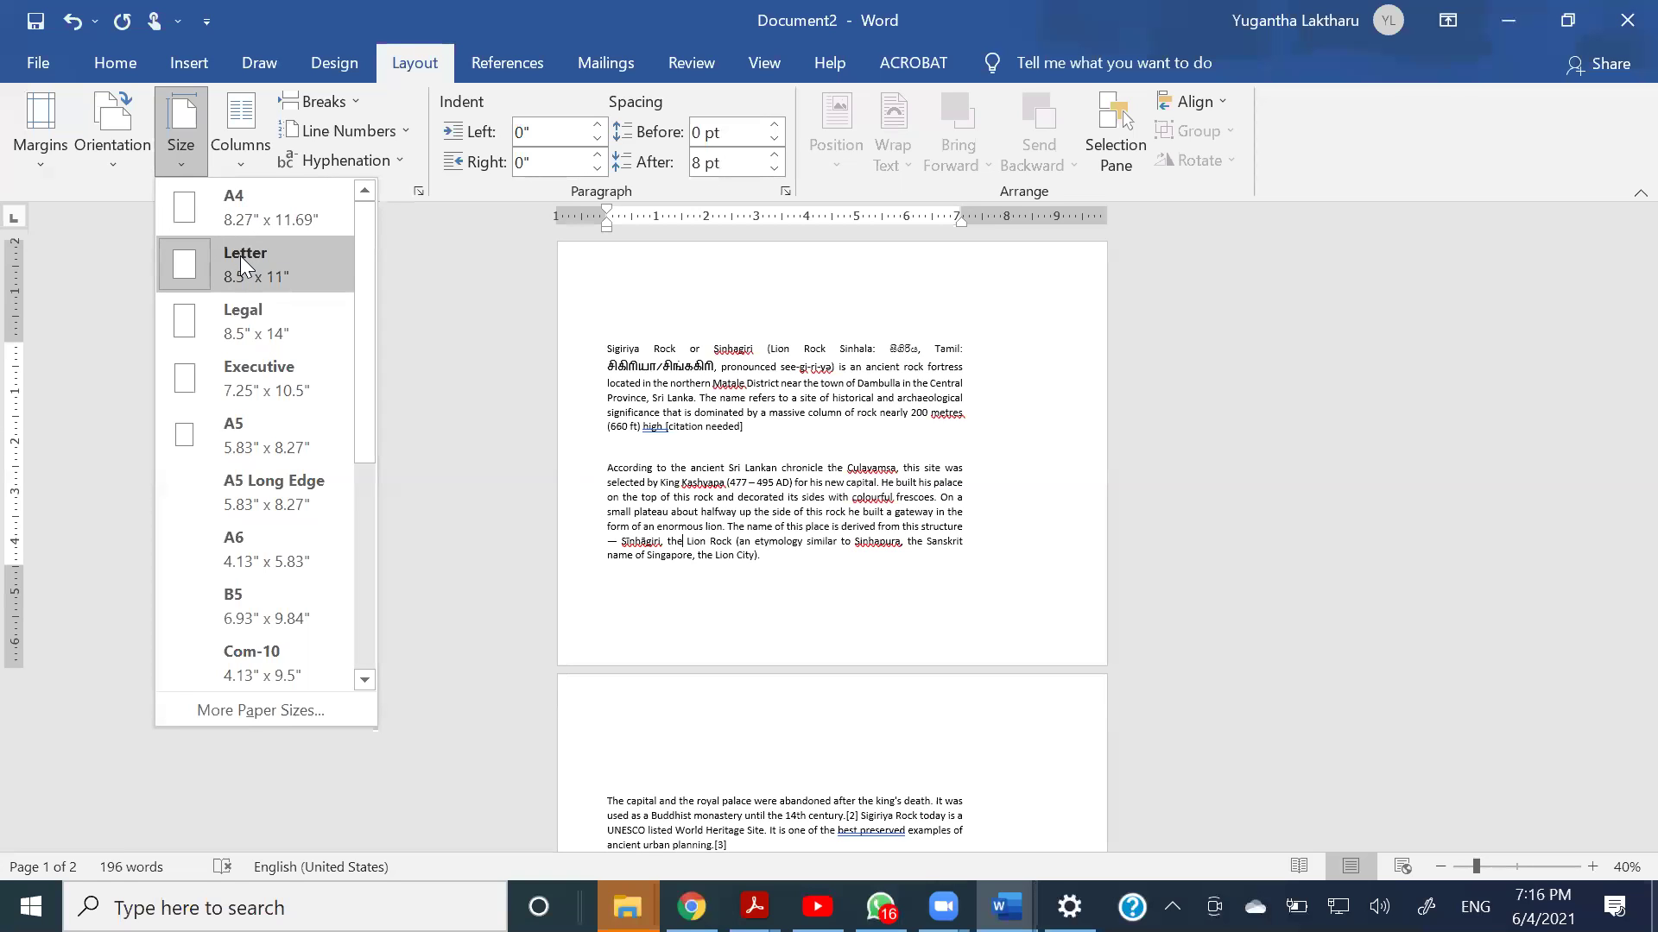
left_click(532, 226)
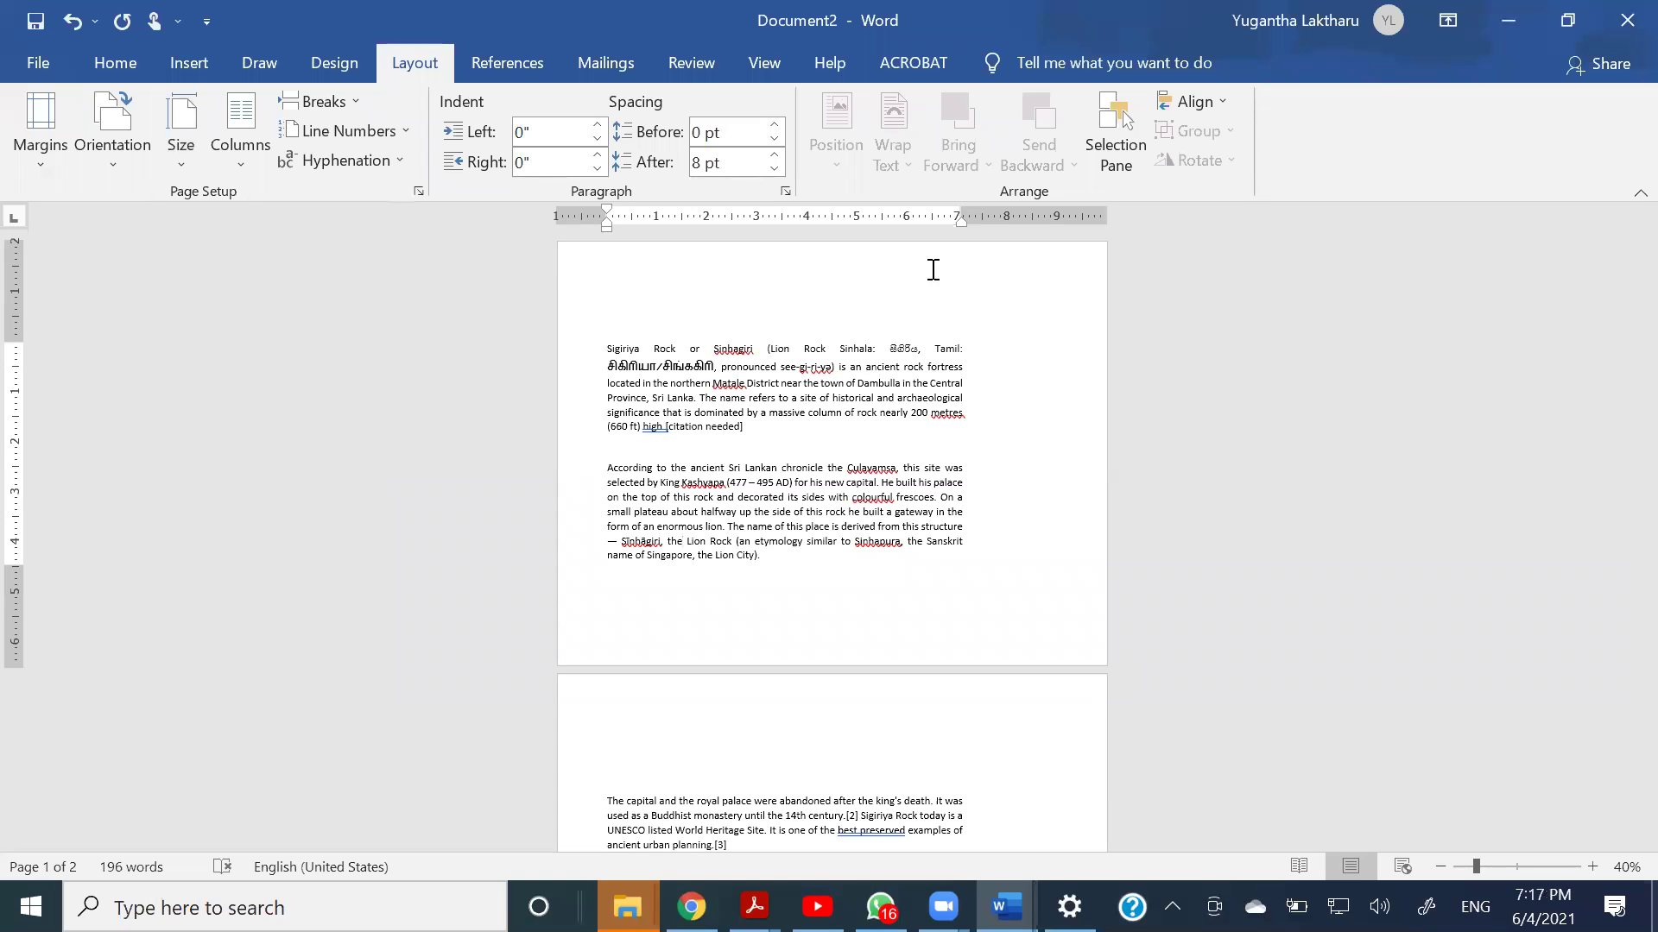
left_click(182, 159)
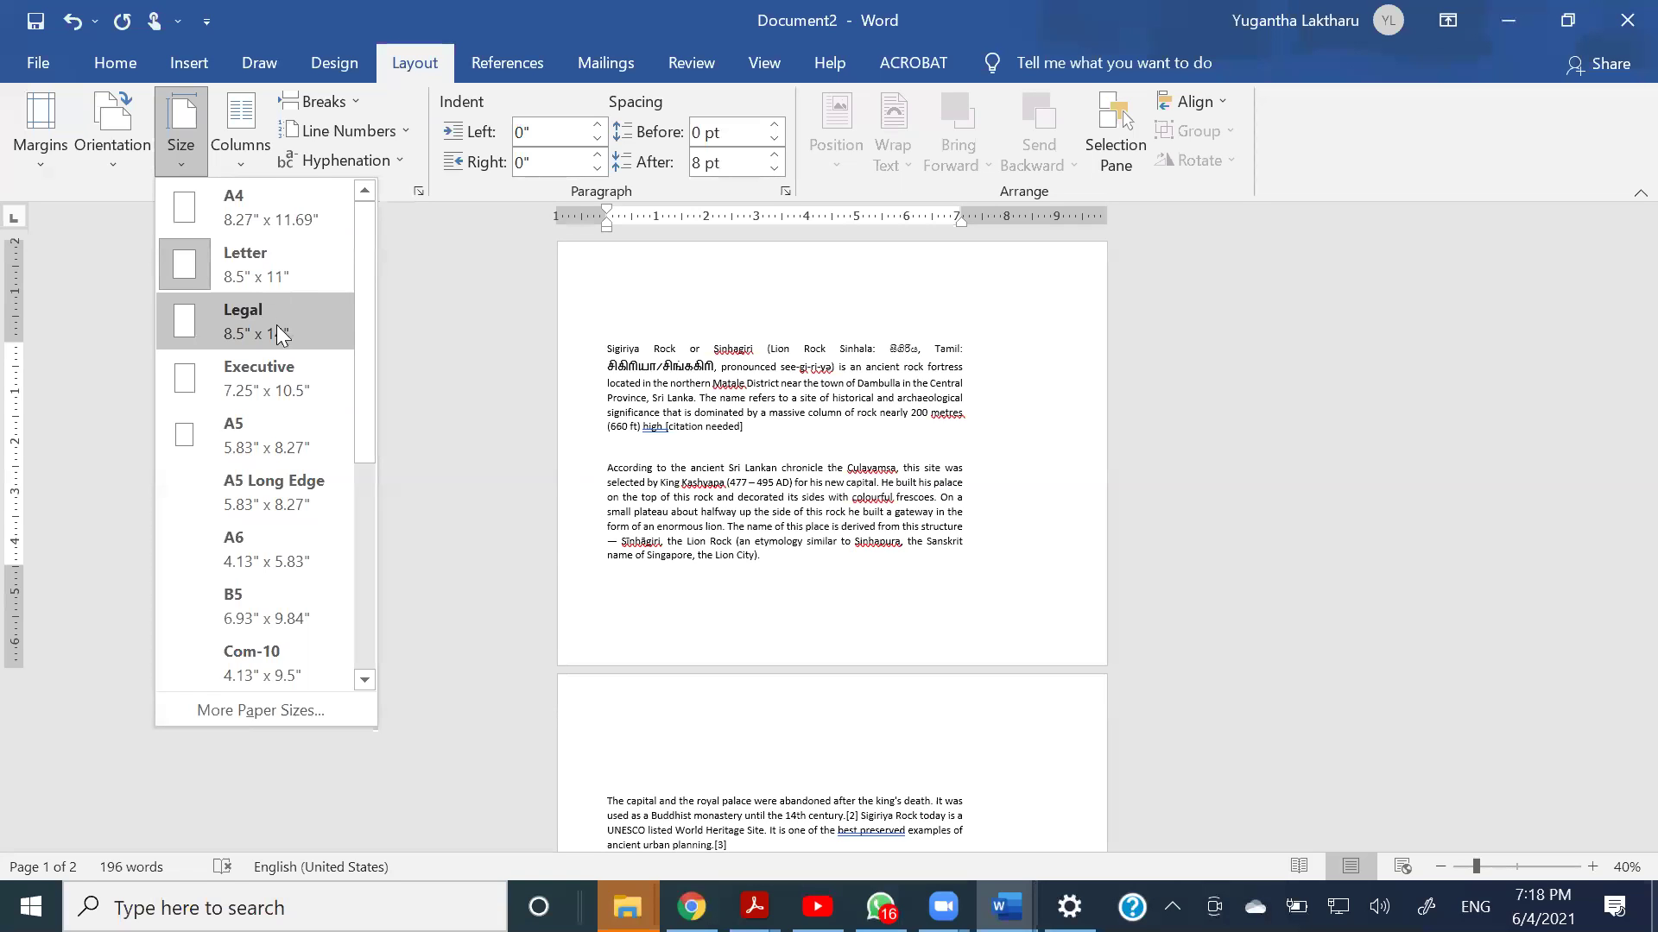
left_click(278, 207)
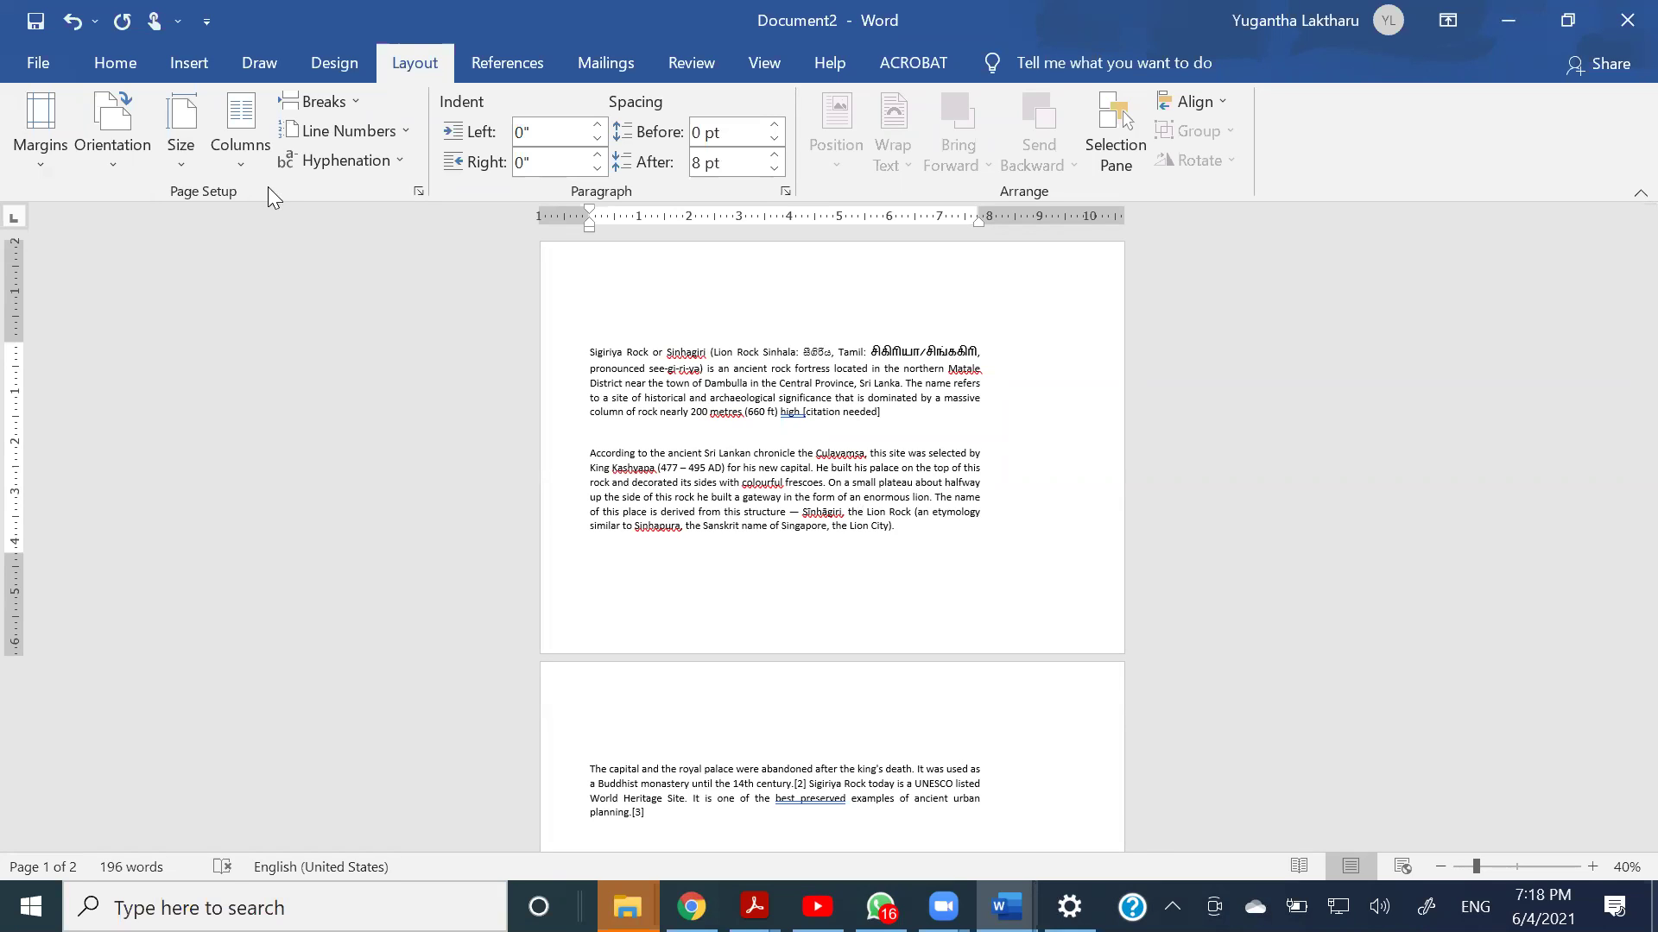
left_click(181, 151)
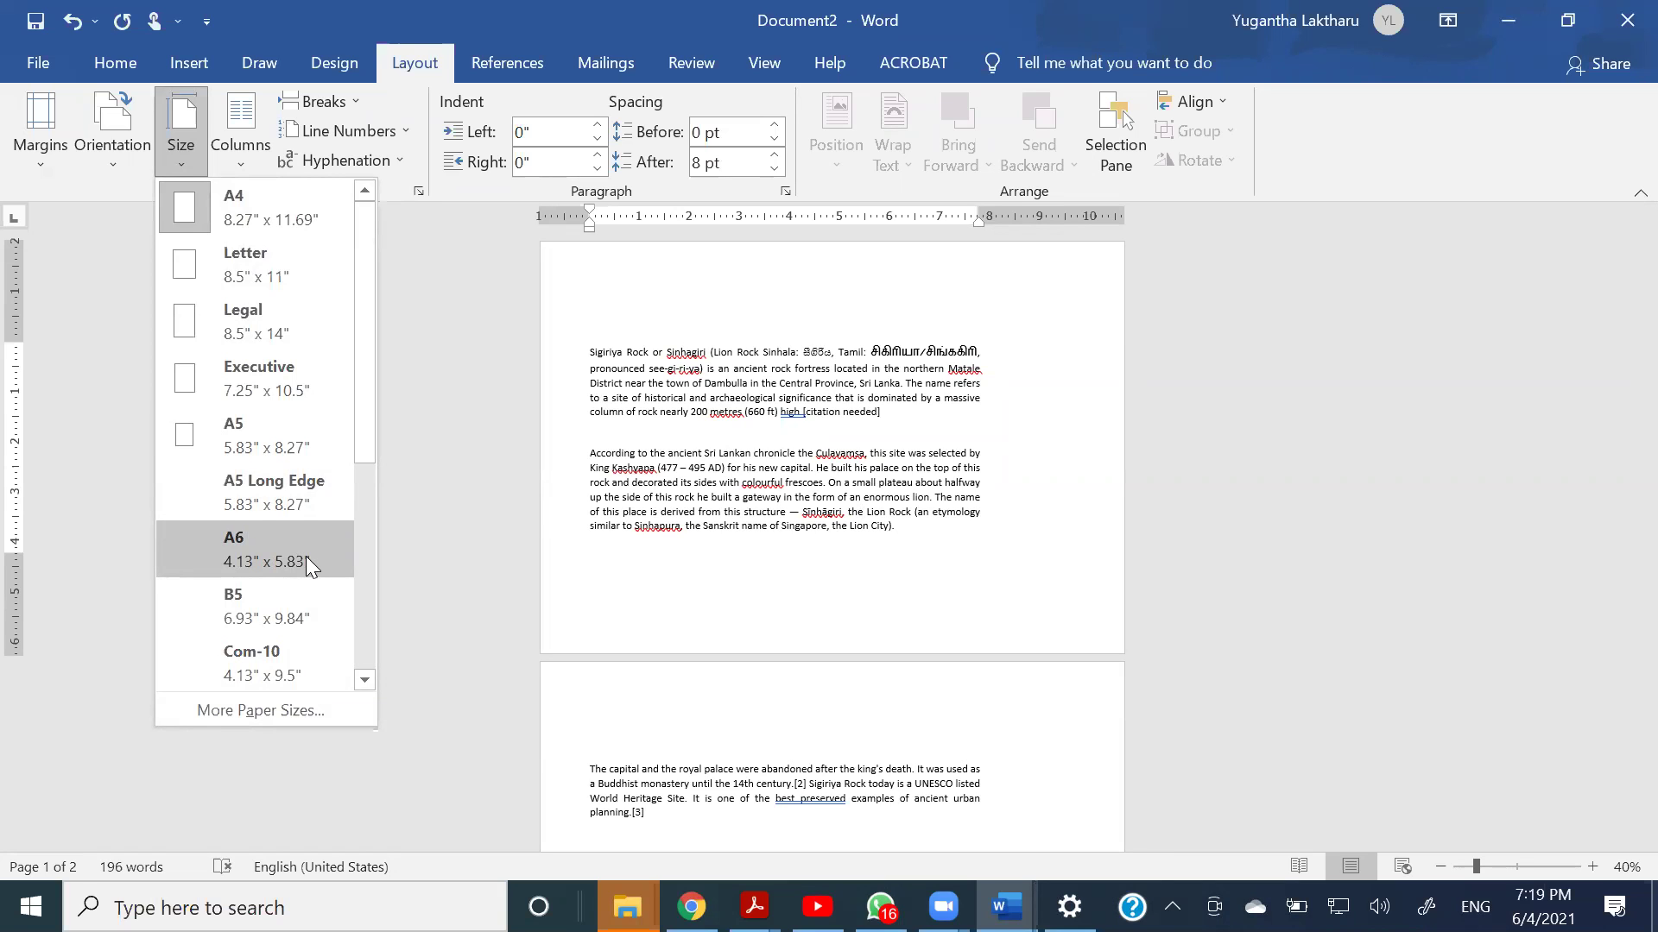
left_click_drag(358, 370, 325, 623)
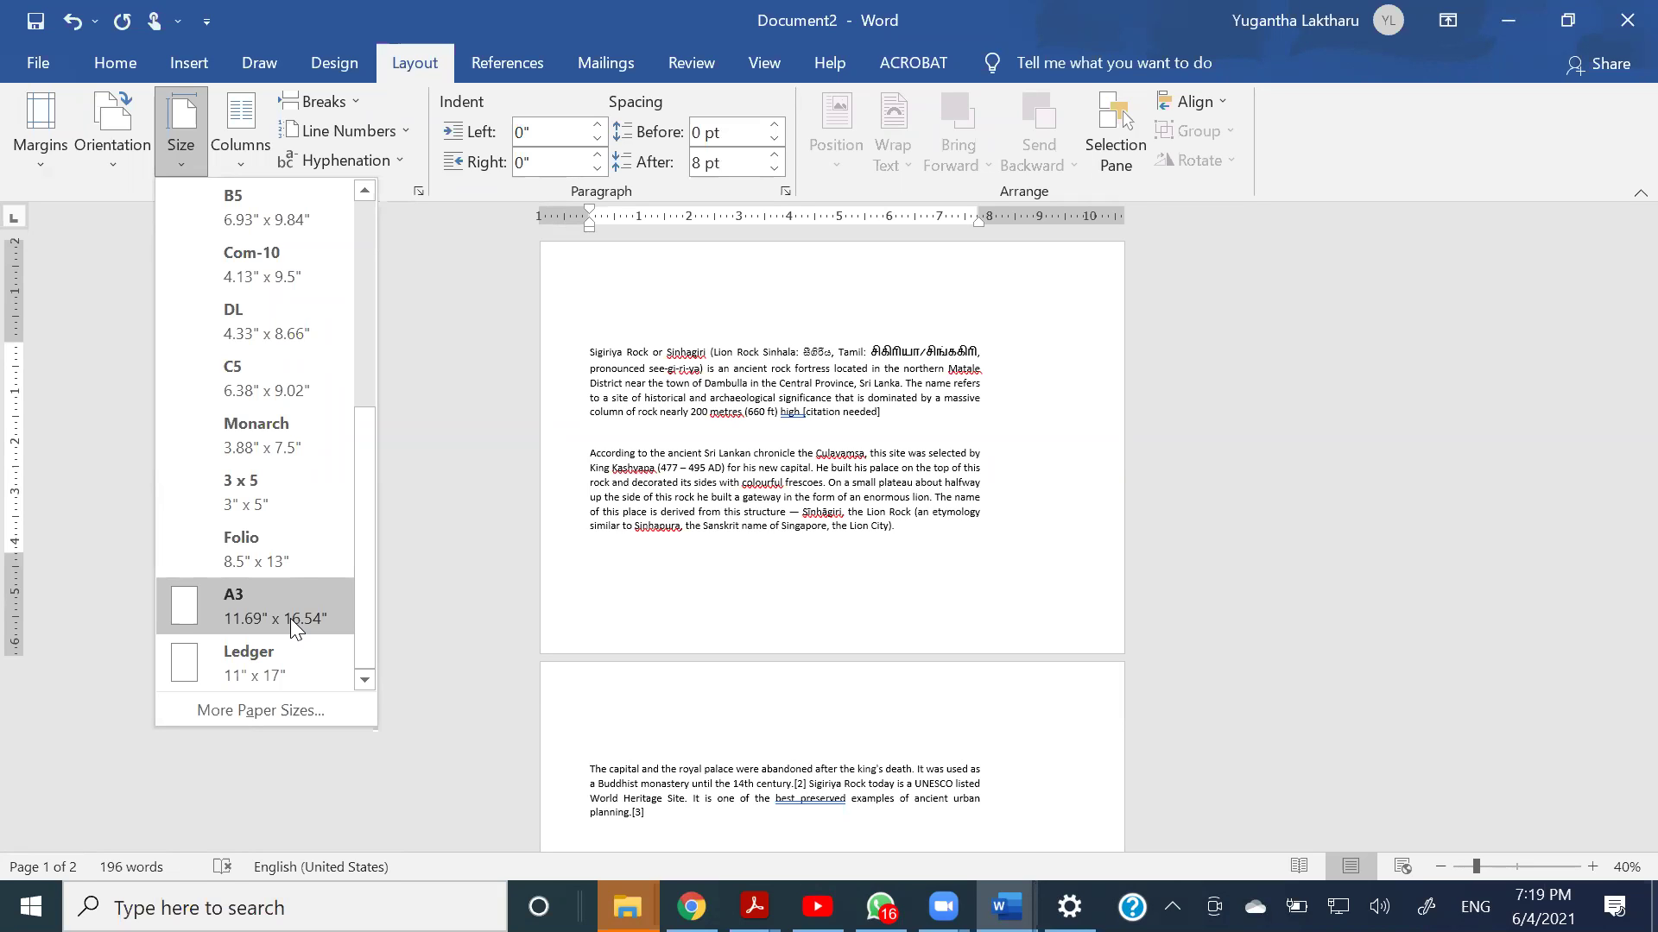
left_click(459, 300)
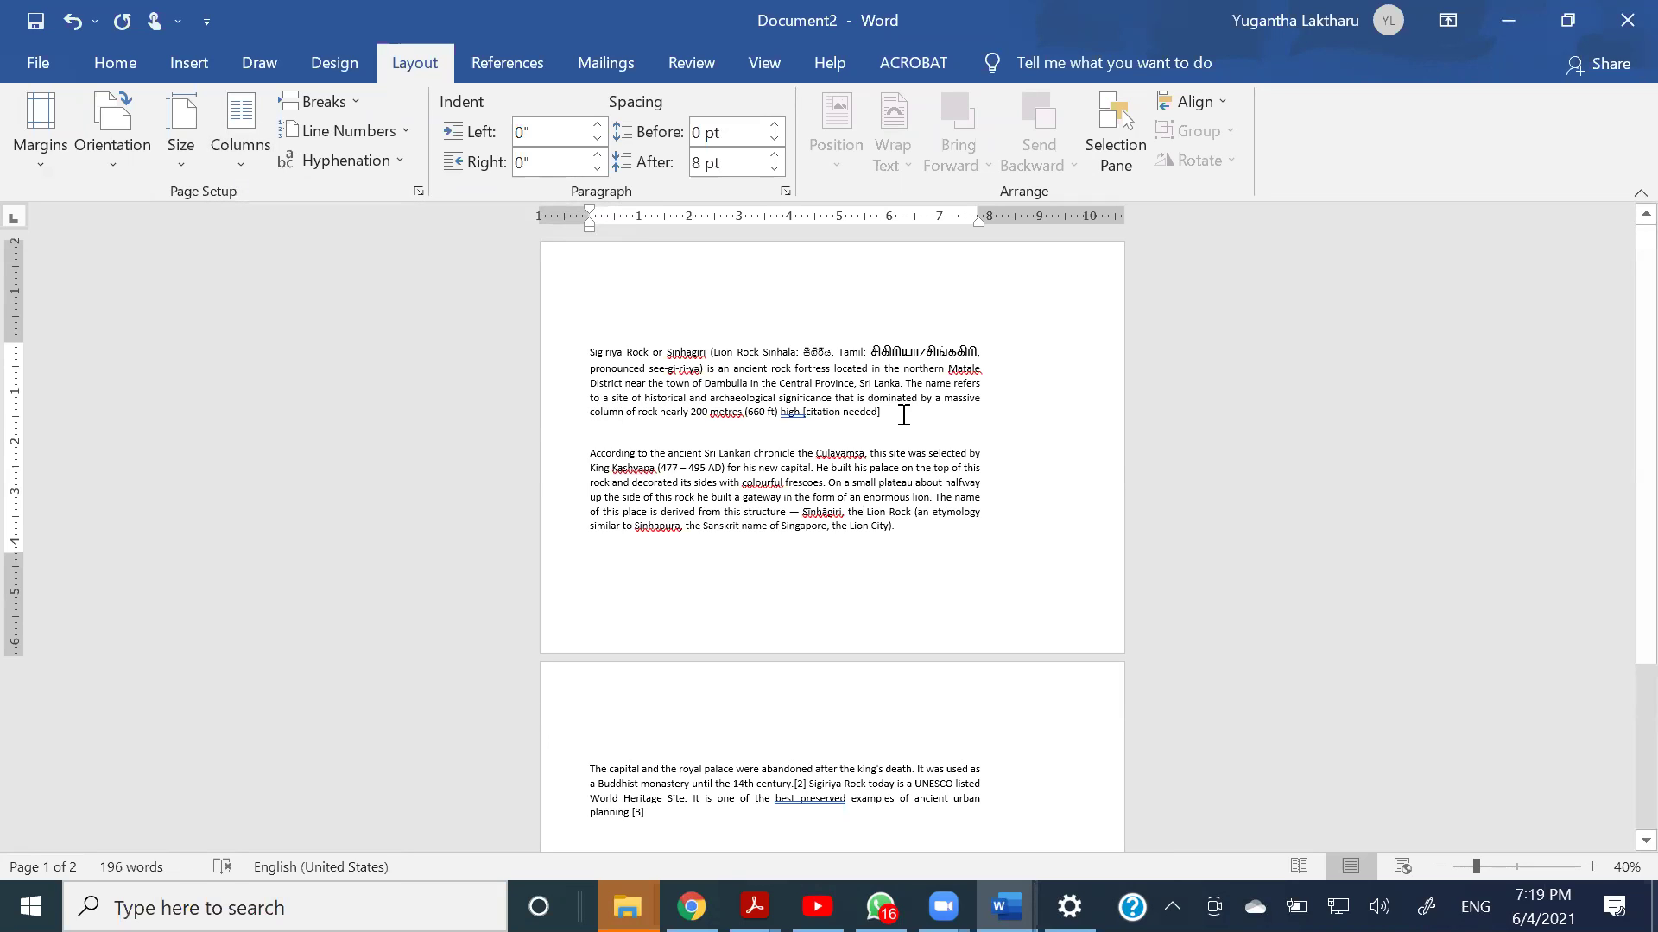
- Try a two-column layout on the whole document, highlight the text in both columns, and undo the column change
left_click(238, 169)
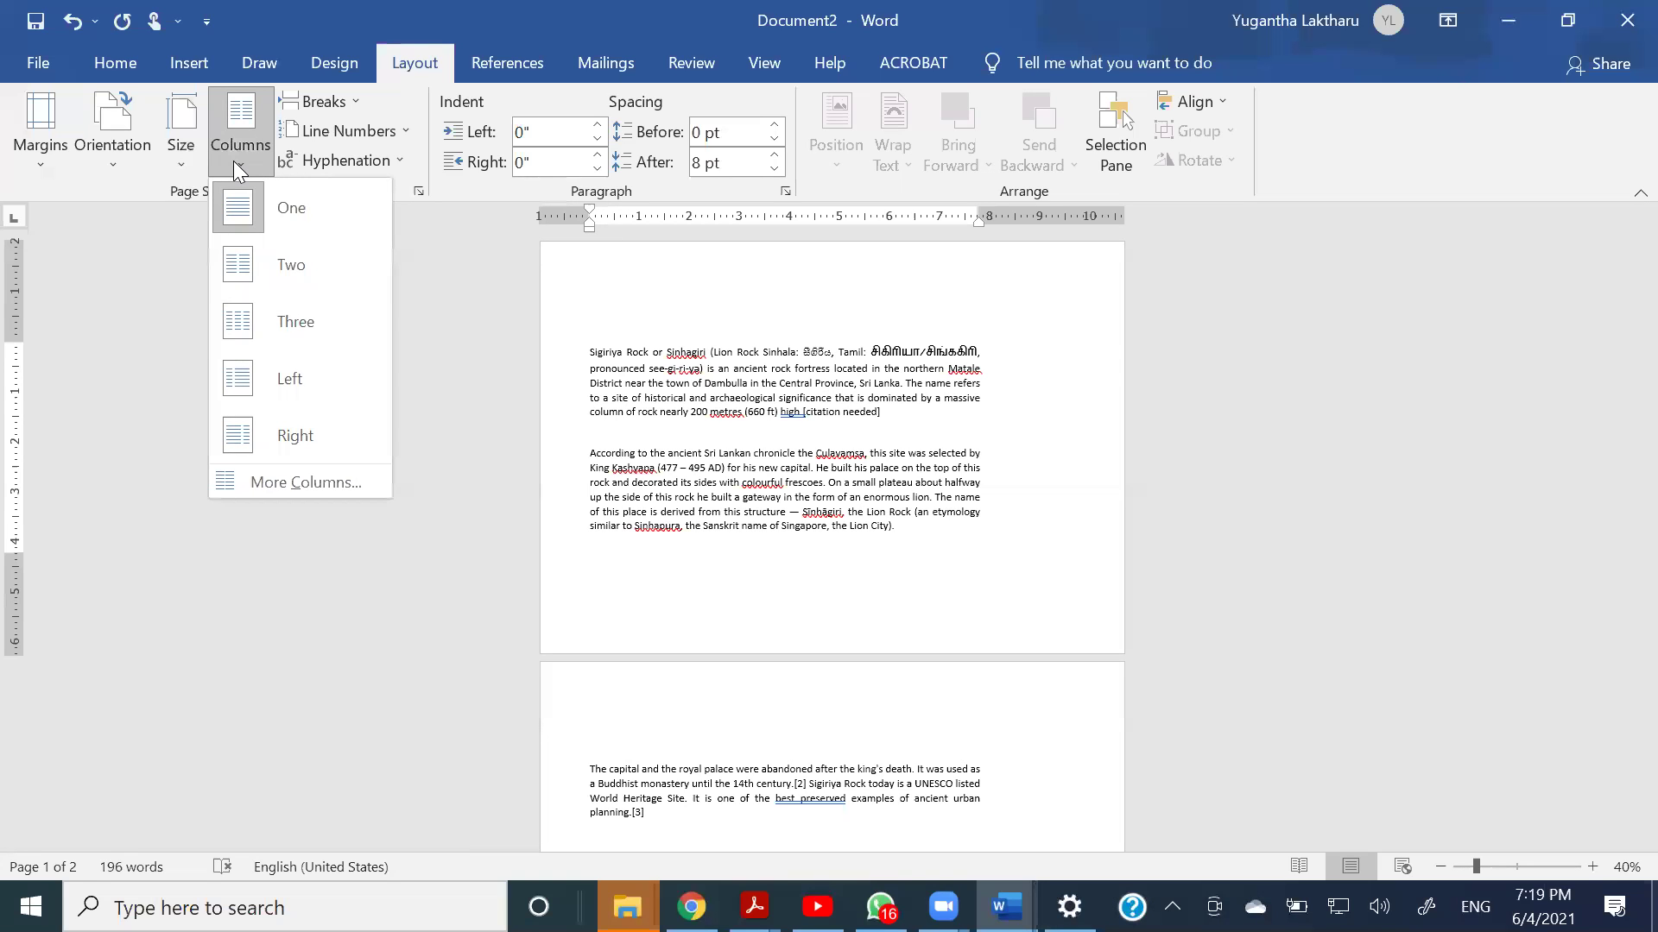
left_click(243, 268)
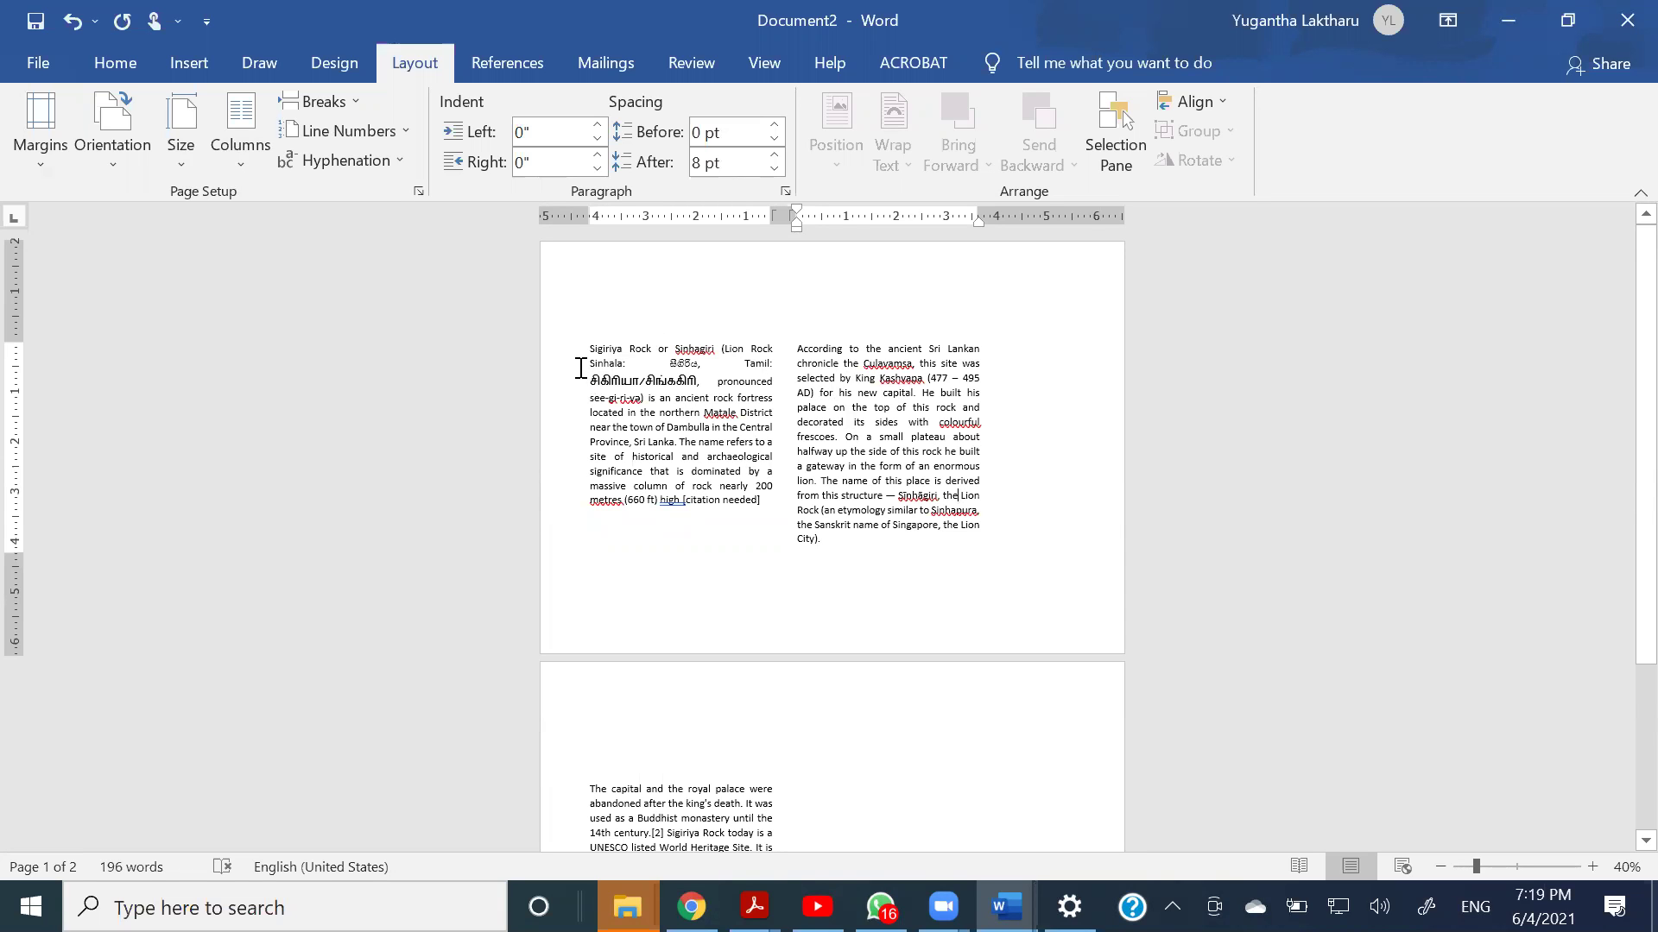
left_click_drag(590, 350, 762, 499)
left_click_drag(795, 349, 1013, 554)
key("ctrl+z")
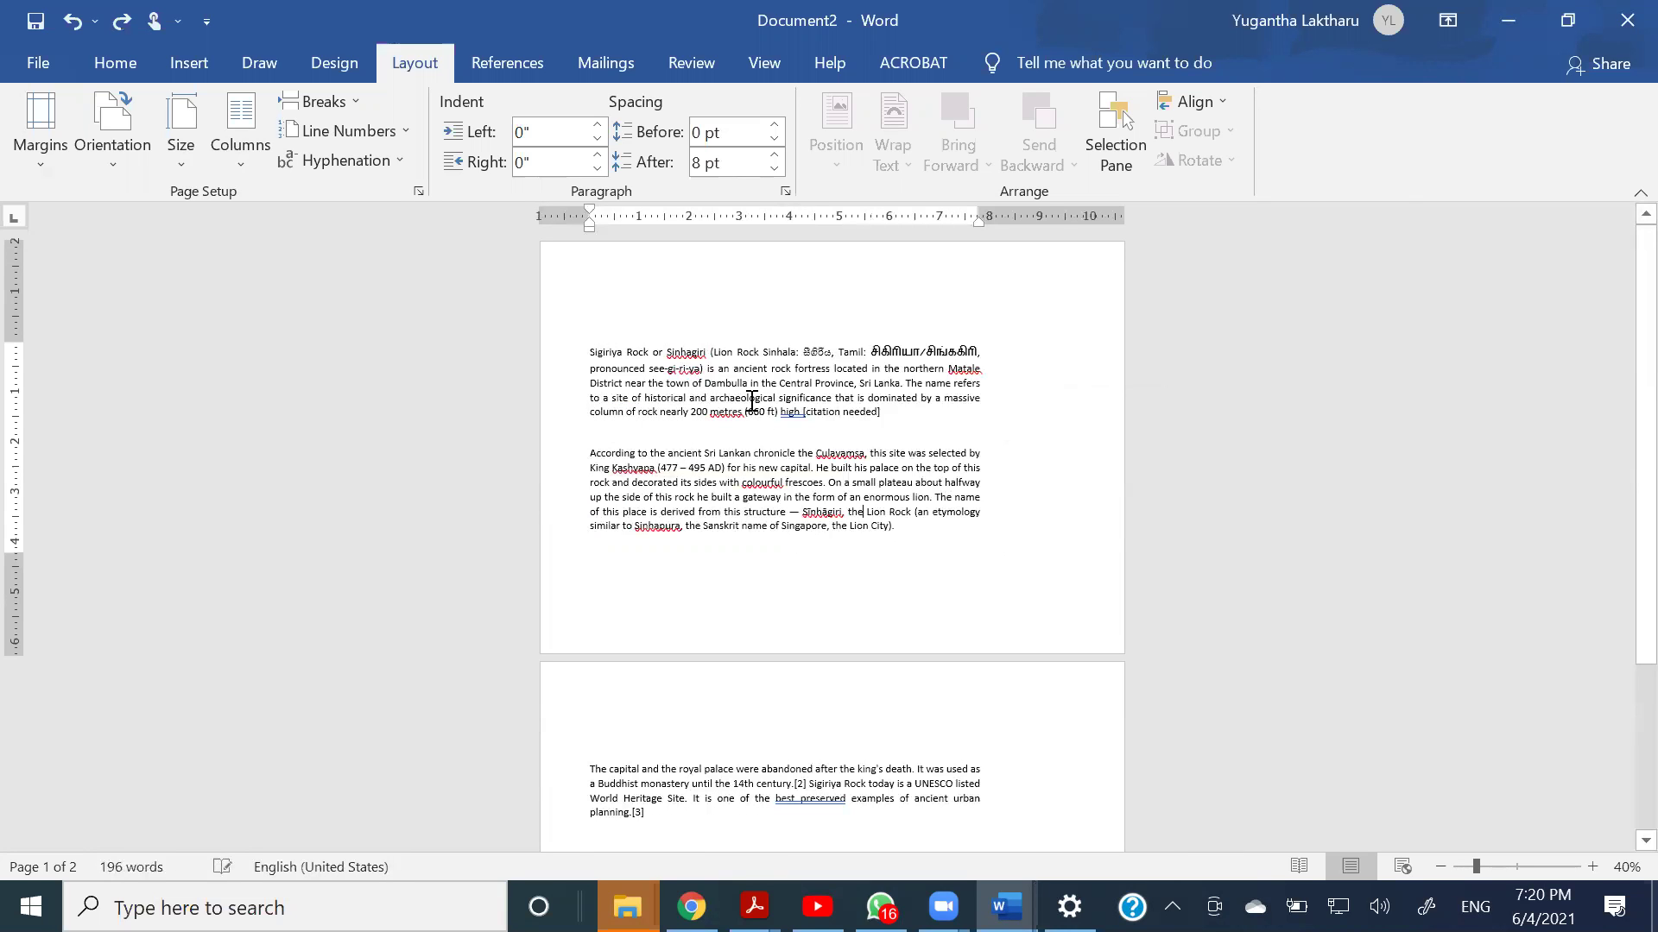
- Split only the first paragraph, beginning "Sigiriya Rock or Sinhagiri", into two columns and highlight it
left_click_drag(589, 354, 896, 411)
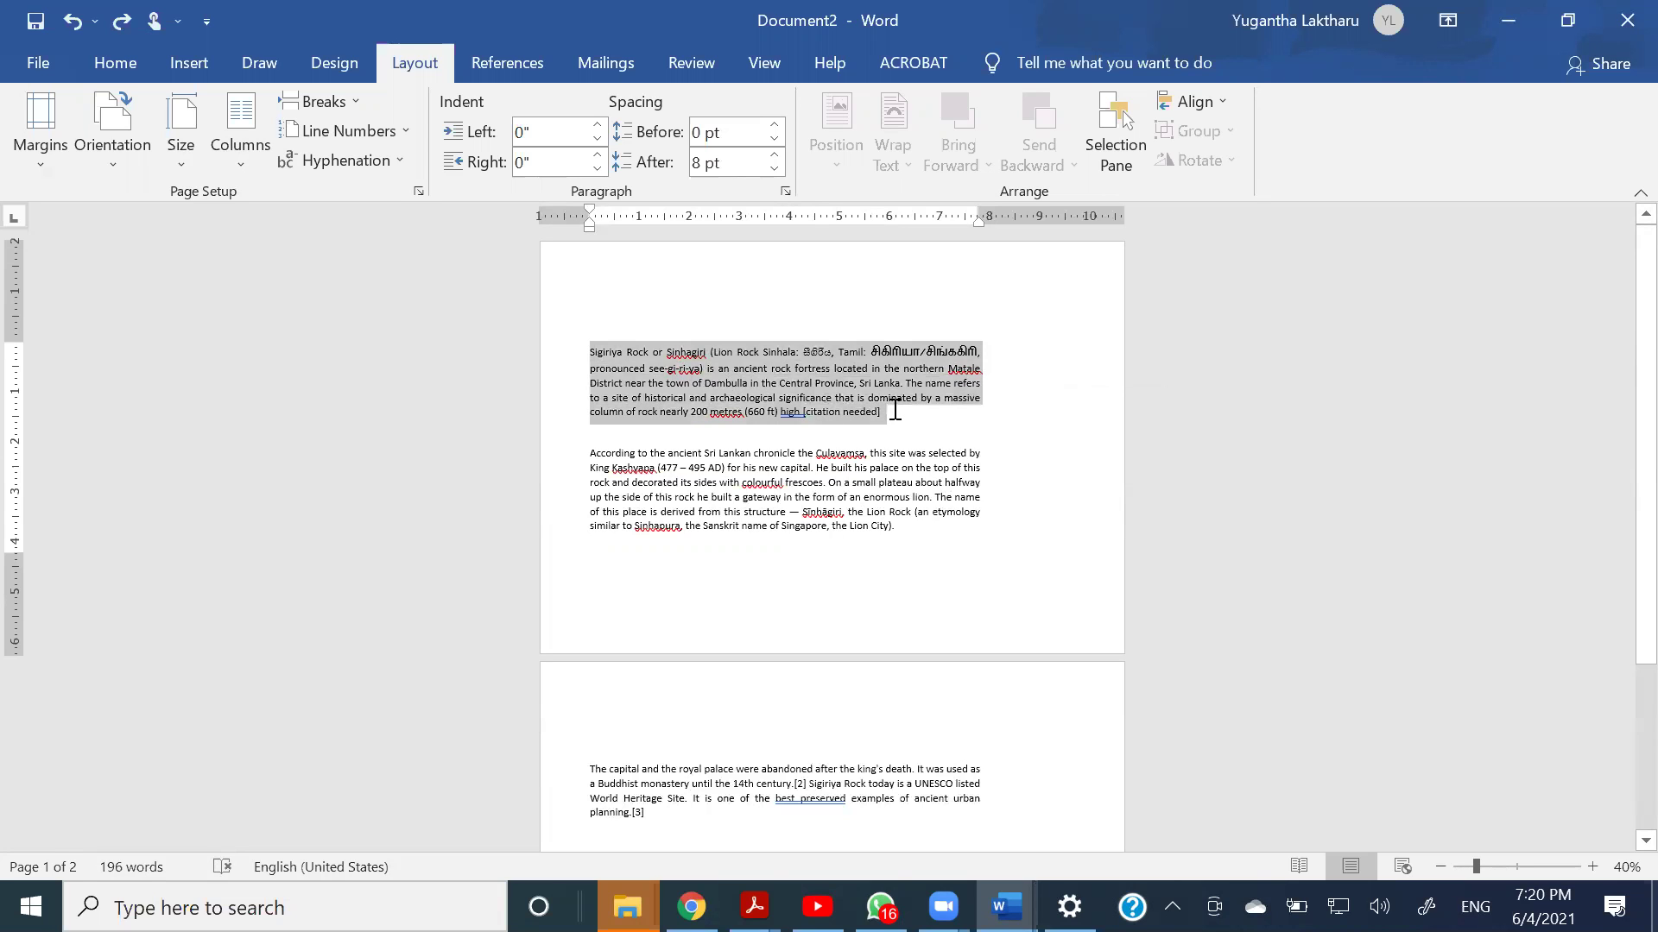
left_click(255, 142)
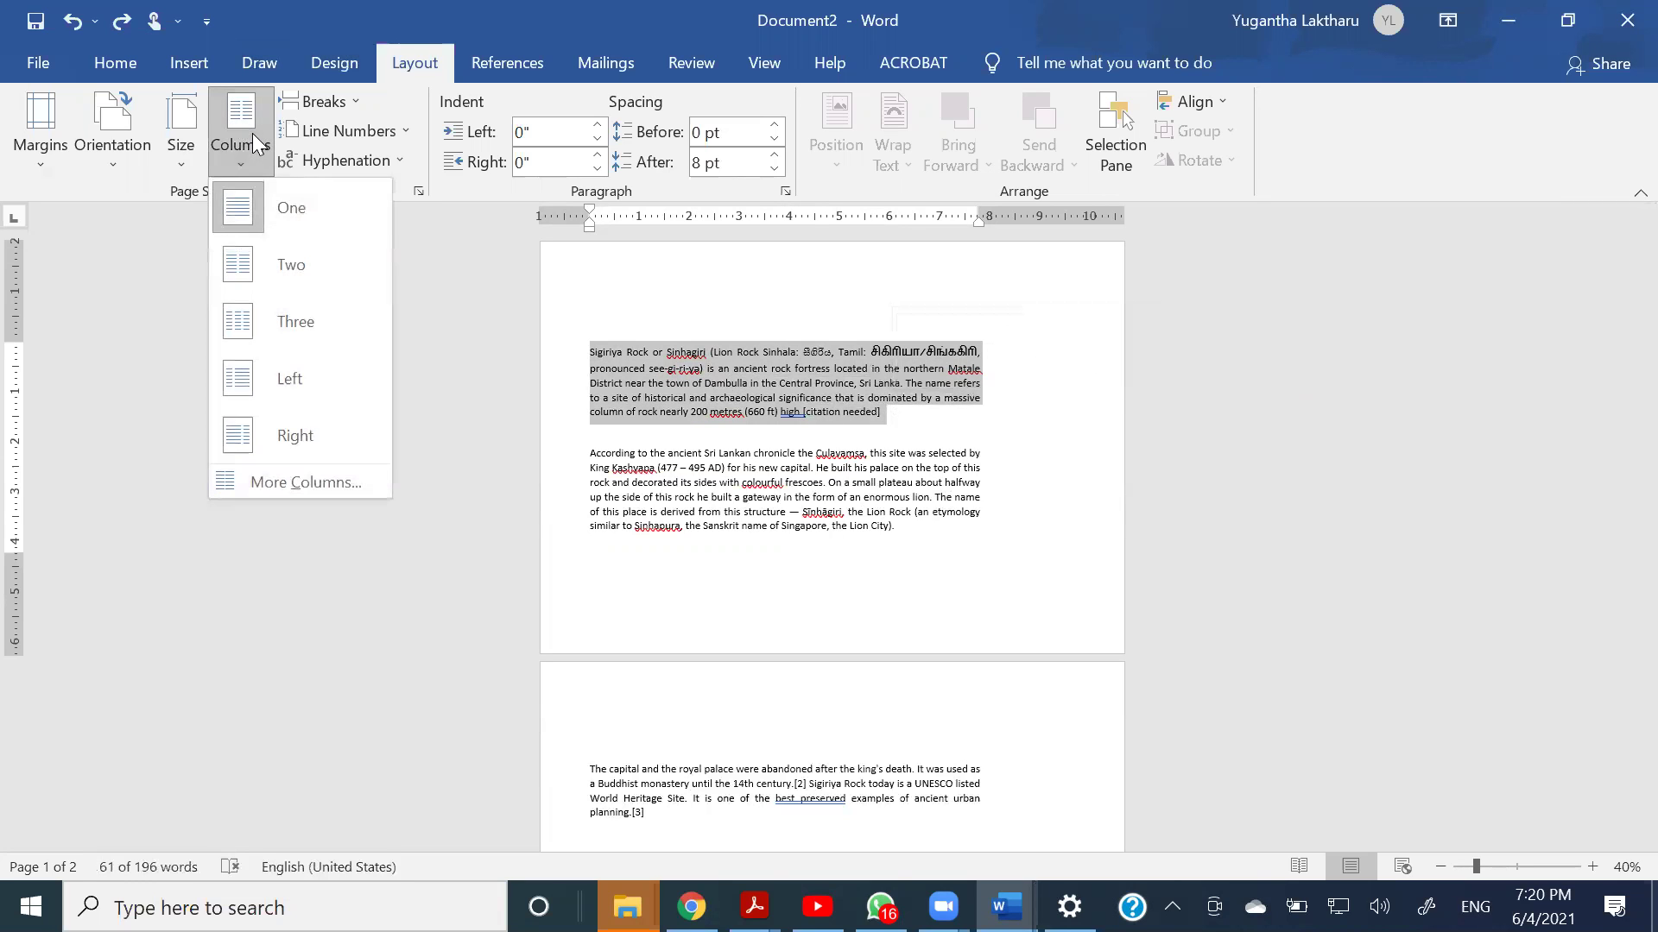
left_click(251, 280)
left_click(742, 364)
left_click_drag(590, 349, 979, 417)
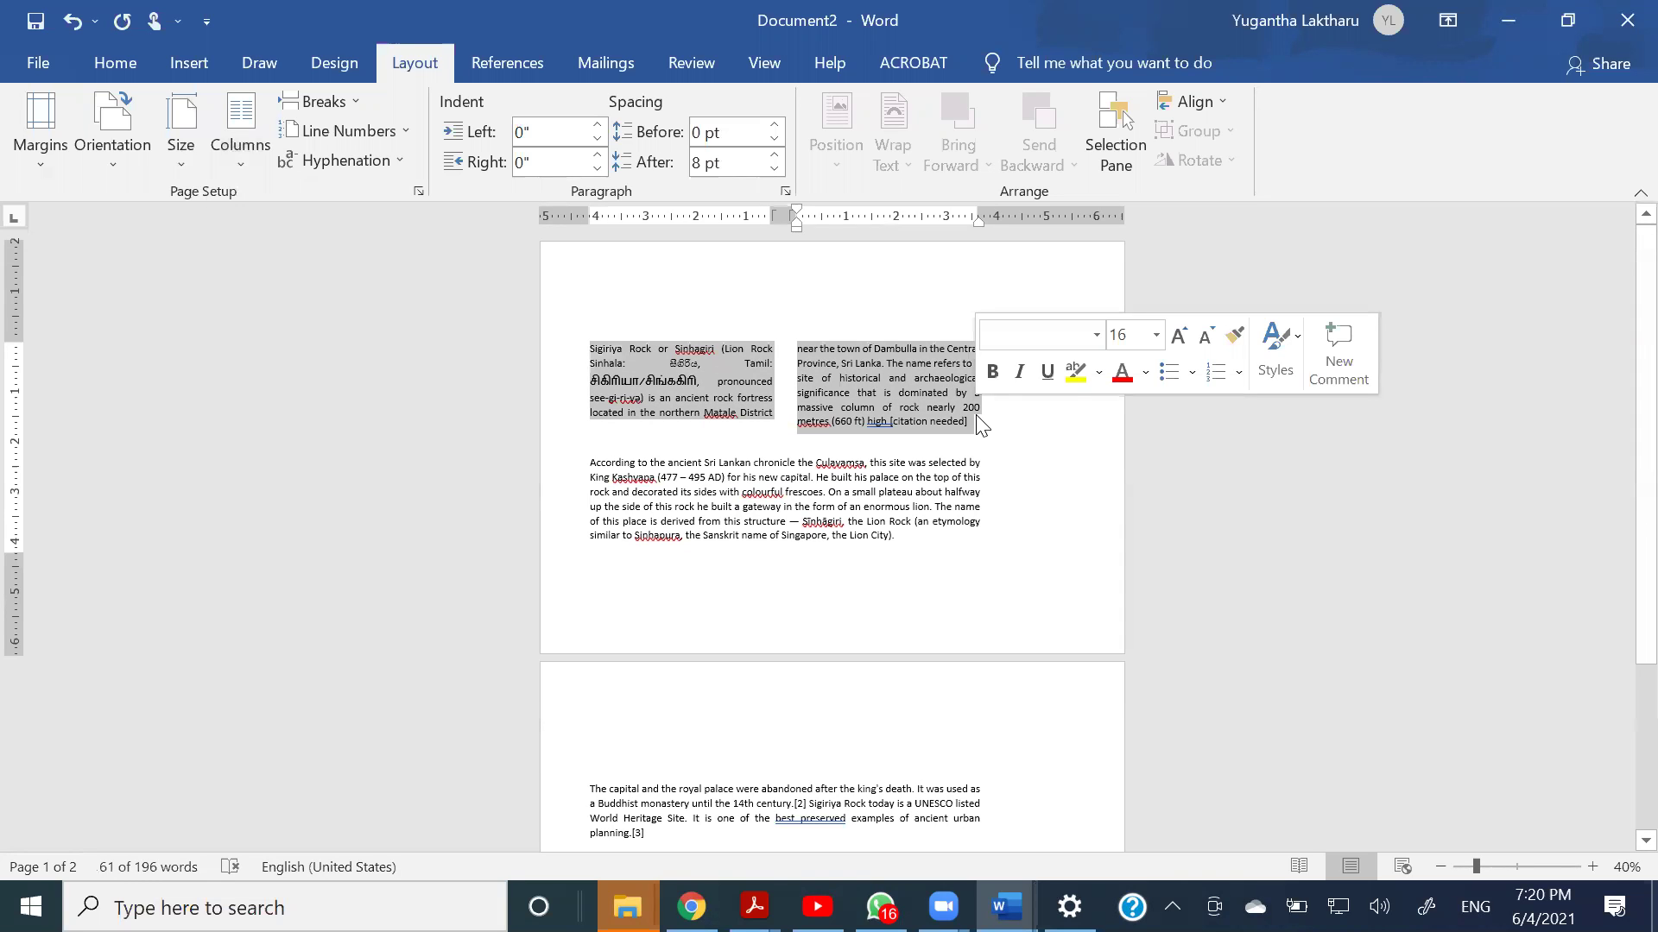
- Split only the second paragraph, beginning "According to the ancient Sri Lankan chronicle", into three columns
scroll(982, 479, "down", 2)
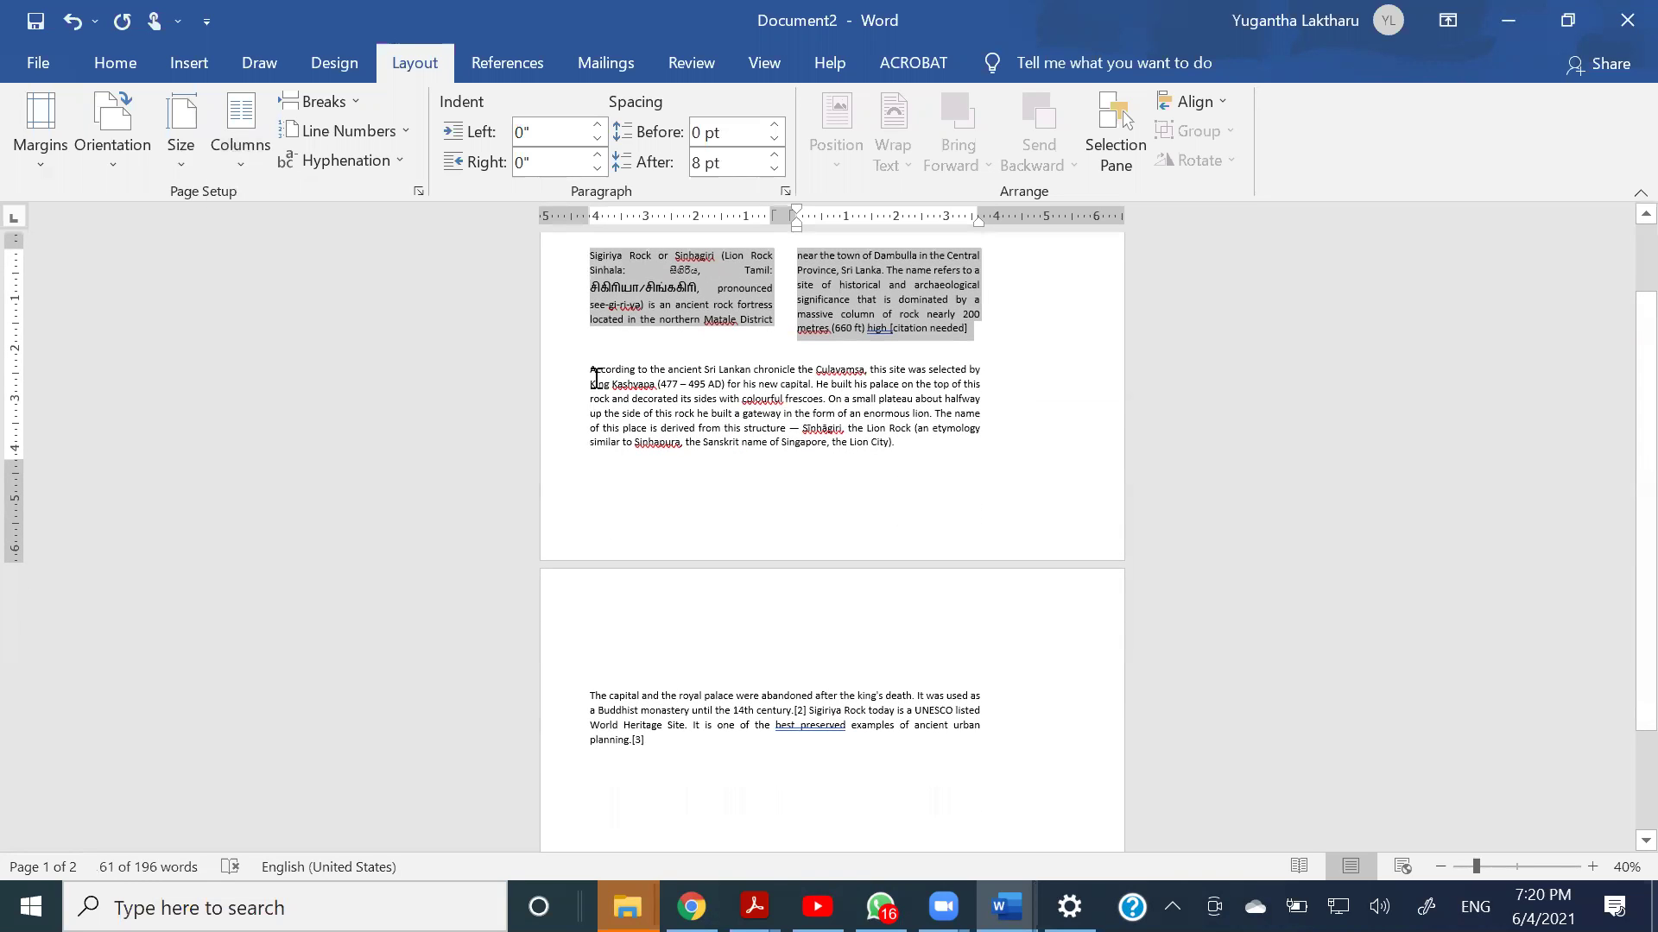
left_click_drag(588, 371, 914, 445)
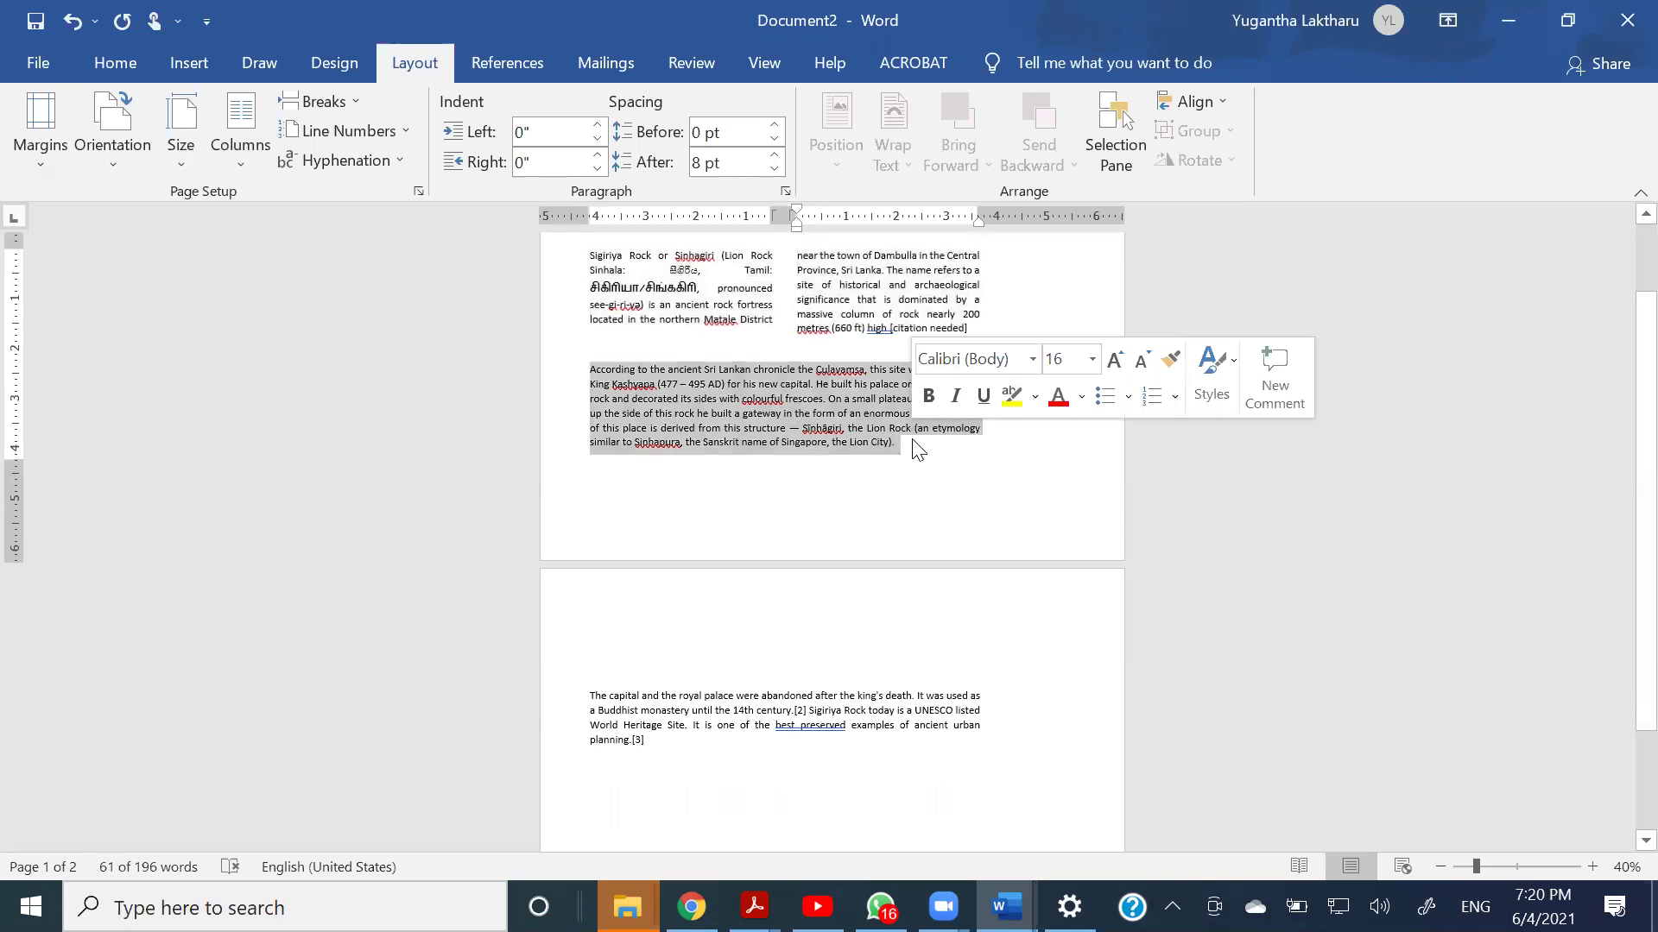
left_click(249, 157)
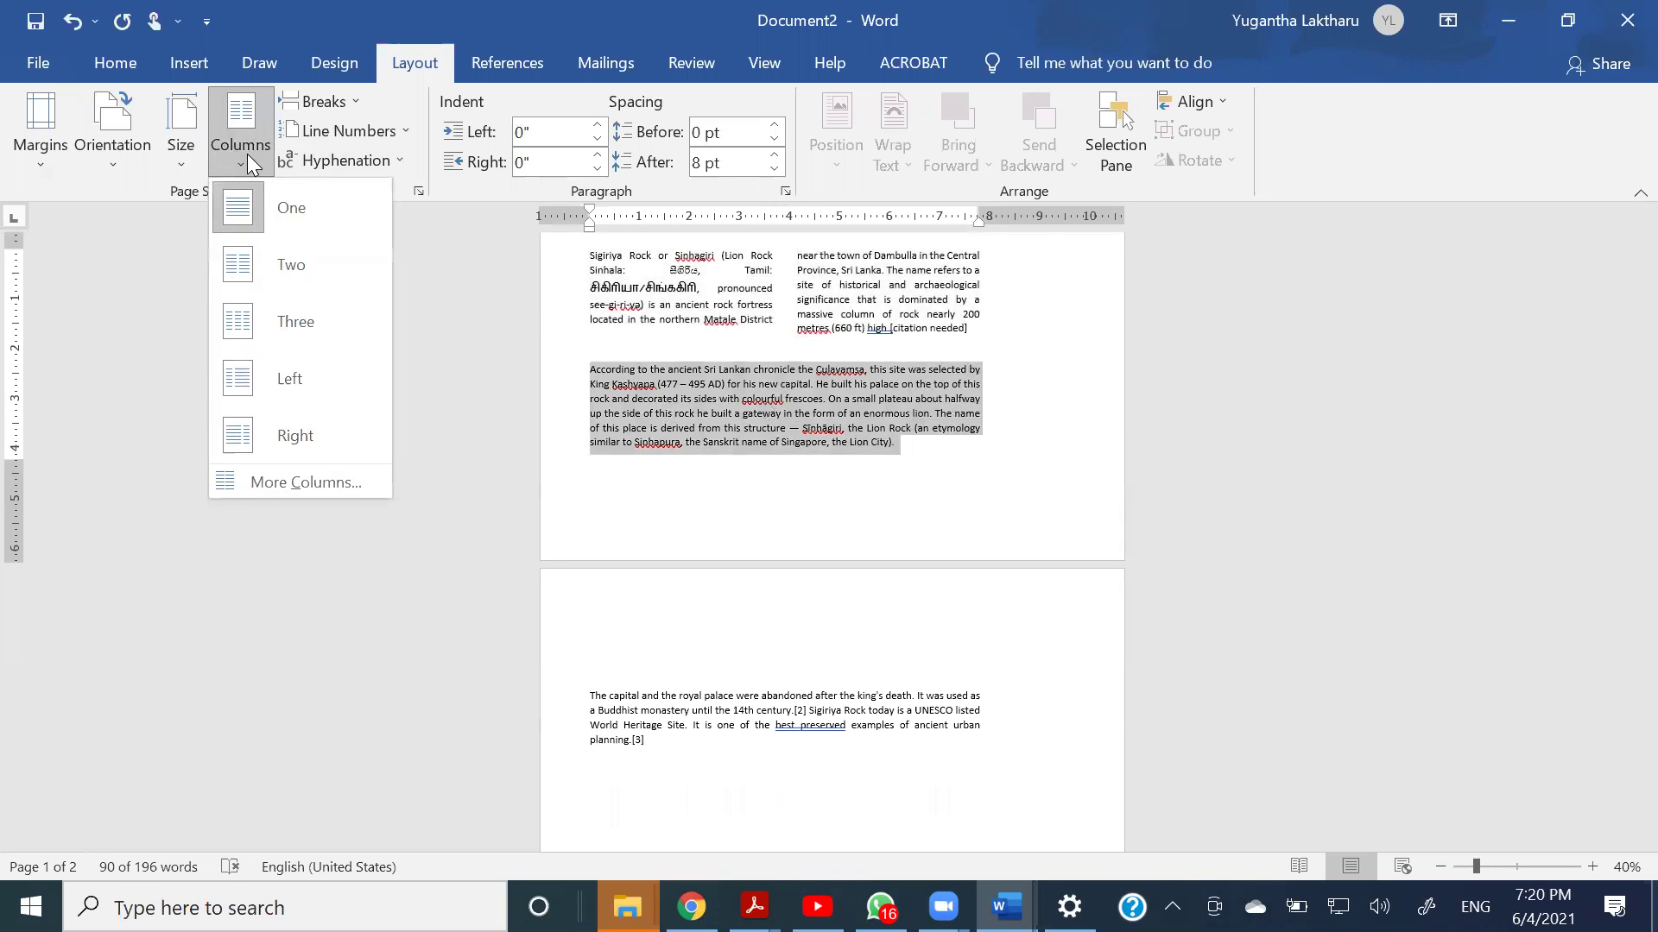
left_click(288, 327)
- Select each of the three paragraphs in turn to compare their column layouts, and review the available column options
left_click_drag(580, 306, 999, 376)
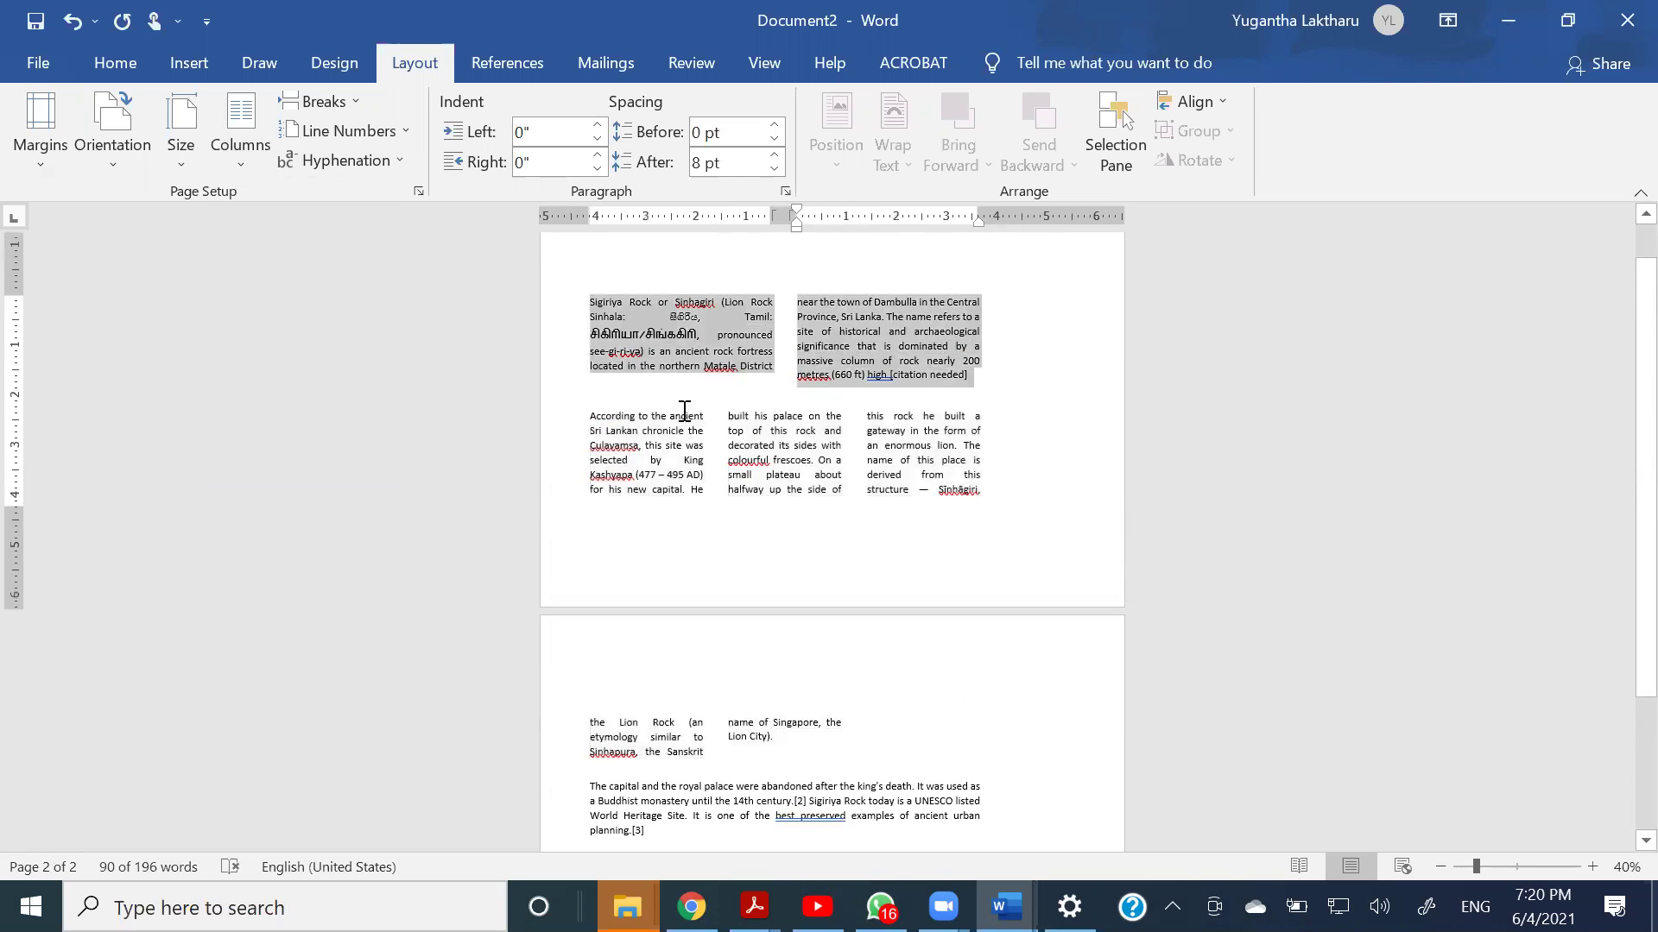
left_click_drag(589, 420, 848, 759)
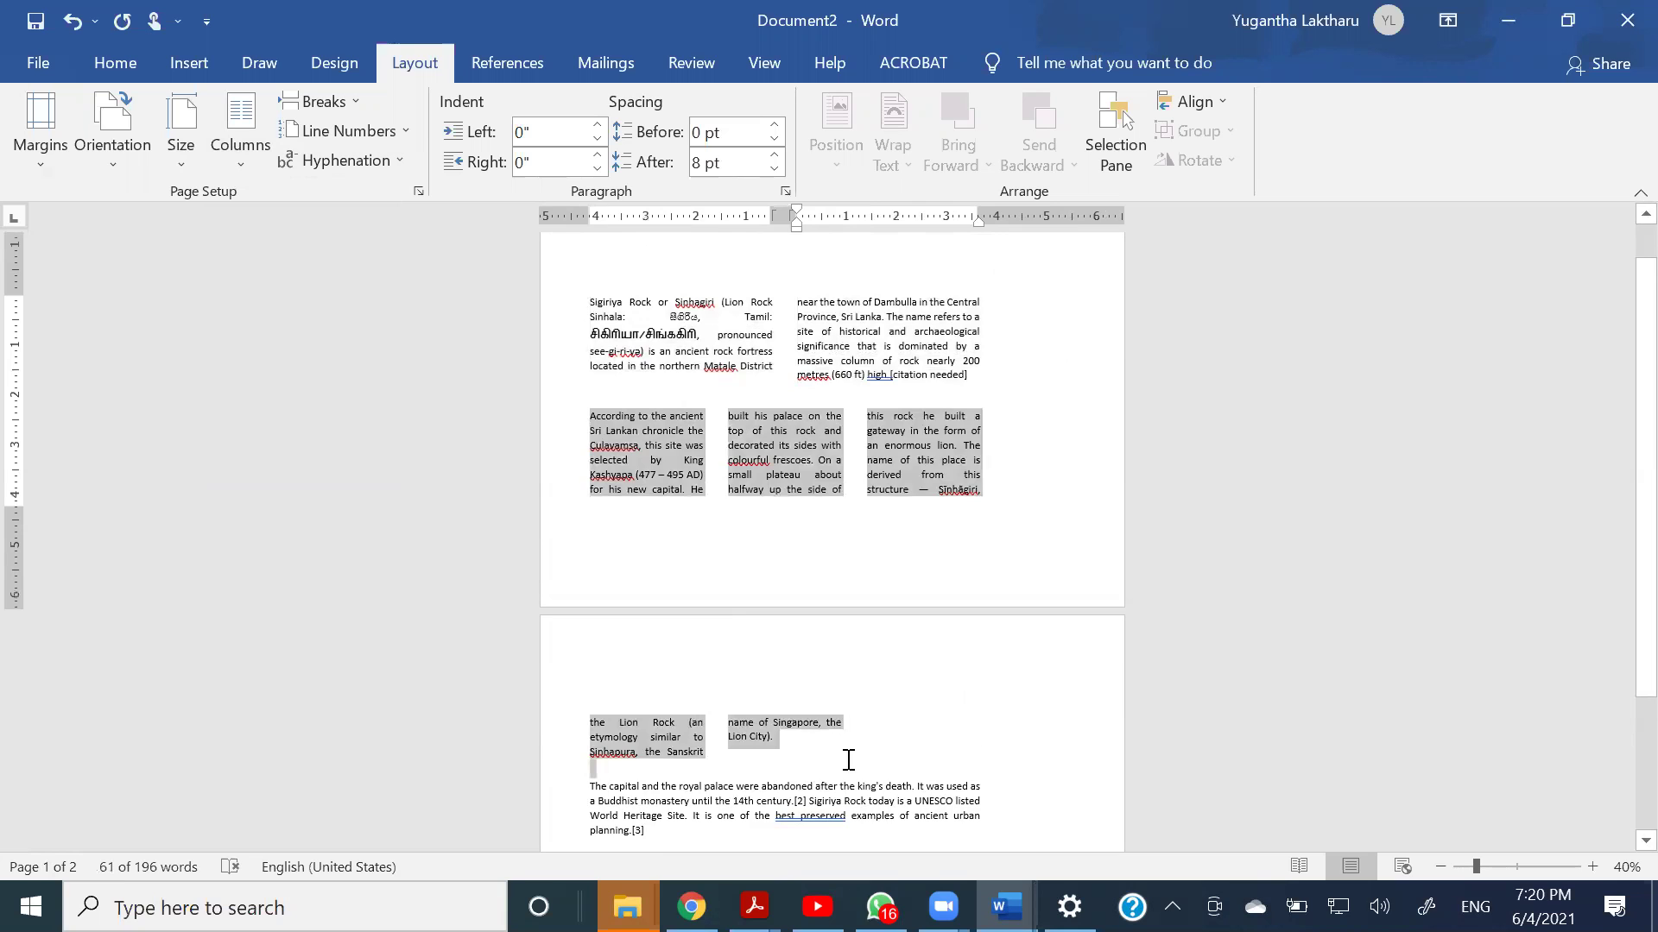
scroll(820, 781, "down", 1)
left_click_drag(590, 739, 714, 788)
scroll(859, 548, "up", 1)
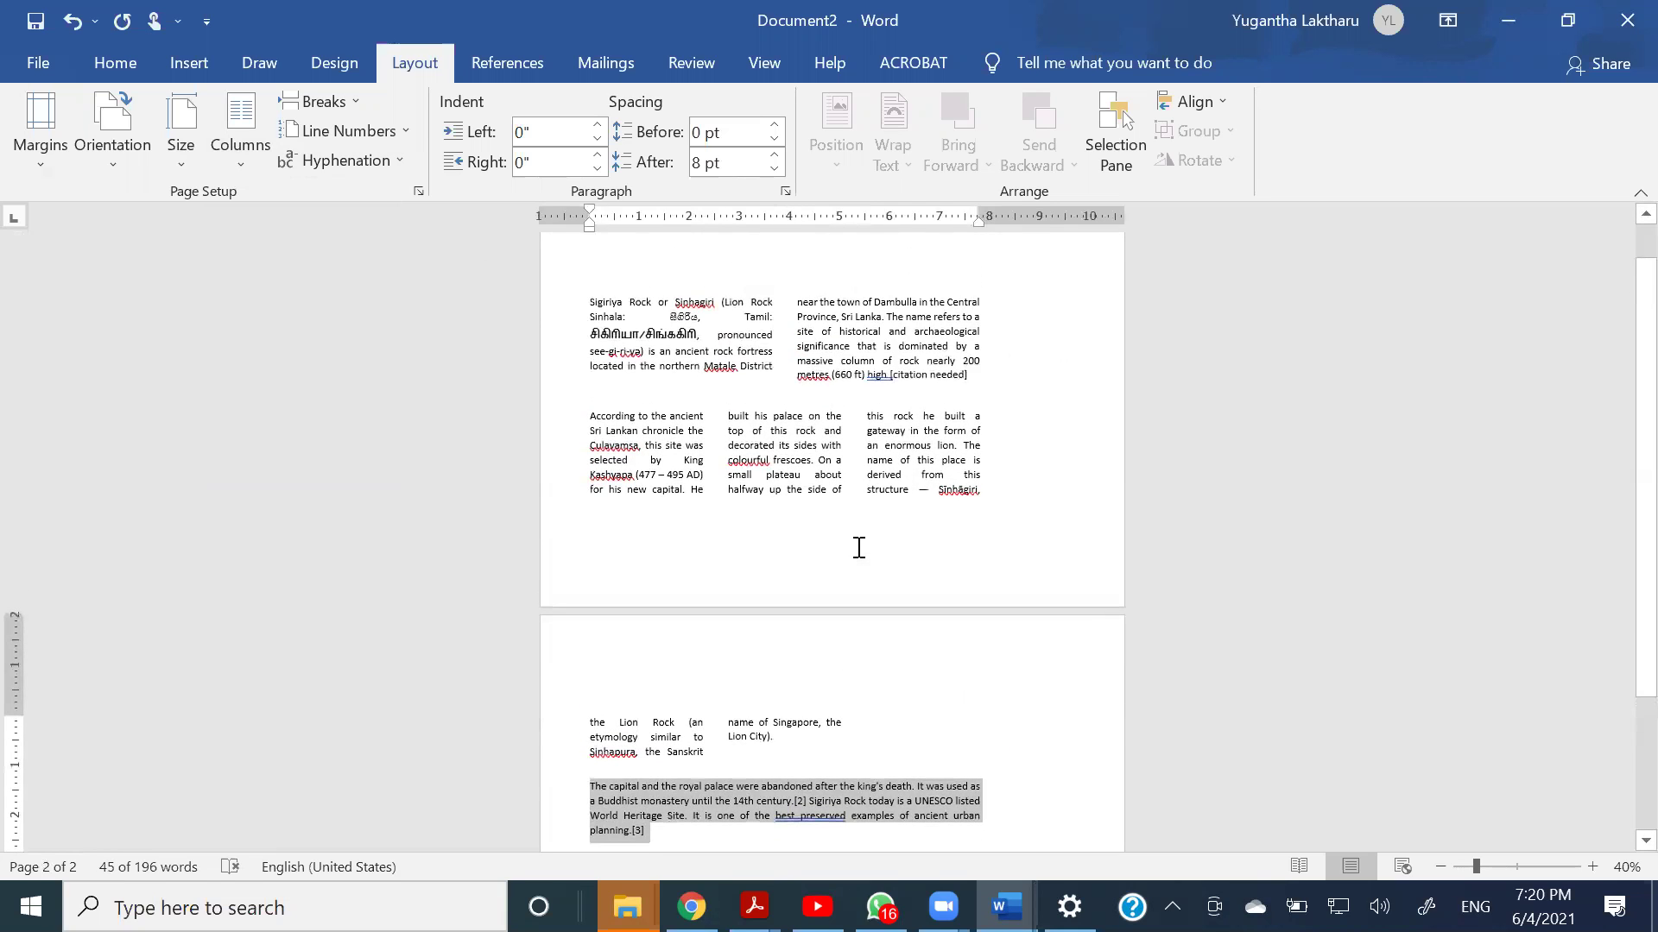
scroll(859, 548, "up", 1)
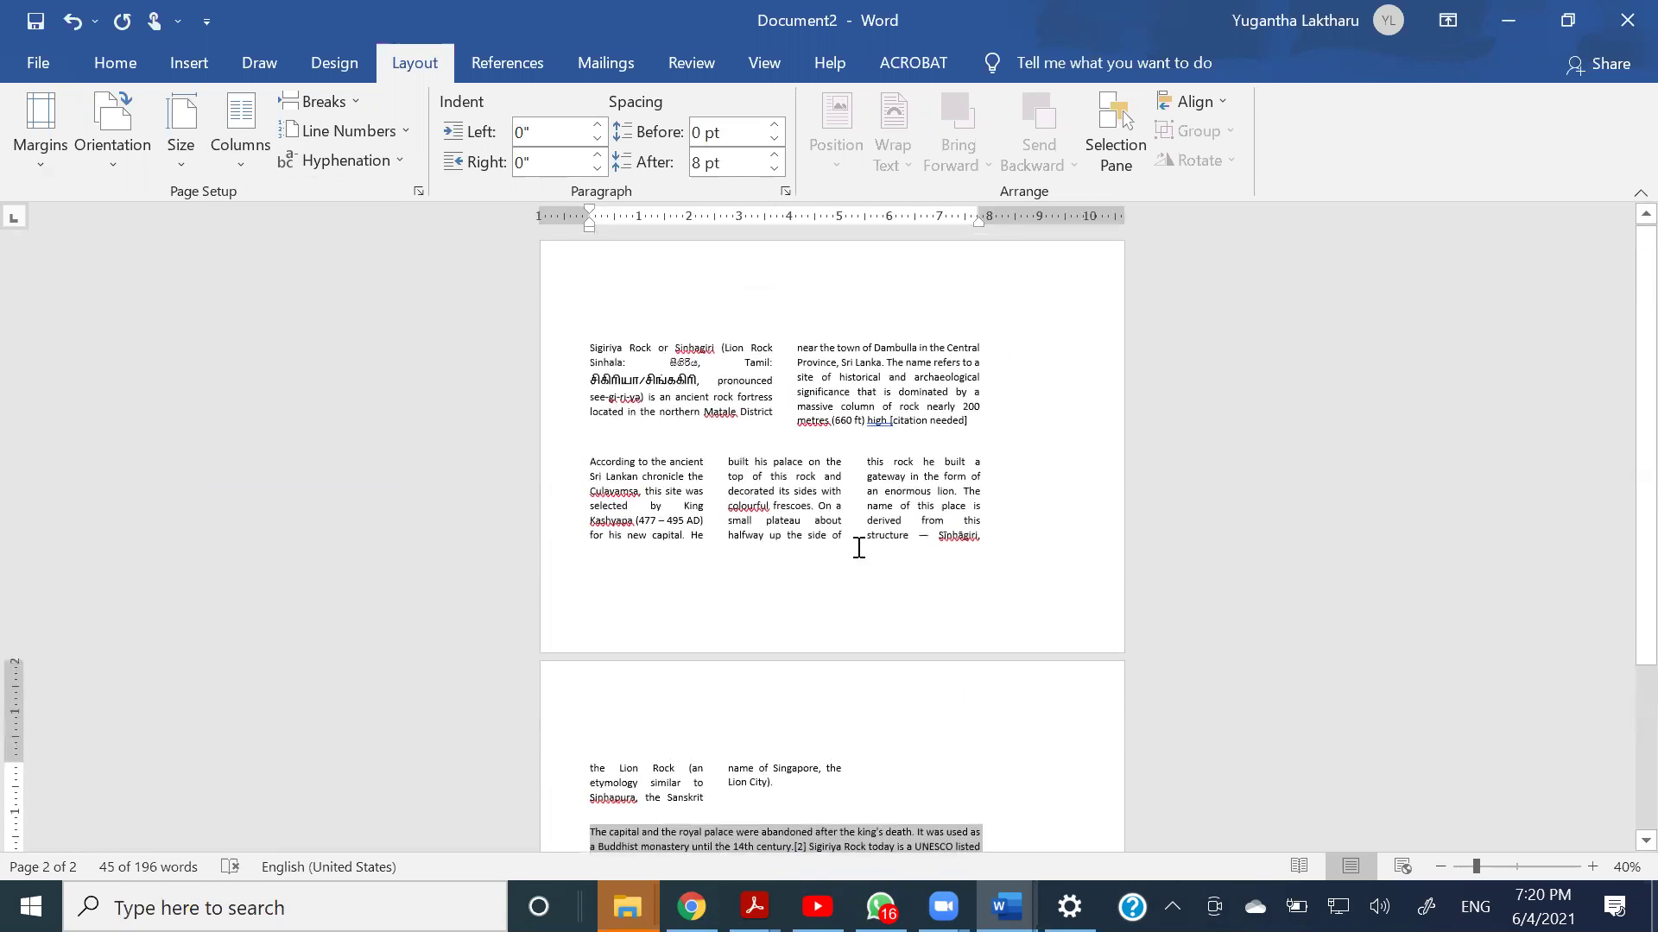
left_click(250, 157)
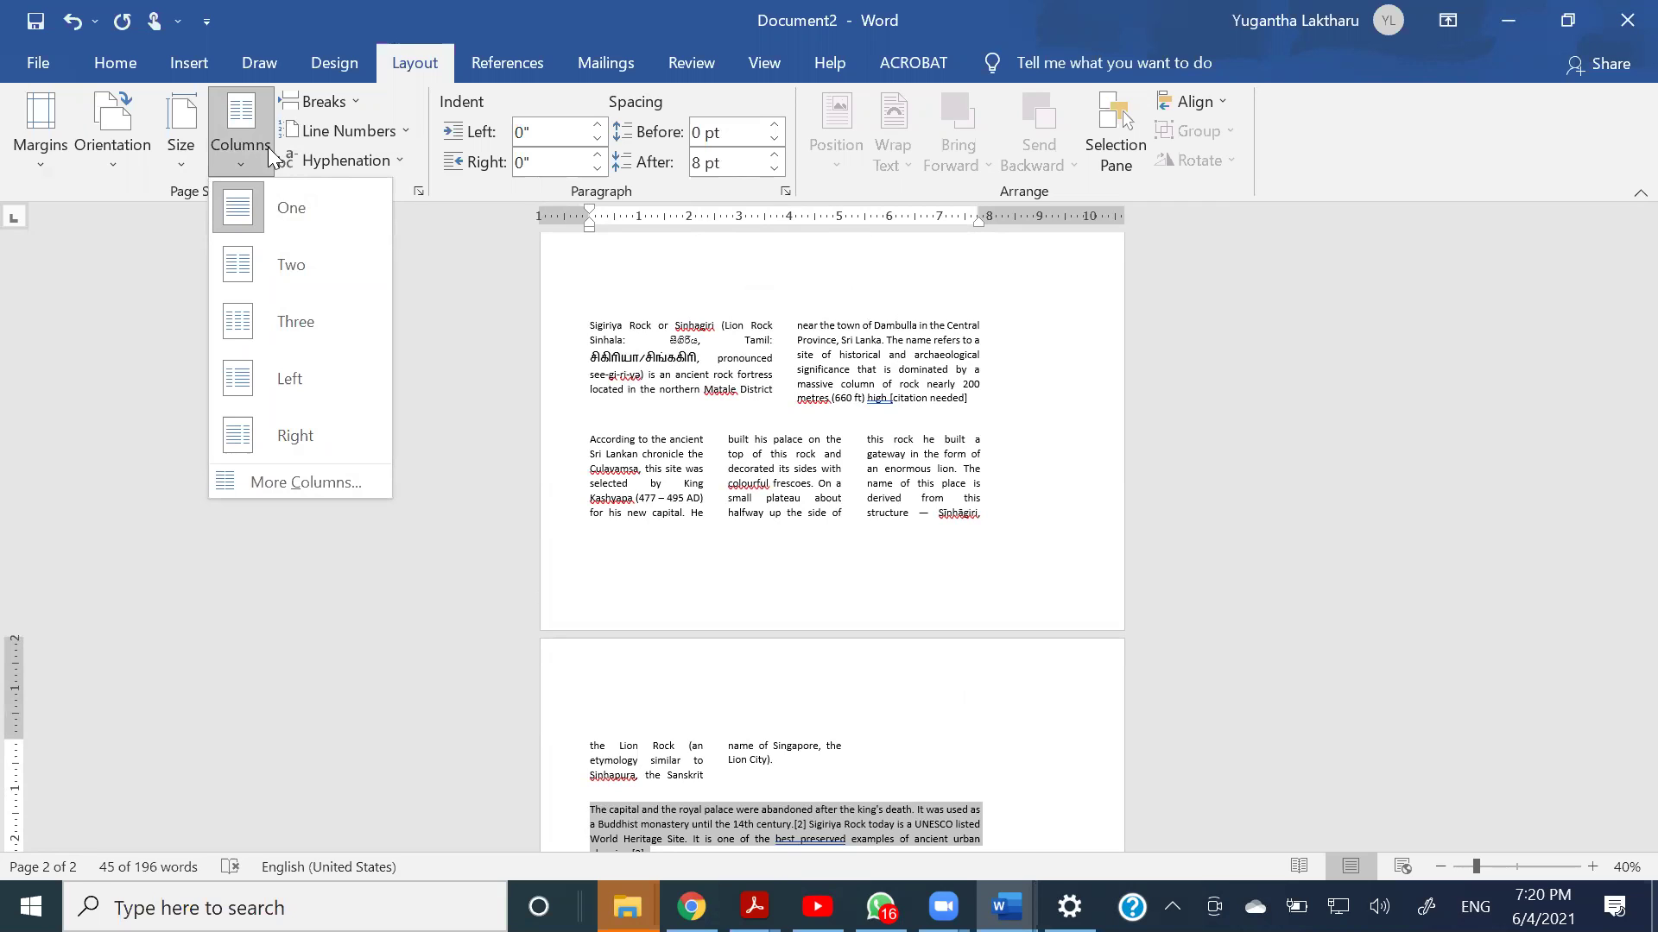
left_click(417, 69)
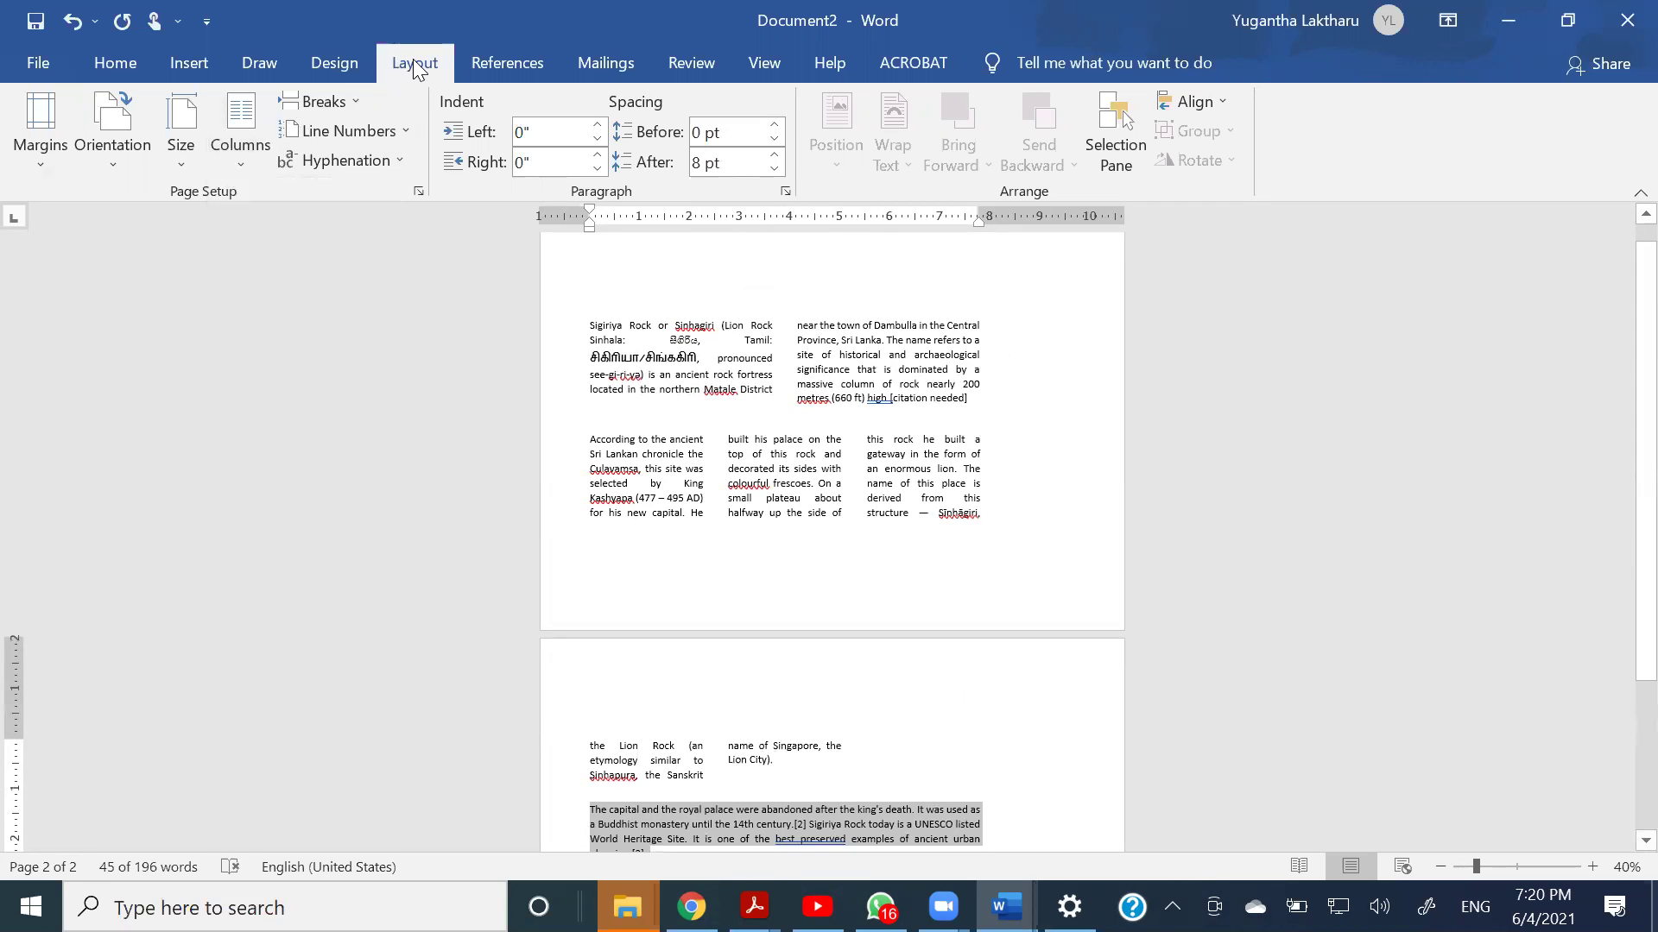